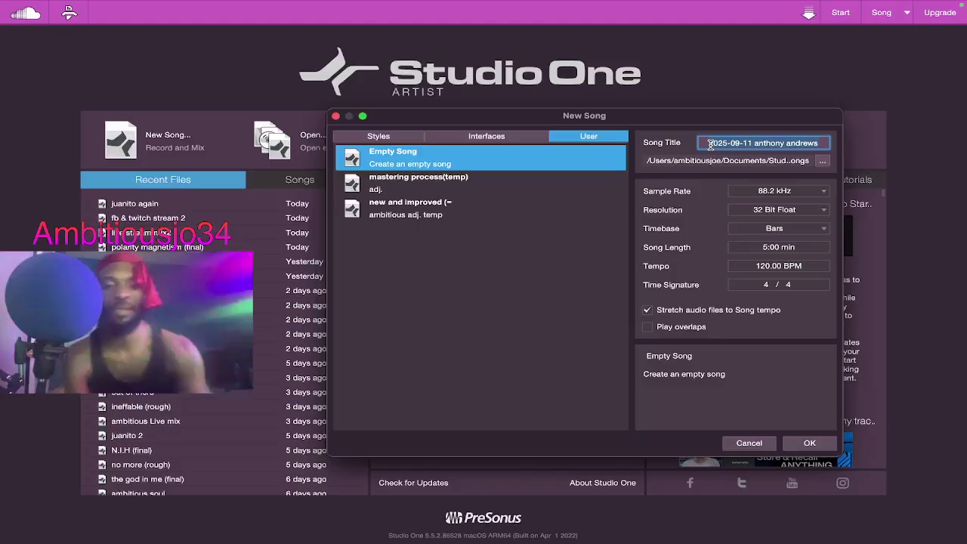
Step: Replace the new song's title with "live stream mix 34"
key(BackSpace)
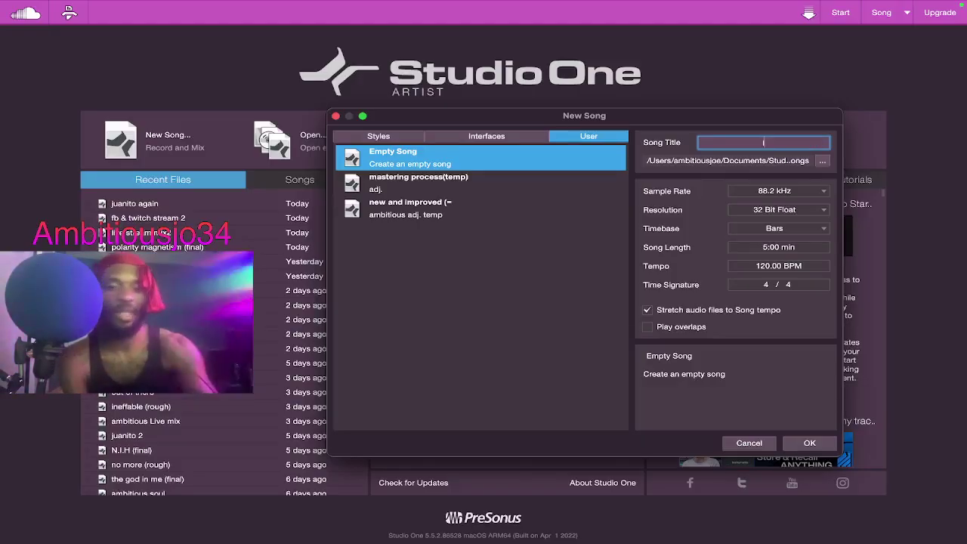
text(live s)
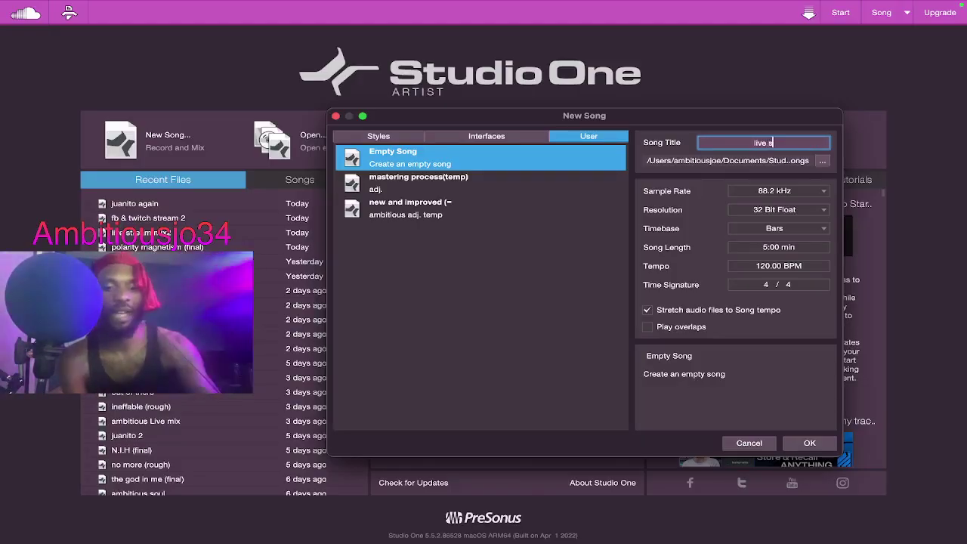
text(tream mic)
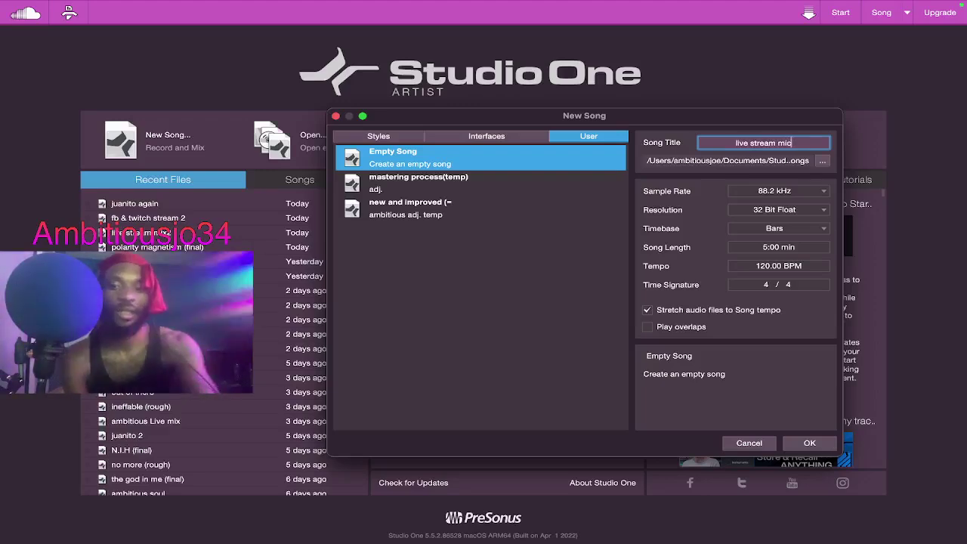
key(BackSpace)
text(x 34)
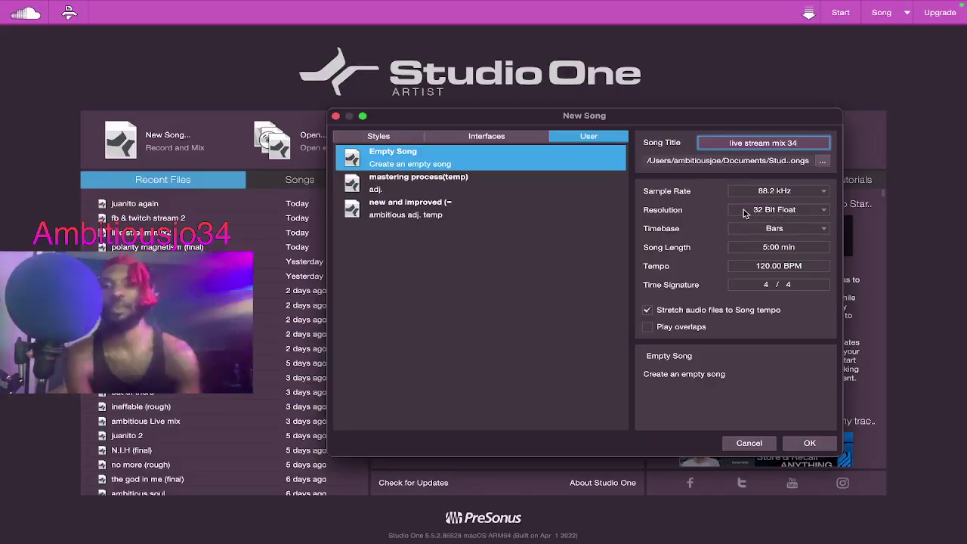
Step: Examine the available resolution and sample rate options for the new song without changing either setting
click(825, 211)
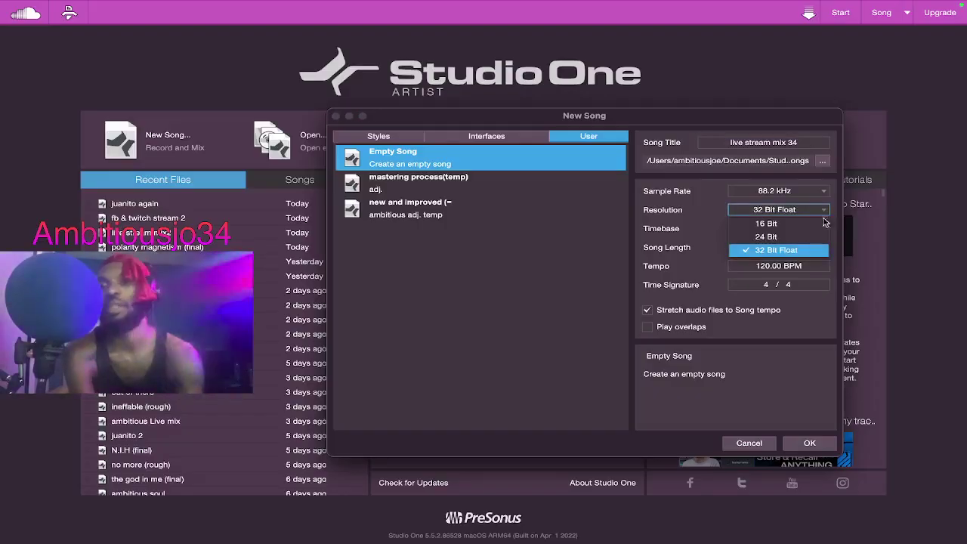
key(Up)
key(Up)
click(826, 211)
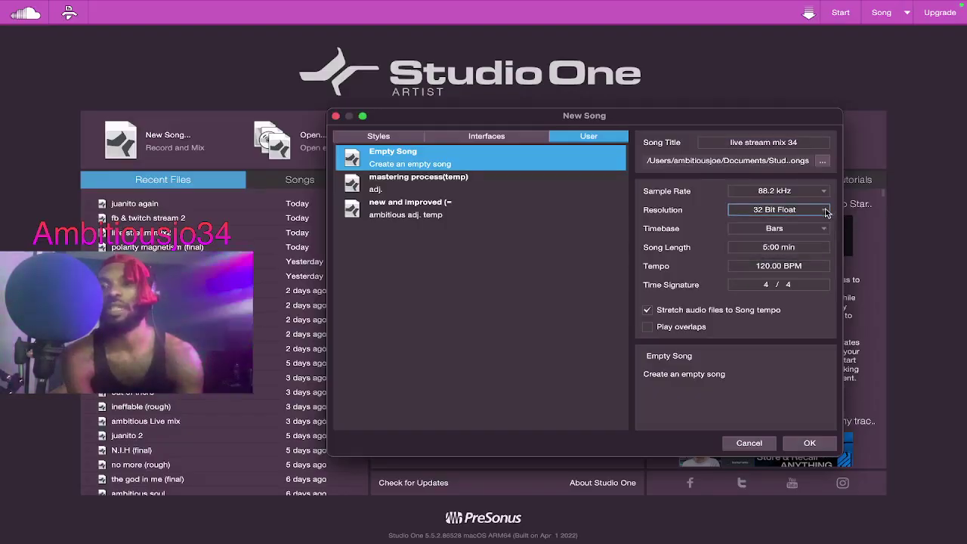
click(825, 191)
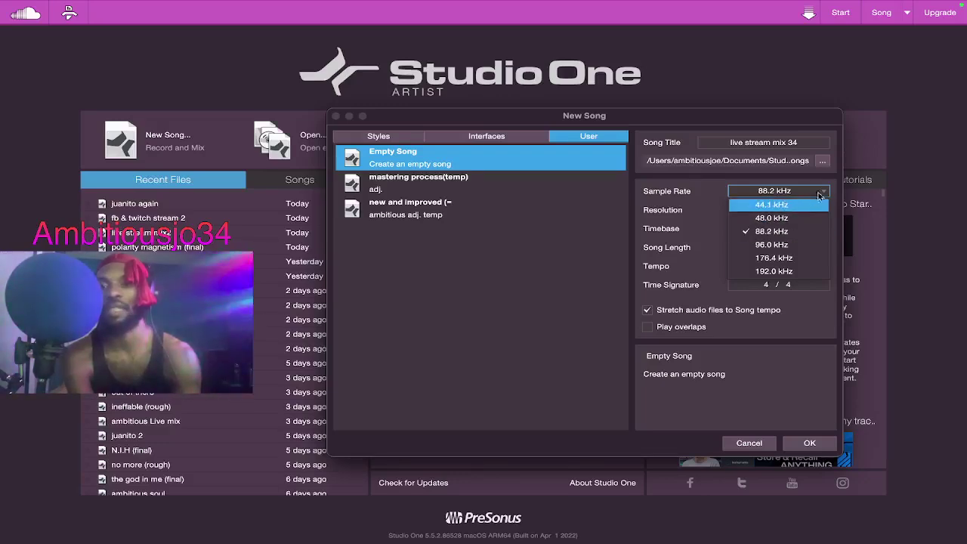
click(694, 212)
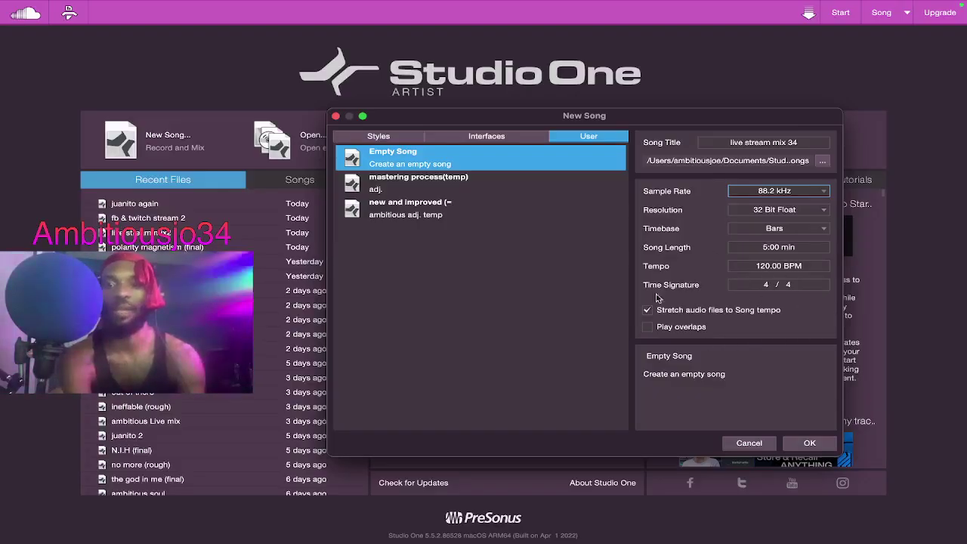
Step: Create the empty song with audio files stretched to the song tempo
click(700, 316)
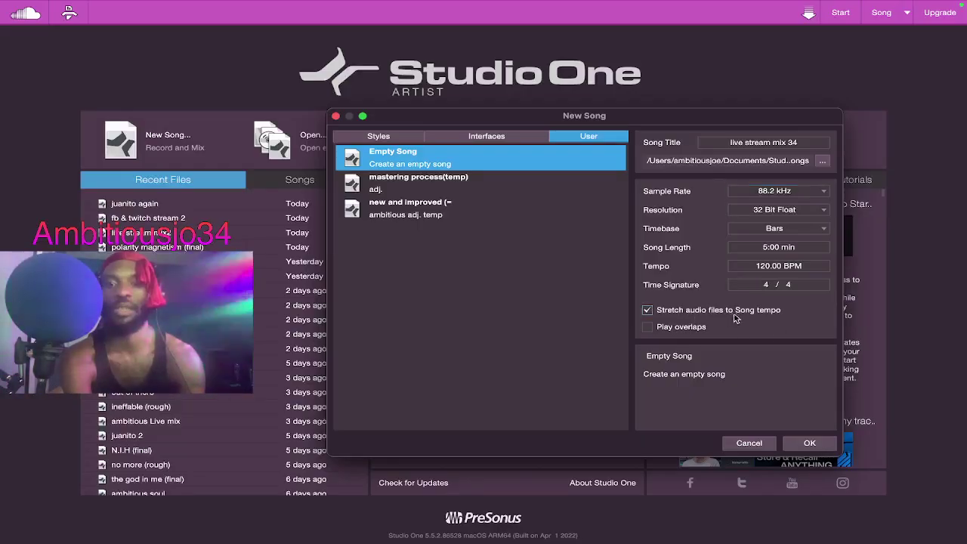
click(648, 312)
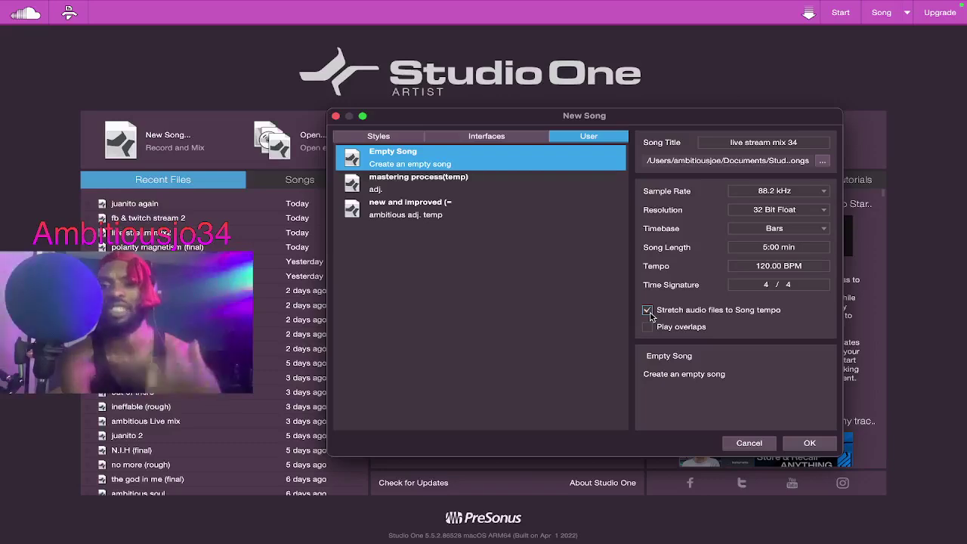
click(810, 444)
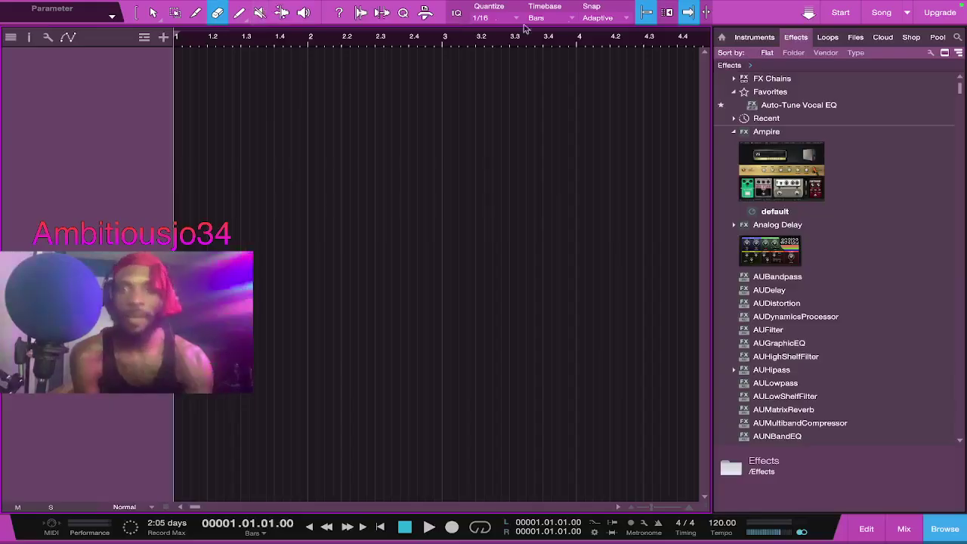
Step: Turn off snapping and autoscroll in the arrangement and show the mixer
click(647, 12)
click(689, 12)
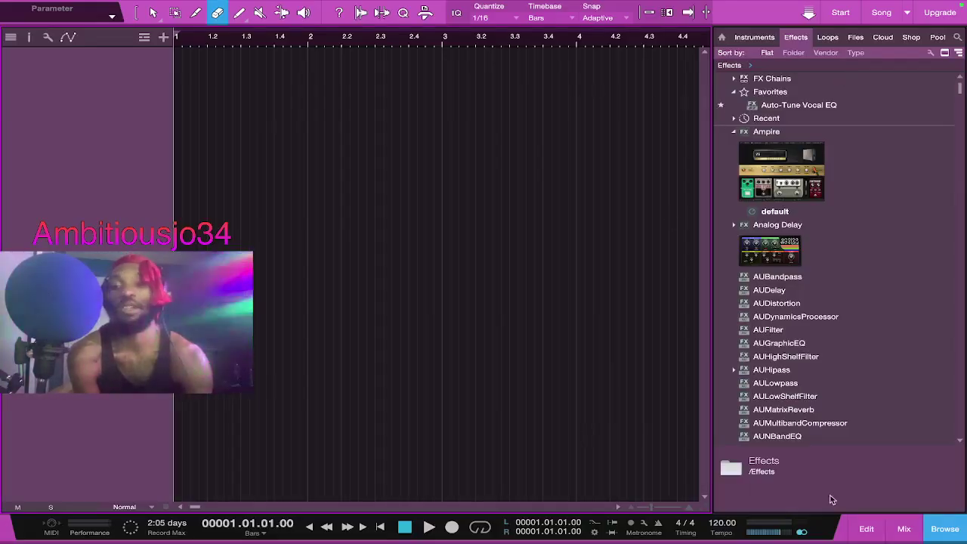
click(903, 528)
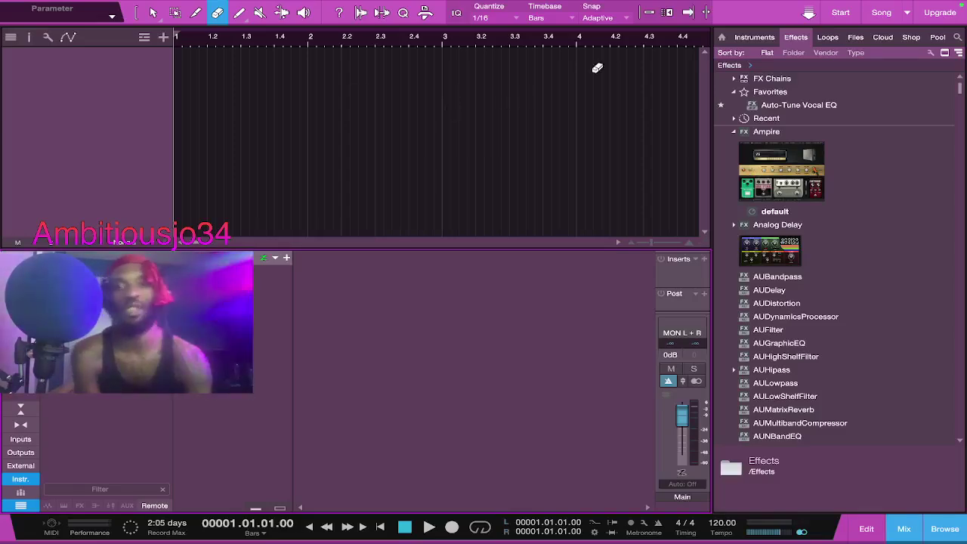
Step: Switch snapping and autoscroll back on and turn both off again
click(647, 12)
click(688, 12)
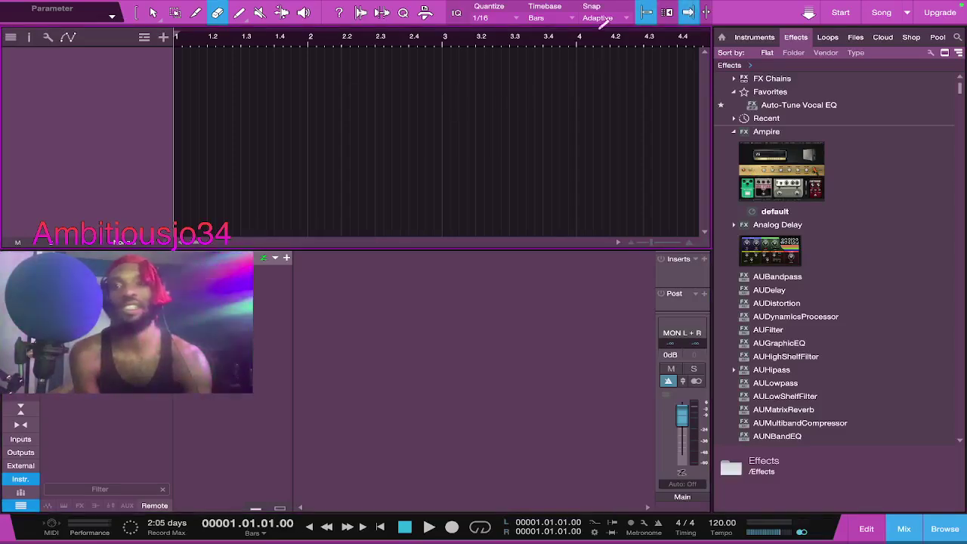
click(646, 12)
click(688, 12)
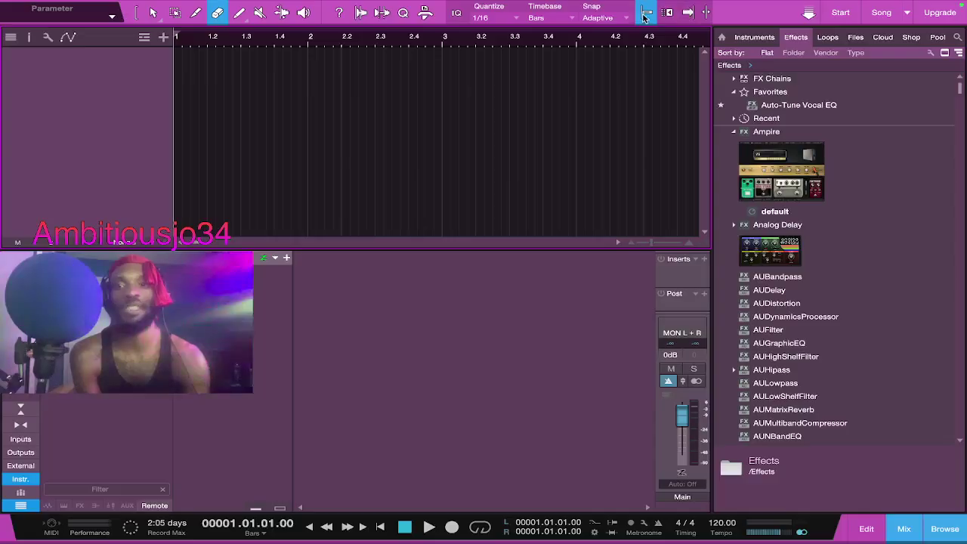
Step: Start and stop playback of the empty timeline and return the playhead to the song start
drag(557, 45, 579, 25)
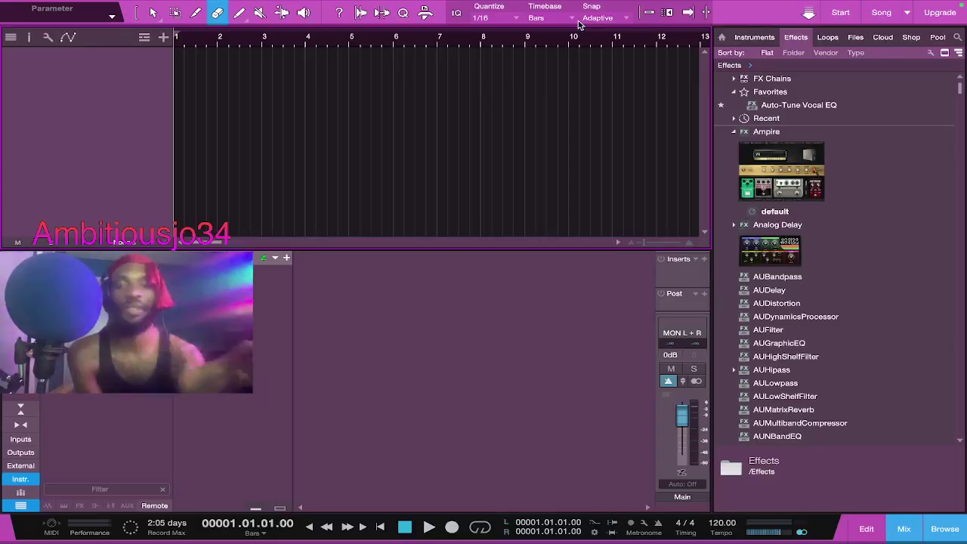
key(space)
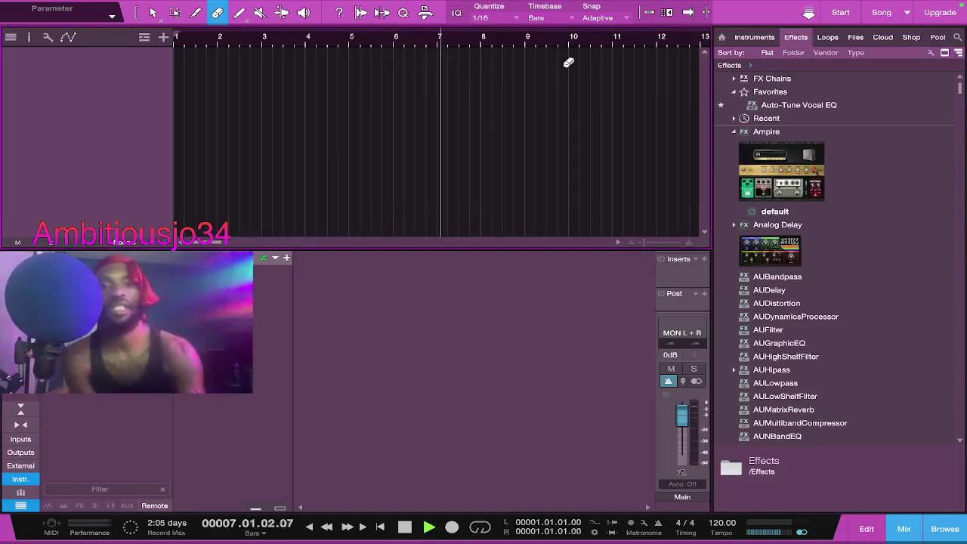
key(Home)
key(space)
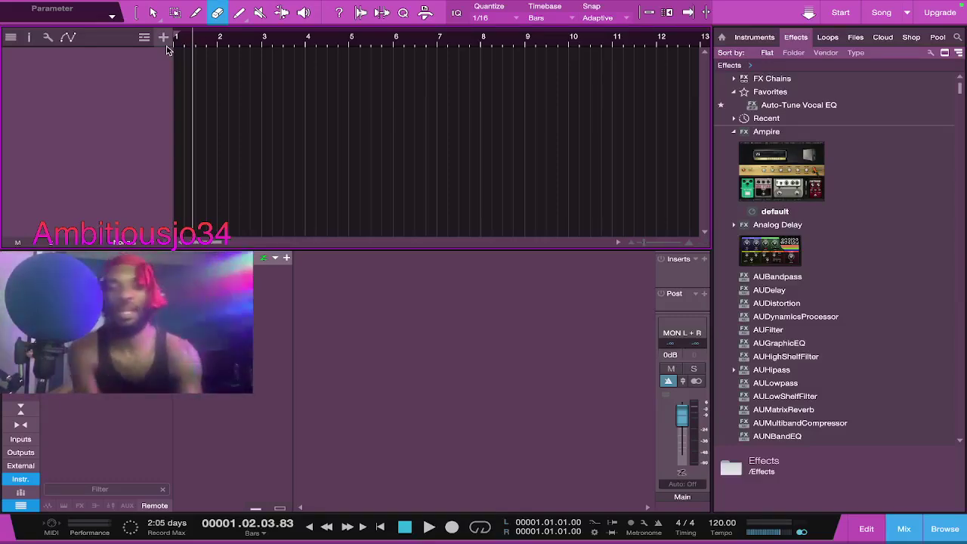
key(comma)
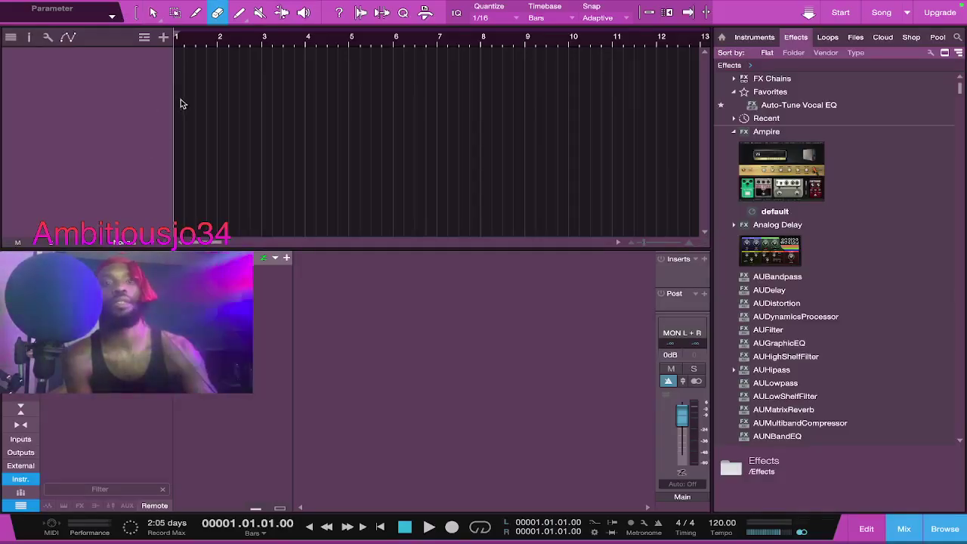
Step: Select an area from about bar 2 to just past bar 3 with the Range tool and briefly run playback
key(1)
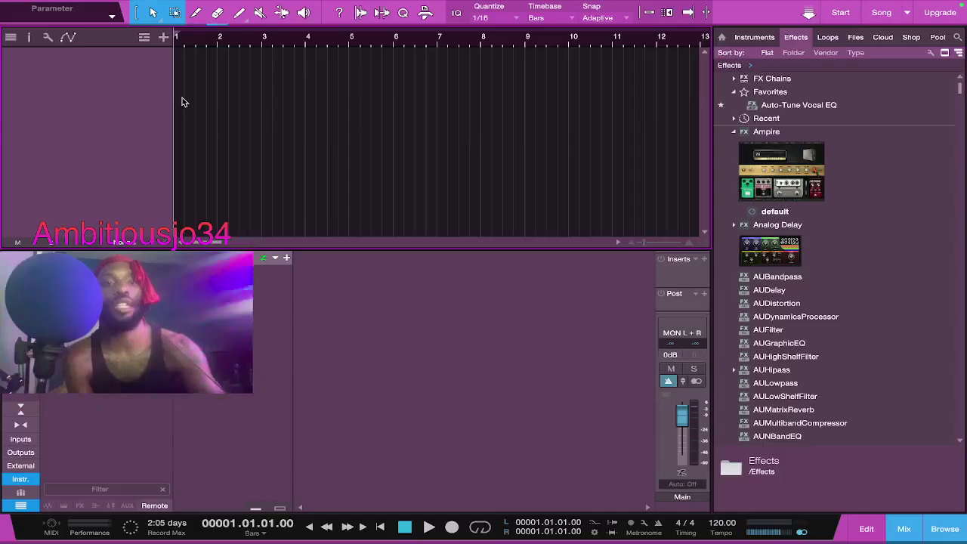
key(2)
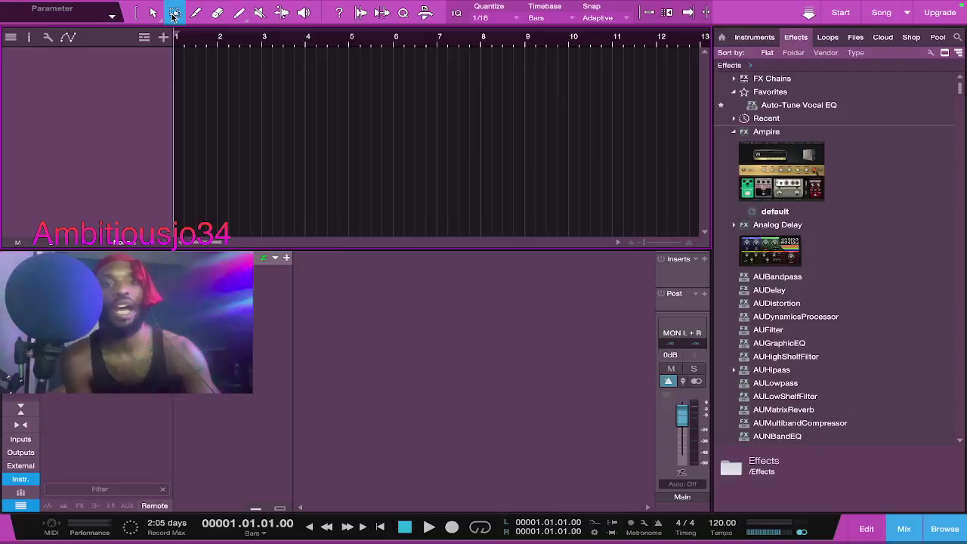
drag(216, 86, 278, 83)
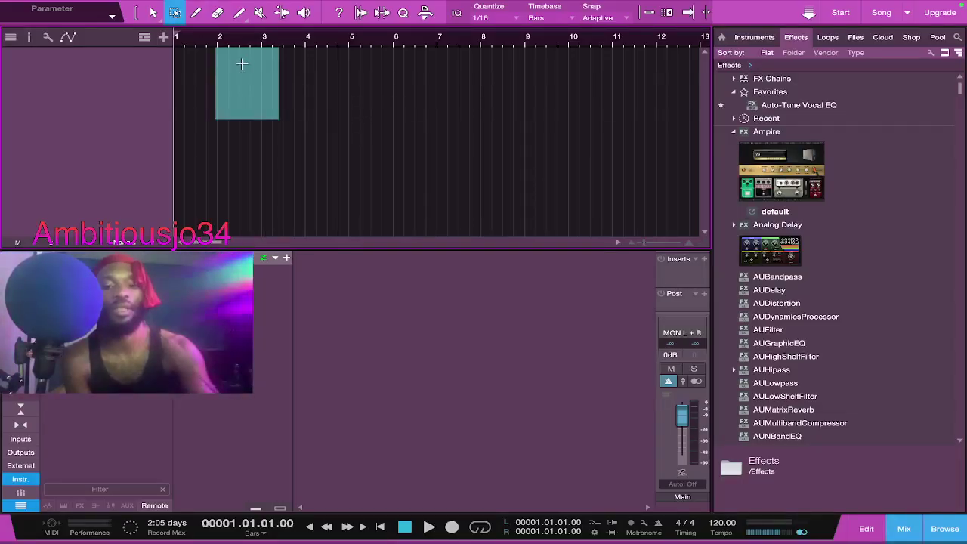
key(space)
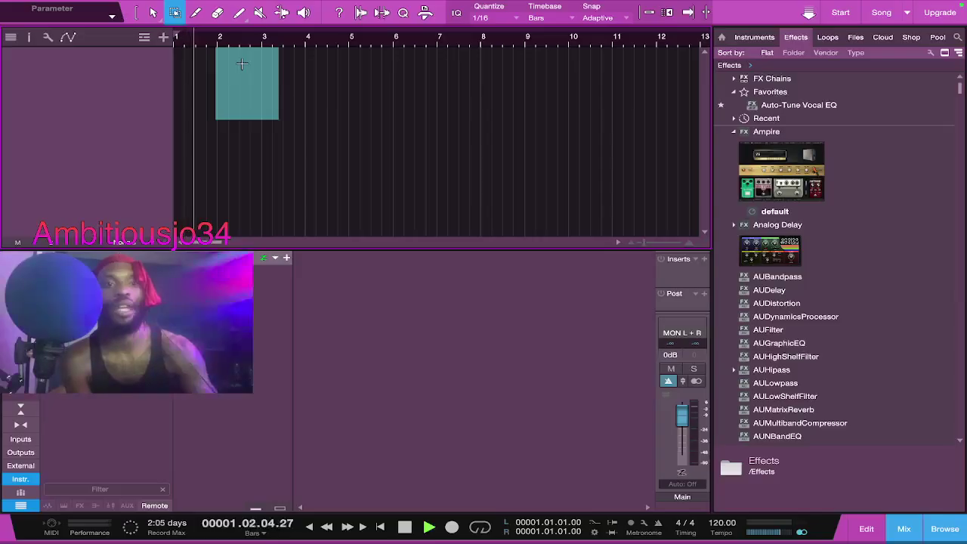
key(space)
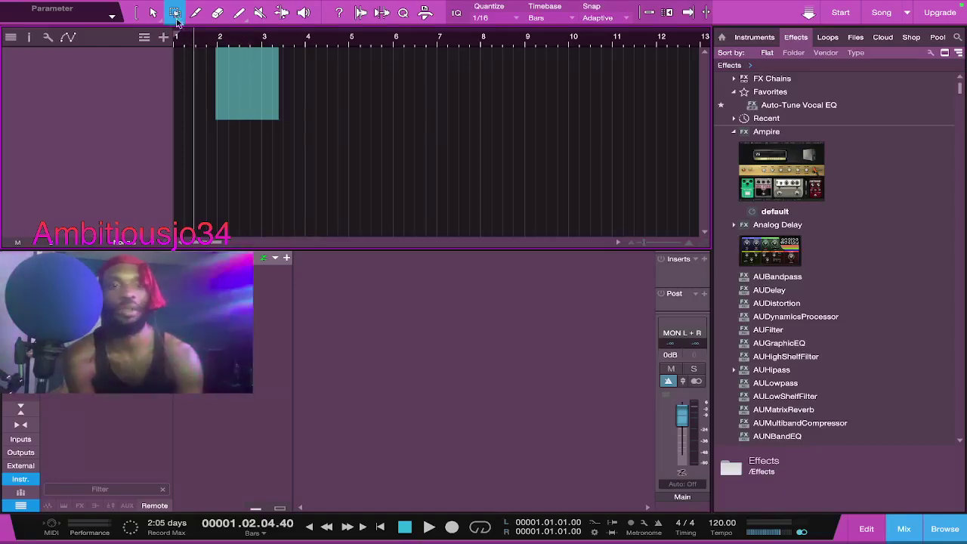
Step: Try the Split, Eraser and Paint tools in the empty arrangement and show the Paint tool's shape options
key(3)
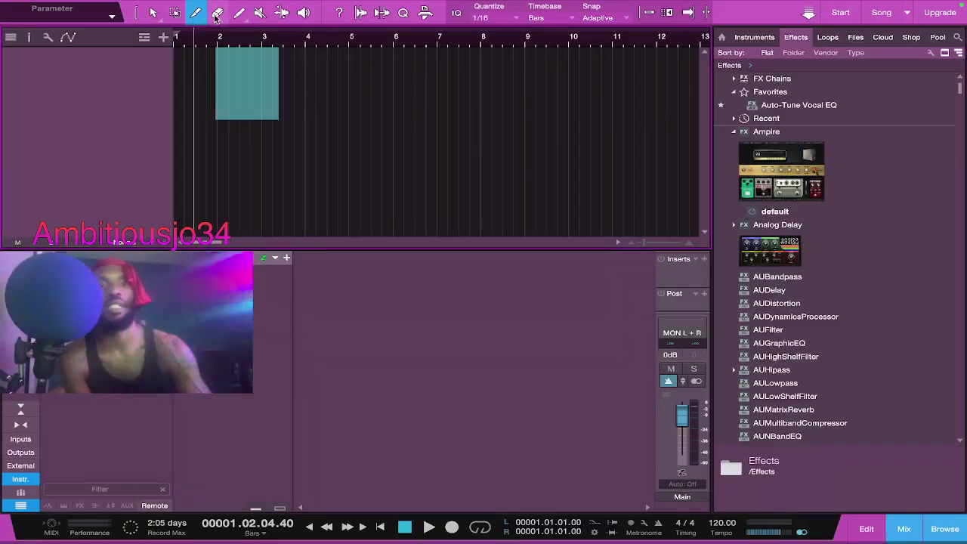
click(216, 14)
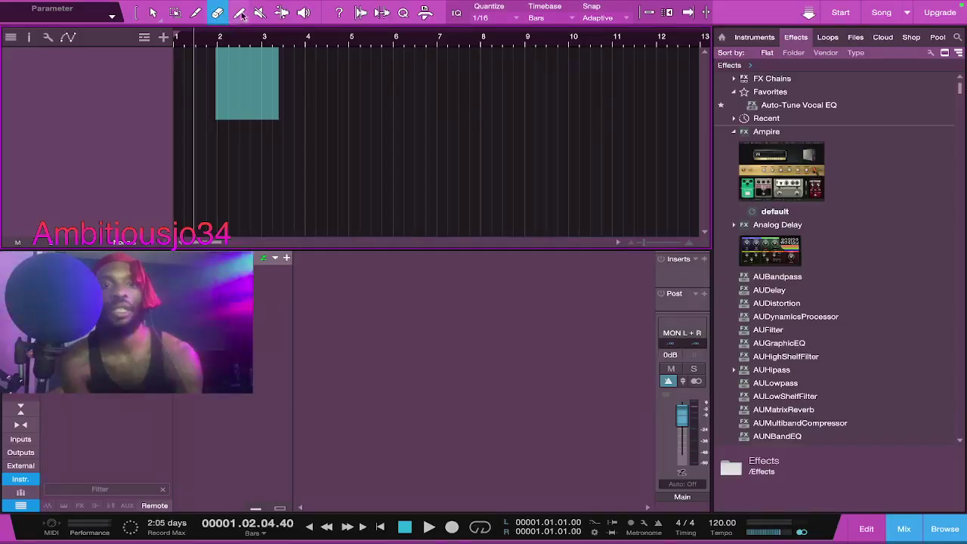
click(238, 13)
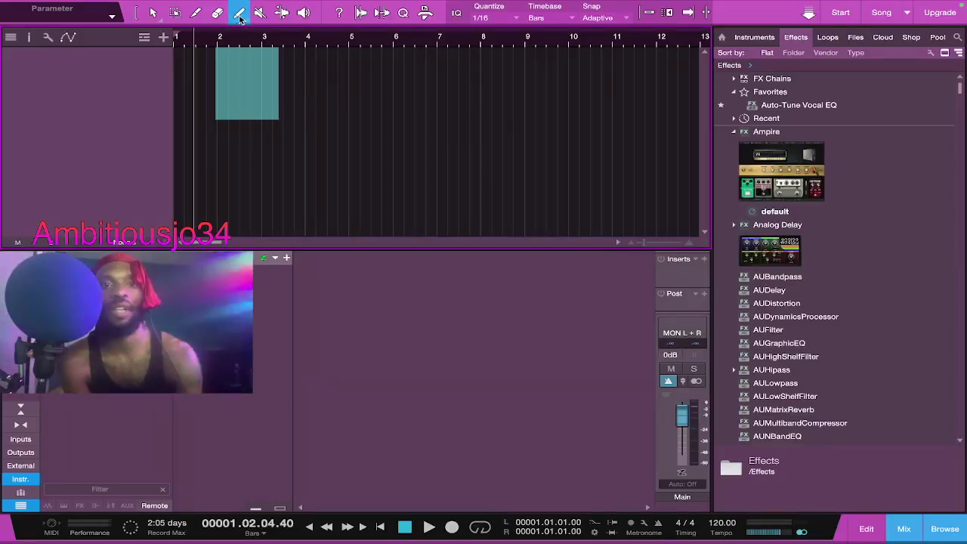
drag(356, 80, 203, 83)
click(239, 16)
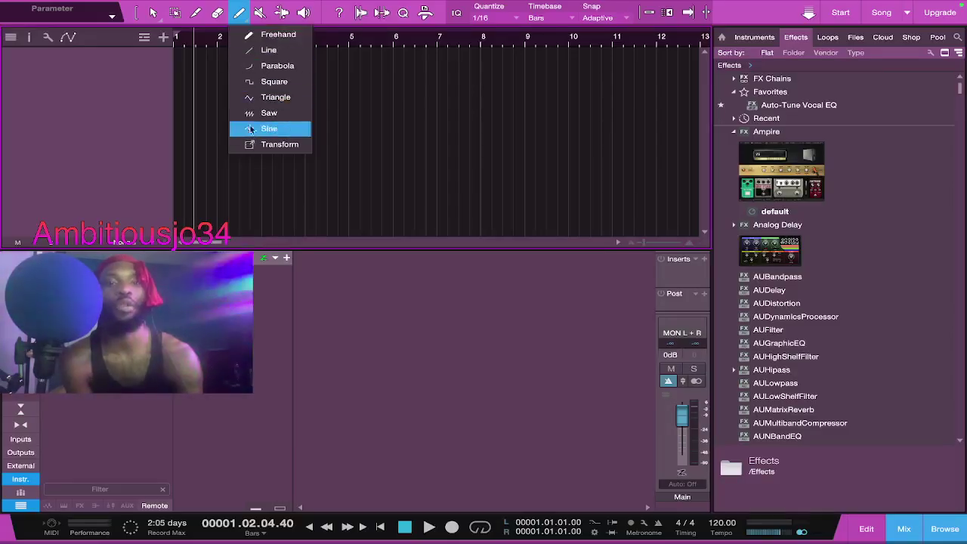
Step: Try the Mute, Bend and Listen tools in turn and return to the Paint tool
click(258, 13)
click(259, 14)
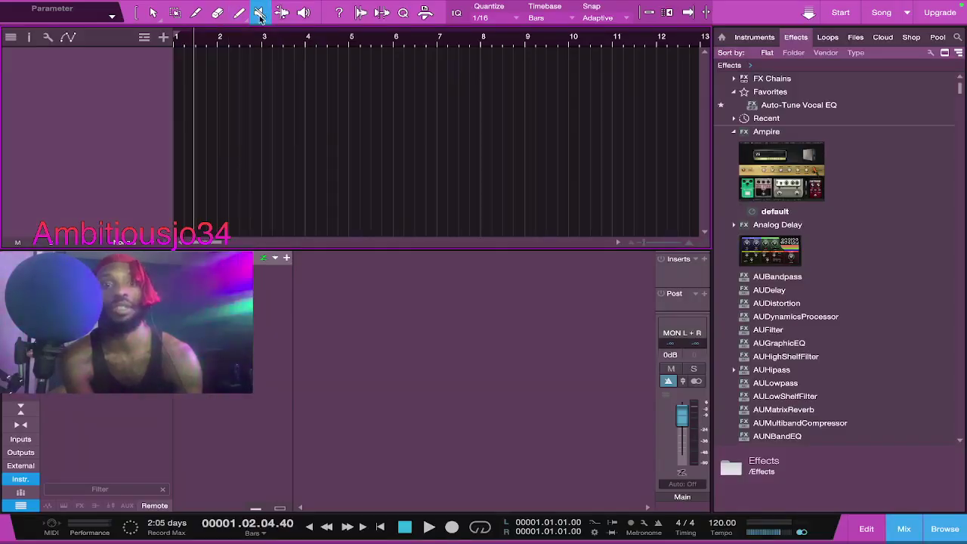
click(285, 14)
click(303, 14)
click(281, 14)
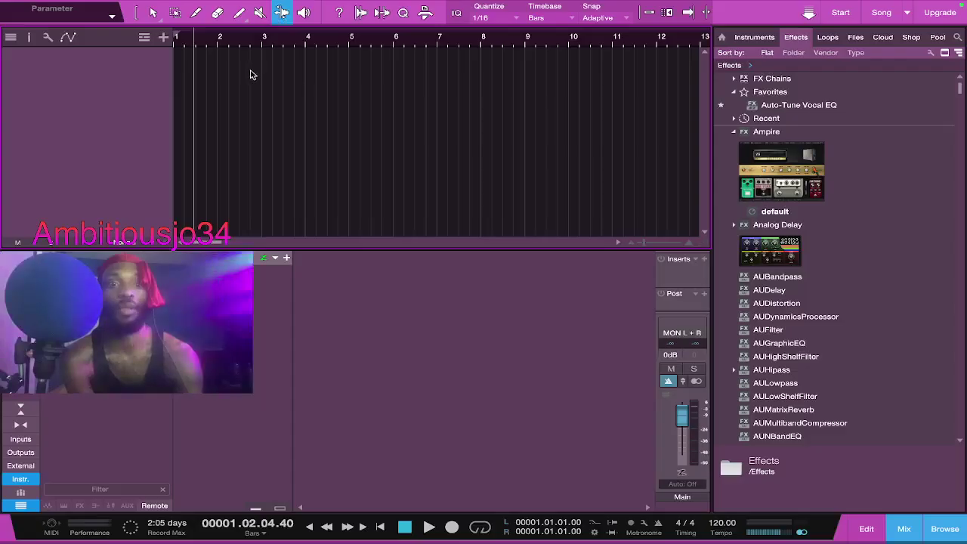
click(259, 13)
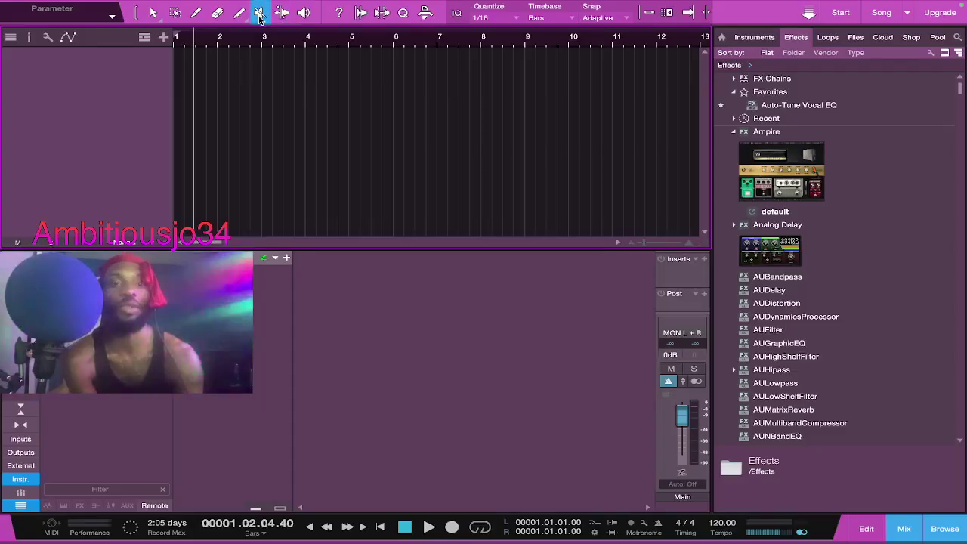
click(239, 13)
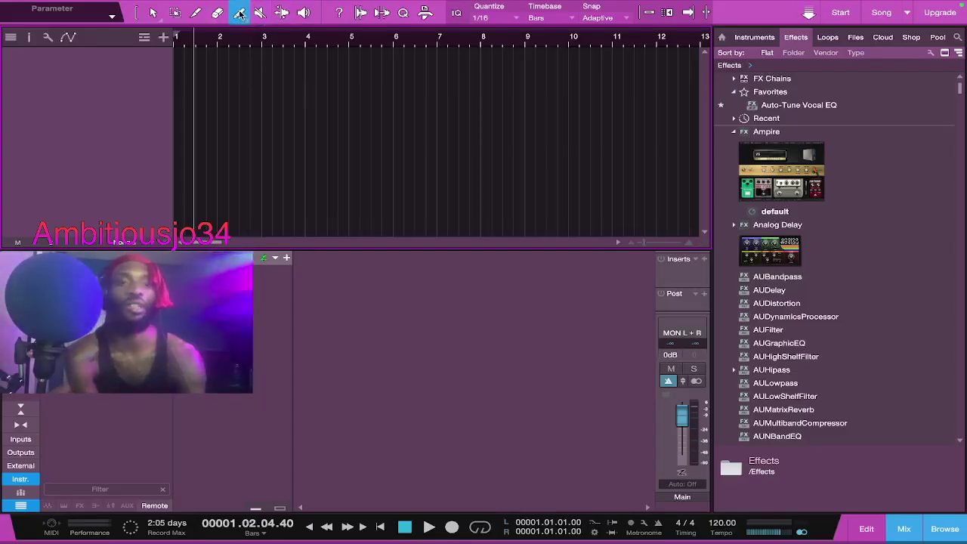
Step: Show and hide the quantize settings, and switch to the Arrow tool
click(402, 13)
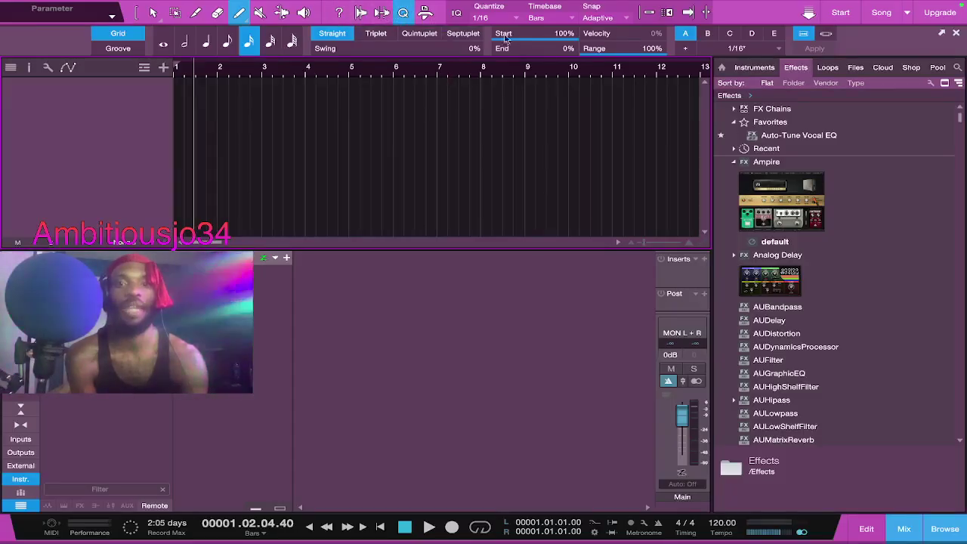
key(alt+q)
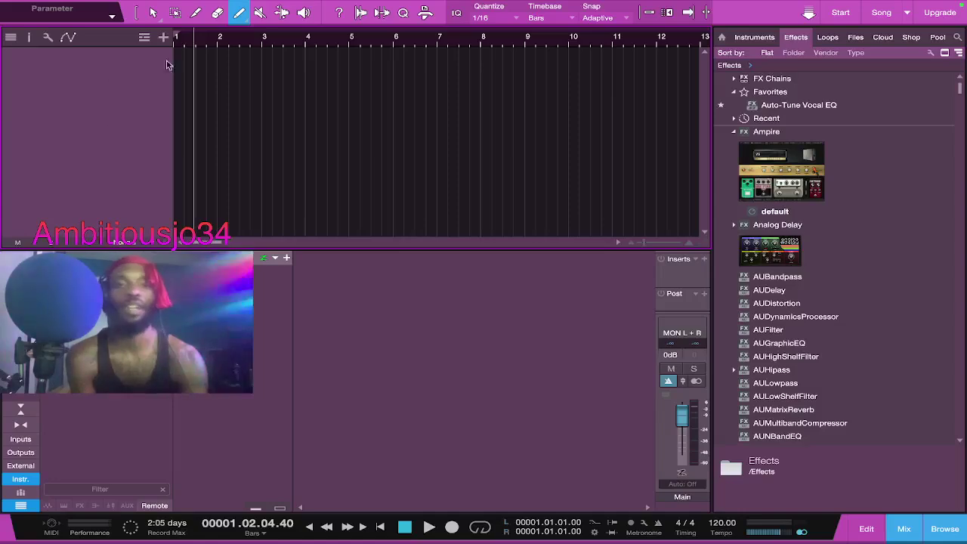
click(155, 15)
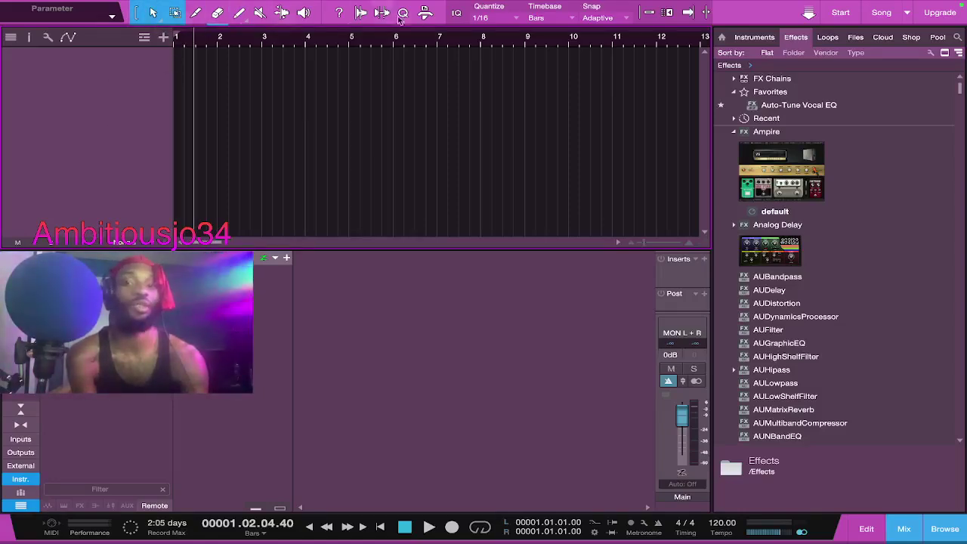
Step: Add one stereo audio track named BEAT, coloured blue, with Input L+R and the Main output
click(165, 38)
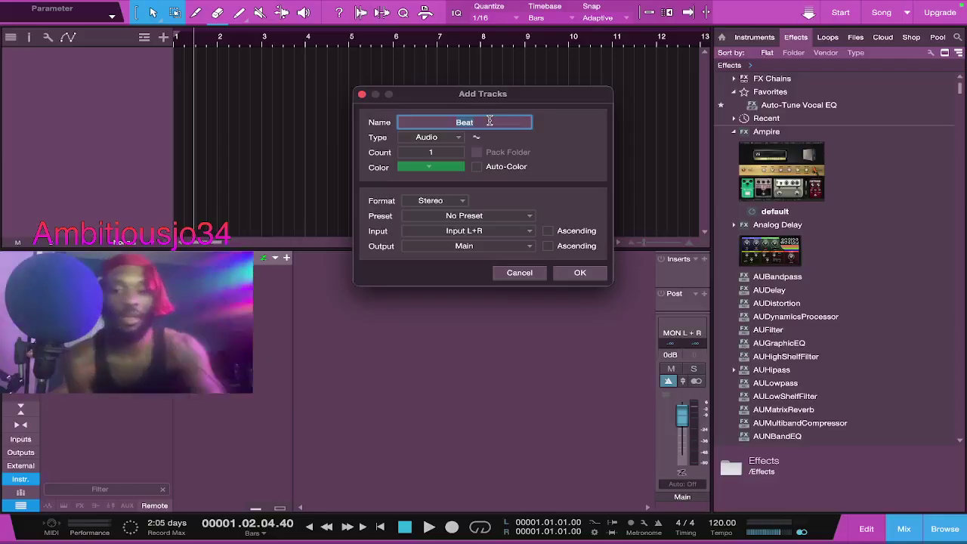
key(BackSpace)
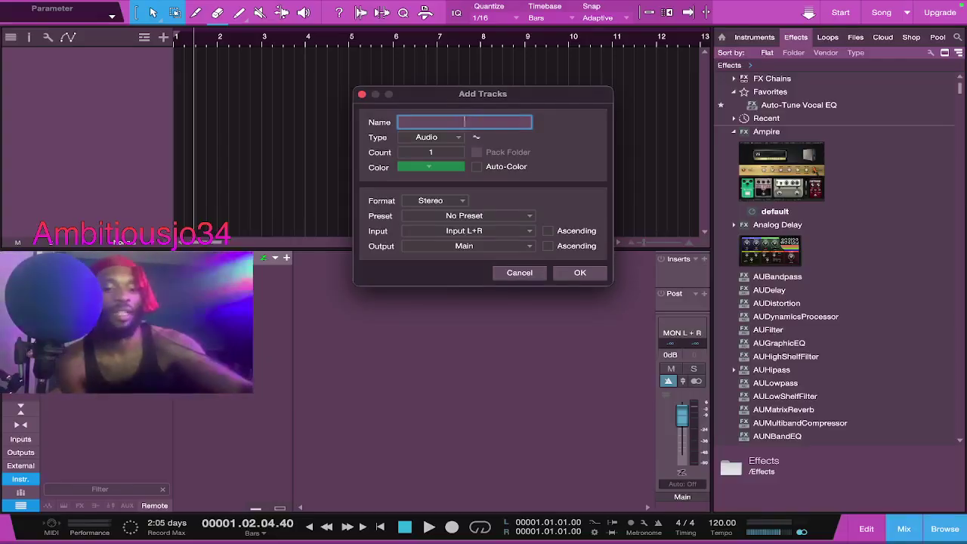
text(BEAT)
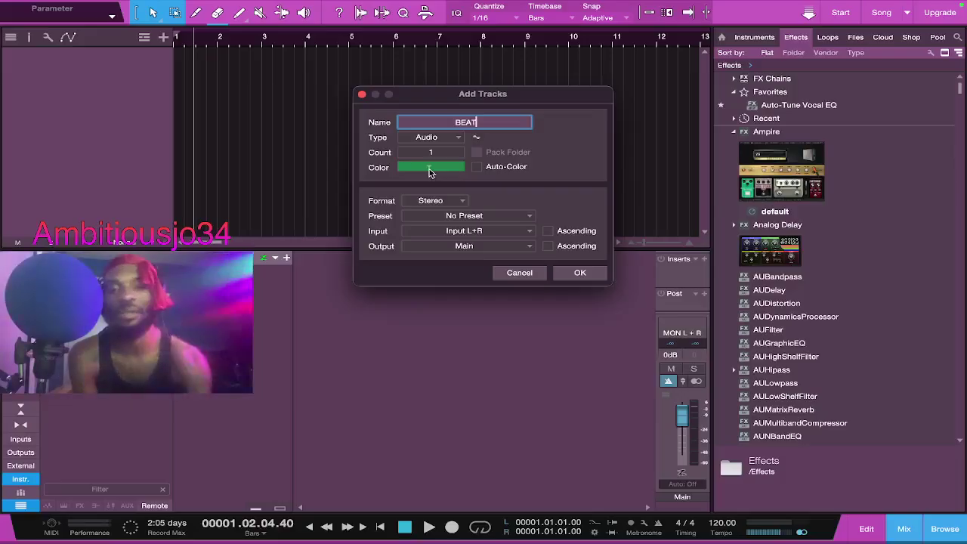
click(425, 170)
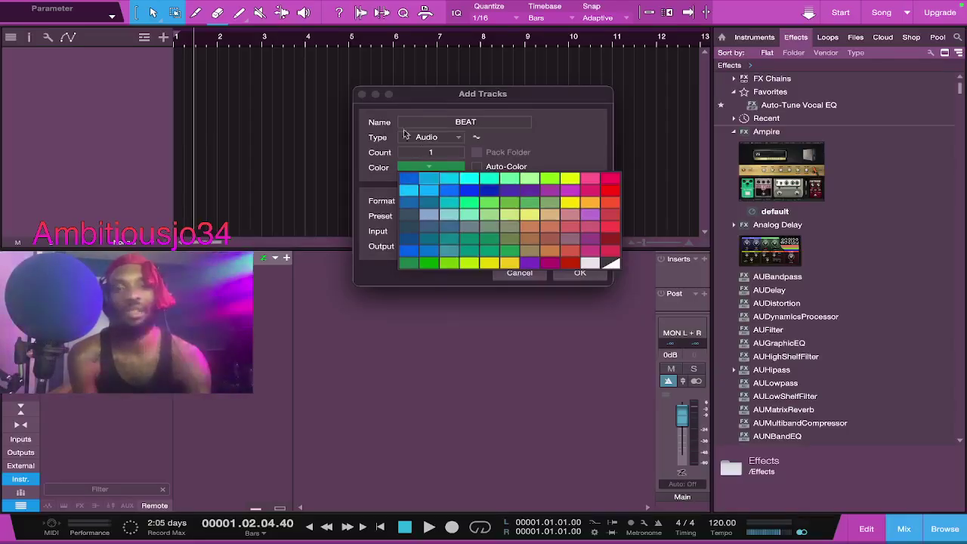
click(407, 181)
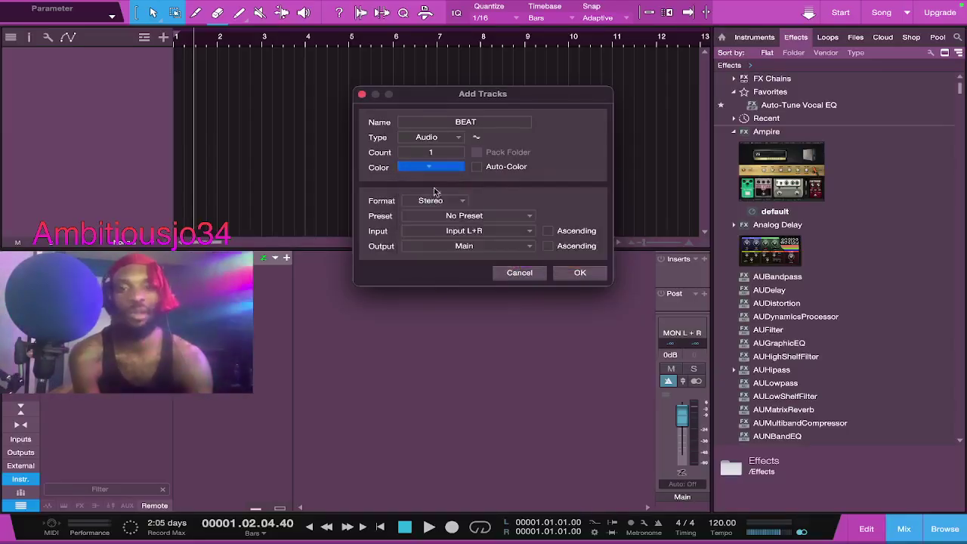
click(460, 140)
click(455, 153)
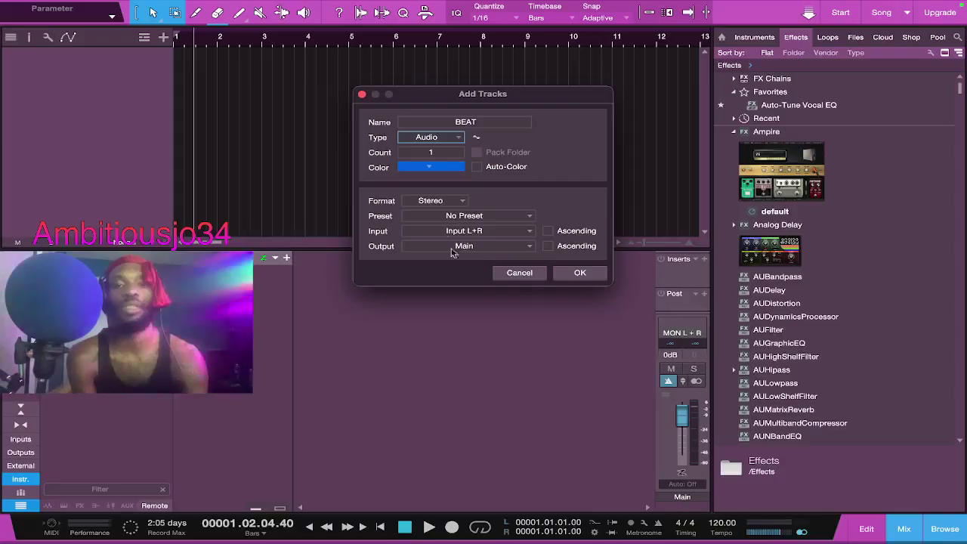
click(585, 276)
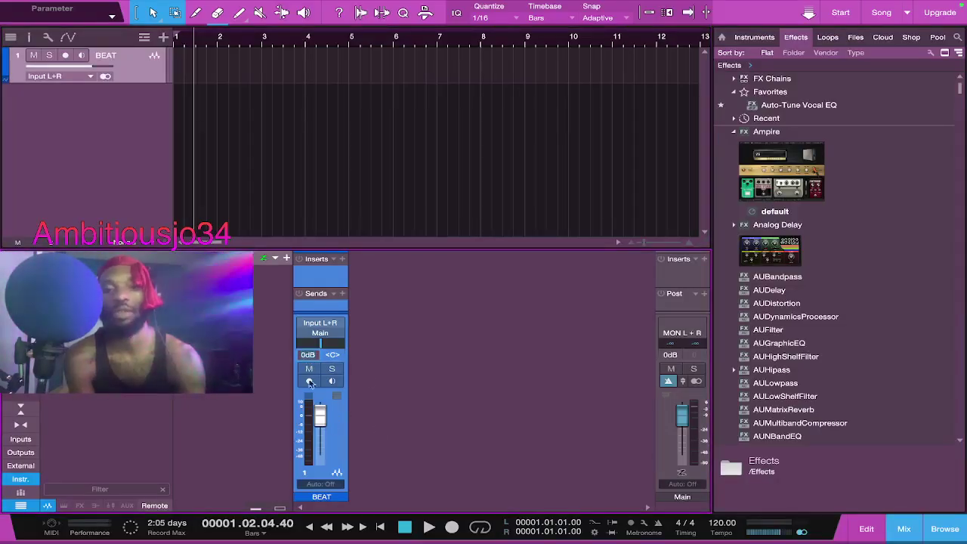
Step: Set the BEAT channel's volume to -6 dB in the mixer
click(307, 355)
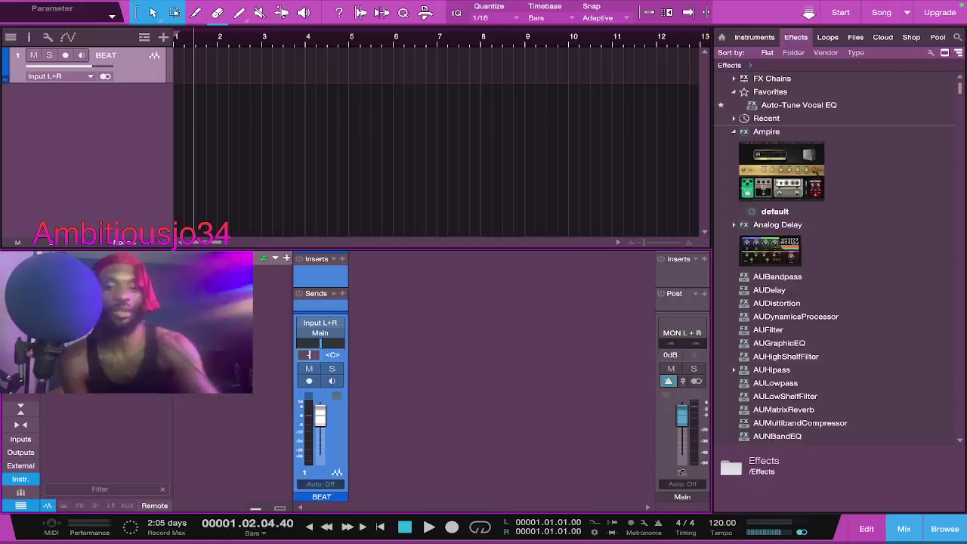
text(-6)
key(Return)
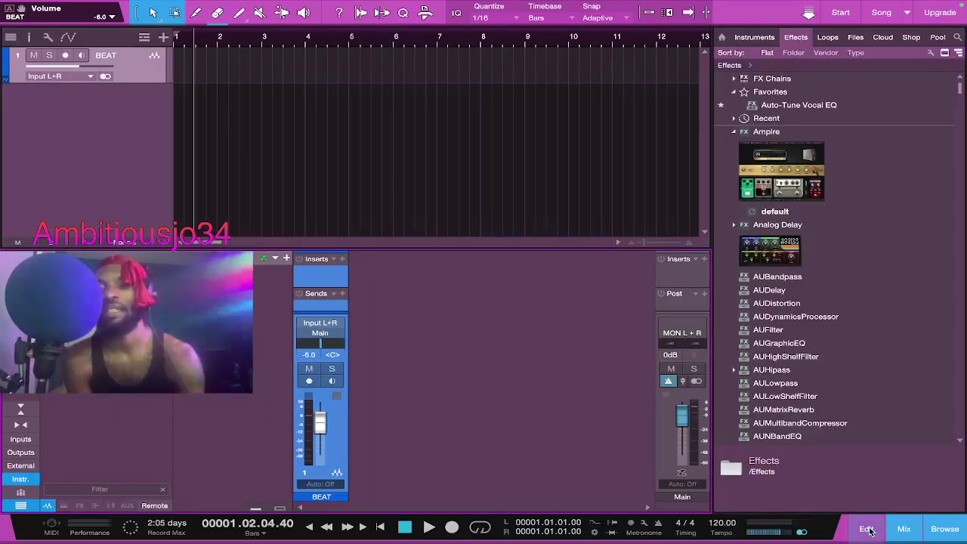
Step: Show the audio editor for the BEAT track and zoom the arrangement timeline out to about 33 bars
click(869, 529)
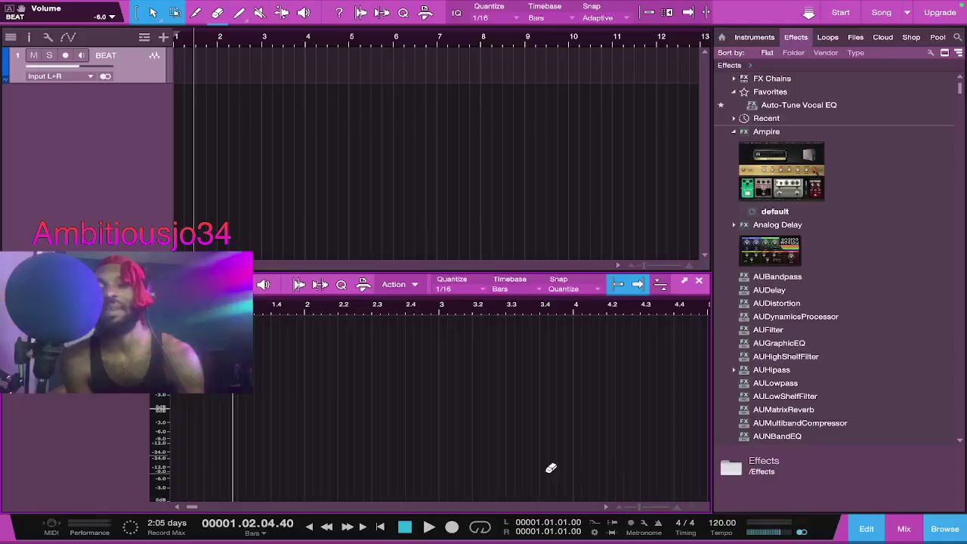
drag(243, 46, 277, 26)
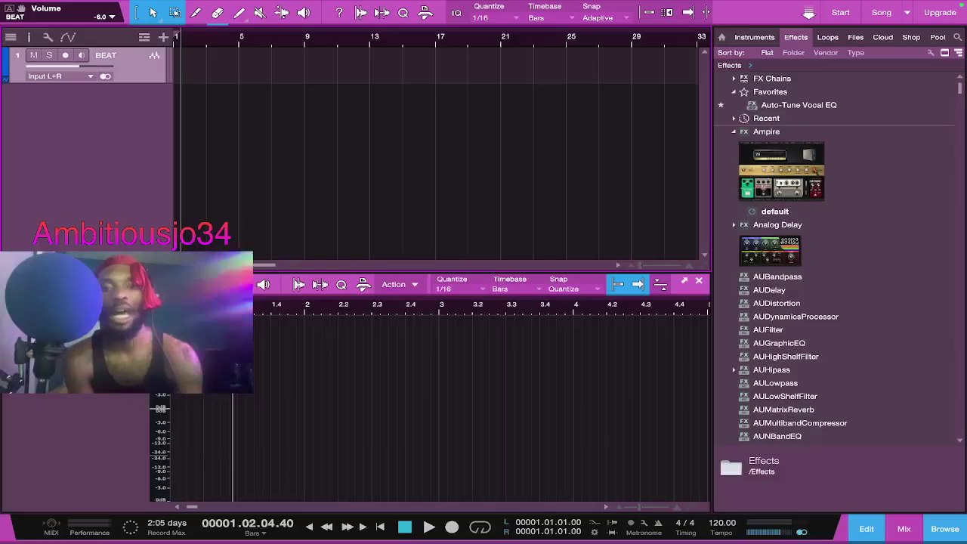
scroll(270, 310, down, 3)
drag(270, 311, 287, 319)
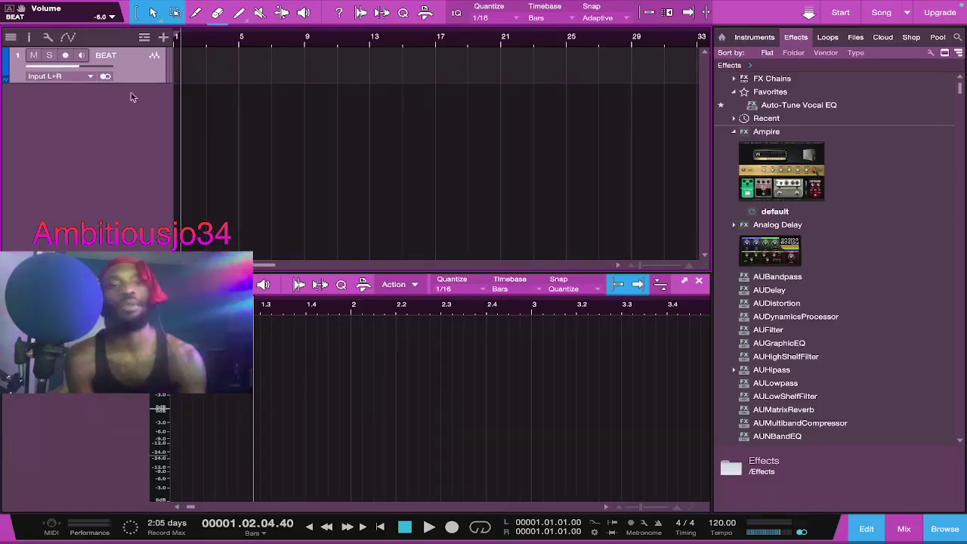
Step: Toggle the BEAT track's input channel mode to mono and back to stereo
click(106, 77)
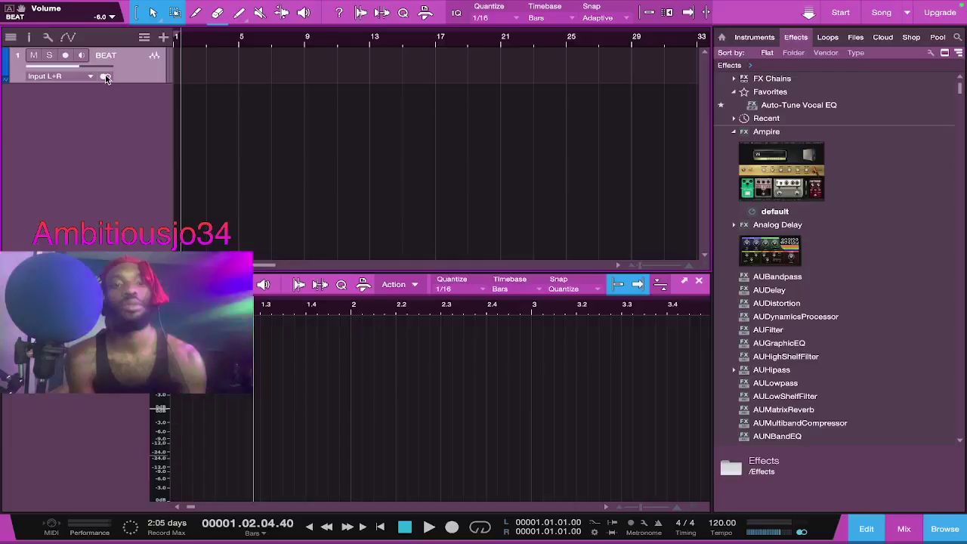
click(105, 77)
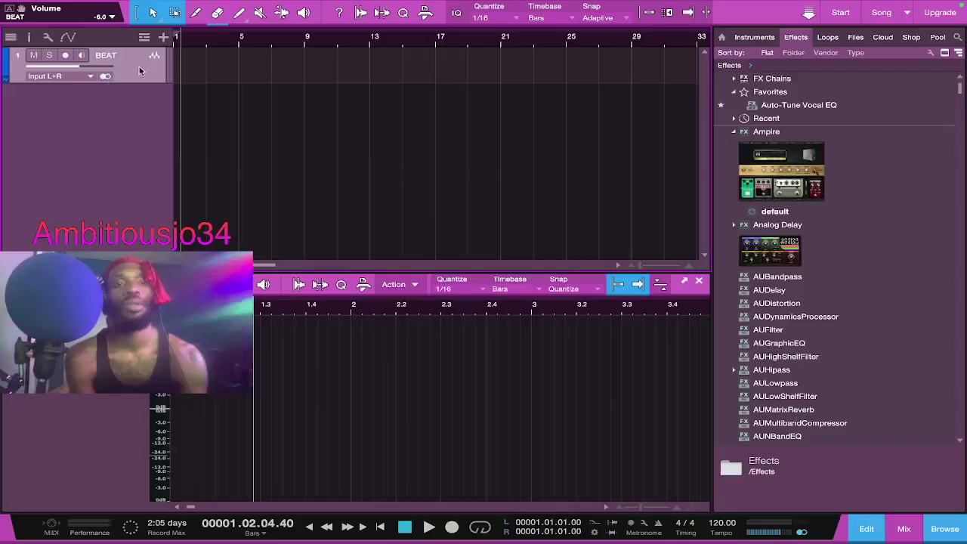
Step: Move the song window down to uncover the upper part of the desktop
mouse_move(11, 13)
click(36, 23)
drag(83, 27, 83, 164)
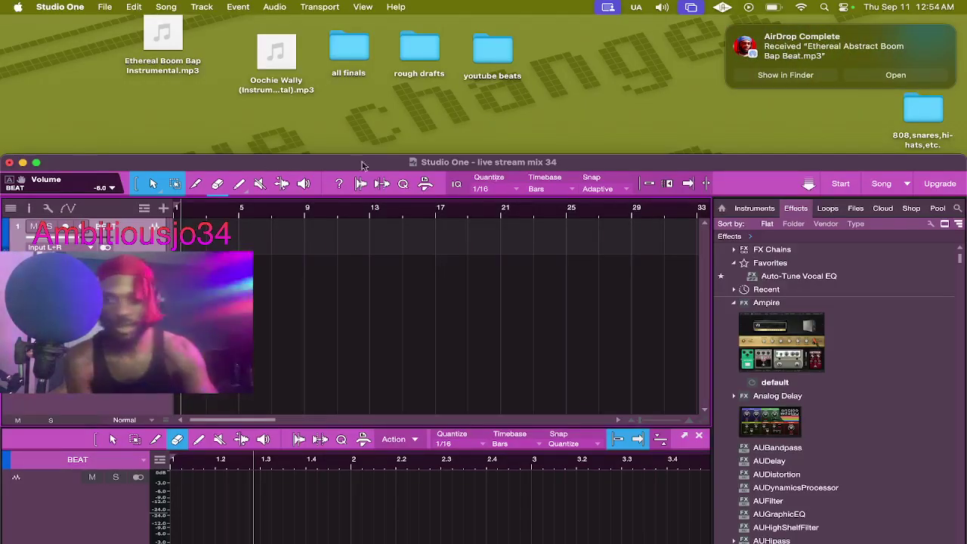
Step: Open the received "Ethereal Abstract Boom Bap Beat.mp3" in Music, pause its playback and minimise the Music window
click(897, 76)
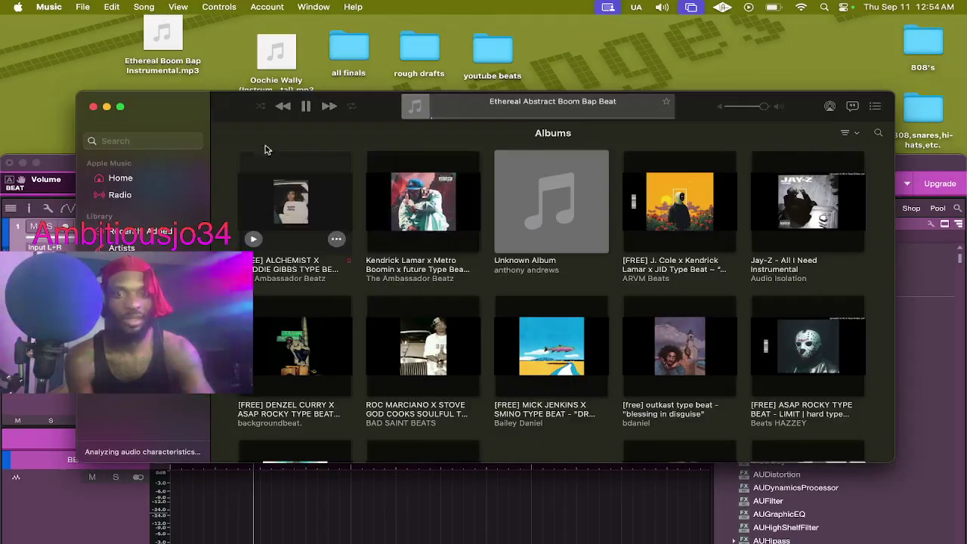
click(306, 108)
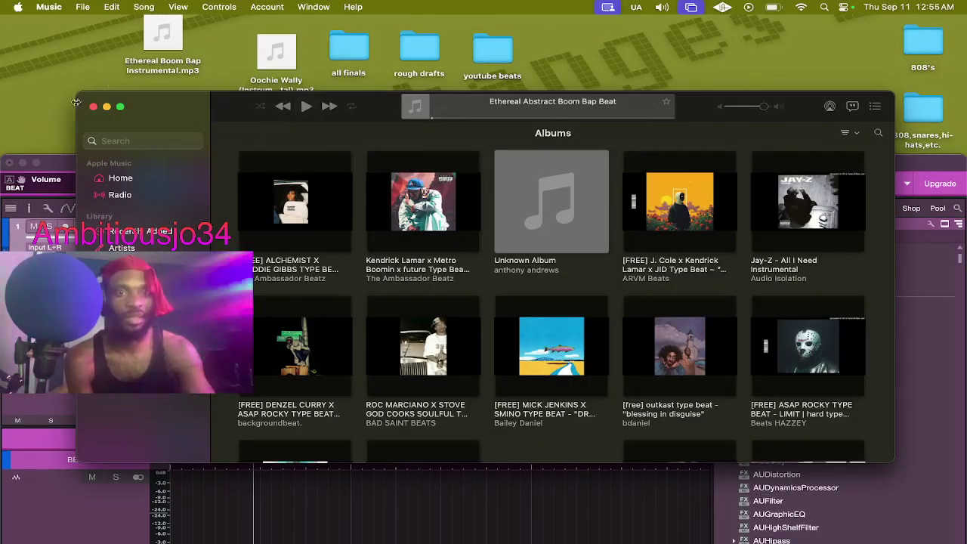
click(106, 107)
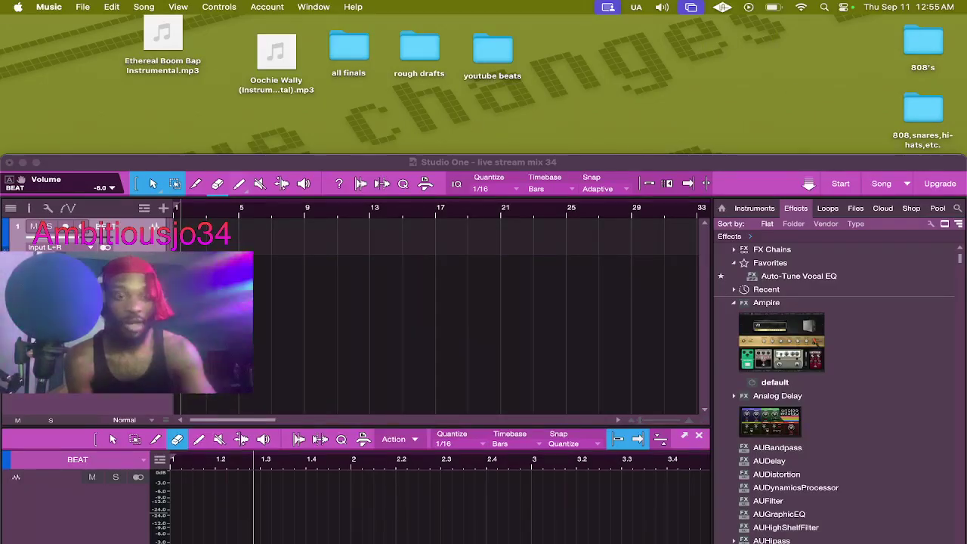
Step: Switch to Finder, move "Ethereal Abstract Boom Bap Beat.mp3" from Downloads to the desktop, and close the Downloads window
click(34, 525)
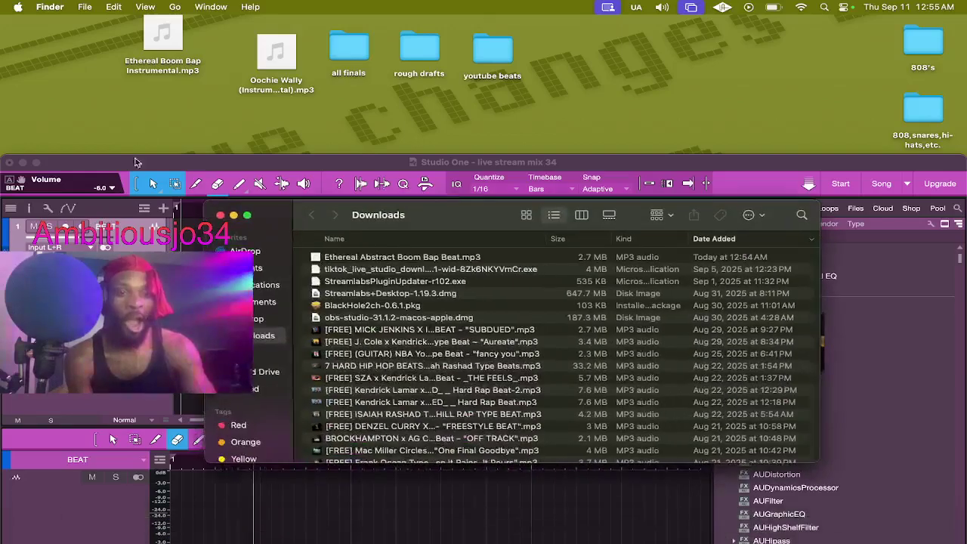
click(370, 257)
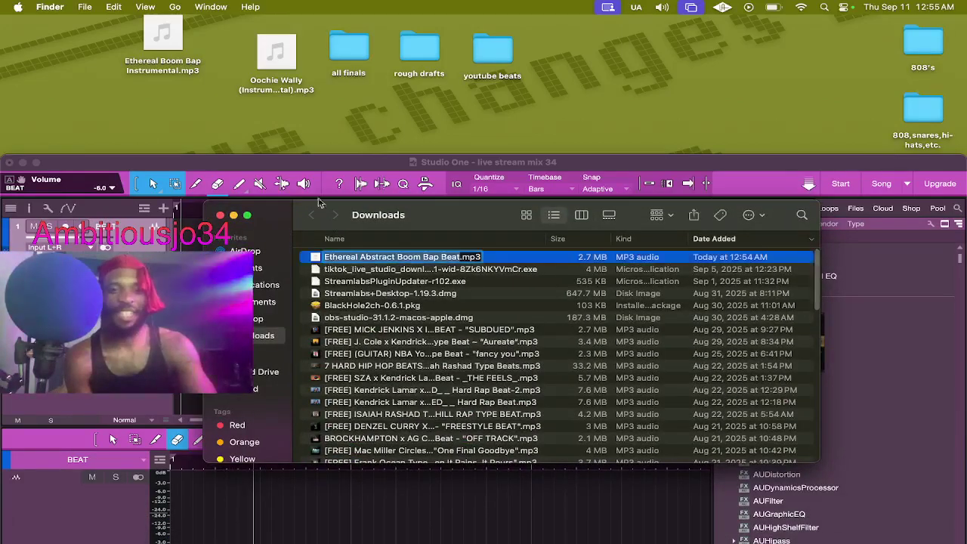
click(519, 258)
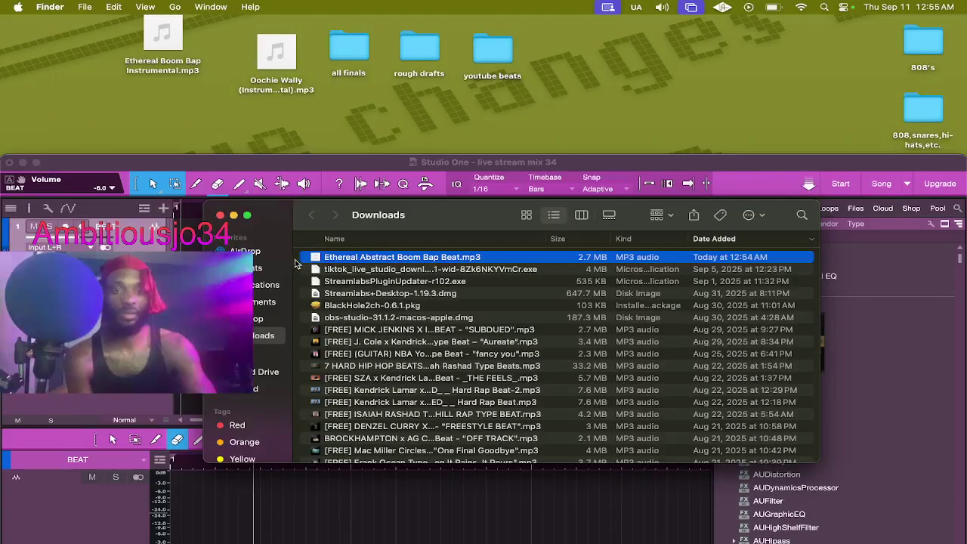
drag(302, 259, 396, 115)
click(396, 115)
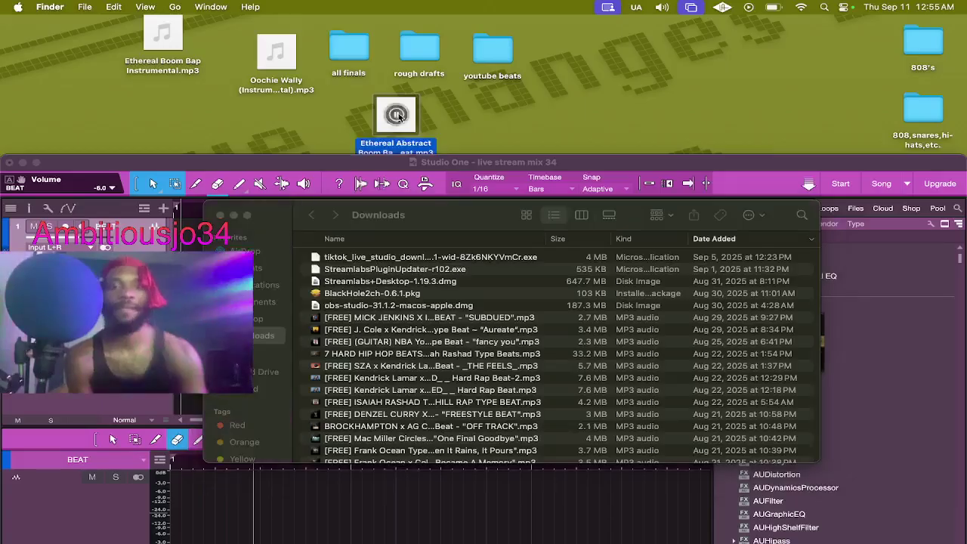
click(221, 215)
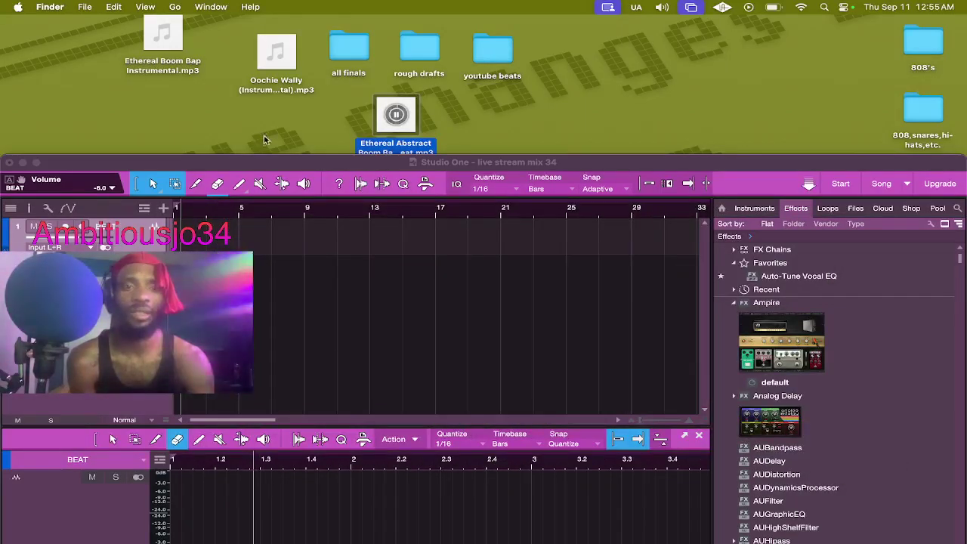
Step: Minimise the song window and open the Ethereal Abstract Boom Bap Beat file from the desktop
click(23, 163)
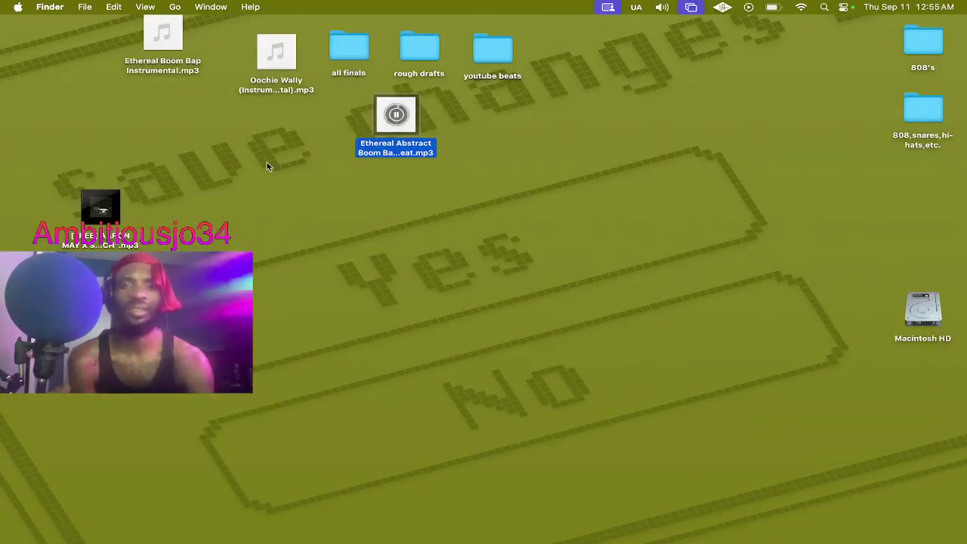
double_click(398, 115)
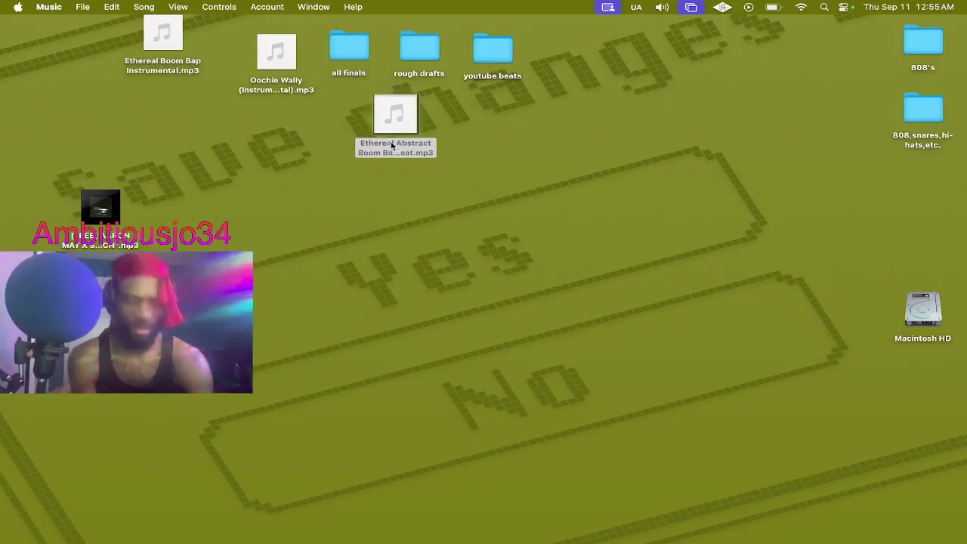
mouse_move(395, 127)
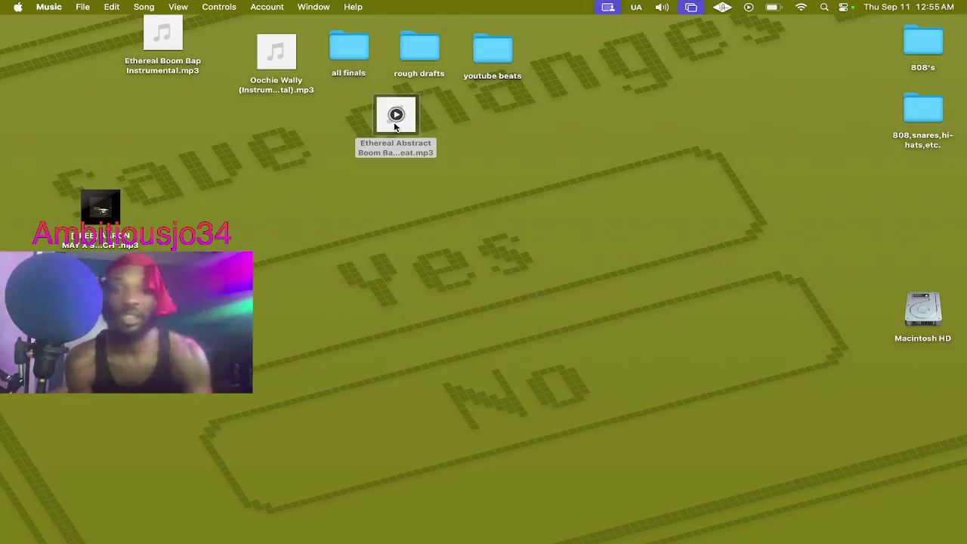
mouse_move(35, 533)
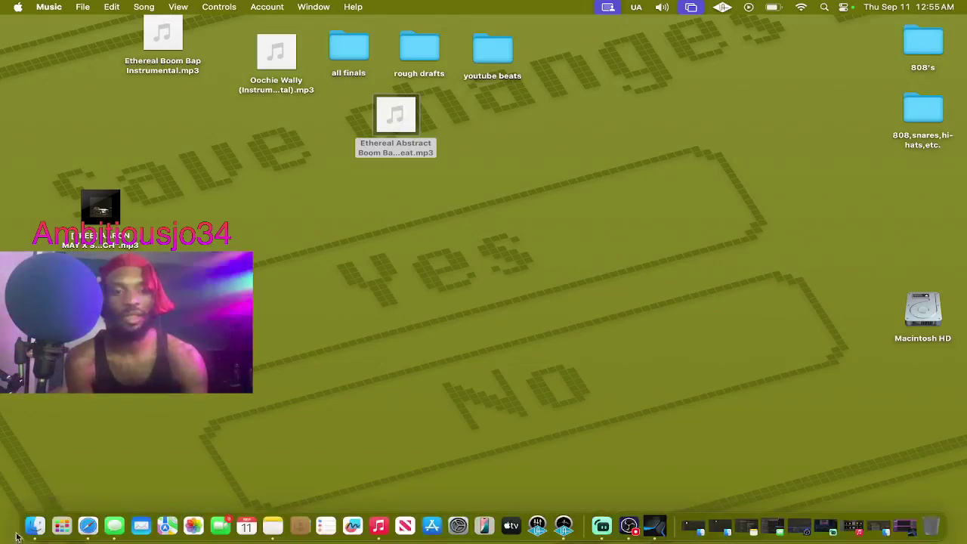
click(88, 523)
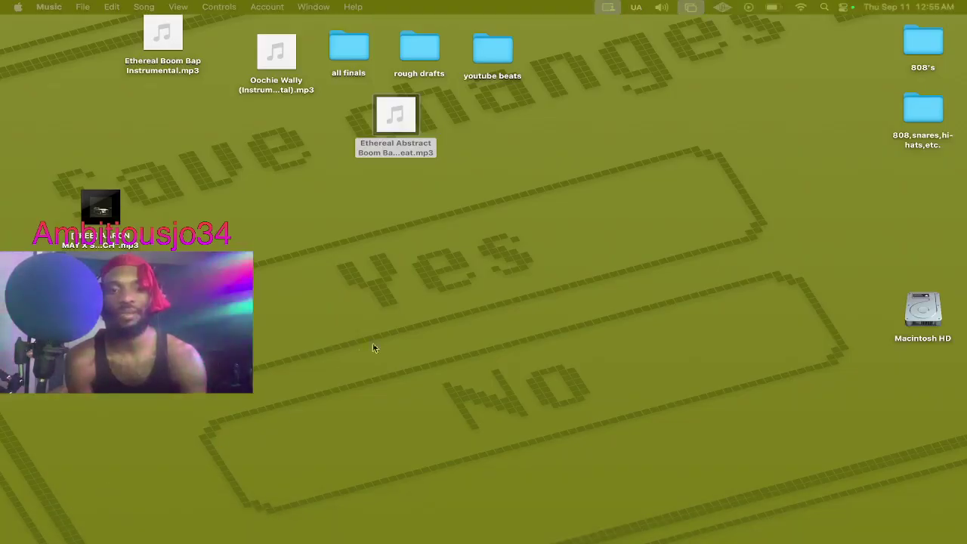
mouse_move(216, 533)
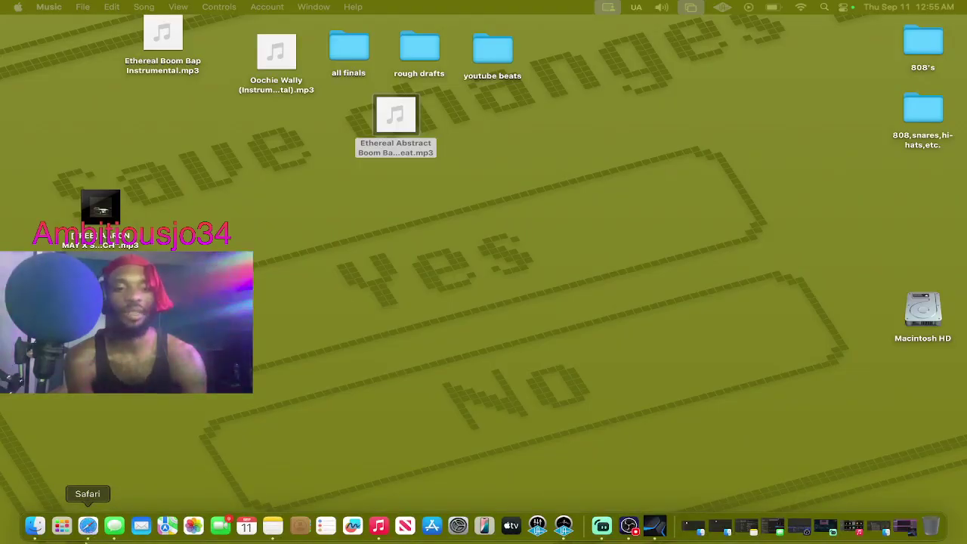
mouse_move(83, 538)
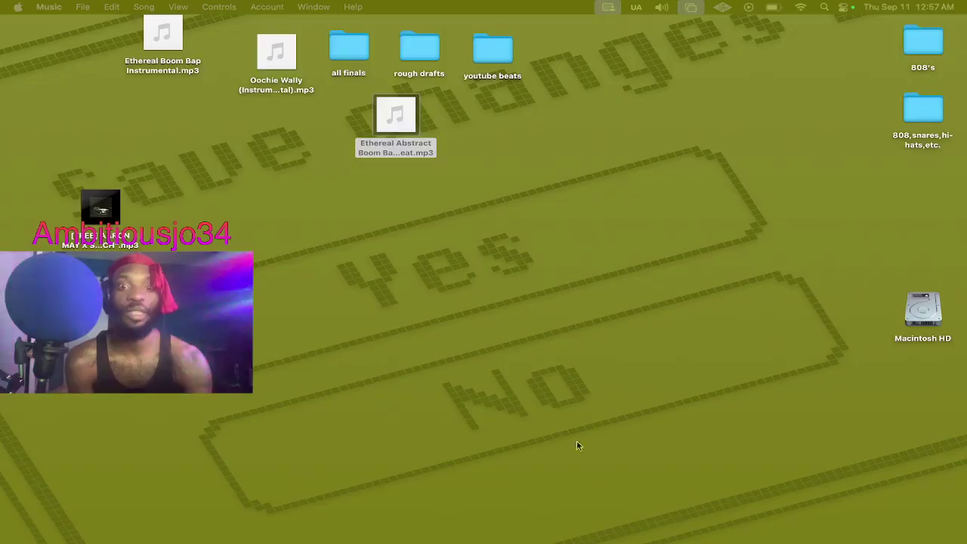
drag(393, 130, 0, 128)
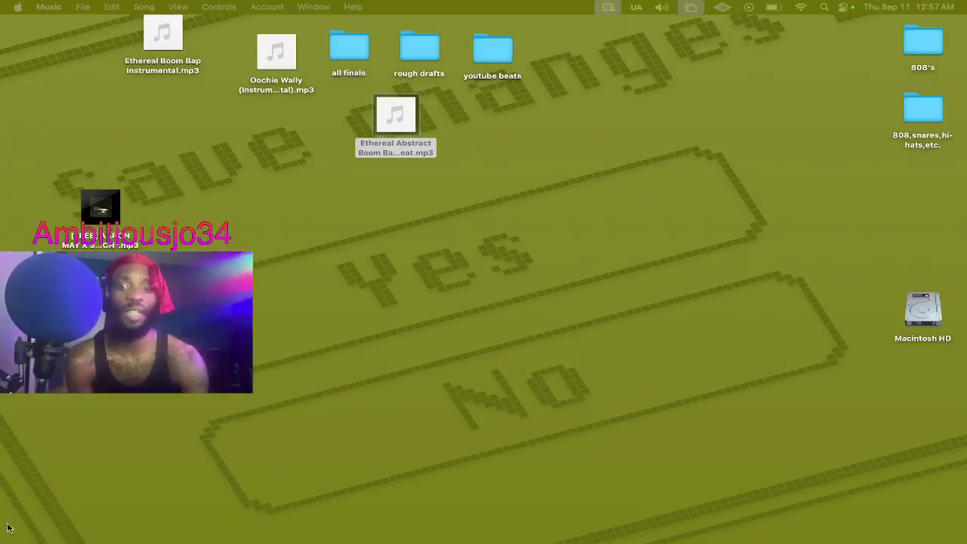
mouse_move(345, 533)
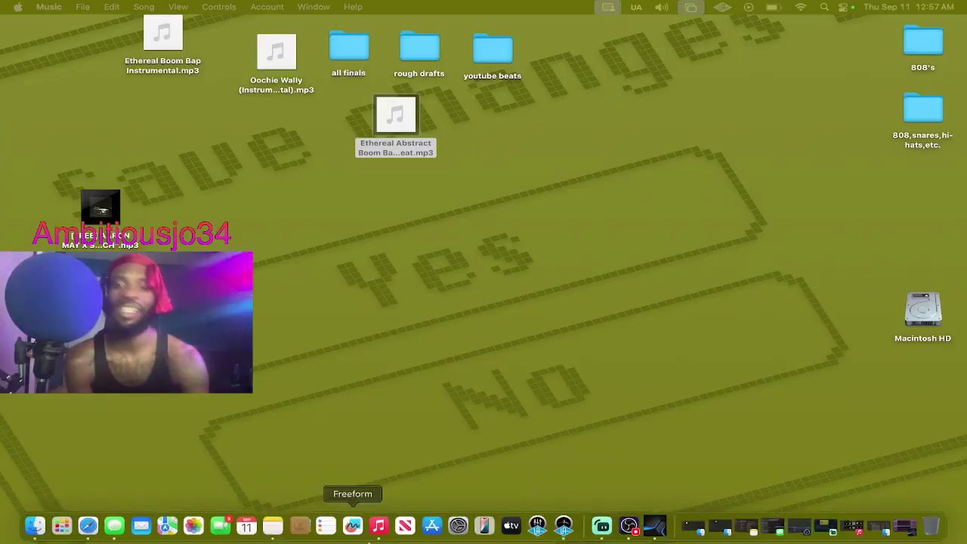
Step: Switch back to Studio One, restore the minimised song window and enlarge it to fill the screen
click(658, 528)
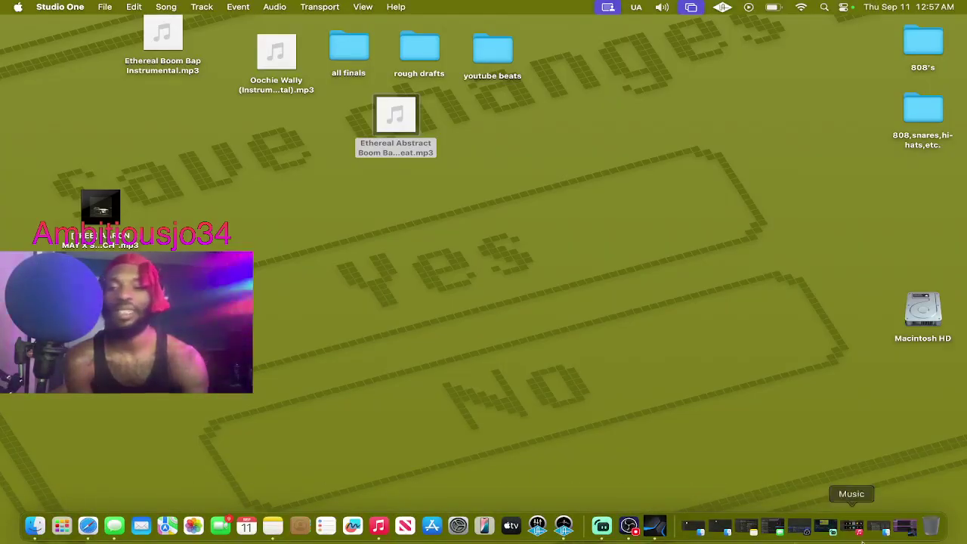
click(905, 523)
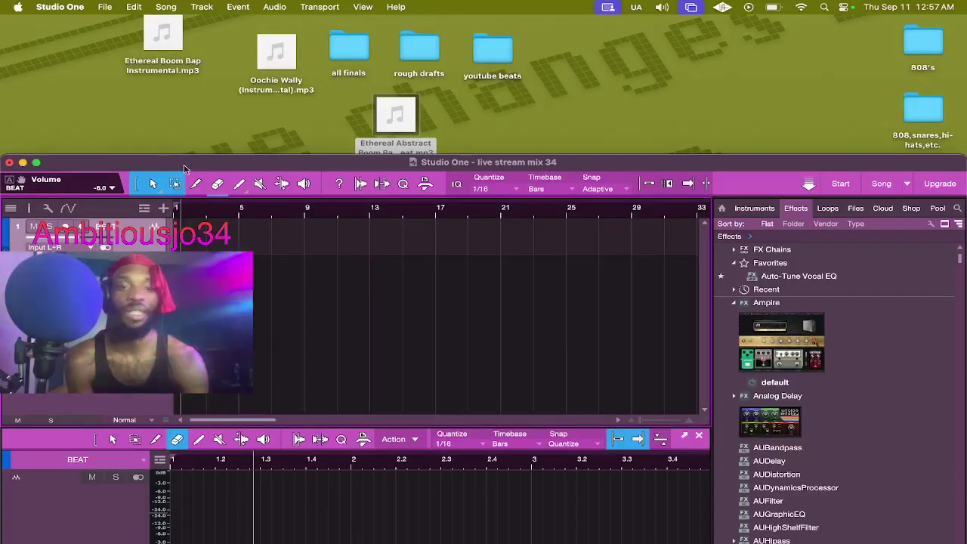
double_click(184, 166)
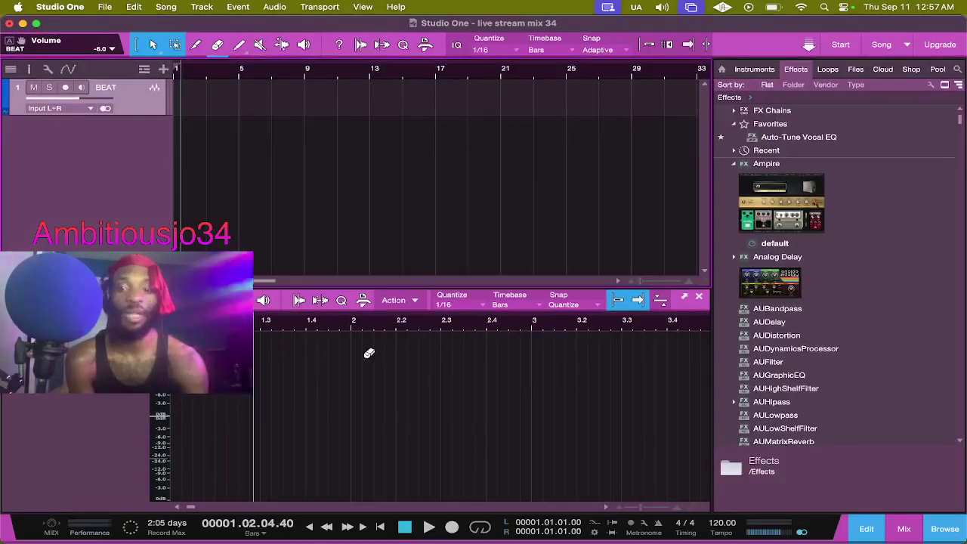
Step: Set the song's tempo to 94
double_click(719, 522)
text(95)
key(BackSpace)
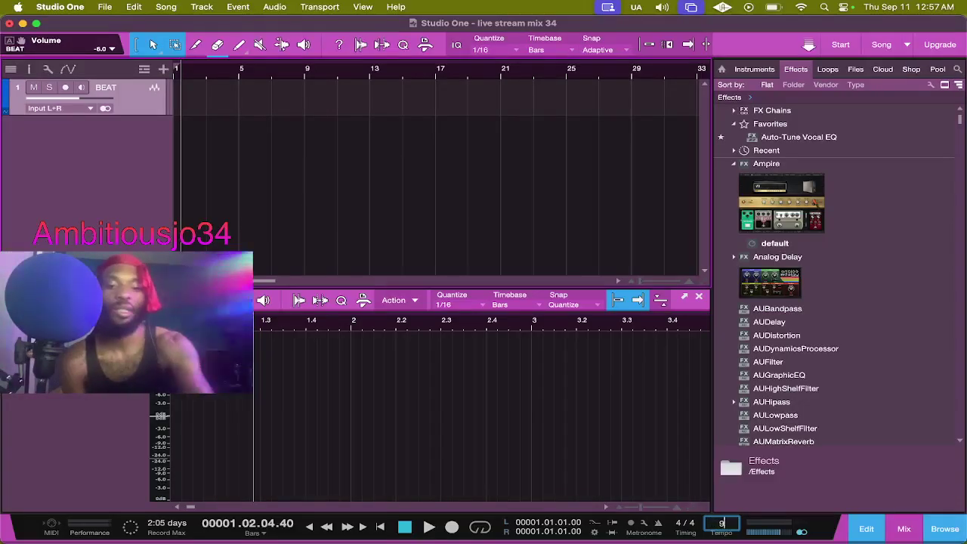
text(4)
key(Return)
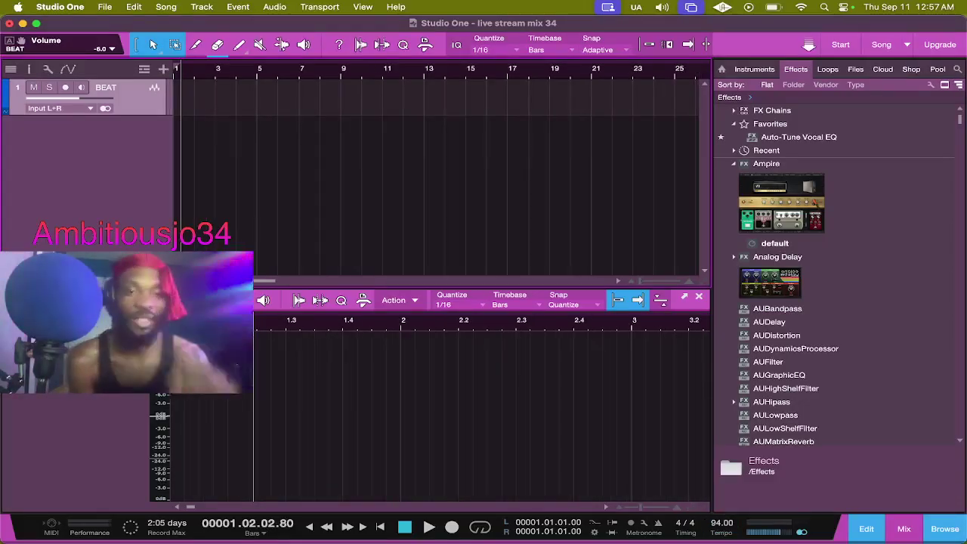
Step: Import the Ethereal Abstract Boom Bap Beat file from the desktop to the start of the BEAT track and enlarge the song window to full screen
drag(228, 23, 227, 178)
drag(385, 132, 226, 252)
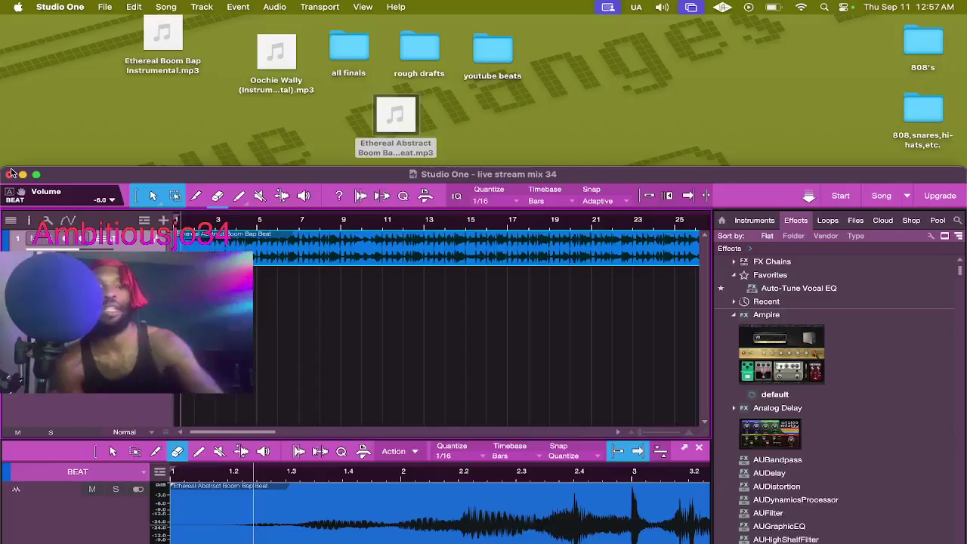
click(37, 175)
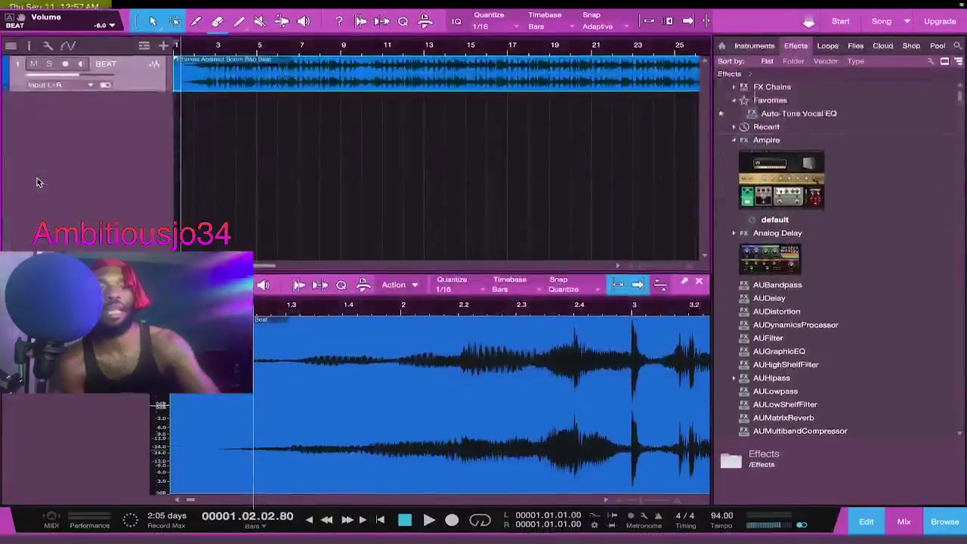
Step: Play back the imported beat, return to the song's start, play it again to check it, and stop playback
key(space)
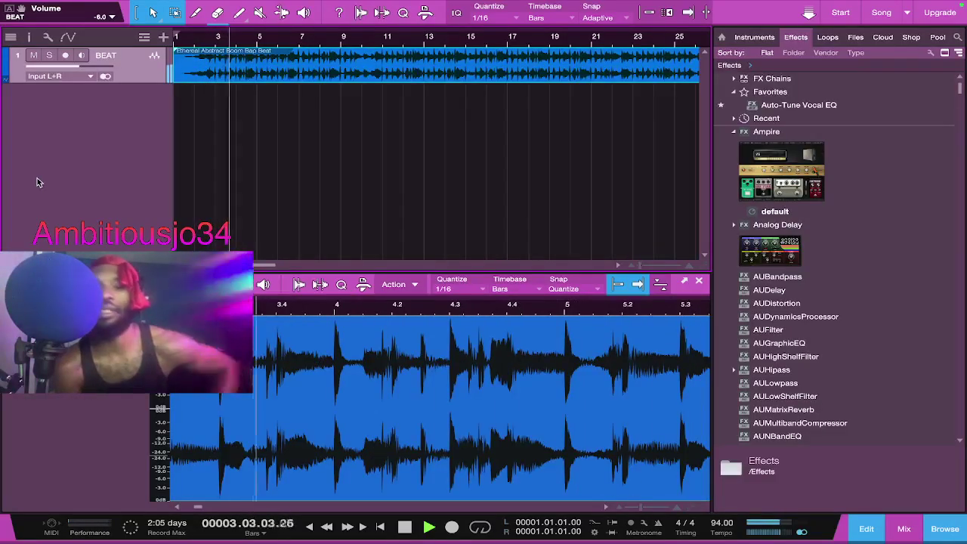
key(space)
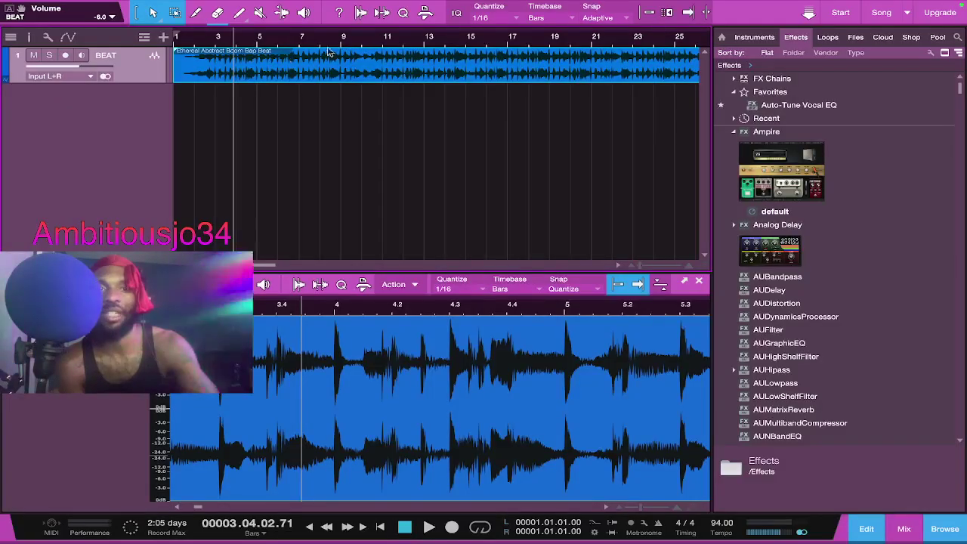
scroll(292, 76, down, 5)
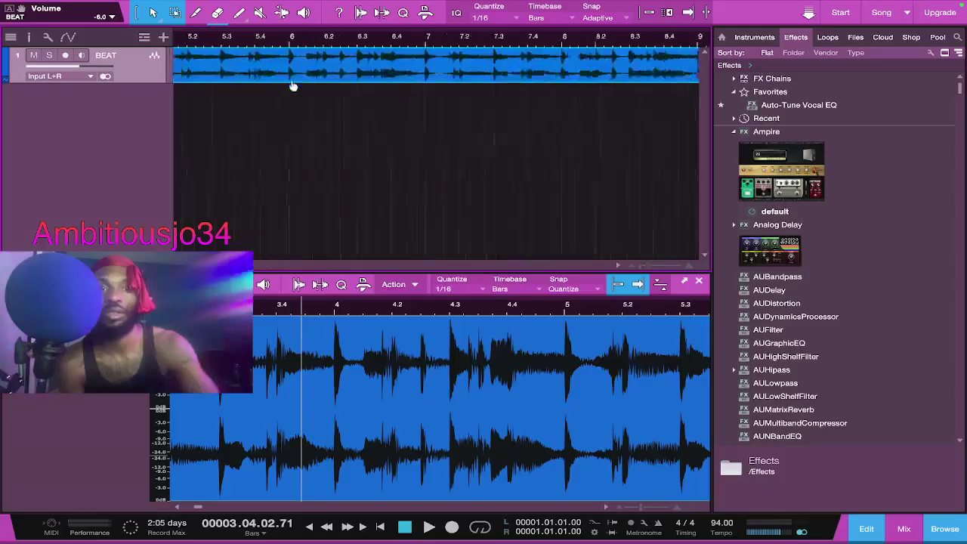
scroll(332, 30, up, 5)
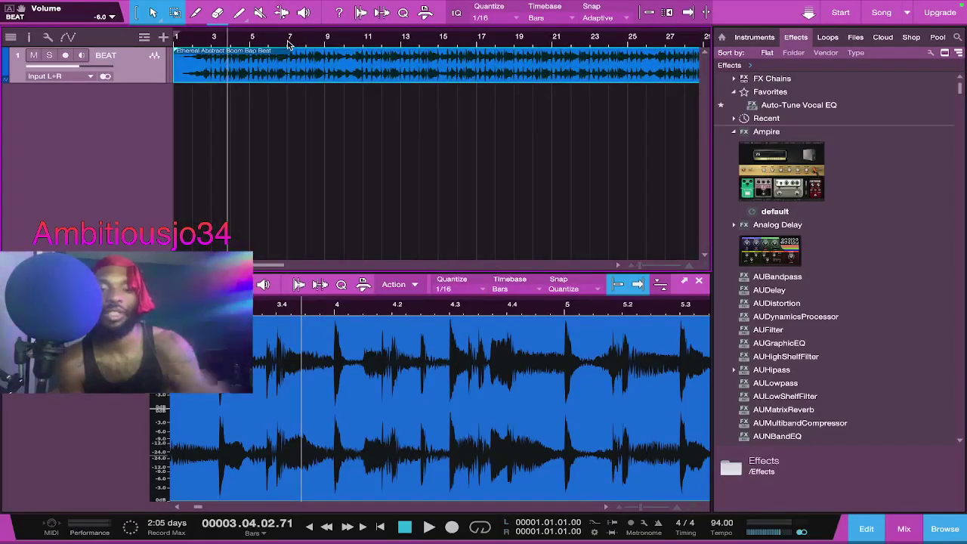
key(Home)
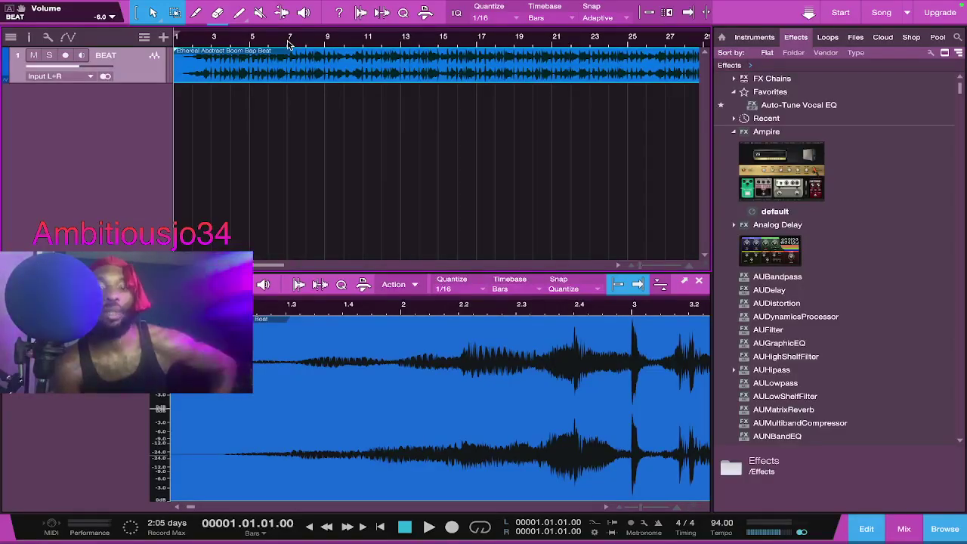
key(space)
drag(281, 39, 308, 22)
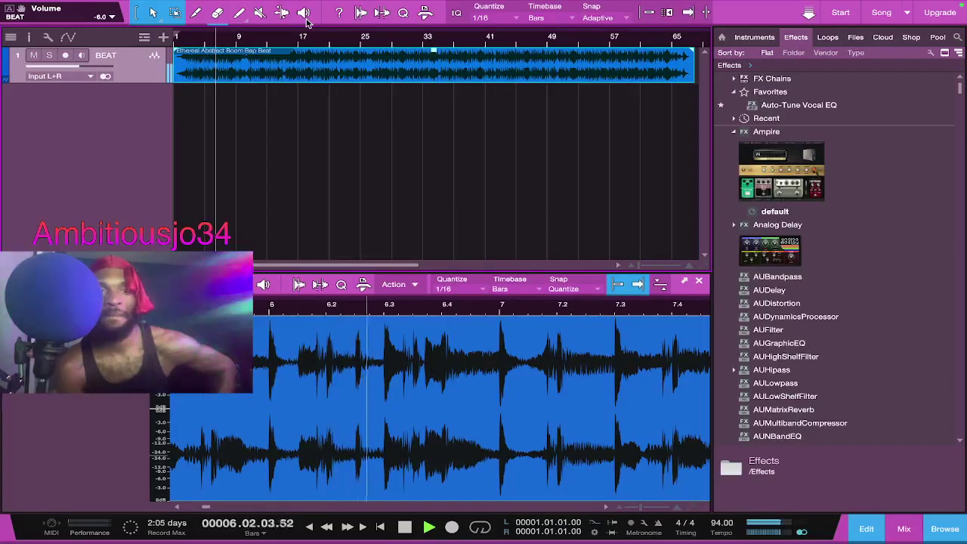
key(space)
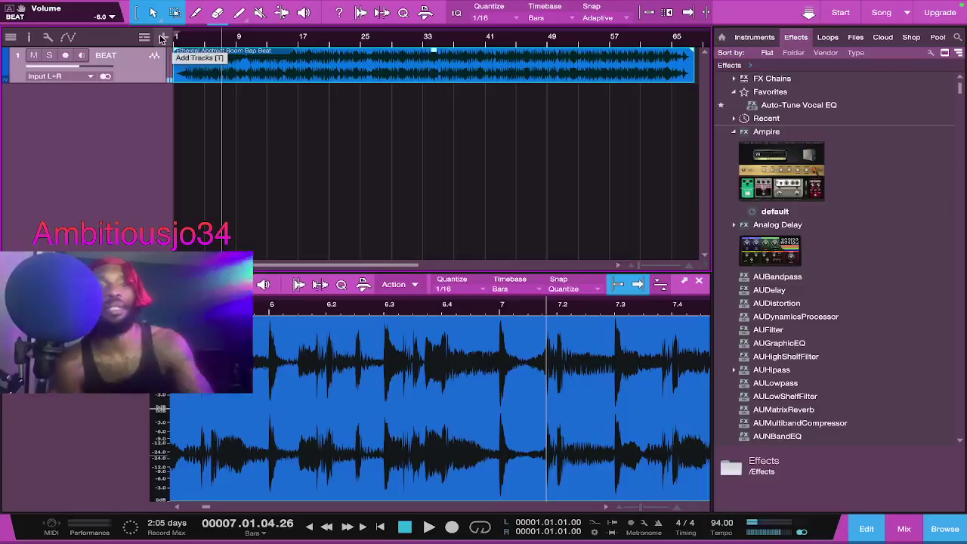
Step: Start adding a new audio track and name it "Main track"
mouse_move(3, 5)
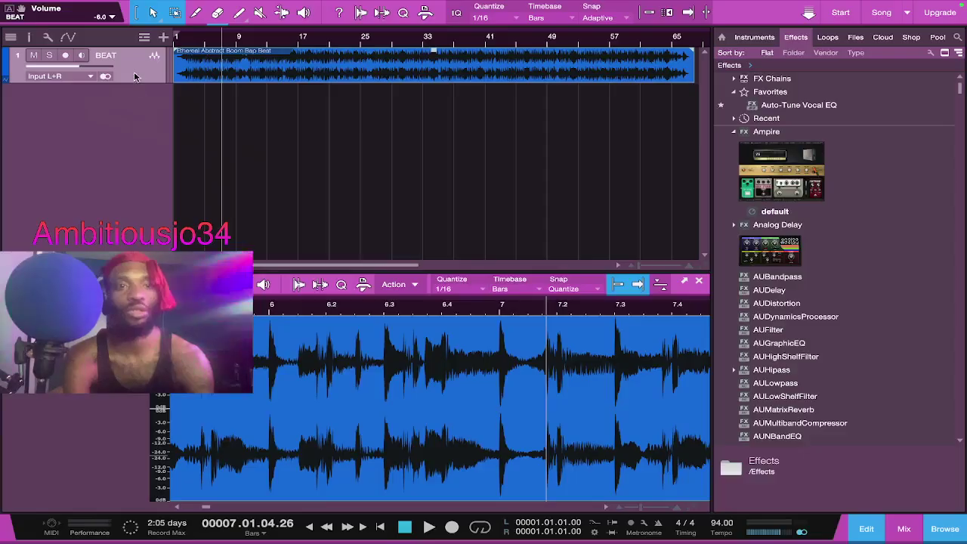
click(163, 37)
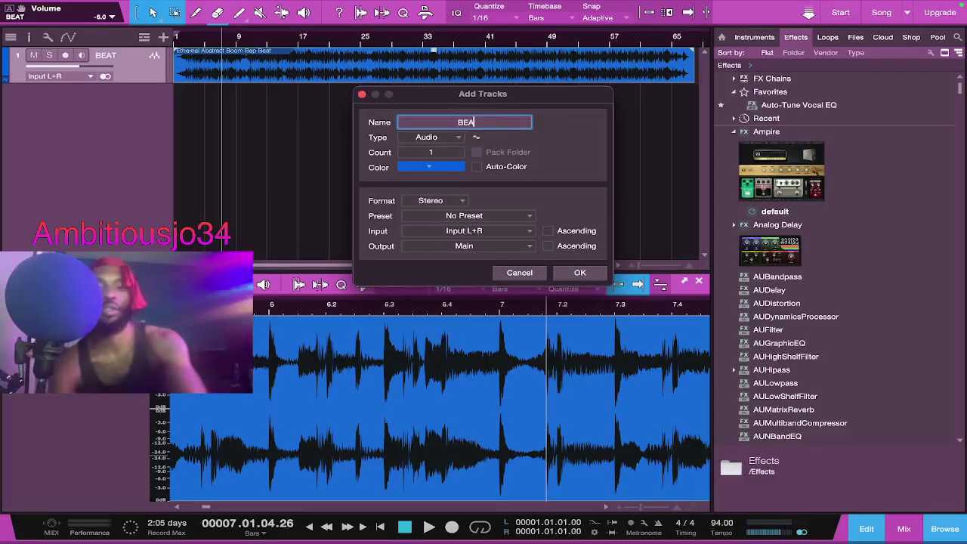
key(BackSpace)
text(trax)
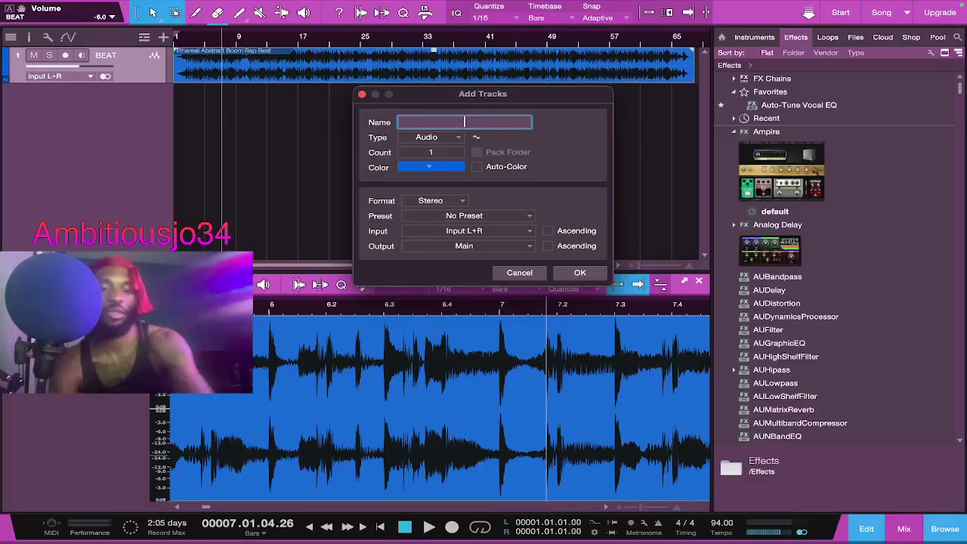
text(M)
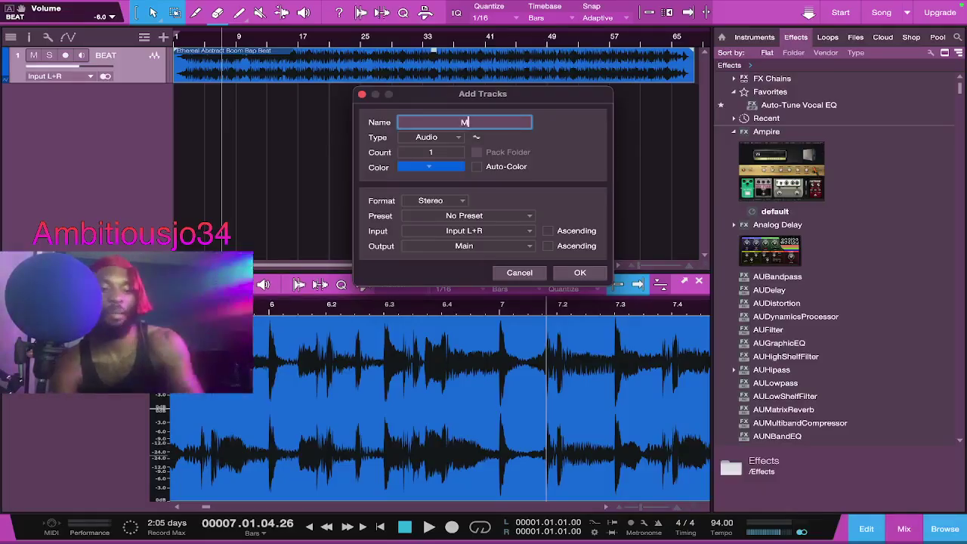
text(ain tr)
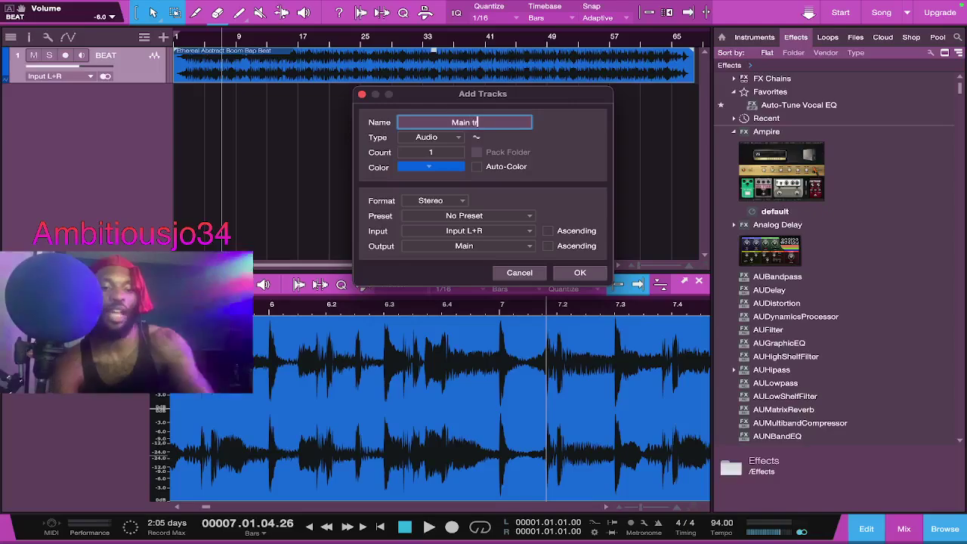
text(ack)
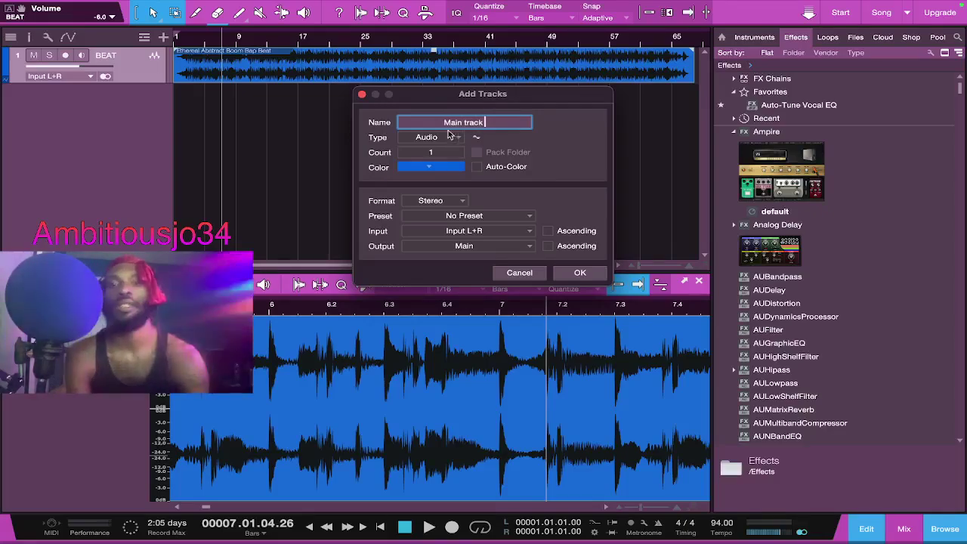
Step: Try magenta and purple as the new track's colour and settle on yellow
click(436, 169)
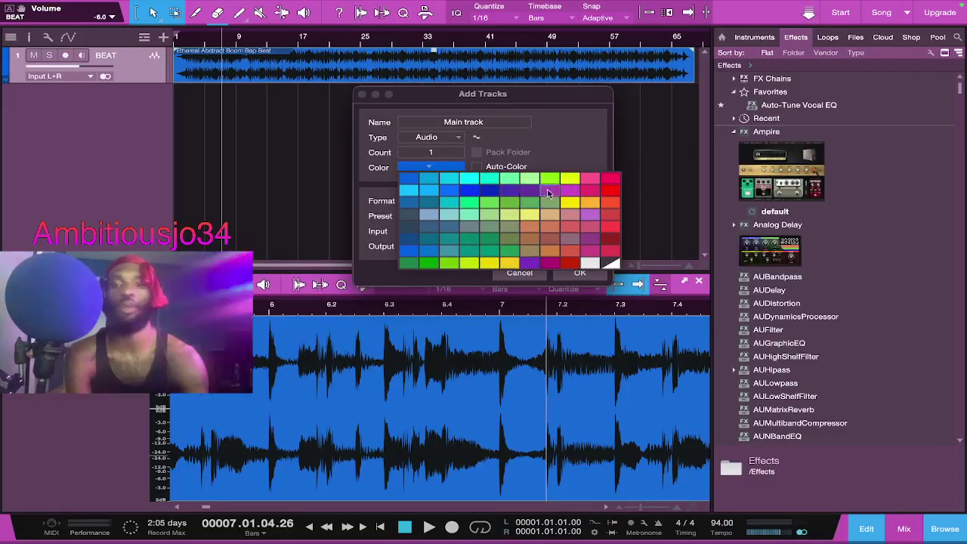
click(565, 192)
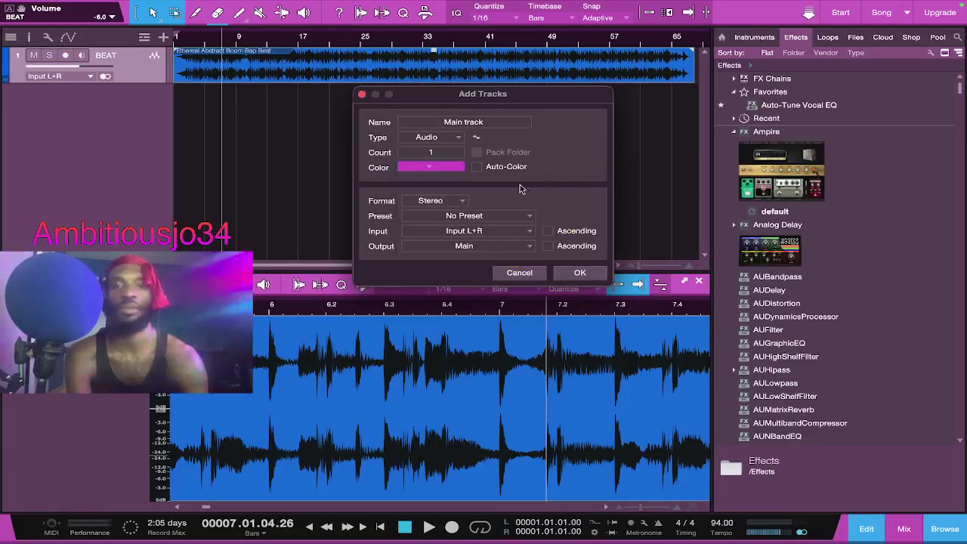
click(428, 167)
click(532, 264)
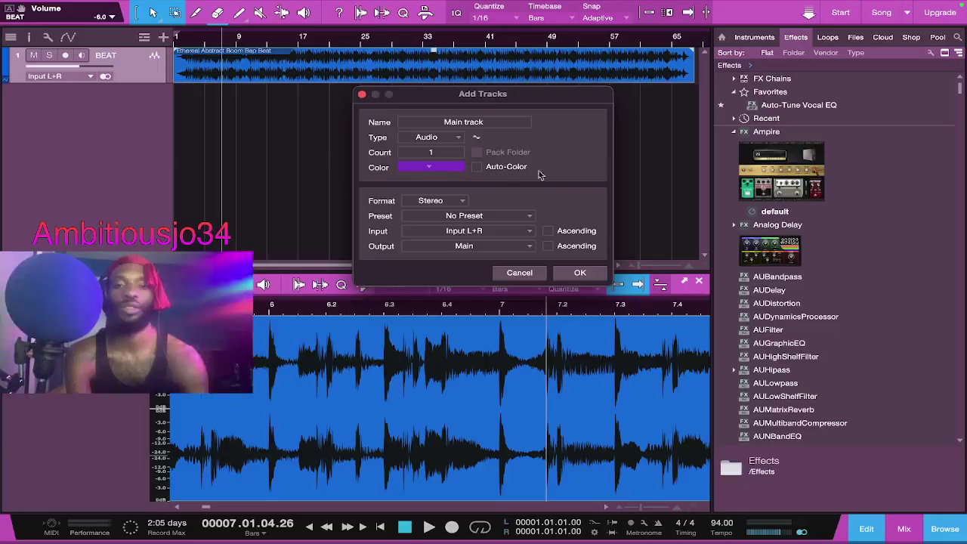
click(429, 169)
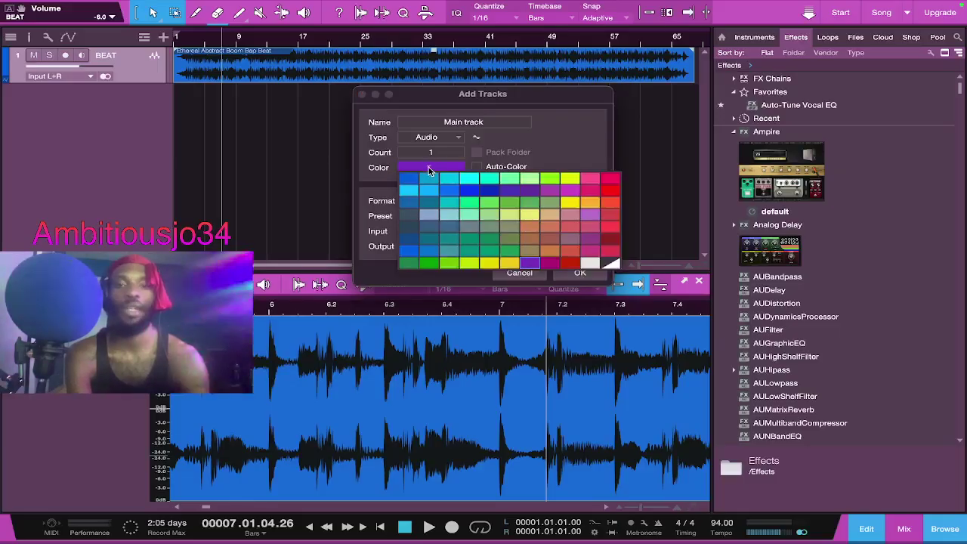
click(569, 201)
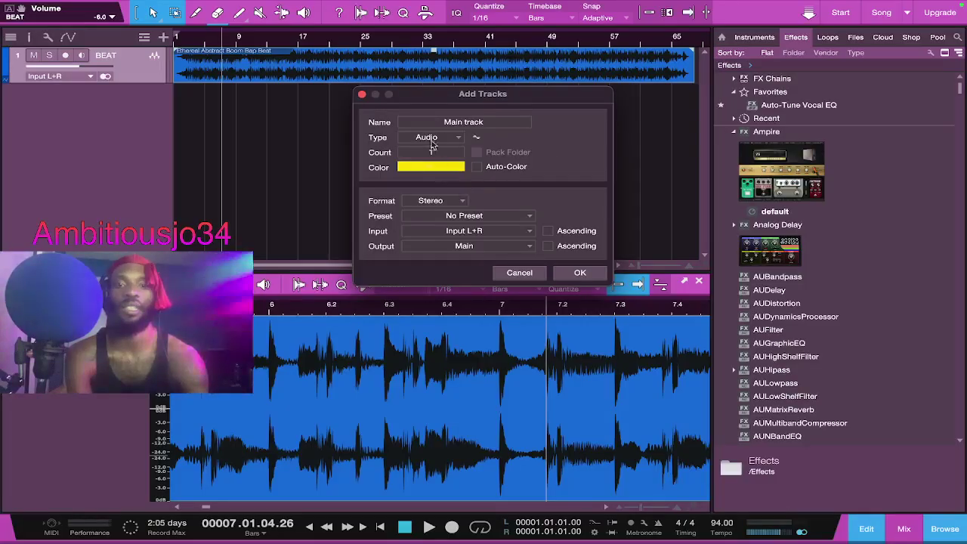
Step: Set the new track's format to Mono, extend its name to "Main track 1", and create the track
click(463, 202)
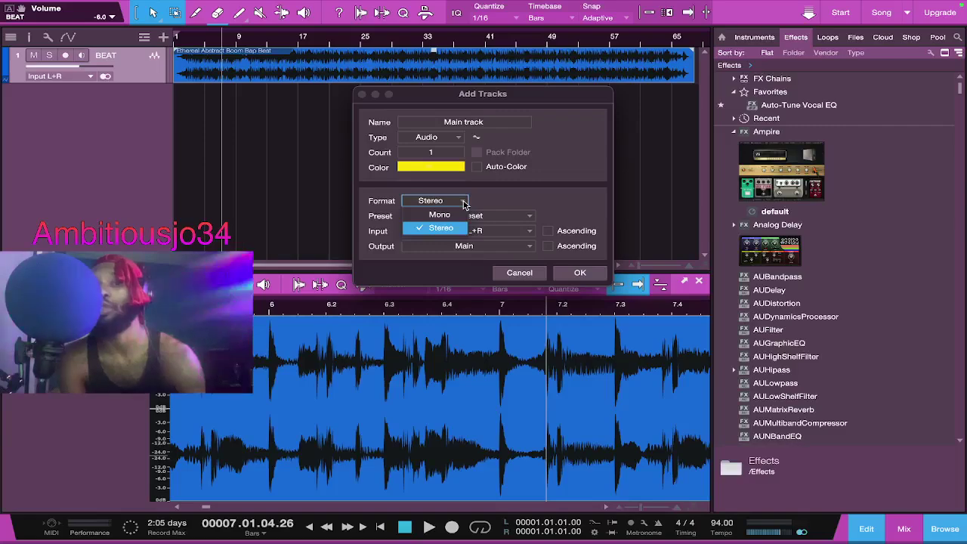
click(458, 216)
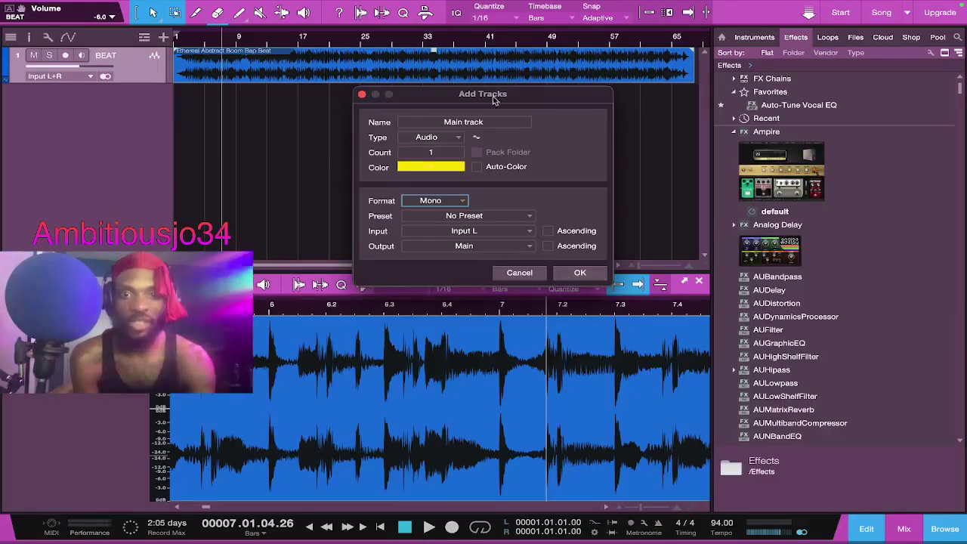
click(492, 122)
text(1)
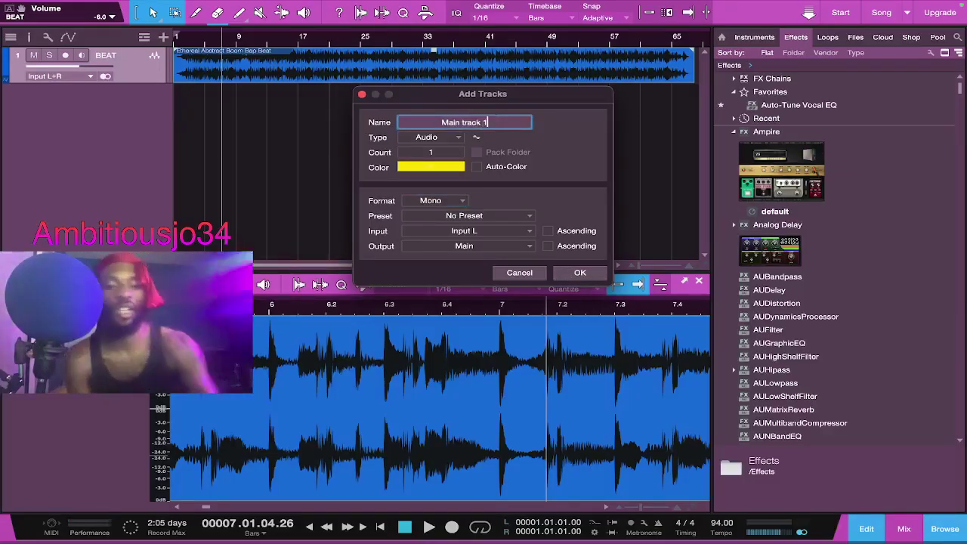
key(Return)
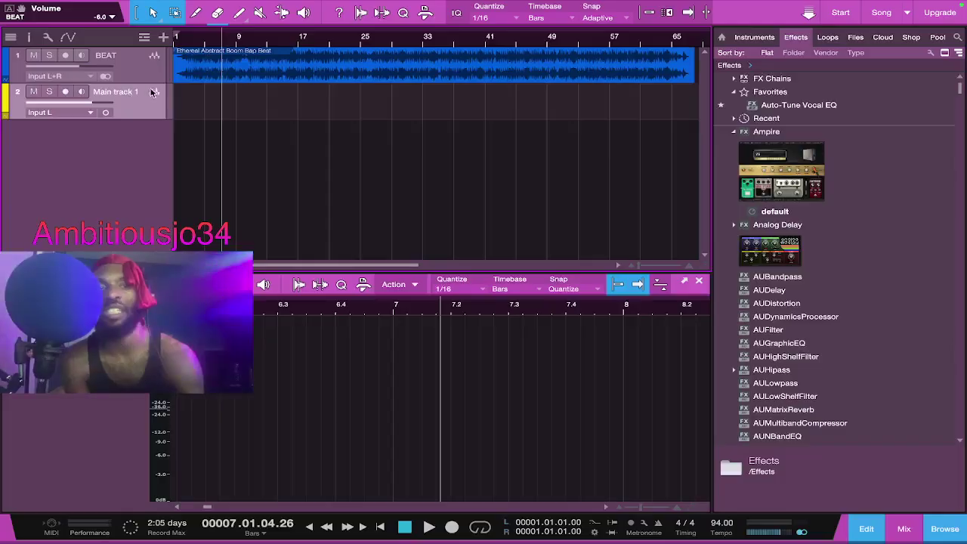
Step: Rename the "Main track 1" track to "record here"
double_click(123, 91)
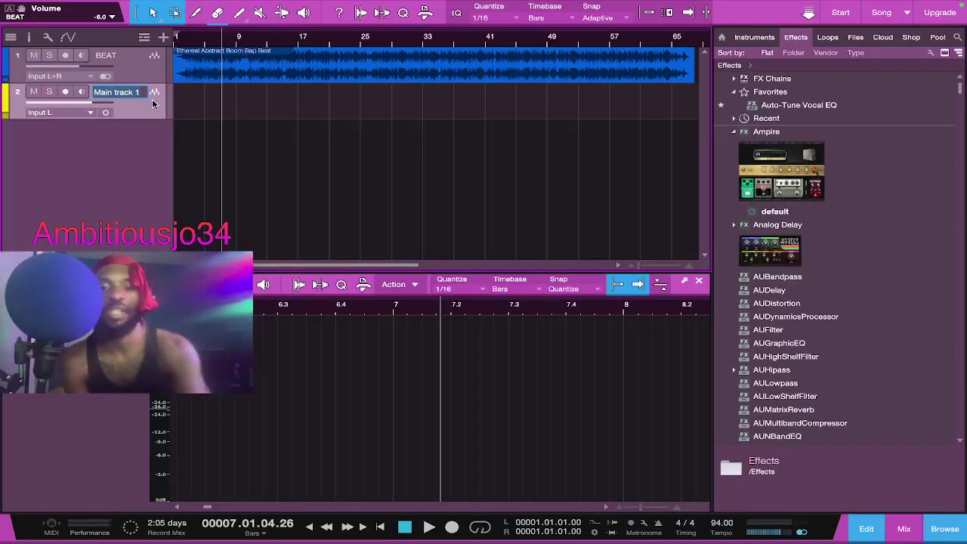
key(BackSpace)
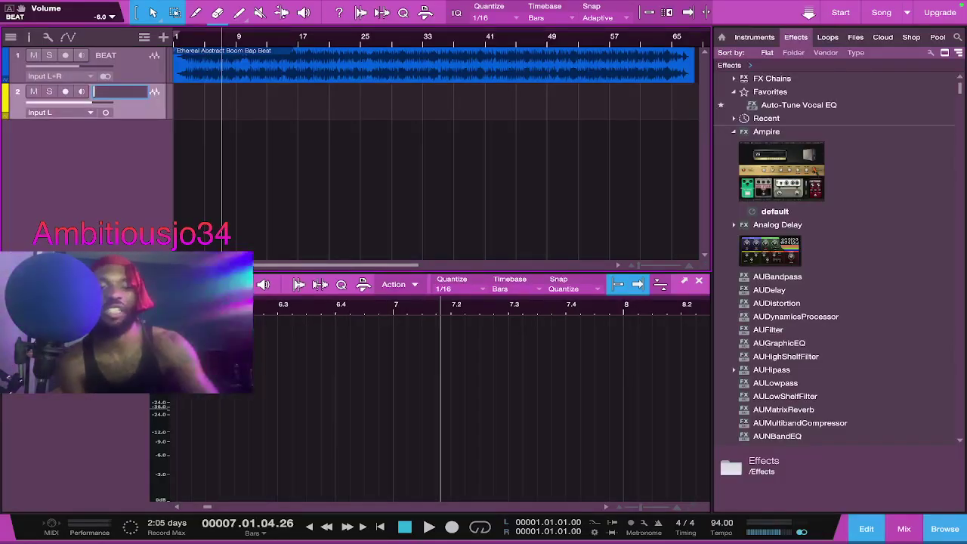
text(record here)
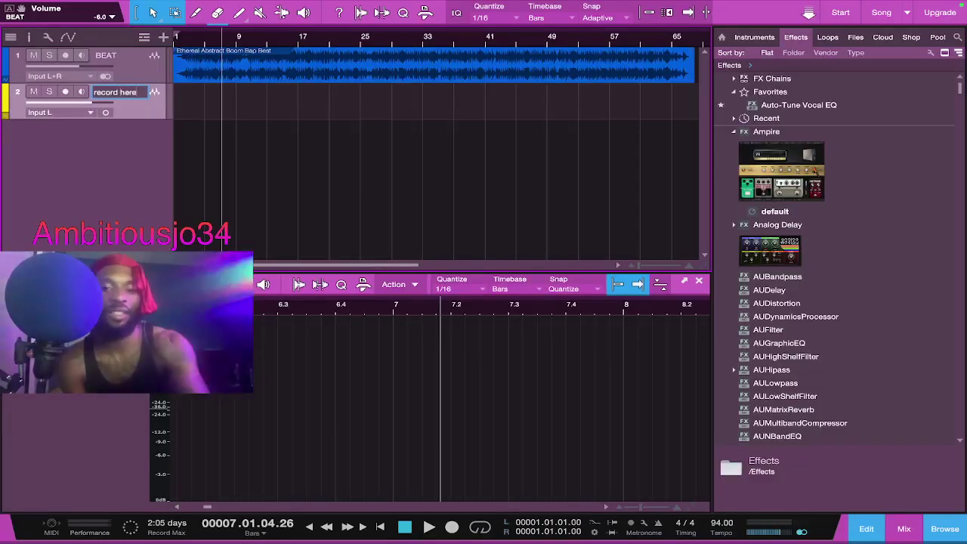
key(Return)
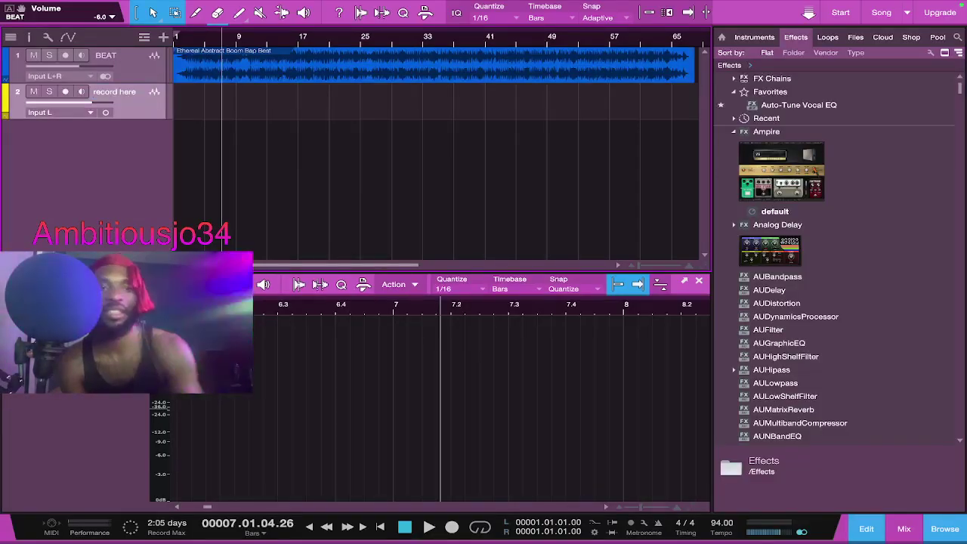
Step: Change the "record here" track's colour to pinkish red, and switch it to pure red
click(4, 101)
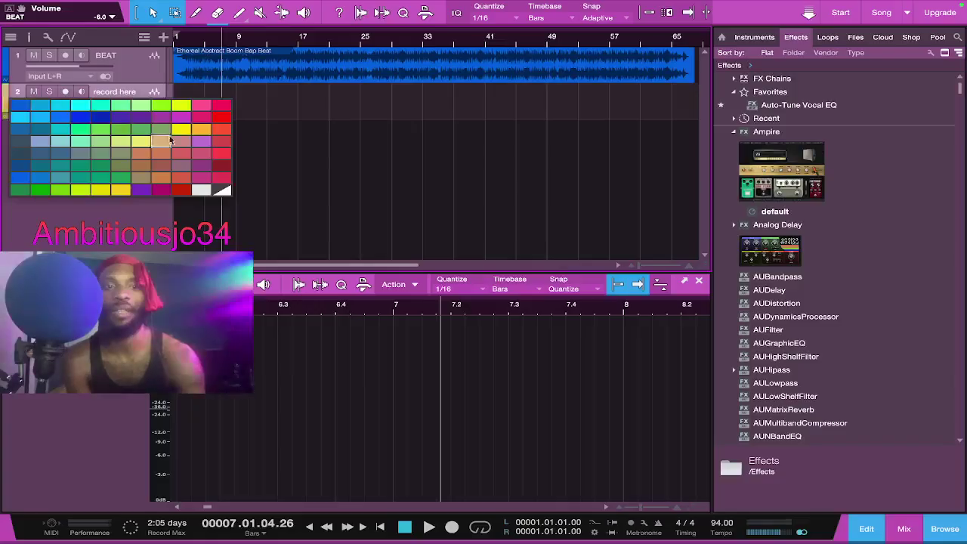
click(222, 108)
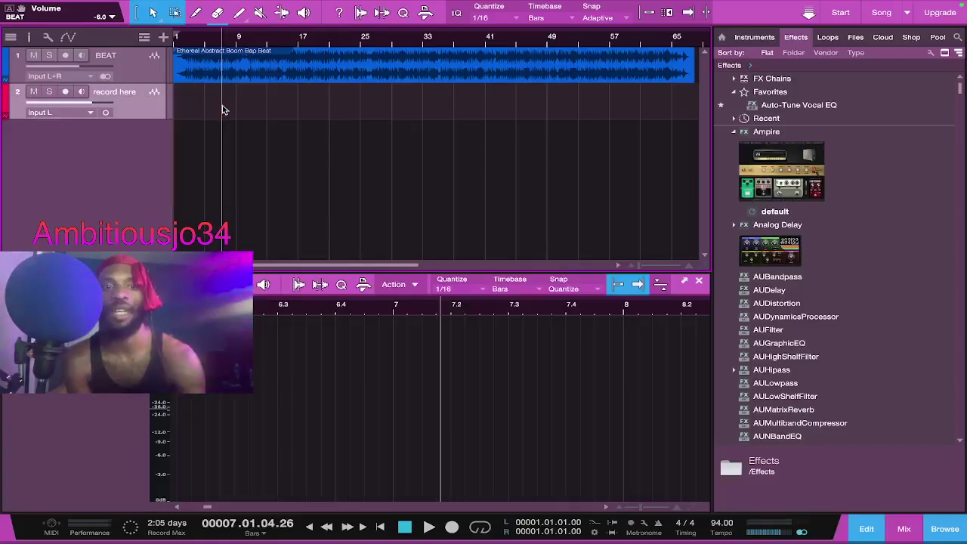
click(4, 101)
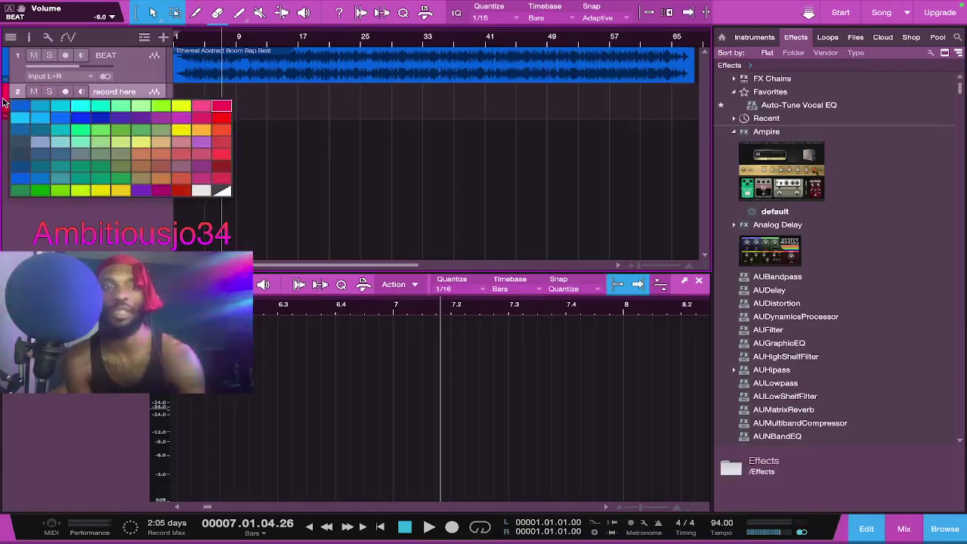
click(223, 118)
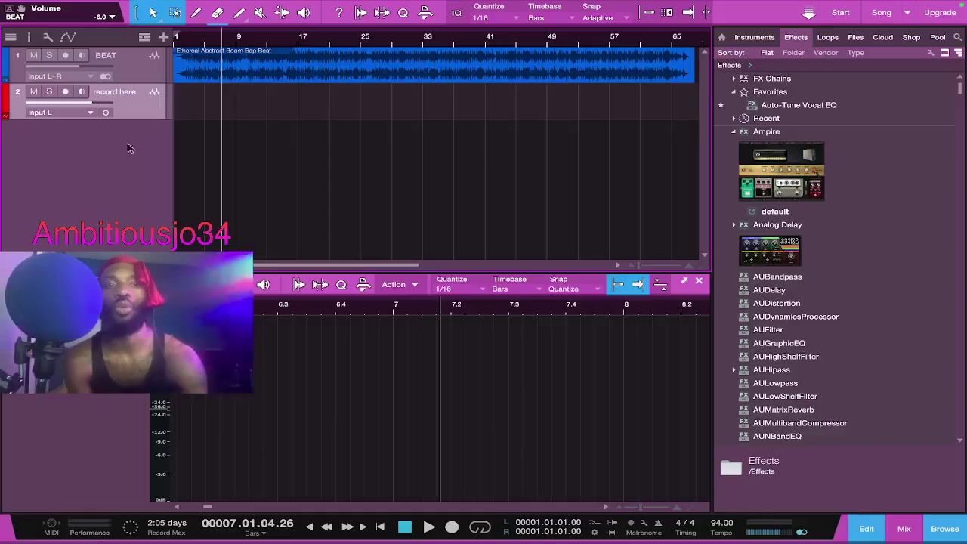
Step: Lower the BEAT track's volume to about -25.7 dB
drag(67, 68, 48, 72)
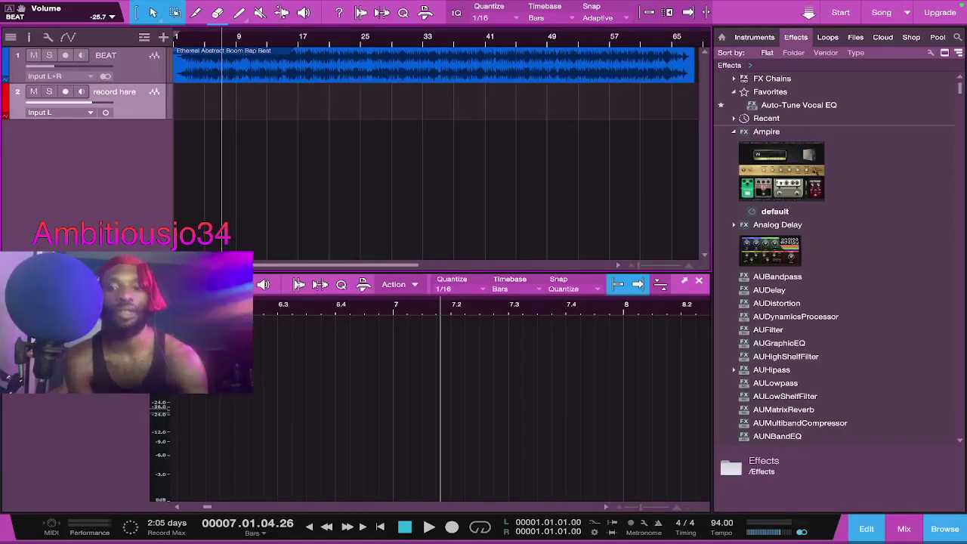
Step: Show the mixer and set the BEAT channel's volume to -6 dB
click(899, 533)
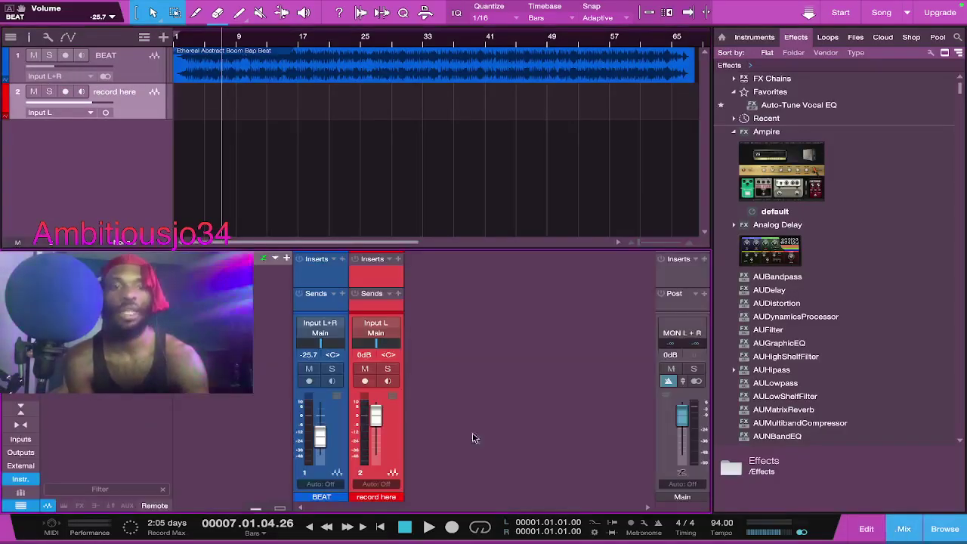
click(308, 364)
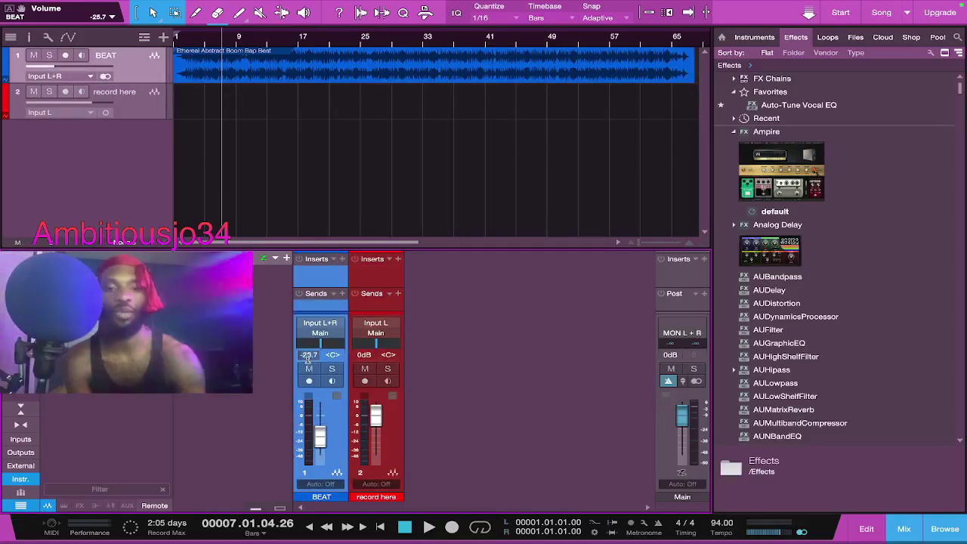
click(308, 354)
text(-6)
key(Return)
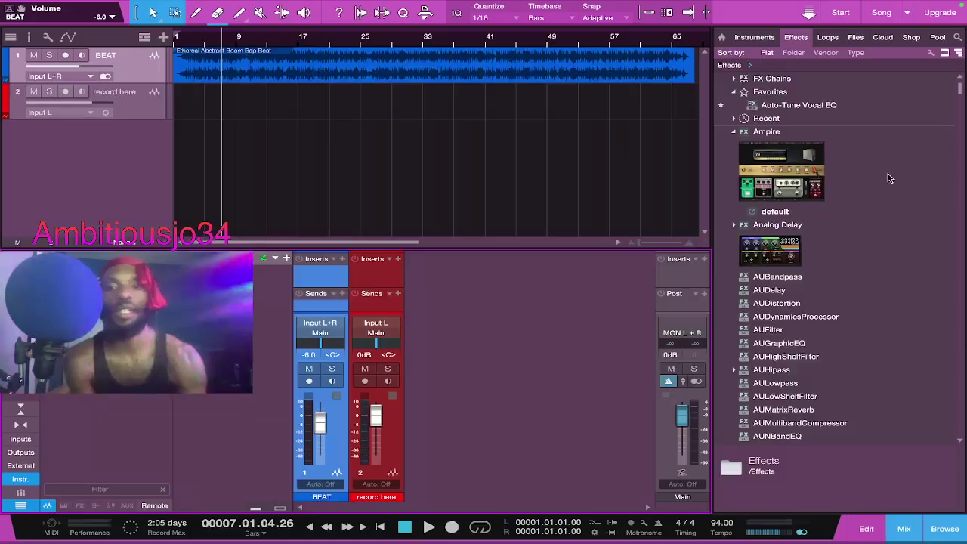
scroll(839, 322, down, 2)
scroll(839, 321, down, 5)
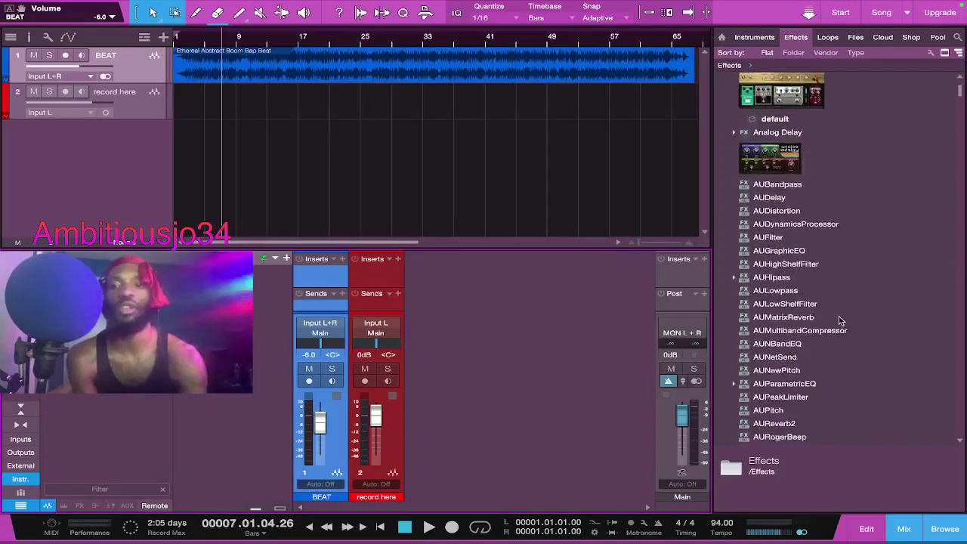
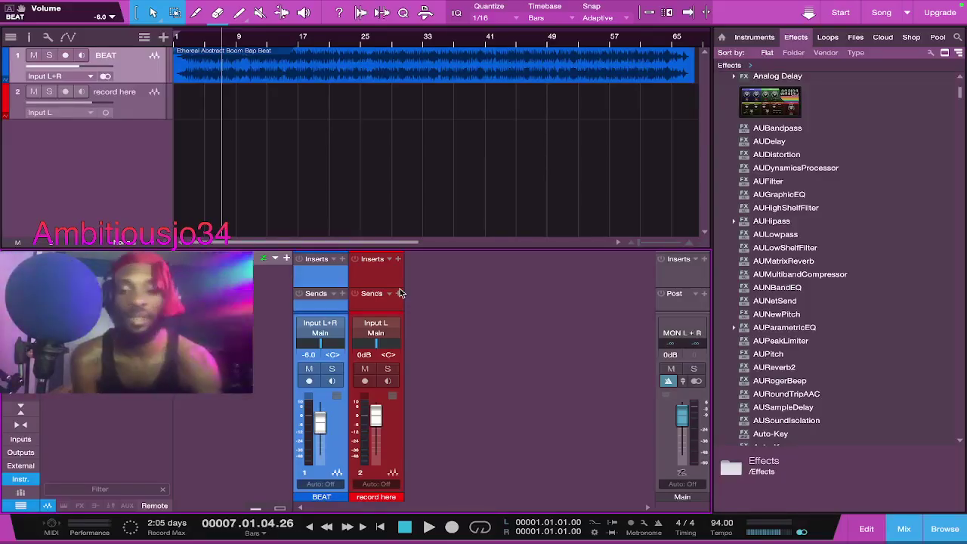
Step: Return the playhead to the start of the song and arm the "record here" track for recording
key(comma)
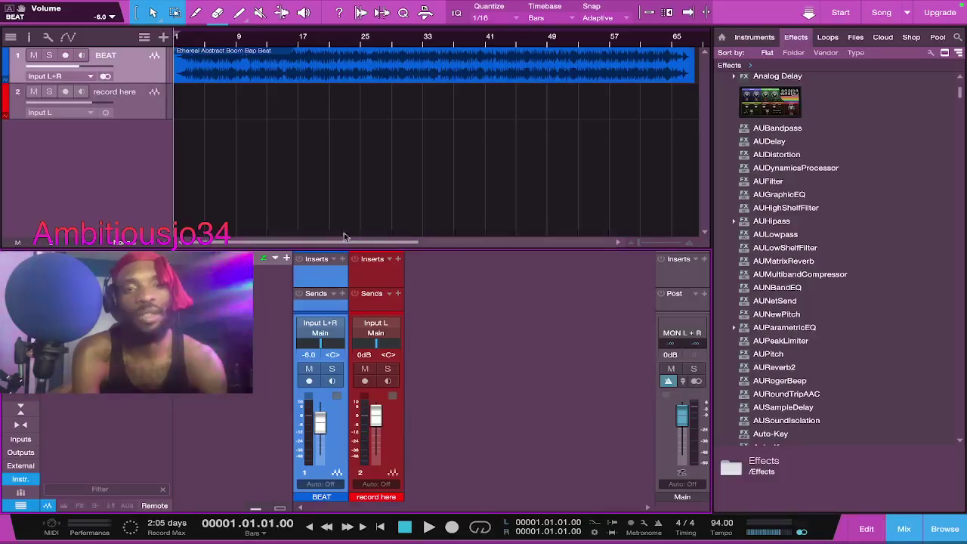
click(130, 104)
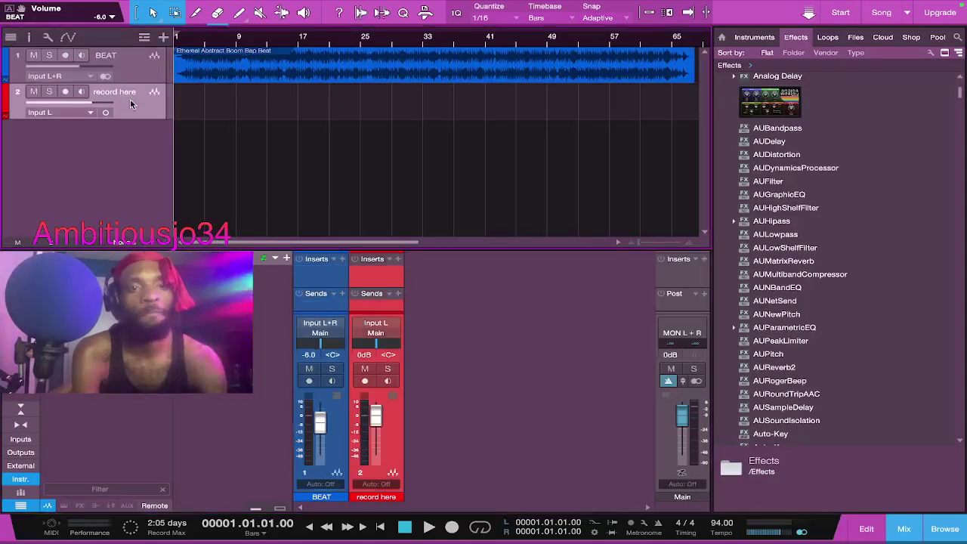
click(93, 62)
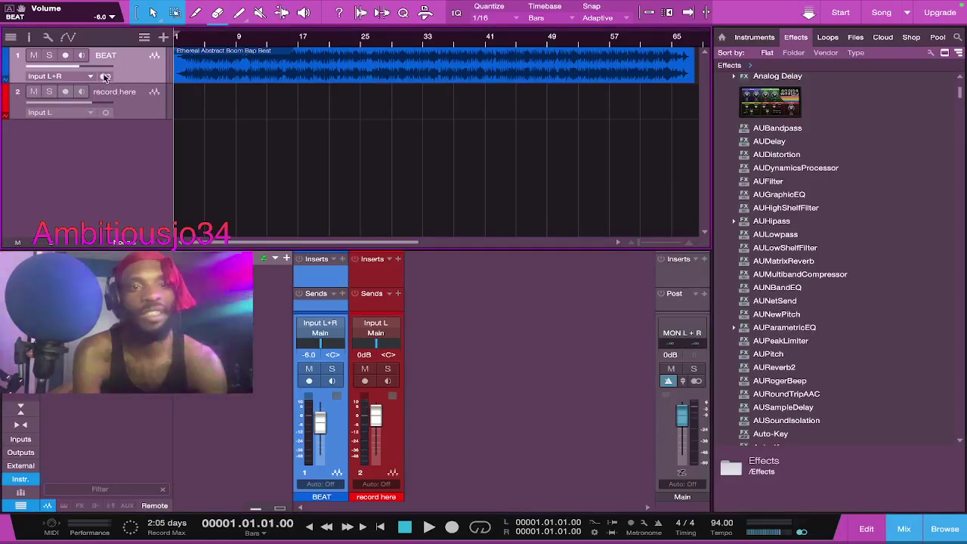
click(148, 112)
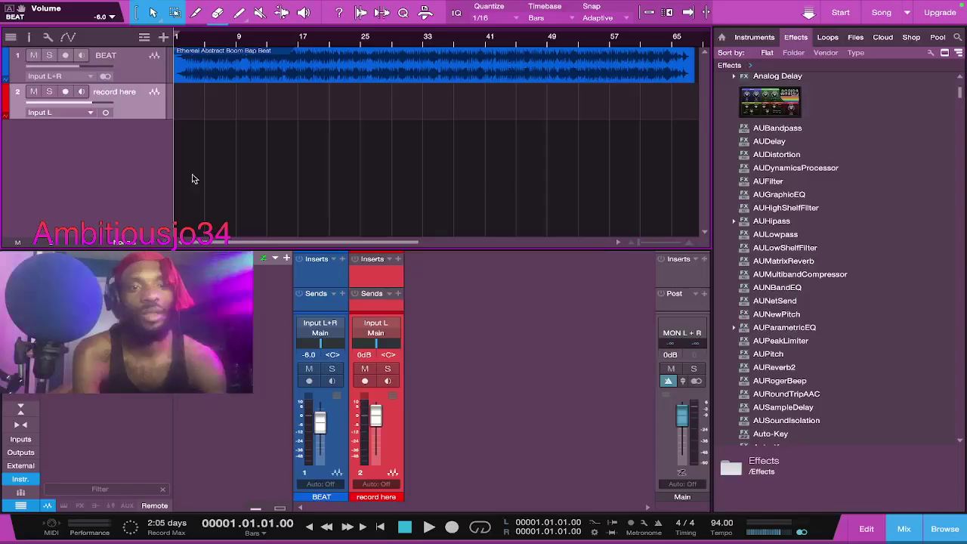
click(65, 91)
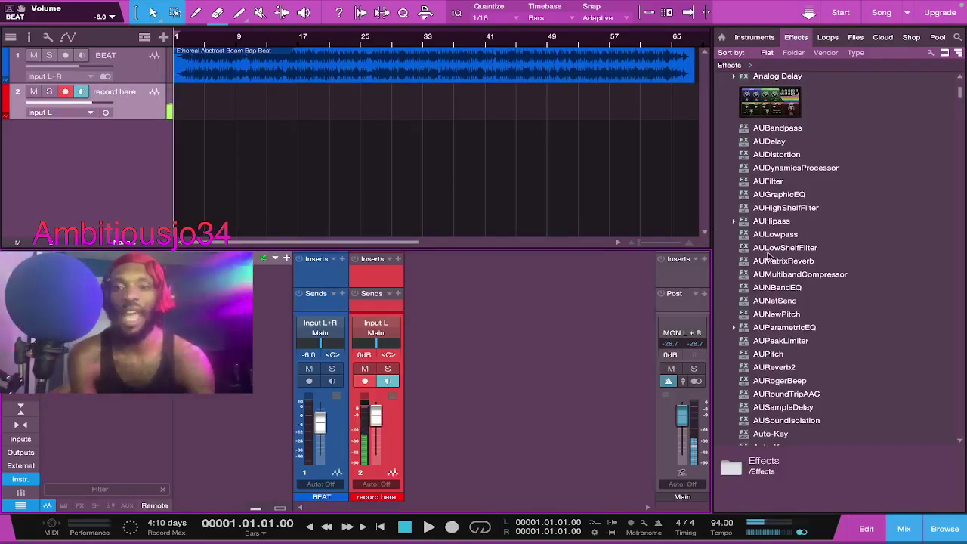
Step: Search the effects for "wave", insert CLA-2A Mono on the "record here" channel, and close its plug-in window
scroll(768, 255, down, 5)
scroll(769, 255, down, 10)
scroll(769, 255, up, 20)
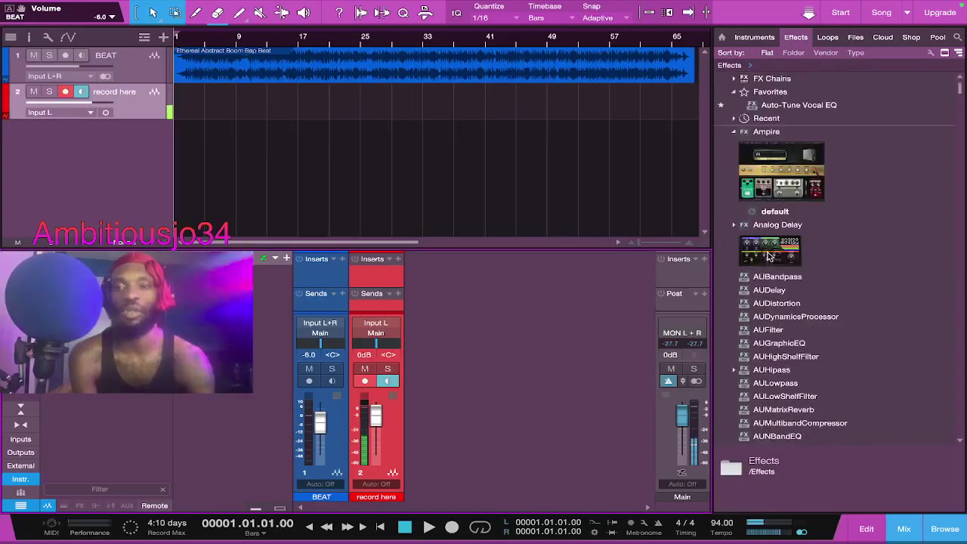
click(957, 37)
text(wa)
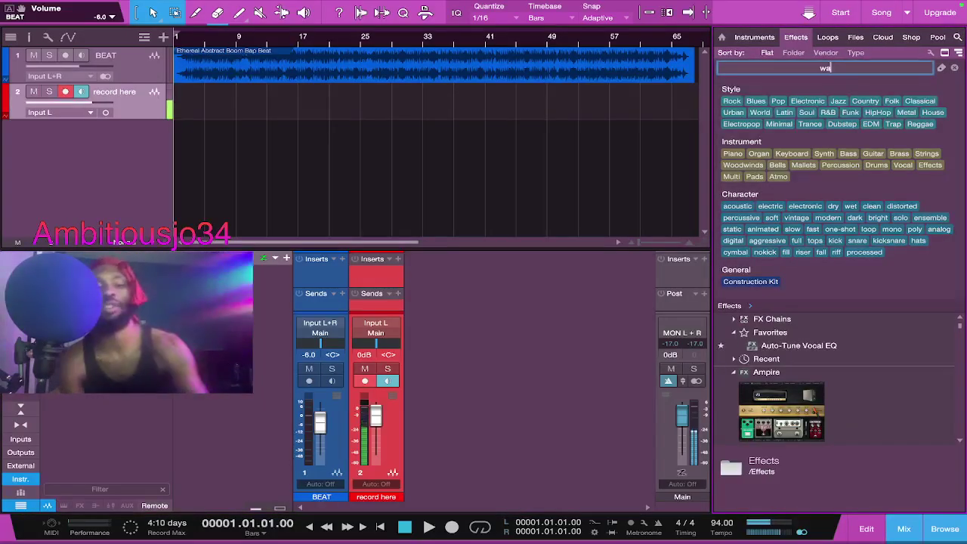
text(ve)
scroll(754, 375, down, 3)
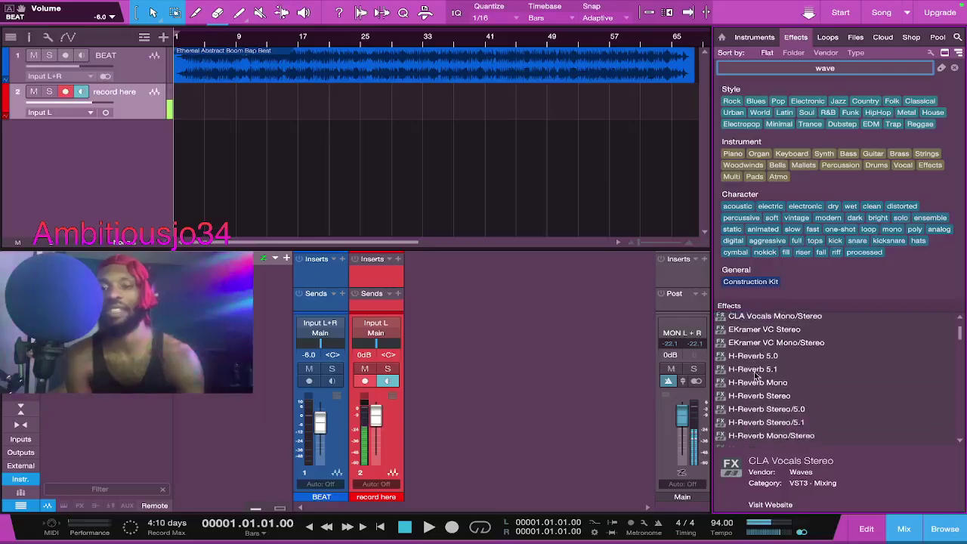
scroll(754, 375, down, 3)
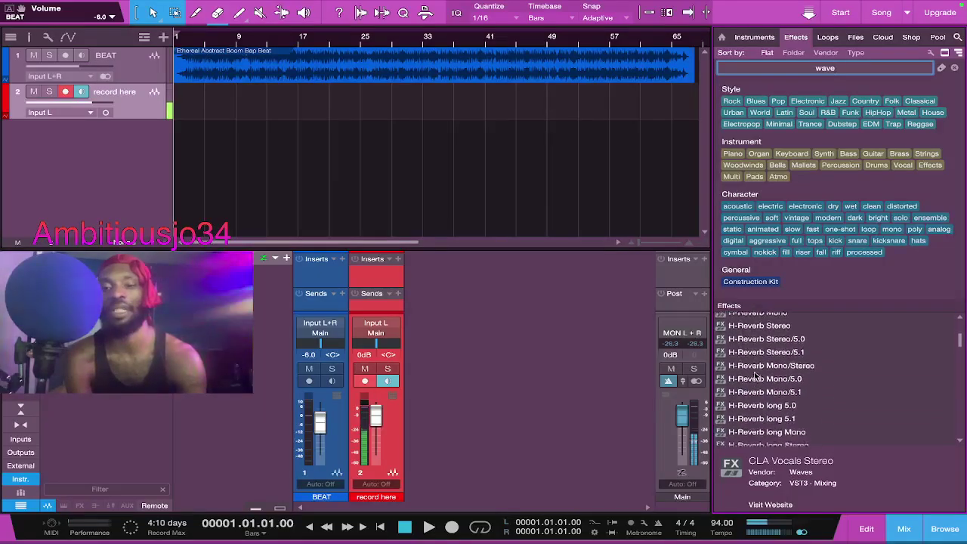
scroll(755, 375, down, 6)
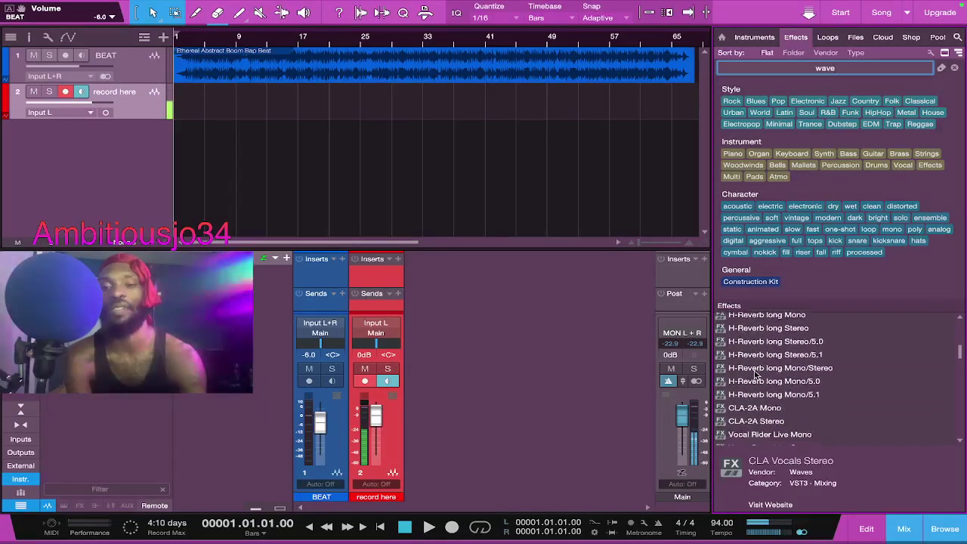
scroll(755, 375, down, 2)
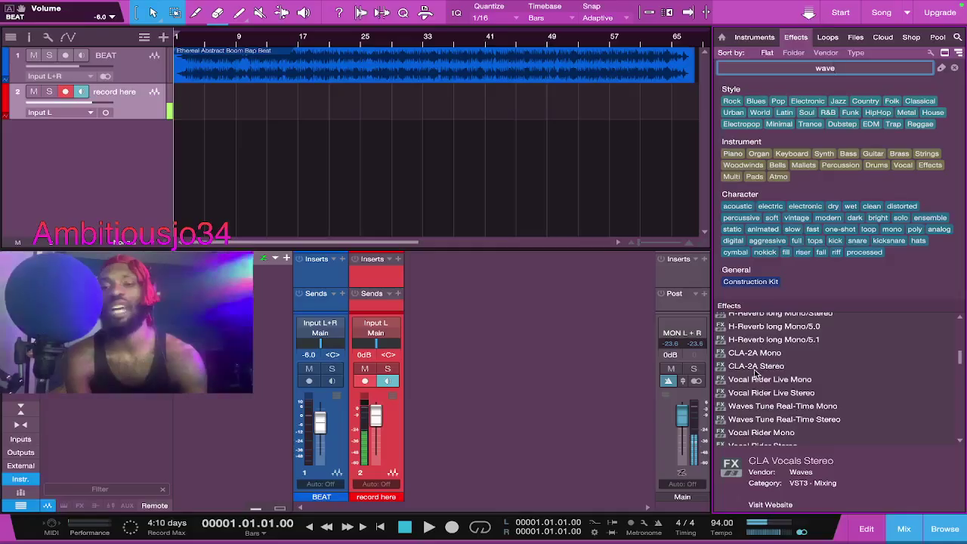
click(746, 355)
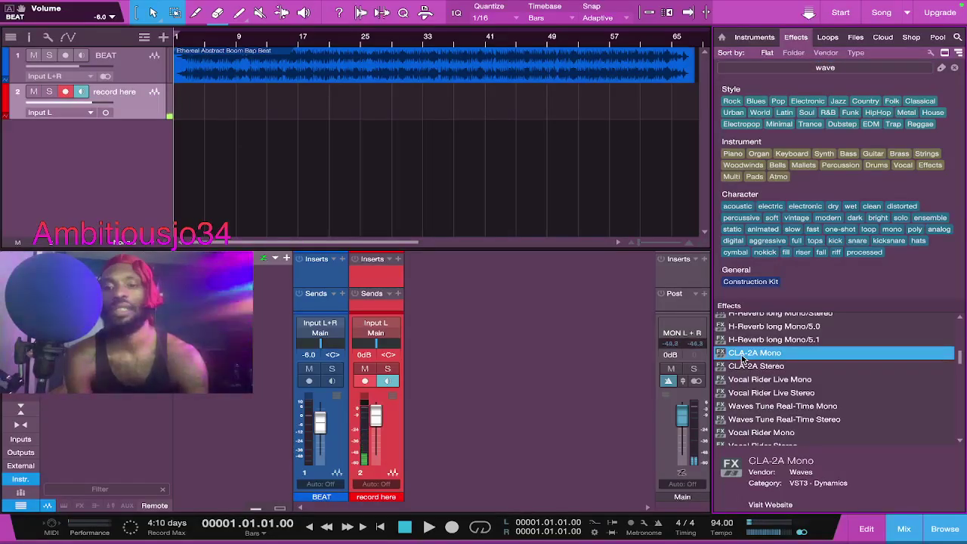
drag(745, 358, 373, 272)
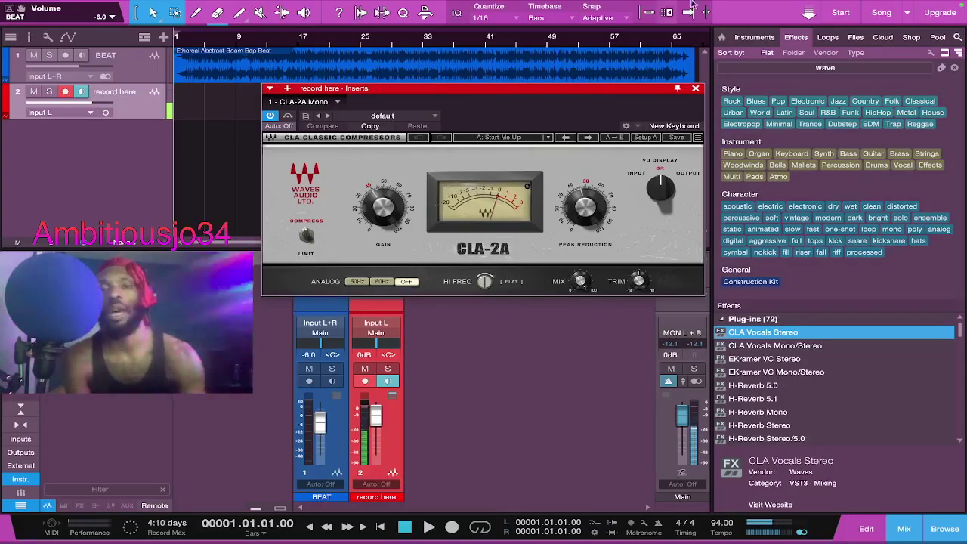
click(695, 87)
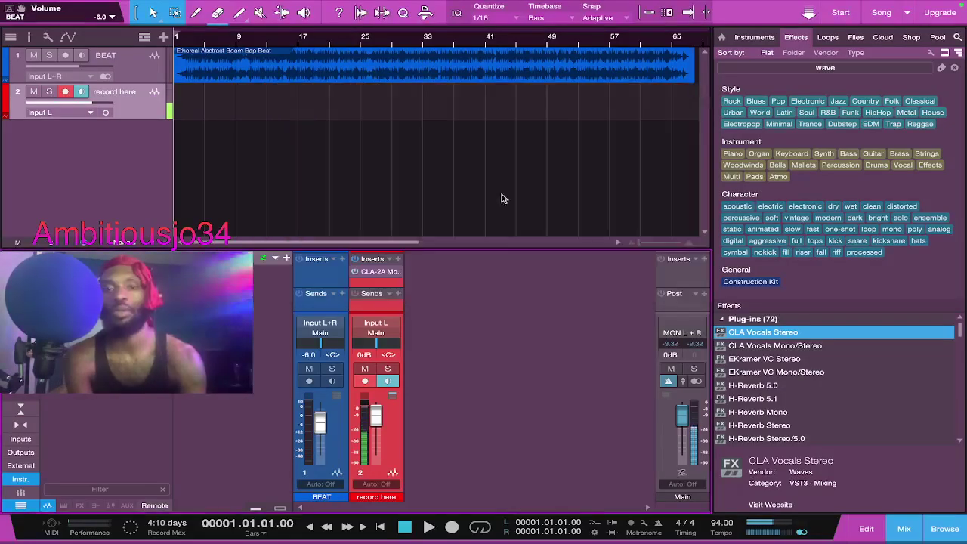
Step: Remove CLA-2A Mono from the "record here" channel's inserts and clear the effects search text
click(397, 271)
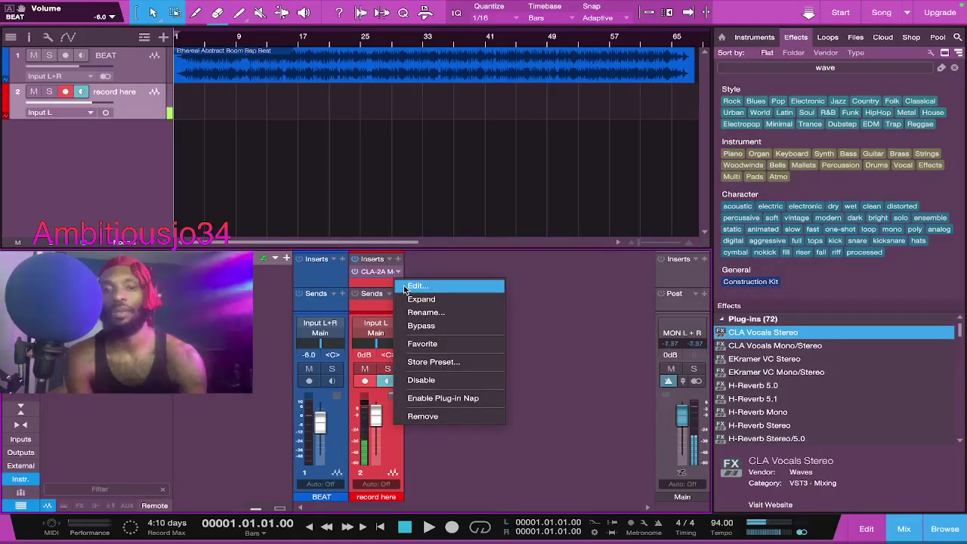
click(423, 263)
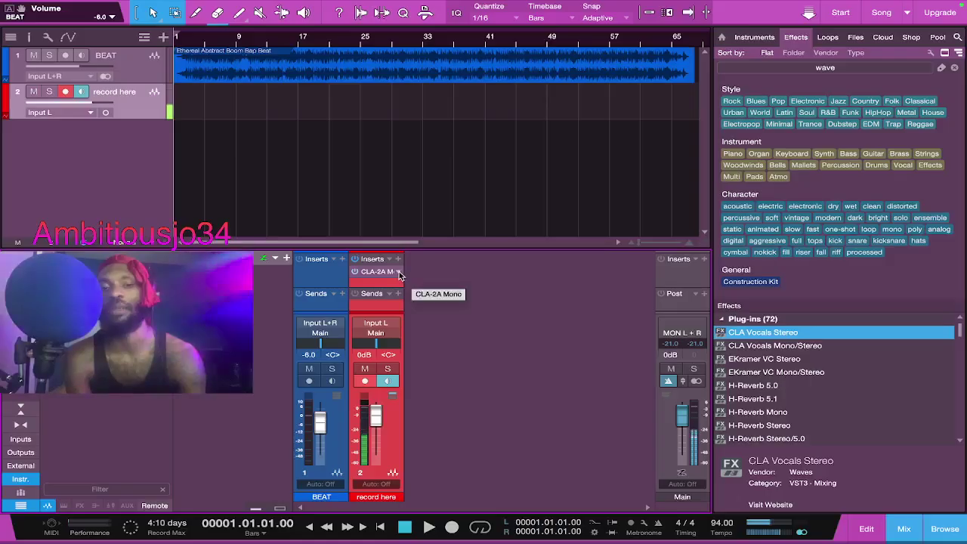
click(399, 273)
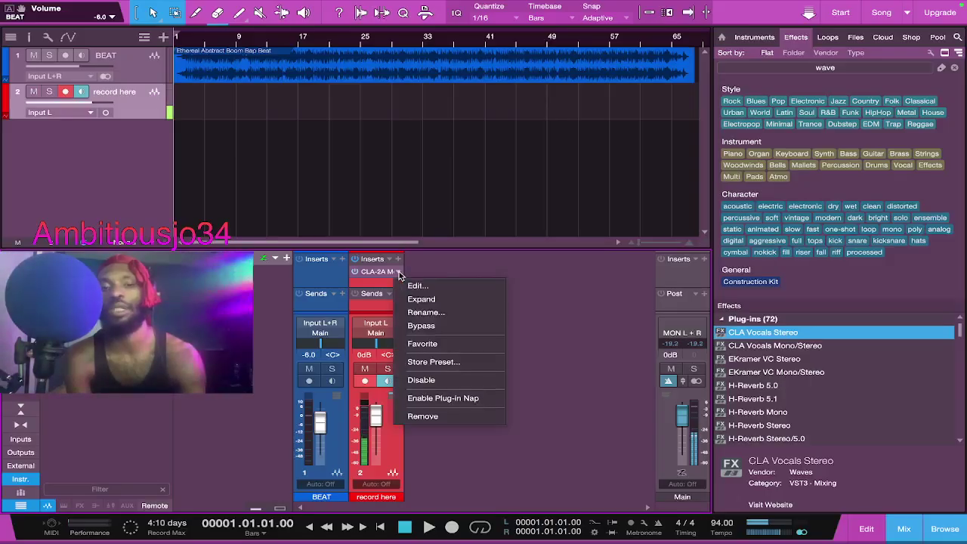
click(419, 417)
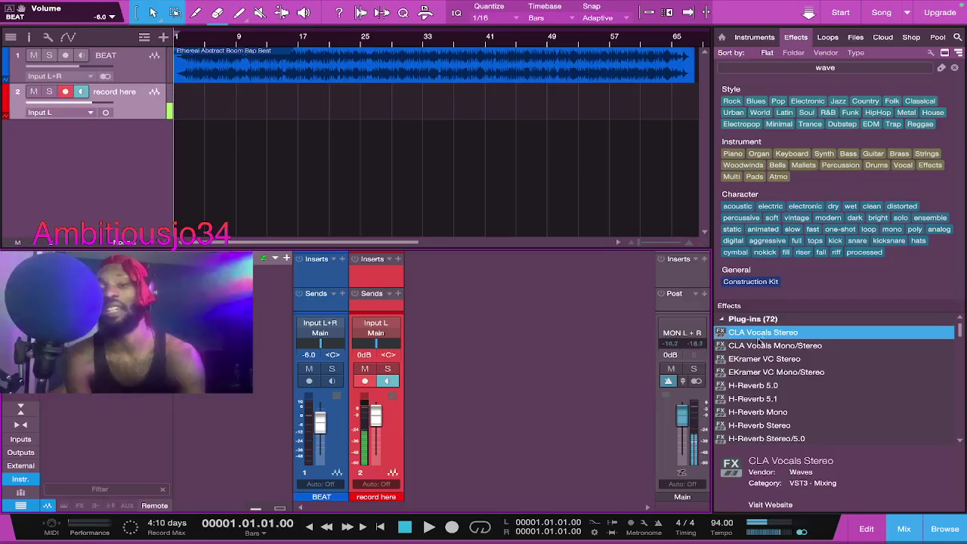
click(858, 67)
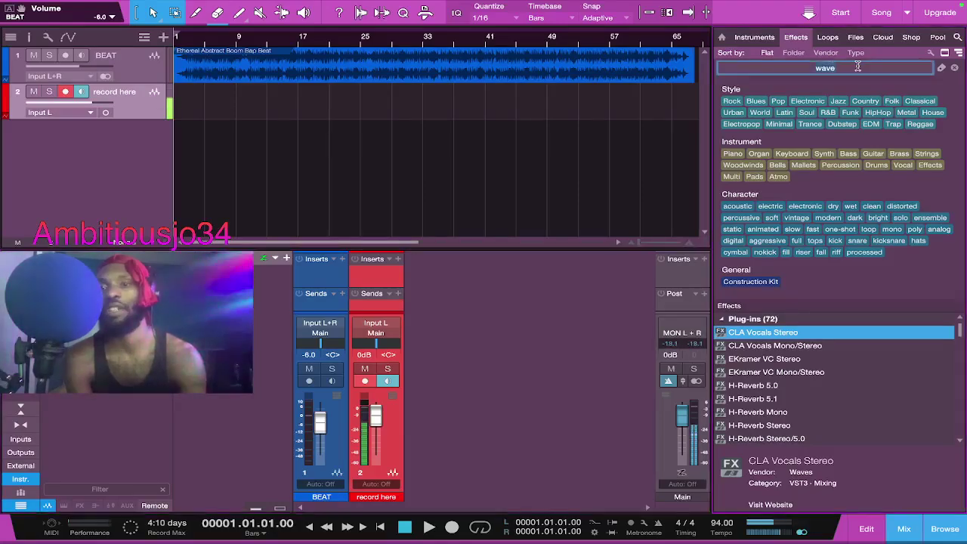
key(BackSpace)
key(BackSpace)
key(BackSpace)
key(BackSpace)
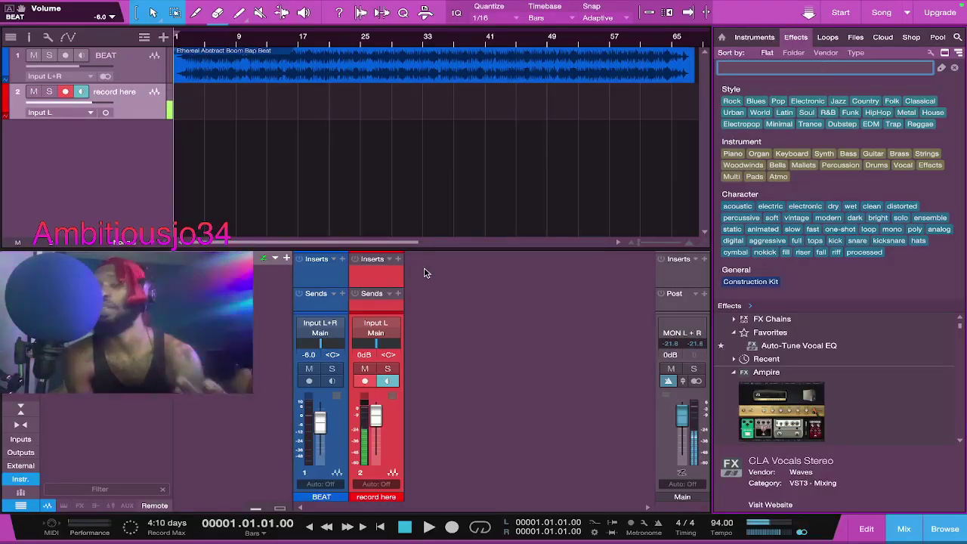
click(372, 277)
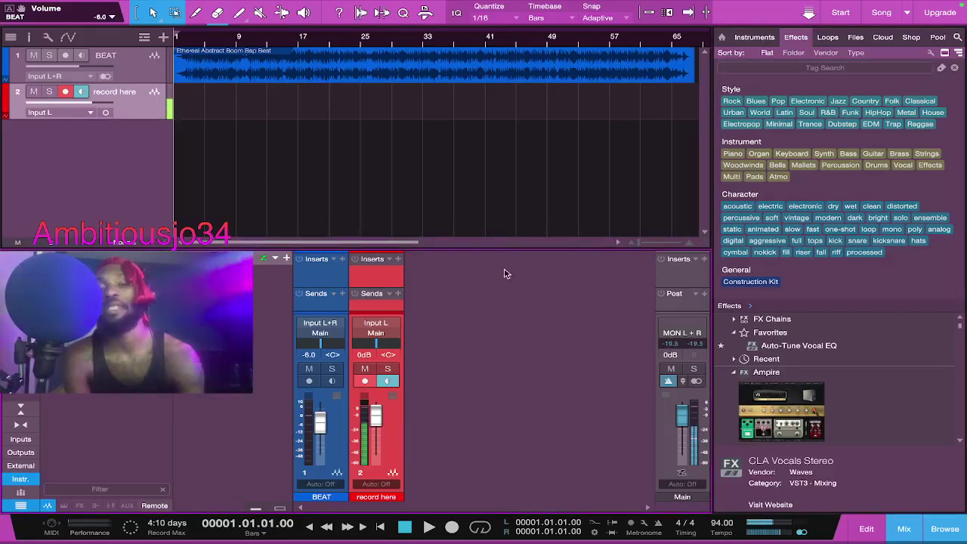
Step: Search the effects for "eq" and insert Pro EQ on the "record here" channel
click(825, 69)
text(eq)
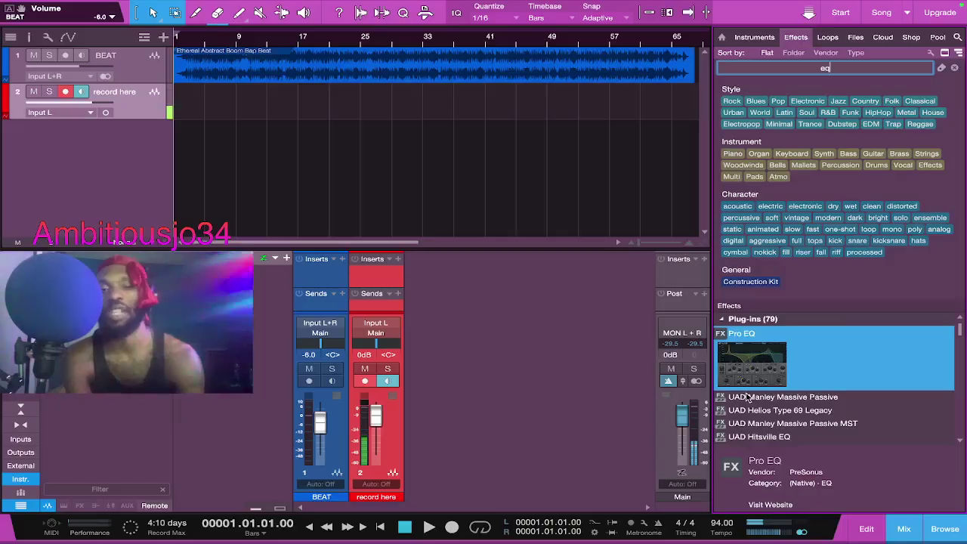
scroll(747, 397, down, 3)
scroll(746, 397, down, 1)
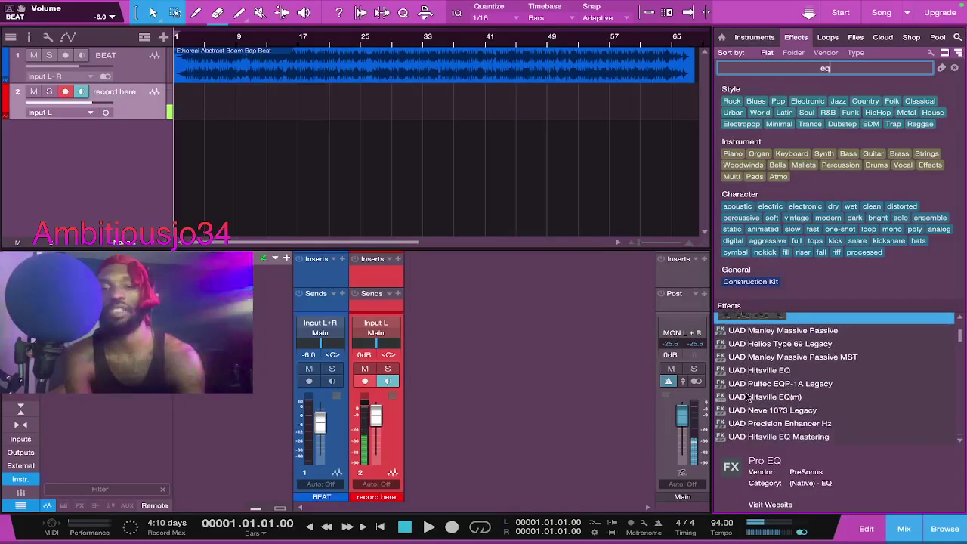
scroll(747, 397, up, 2)
scroll(747, 397, up, 1)
scroll(746, 396, down, 5)
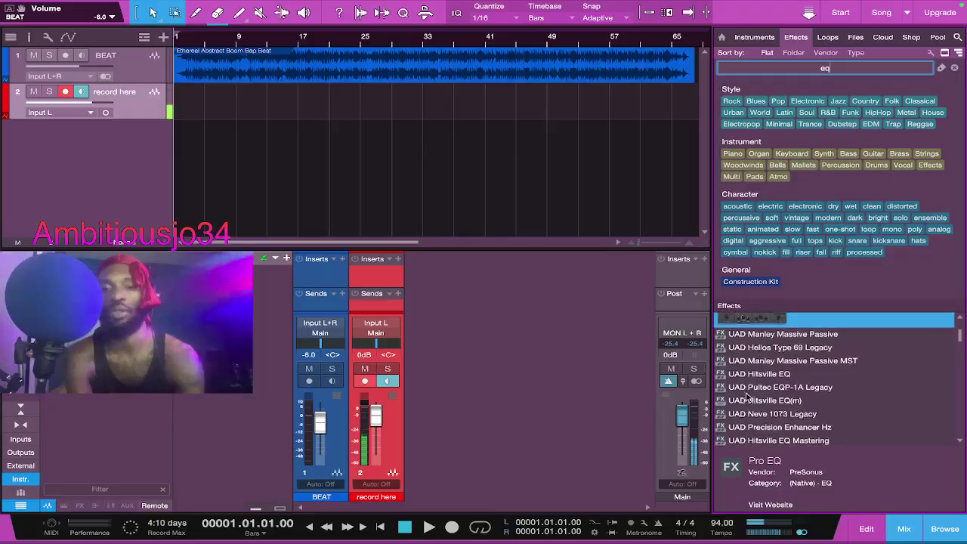
scroll(746, 396, down, 6)
scroll(746, 397, up, 10)
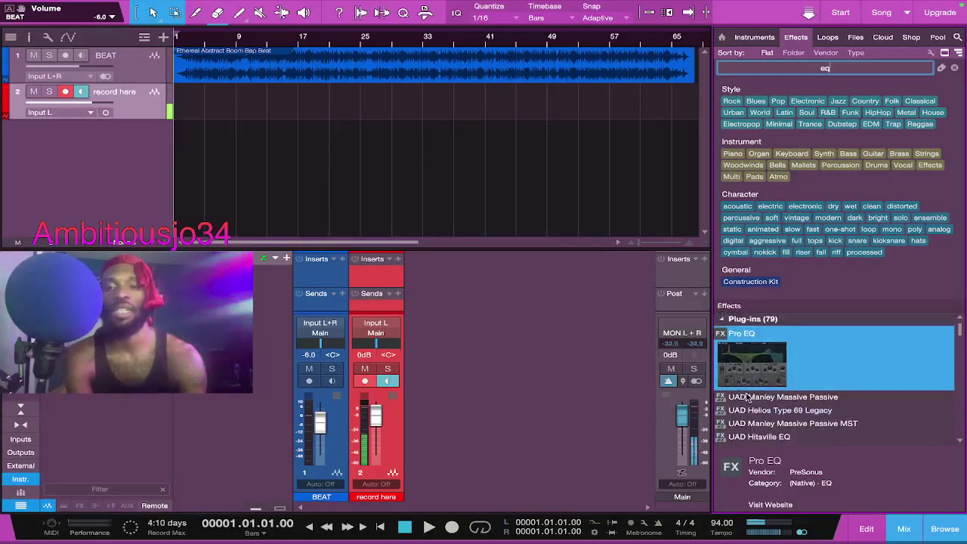
click(739, 338)
drag(738, 337, 382, 279)
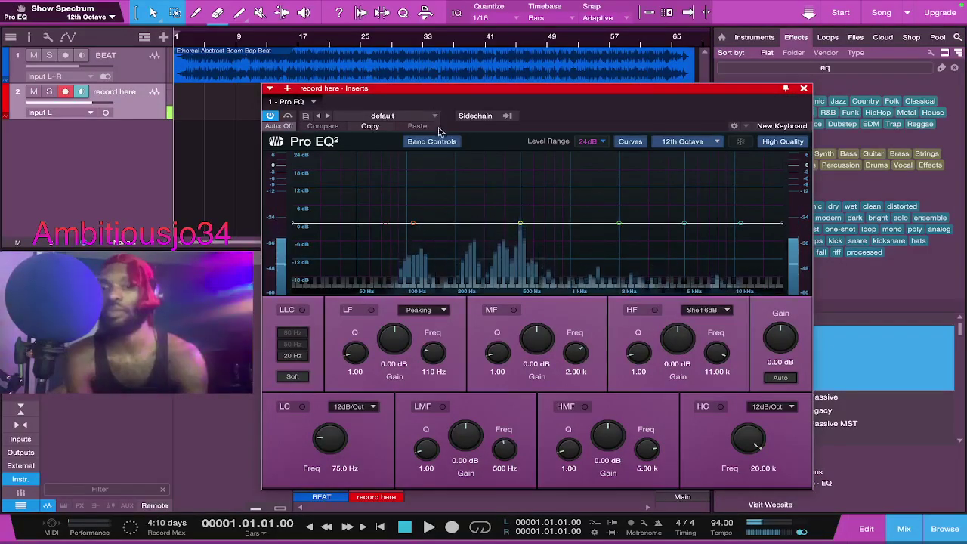
Step: Boost Pro EQ at about 115 Hz (11 dB), 603 Hz (11 dB) and 3.33 kHz (13 dB), and cut about 15 dB at 6.21 kHz
drag(416, 224, 415, 189)
drag(521, 223, 534, 190)
drag(630, 222, 664, 190)
drag(689, 223, 699, 268)
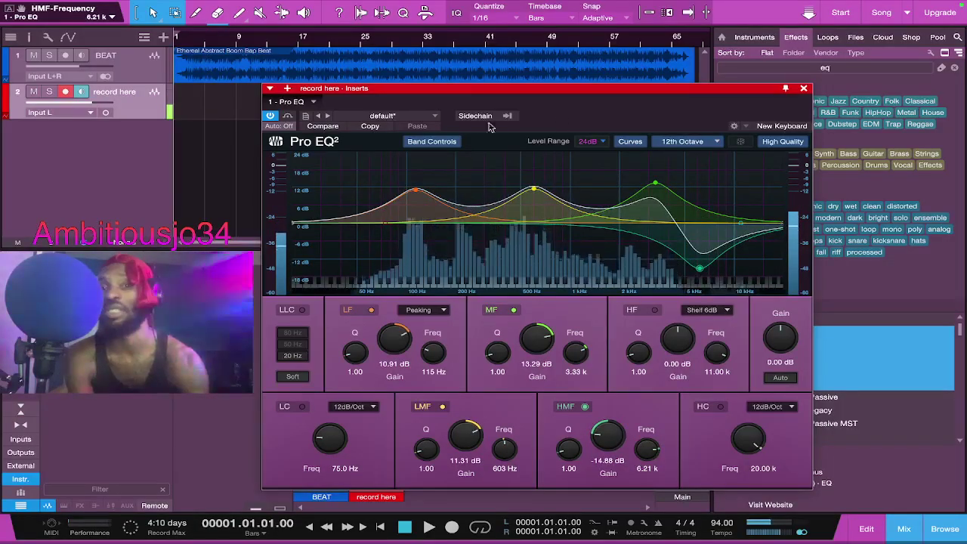
Step: Load the "60 Hz Removal" preset from Pro EQ's Misc presets
click(435, 115)
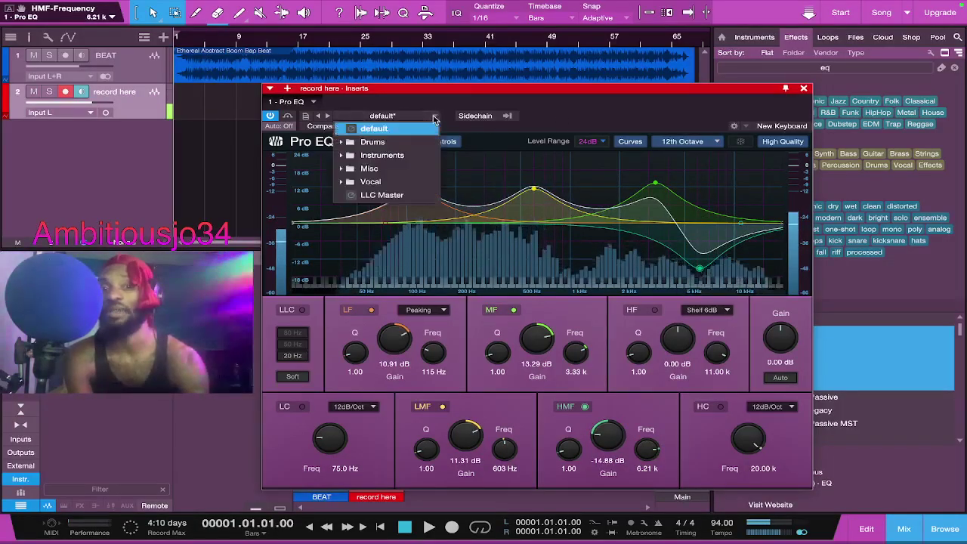
click(343, 170)
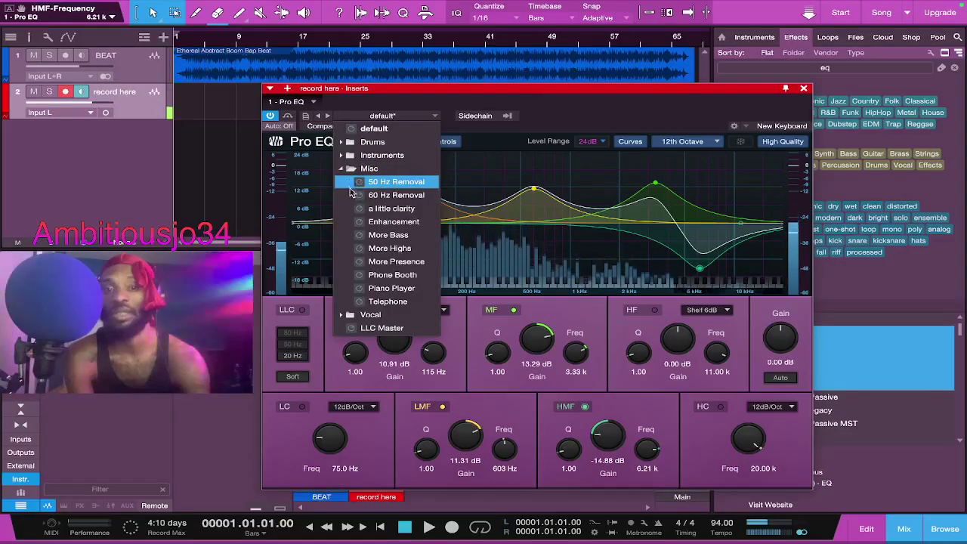
click(355, 195)
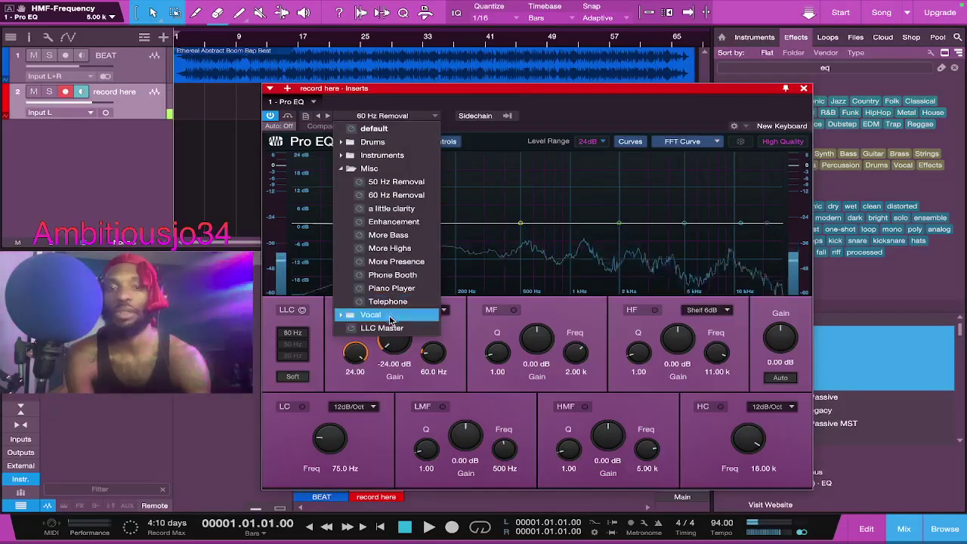
Step: Load Pro EQ's "More Presence" preset on the "record here" channel and enable High Quality and automatic gain
click(387, 262)
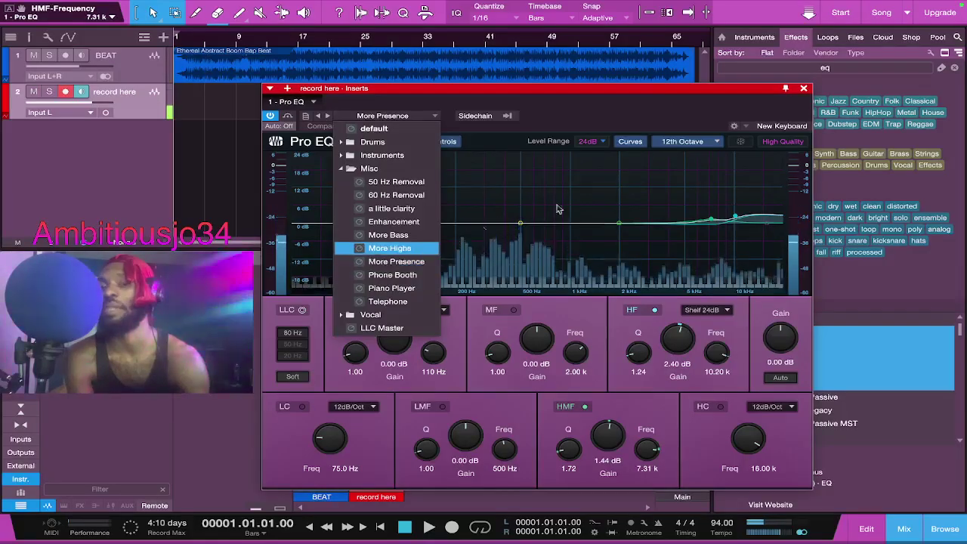
click(778, 139)
click(783, 142)
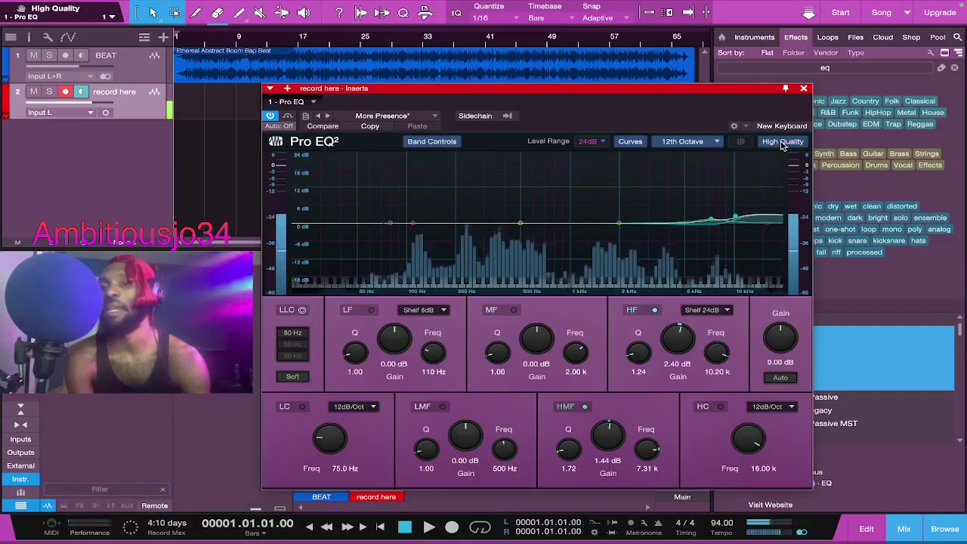
click(786, 380)
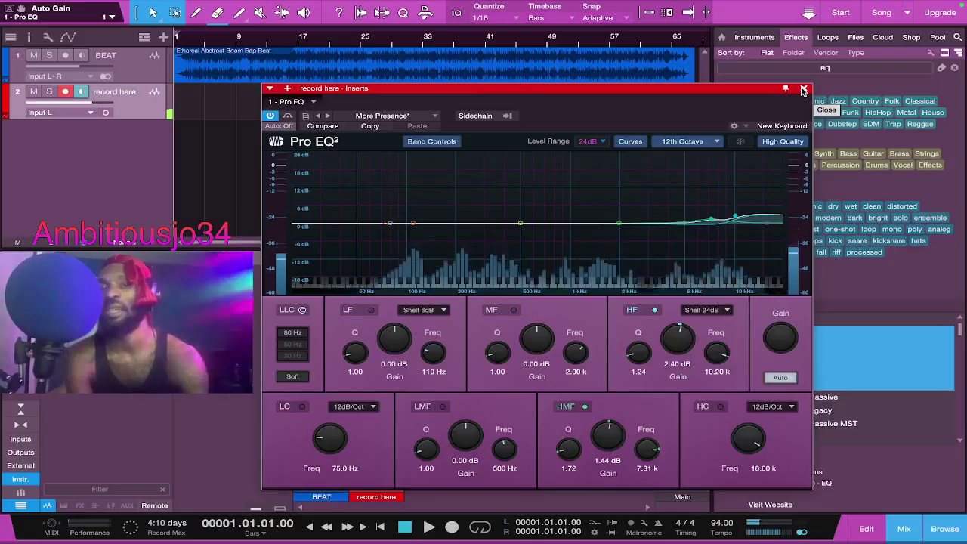
click(803, 90)
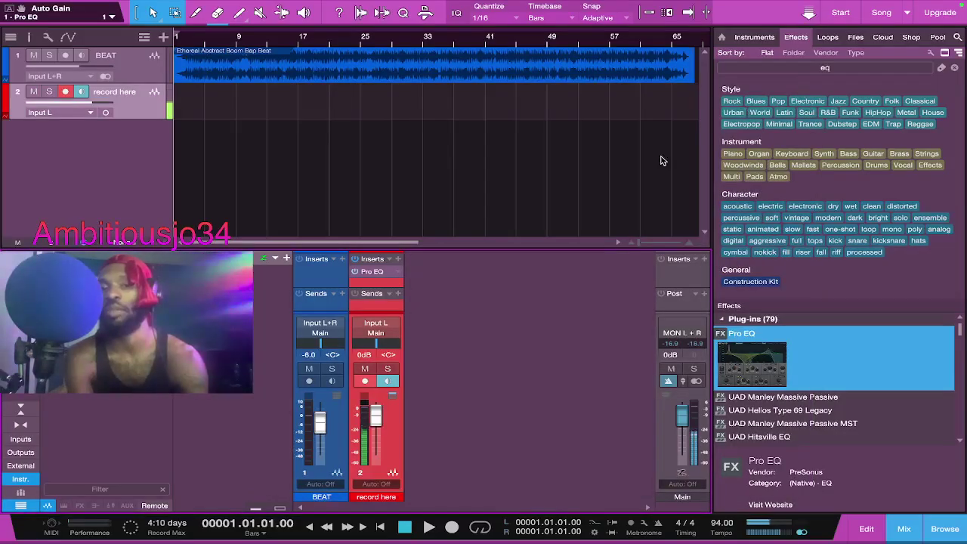
click(398, 272)
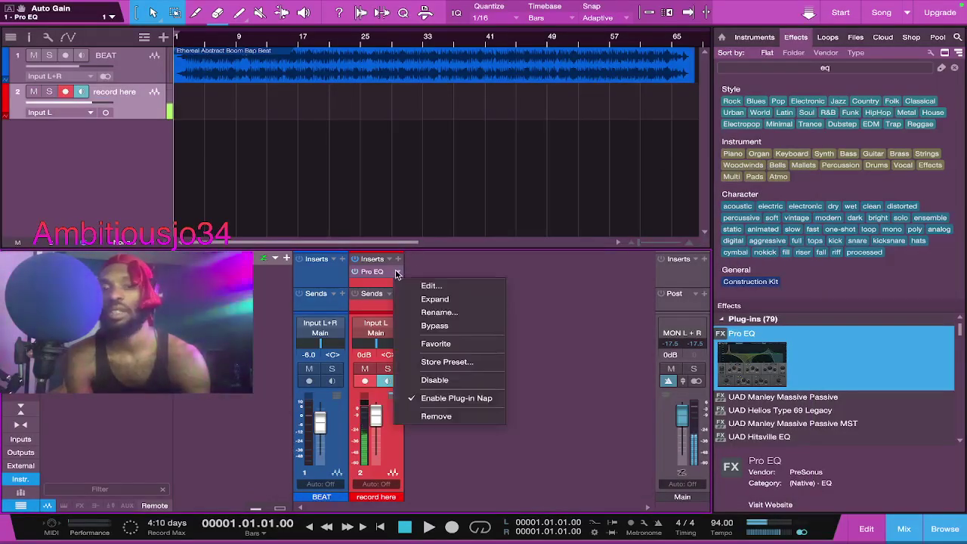
click(443, 271)
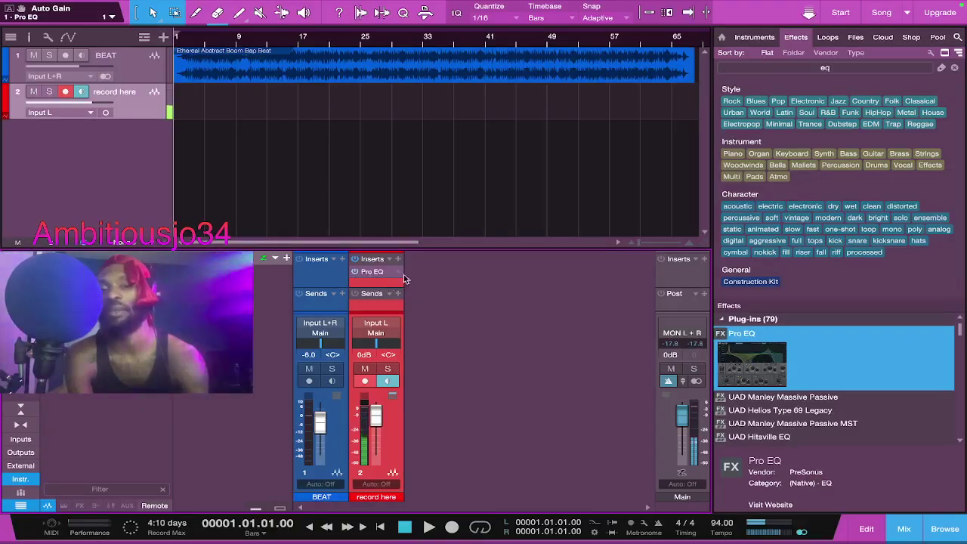
Step: Search the effects for "par" and insert AUParametricEQ after Pro EQ on the "record here" channel
click(955, 69)
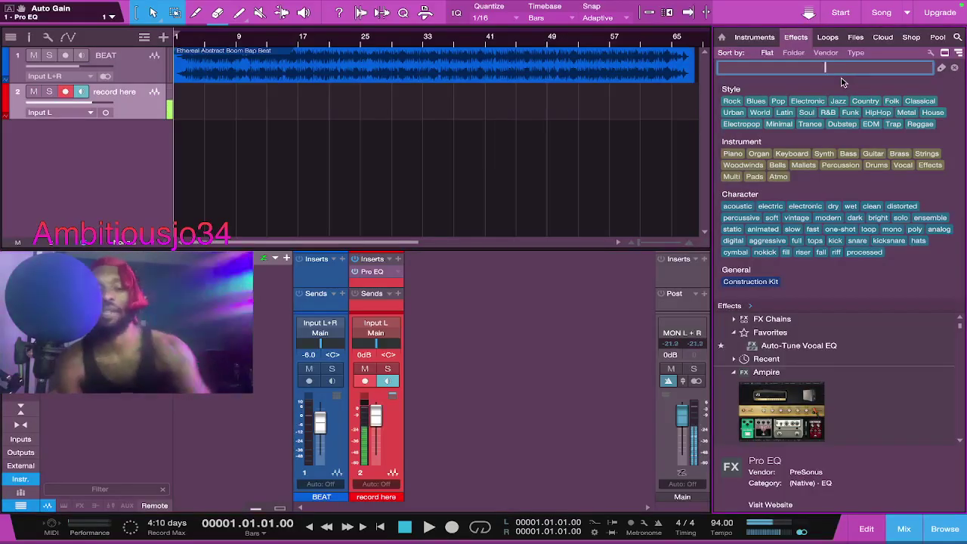
text(pare)
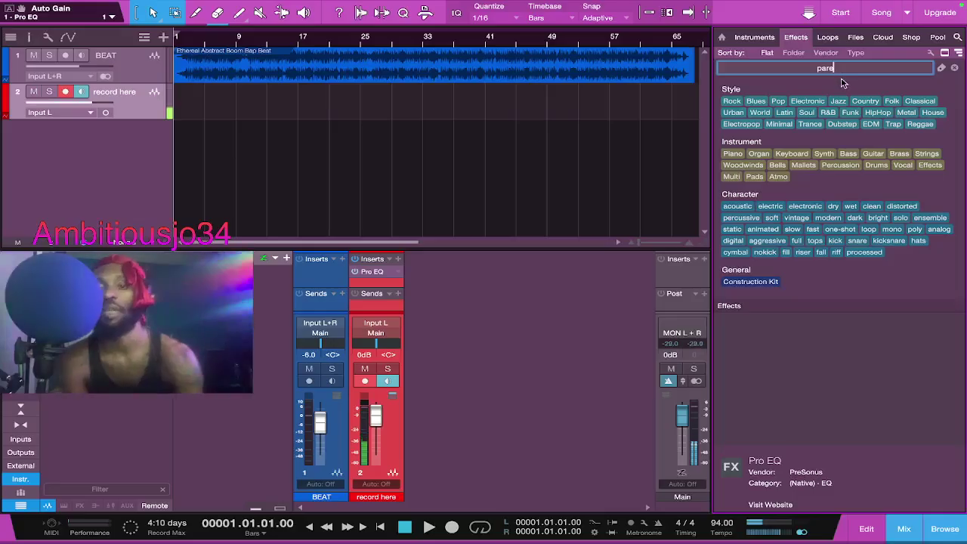
key(BackSpace)
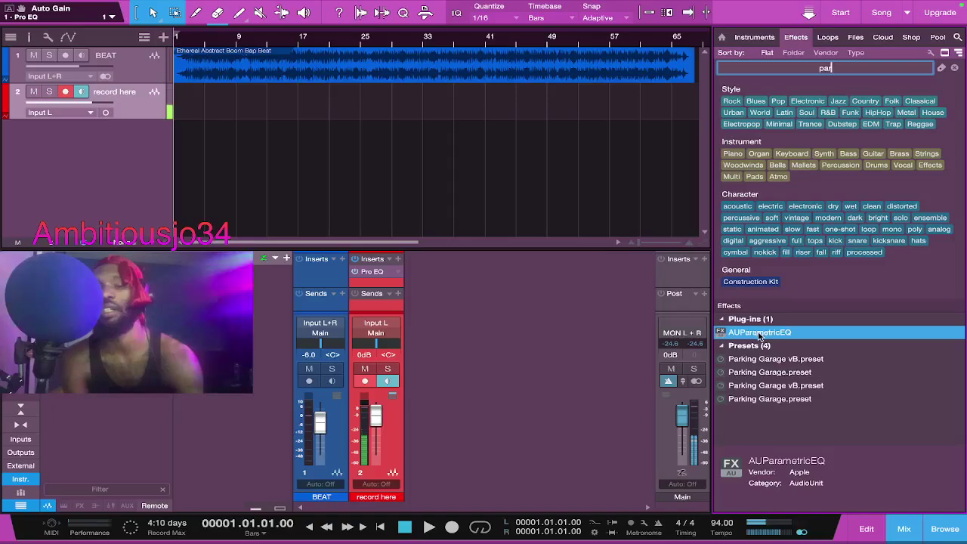
drag(760, 336, 387, 284)
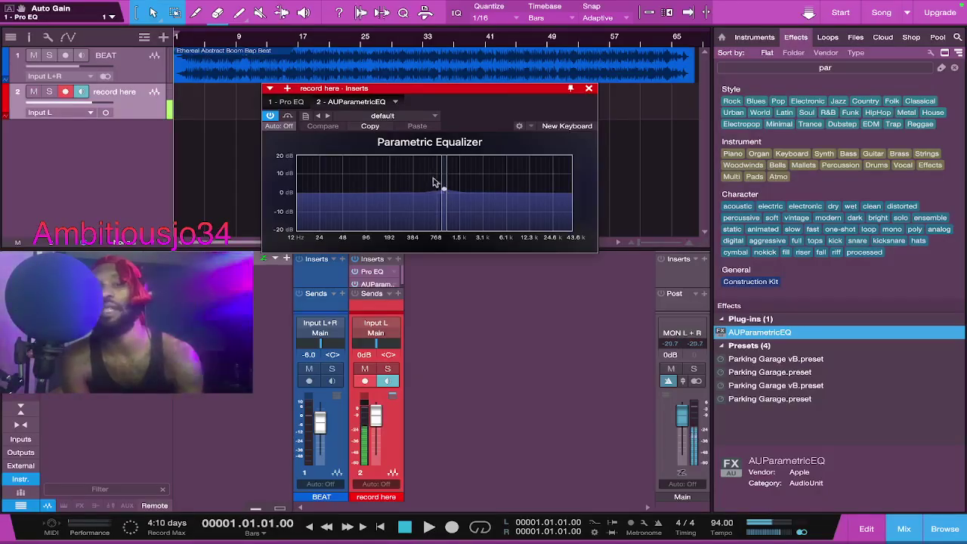
Step: Widen the AUParametricEQ band to a Q of 1.65 and boost it to about 6 dB near 1064 Hz
click(444, 179)
scroll(441, 181, down, 5)
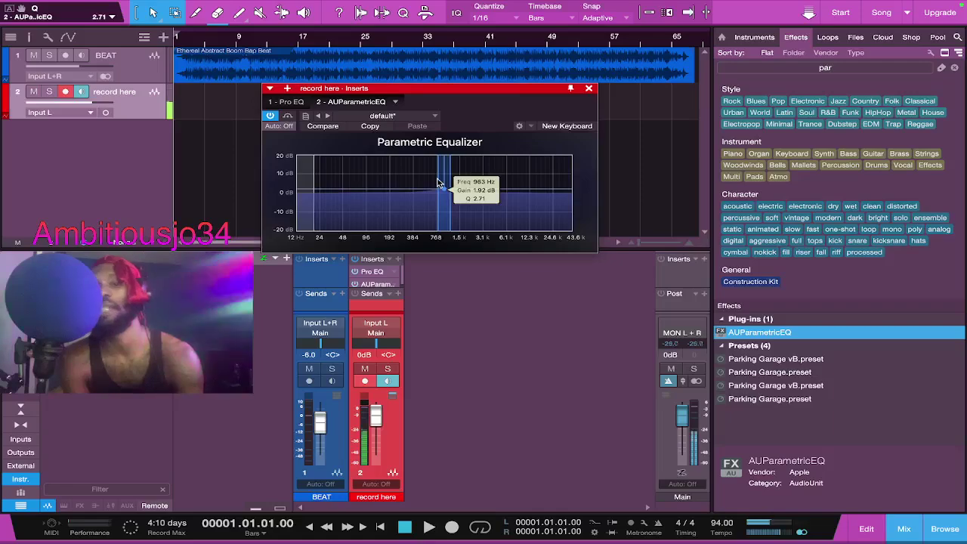
scroll(436, 182, down, 3)
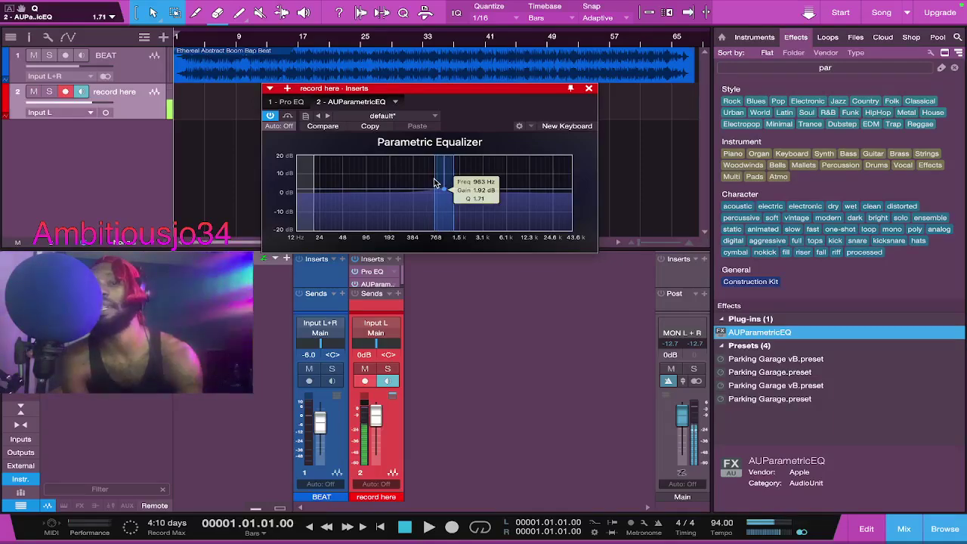
scroll(435, 182, down, 2)
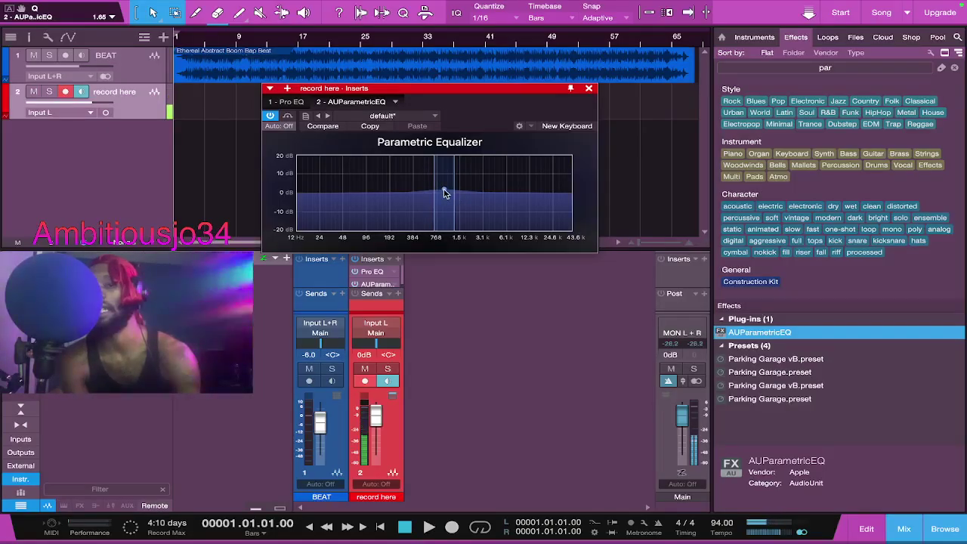
mouse_move(445, 193)
mouse_down()
mouse_move(458, 179)
mouse_move(454, 189)
mouse_move(429, 183)
mouse_move(423, 202)
mouse_move(430, 197)
mouse_move(382, 219)
mouse_move(332, 189)
mouse_move(441, 189)
mouse_move(445, 173)
mouse_move(356, 186)
mouse_move(393, 198)
mouse_move(421, 179)
mouse_move(446, 182)
mouse_up()
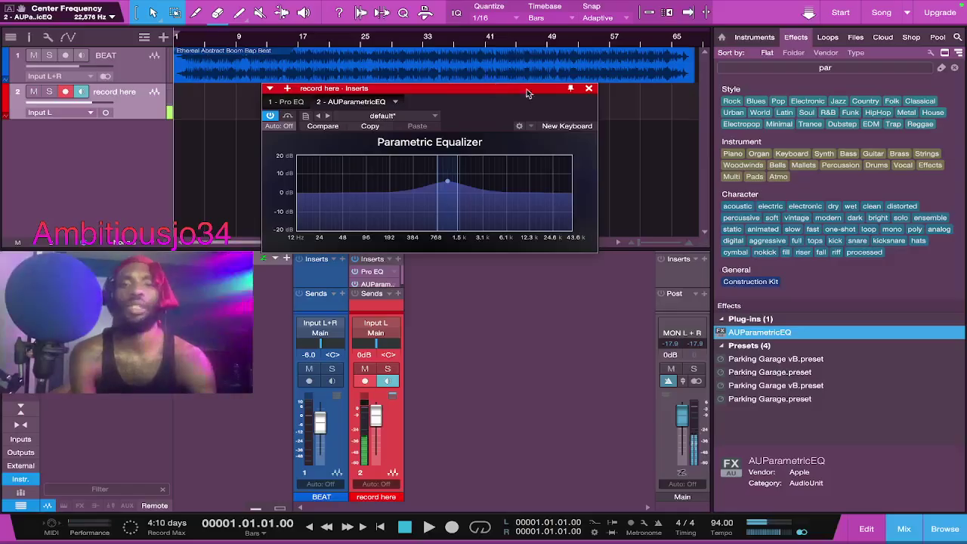
Step: Lower the AUParametricEQ band to about 0.5 dB at 999 Hz and close the plug-in window
mouse_move(450, 183)
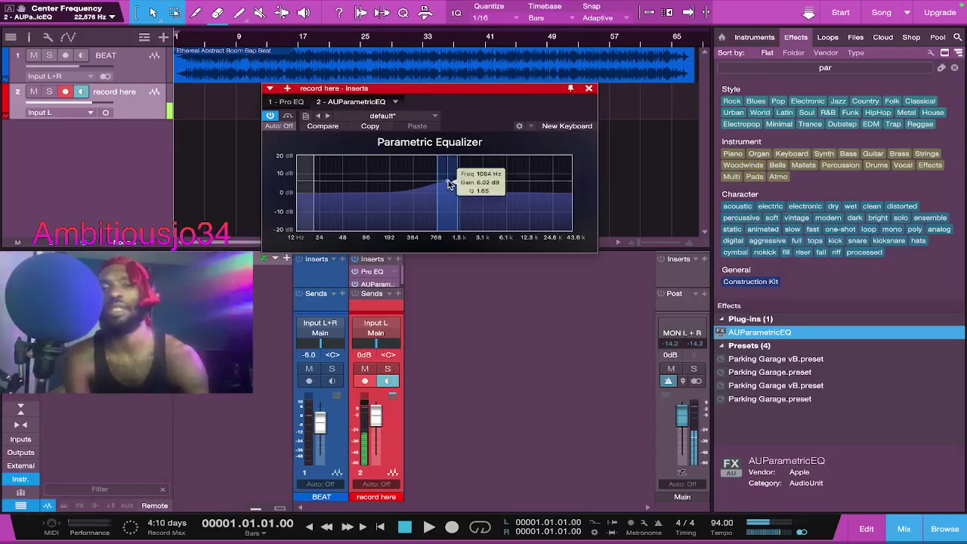
drag(450, 183, 445, 195)
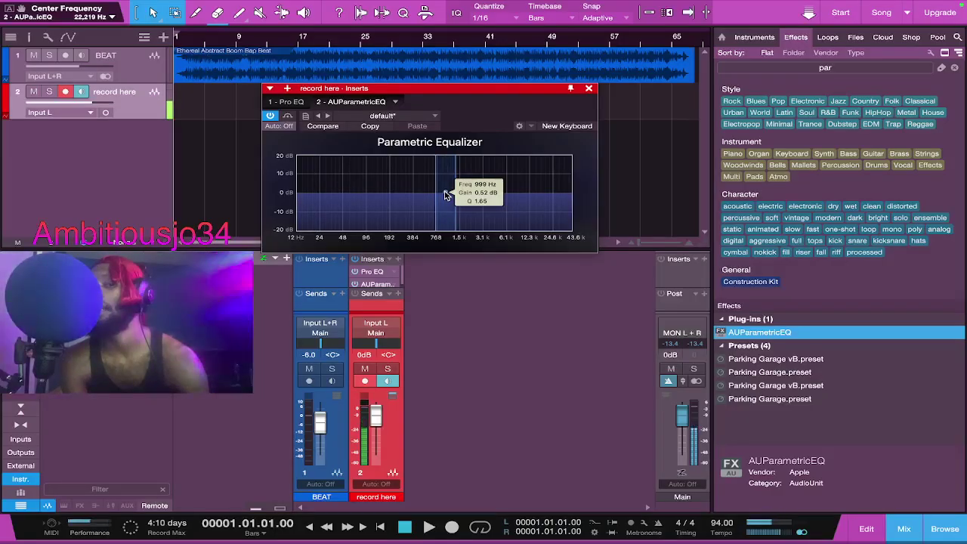
drag(445, 195, 445, 194)
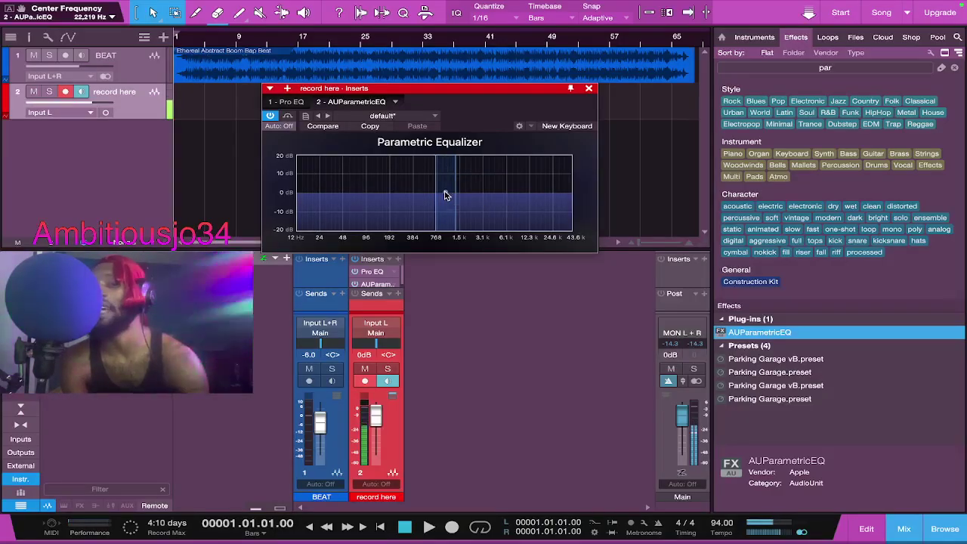
click(589, 88)
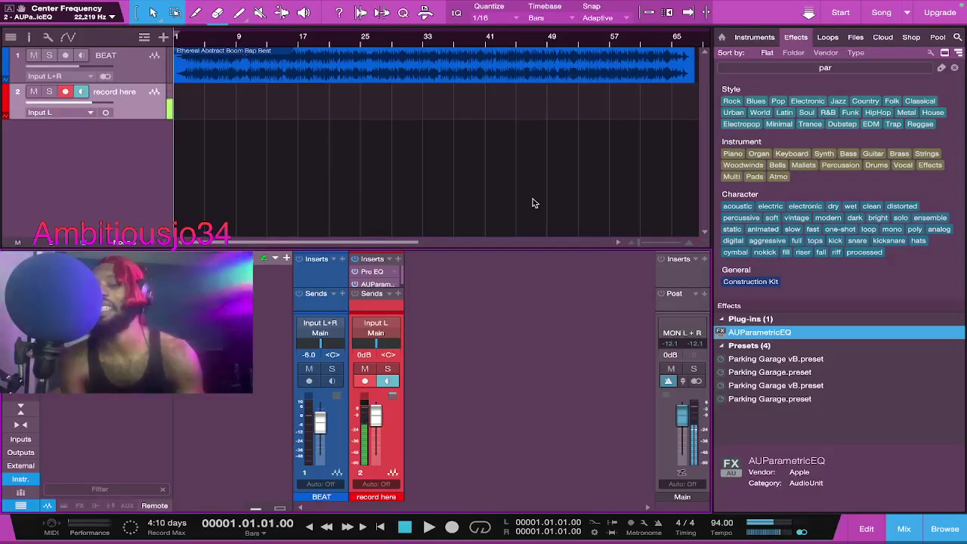
Step: Clear the effects search text
scroll(401, 274, down, 1)
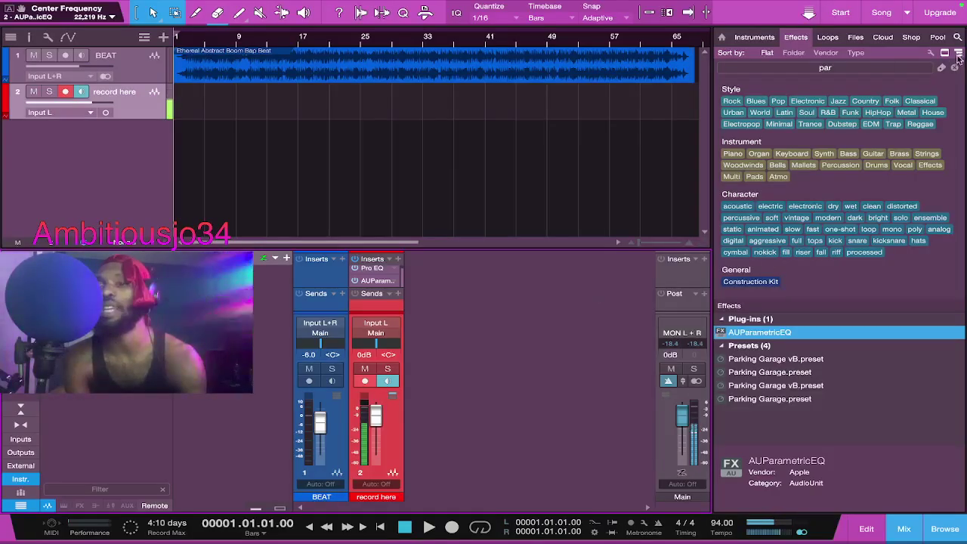
click(895, 66)
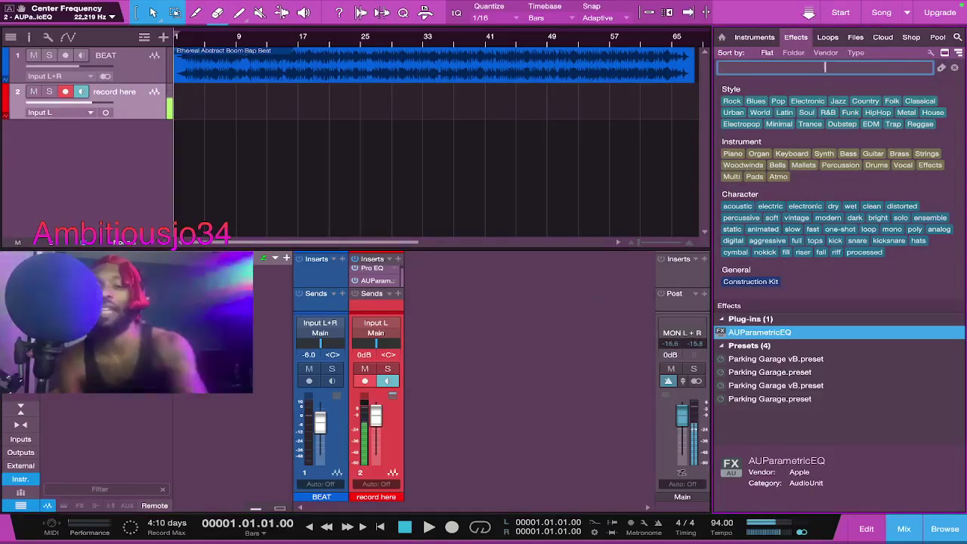
key(BackSpace)
key(BackSpace)
key(BackSpace)
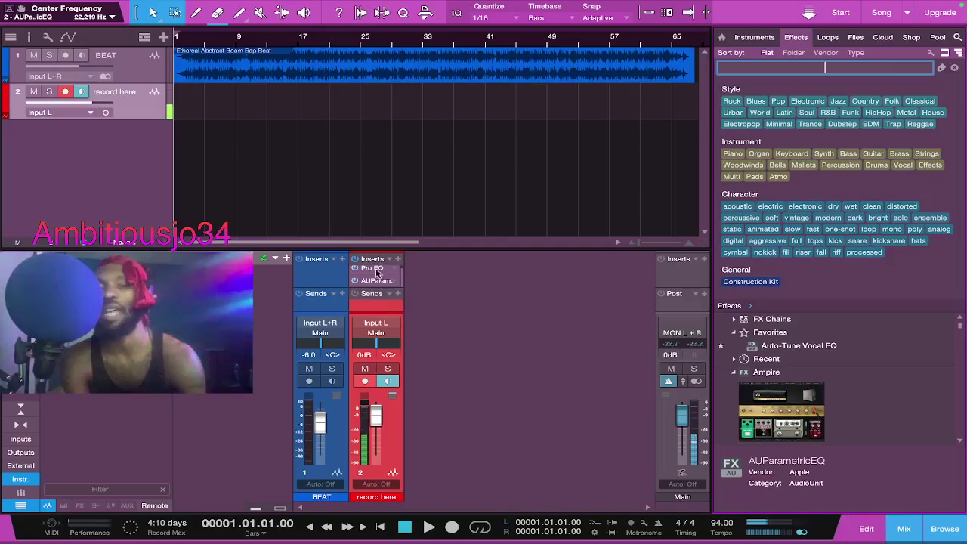
Step: Review the Pro EQ and AUParametricEQ settings on the "record here" channel, then close the plug-in window
click(402, 274)
scroll(402, 276, up, 1)
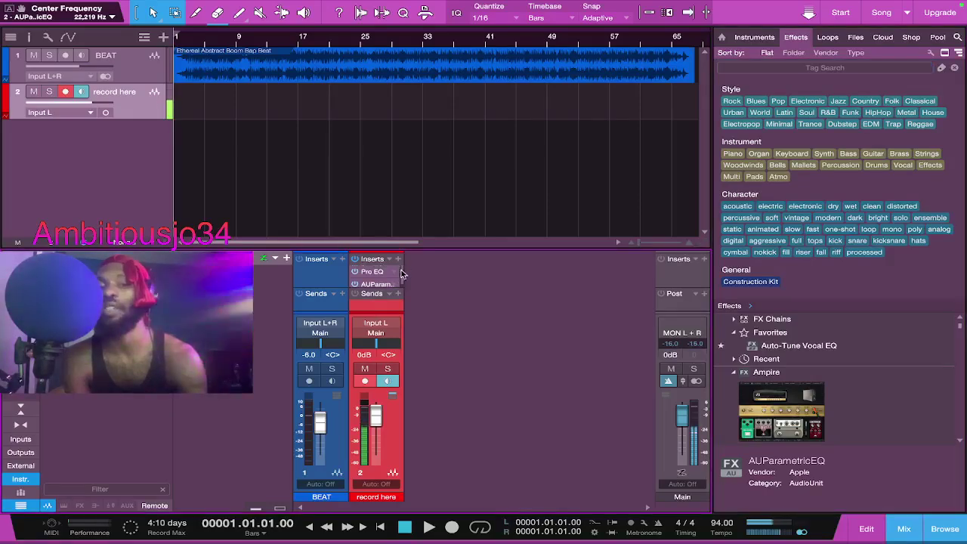
right_click(386, 271)
click(408, 284)
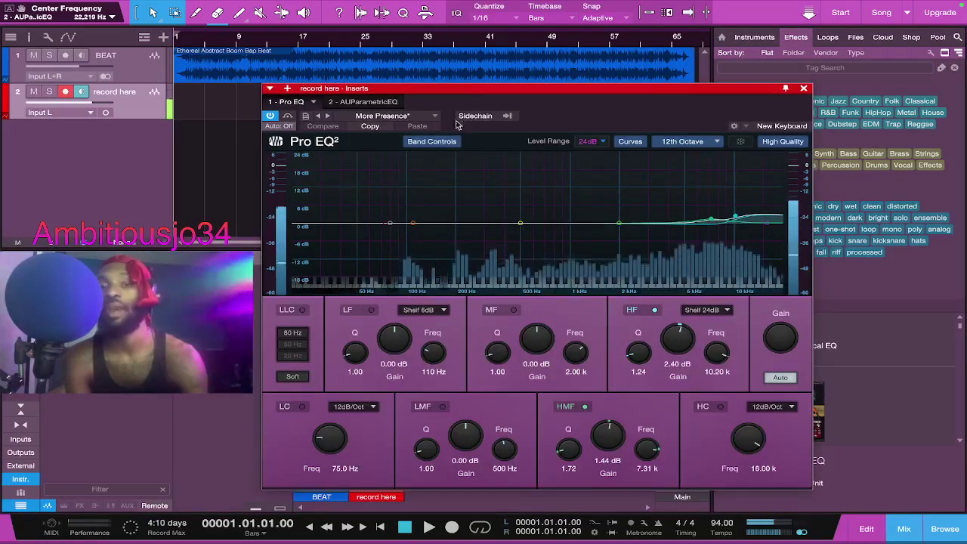
drag(448, 93, 393, 22)
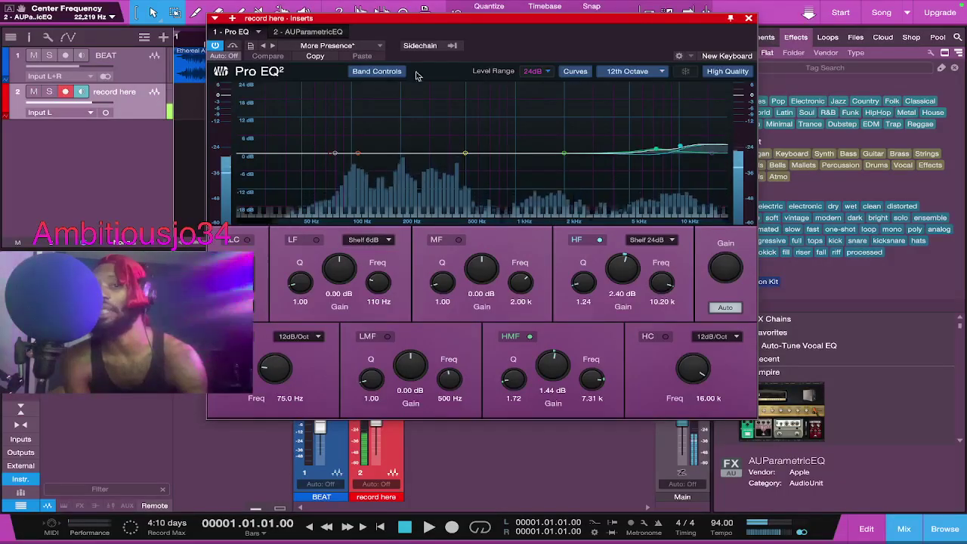
click(295, 32)
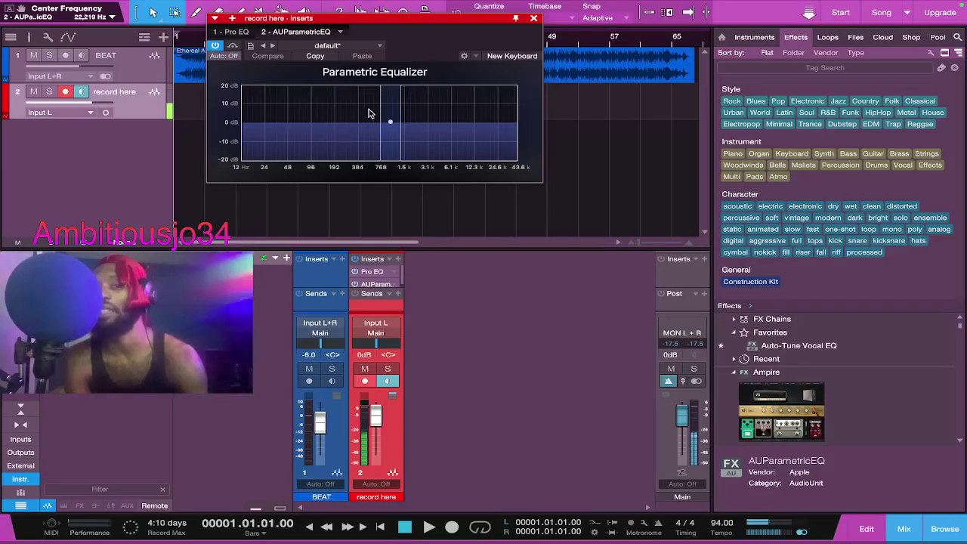
mouse_move(392, 125)
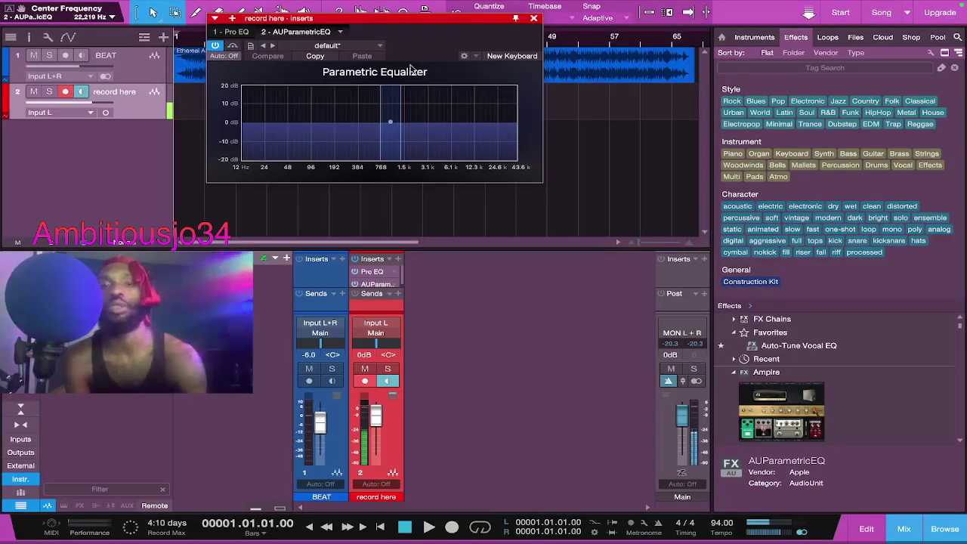
click(533, 17)
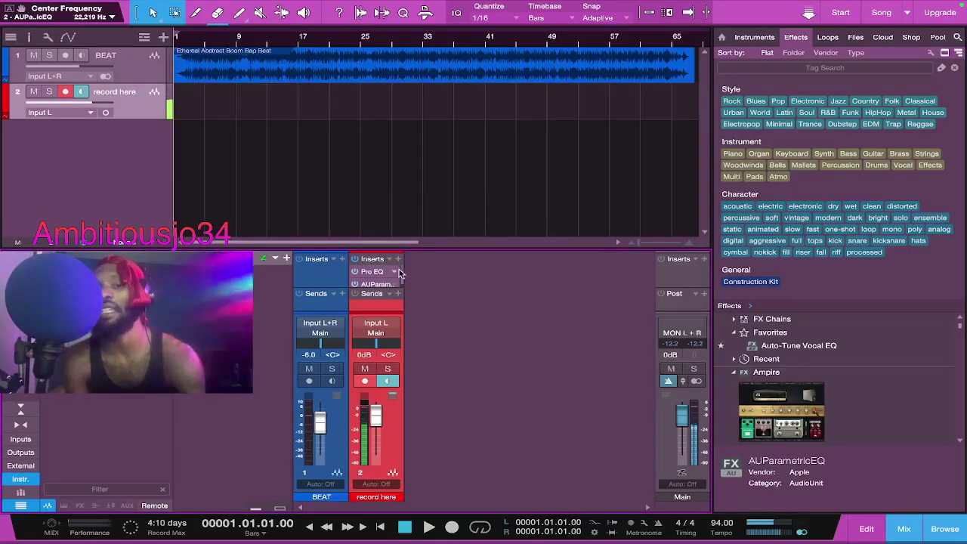
Step: Zoom out the arrangement timeline and browse the unfiltered list of effects, including the Audio Unit plug-ins
scroll(402, 287, down, 1)
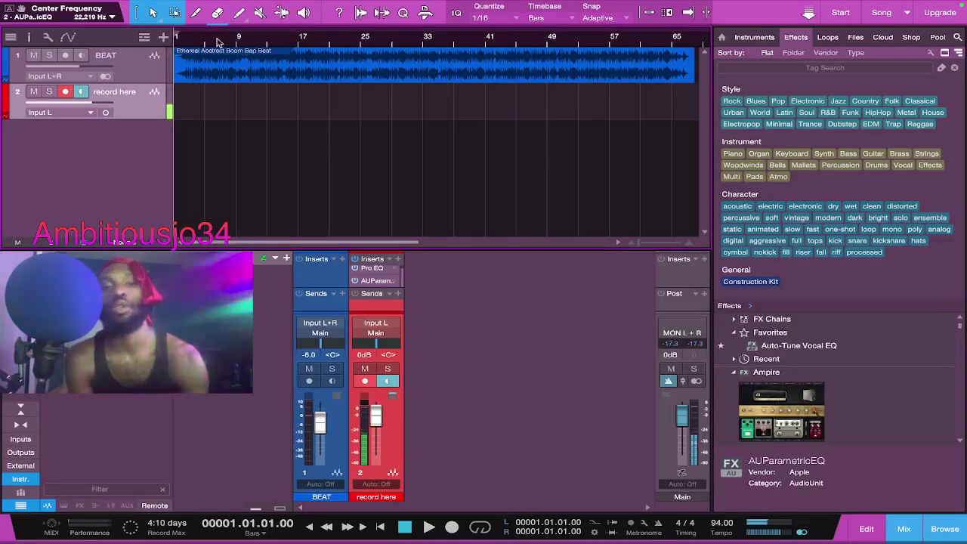
key(w)
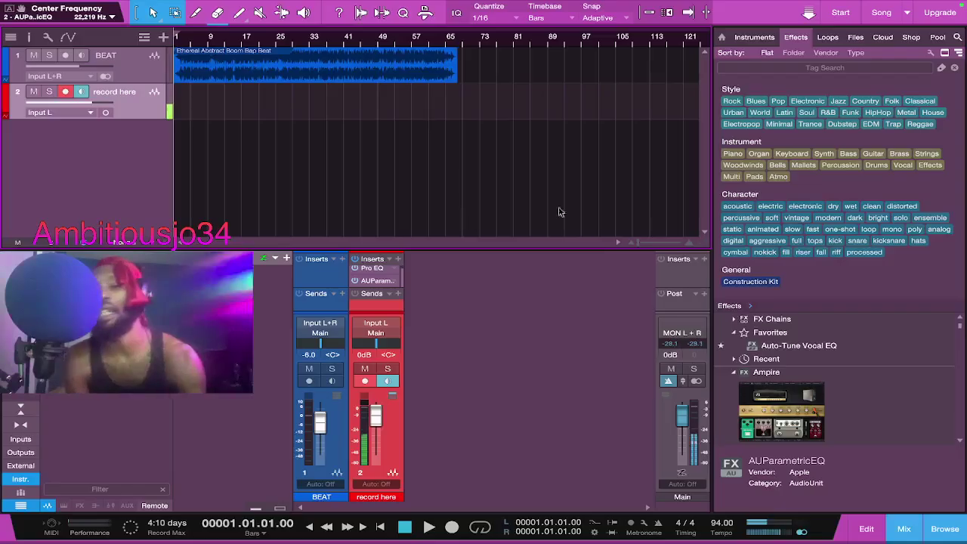
scroll(829, 330, down, 2)
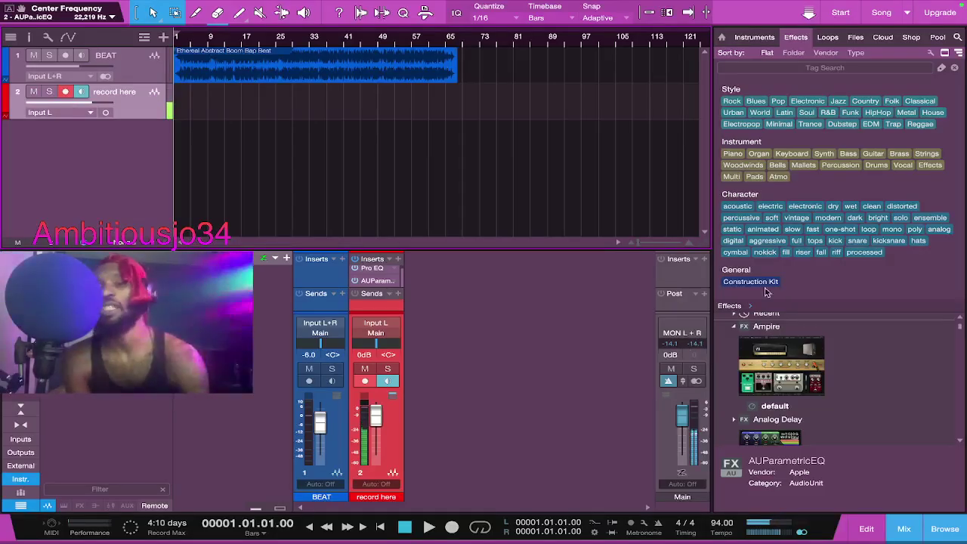
click(815, 70)
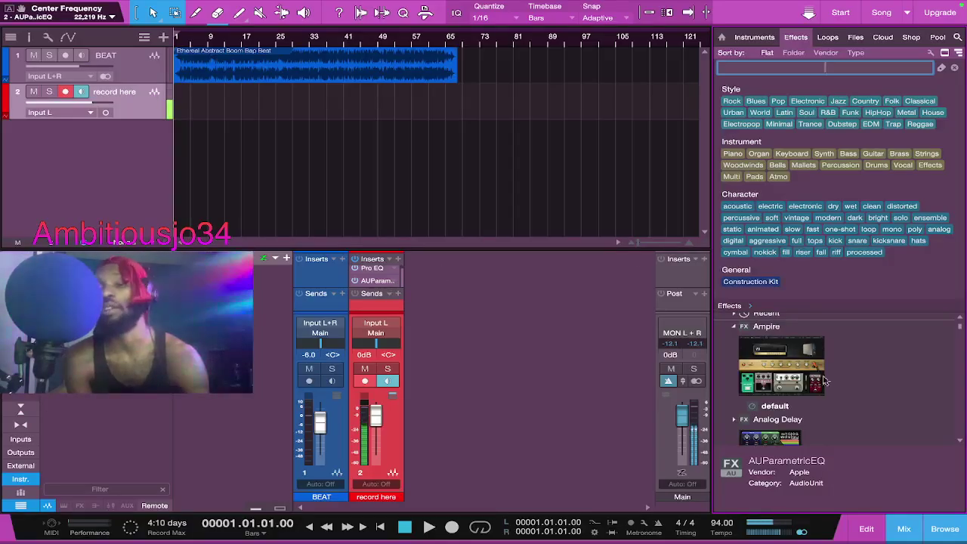
scroll(854, 378, down, 10)
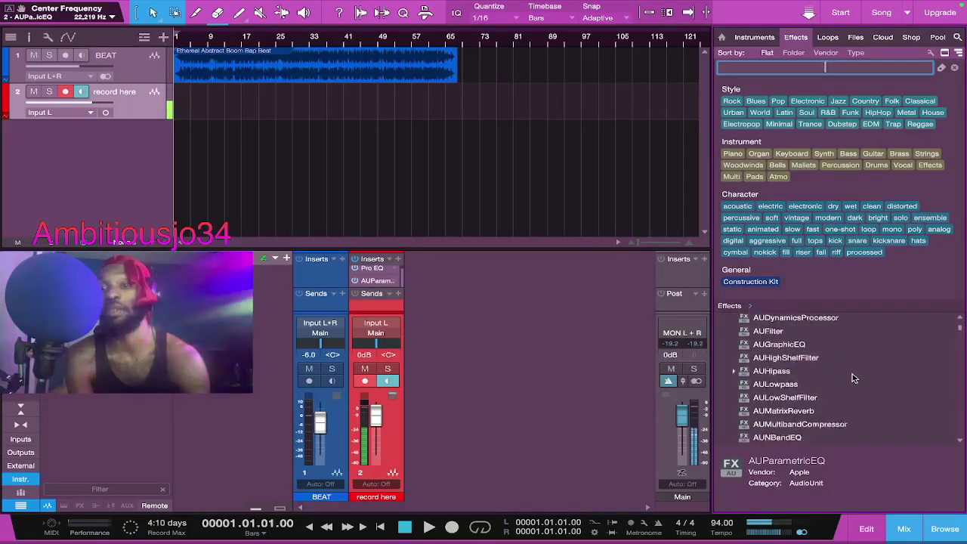
scroll(853, 377, down, 1)
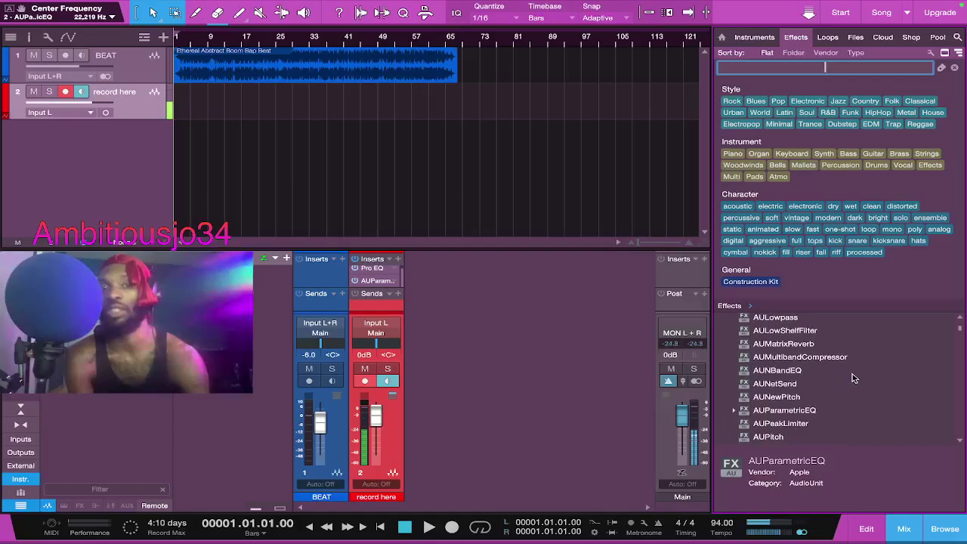
scroll(851, 366, down, 6)
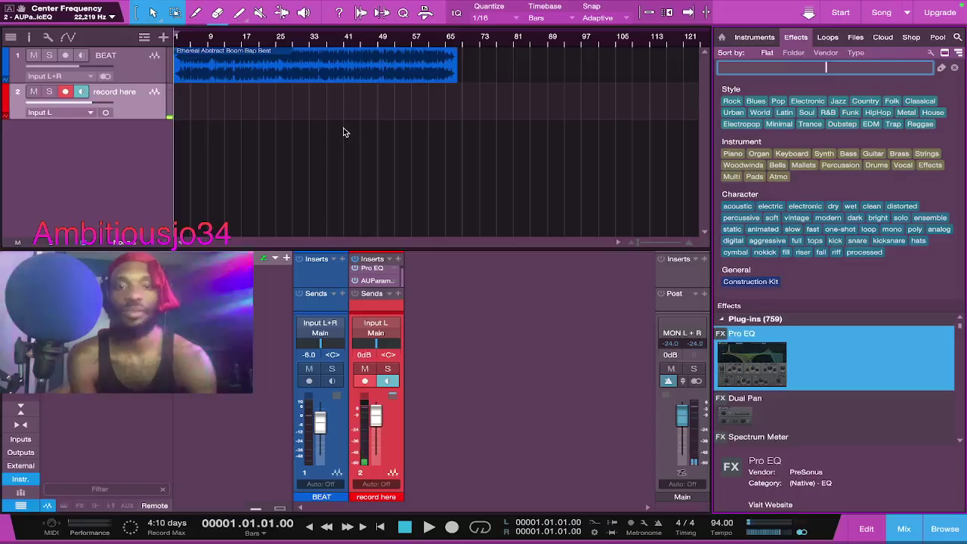
Step: Start song playback from the beginning
click(345, 132)
key(space)
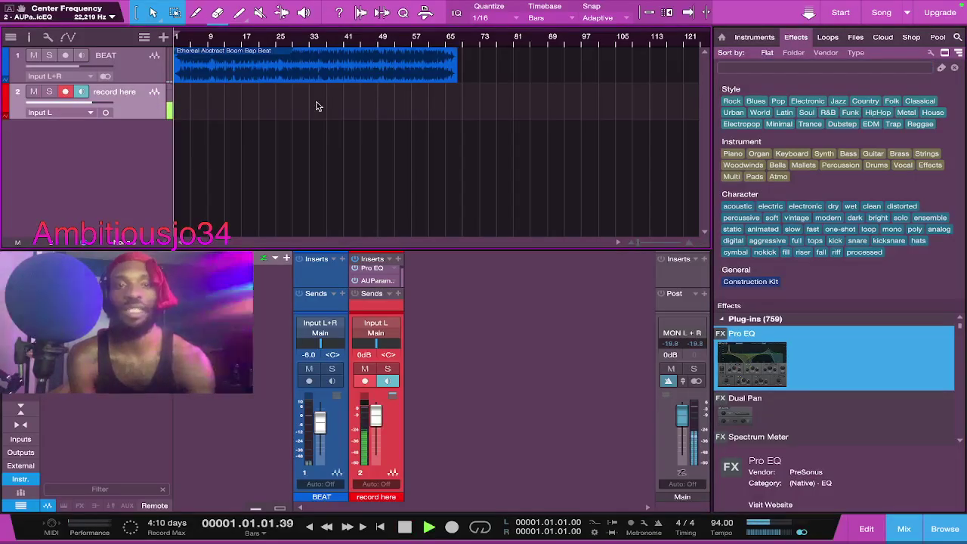
Step: Stop the song playback and make the effects search ready for text
key(space)
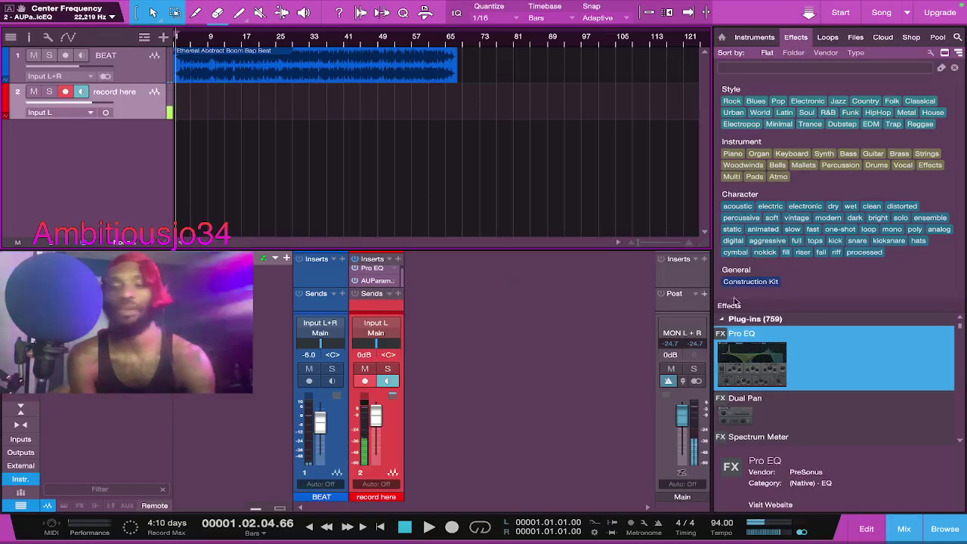
click(828, 69)
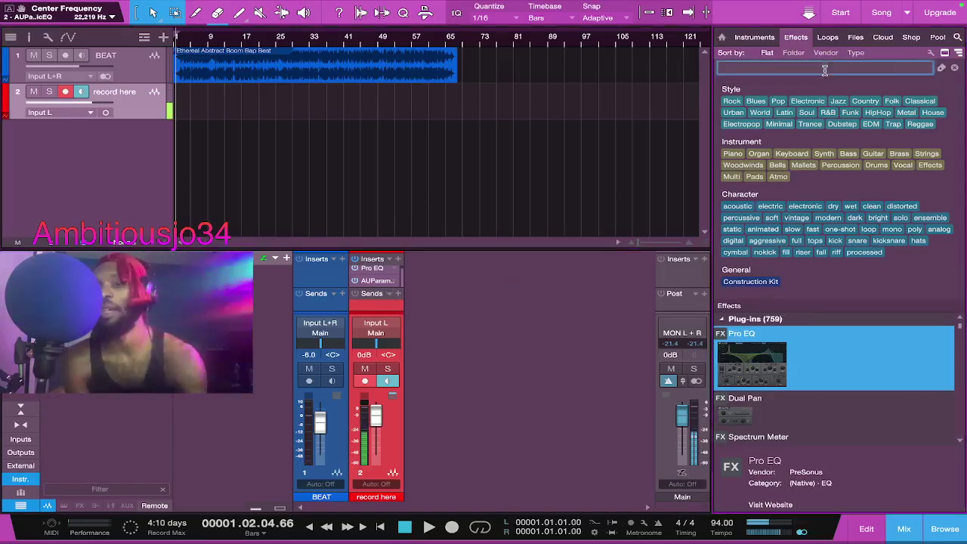
text(c omp)
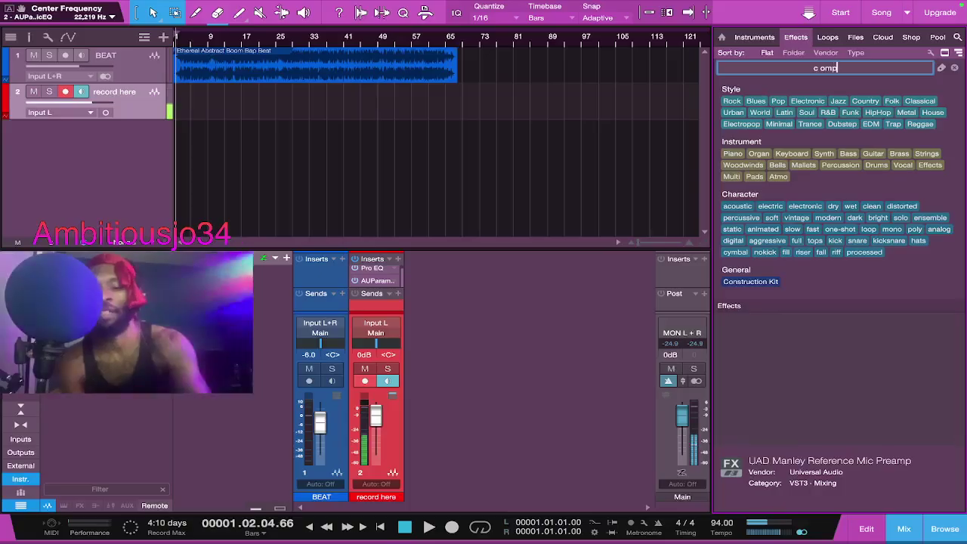
key(BackSpace)
key(BackSpace)
key(BackSpace)
key(BackSpace)
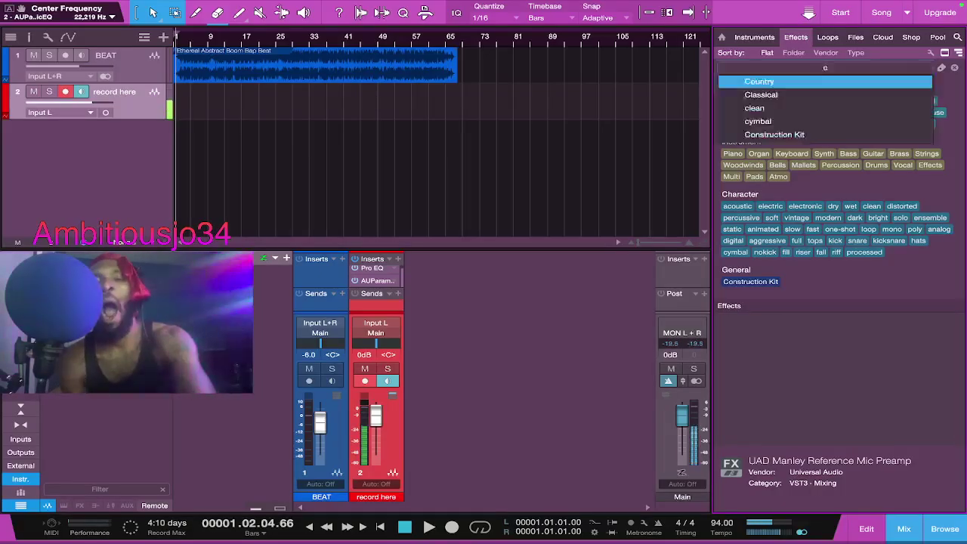
Step: Filter the effects list with the search term "wave"
text(wav)
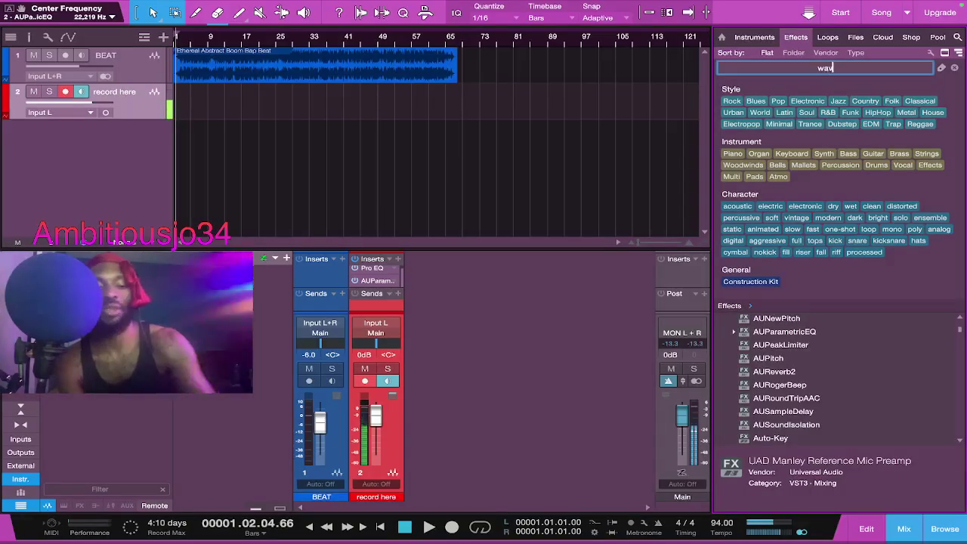
text(e)
key(Return)
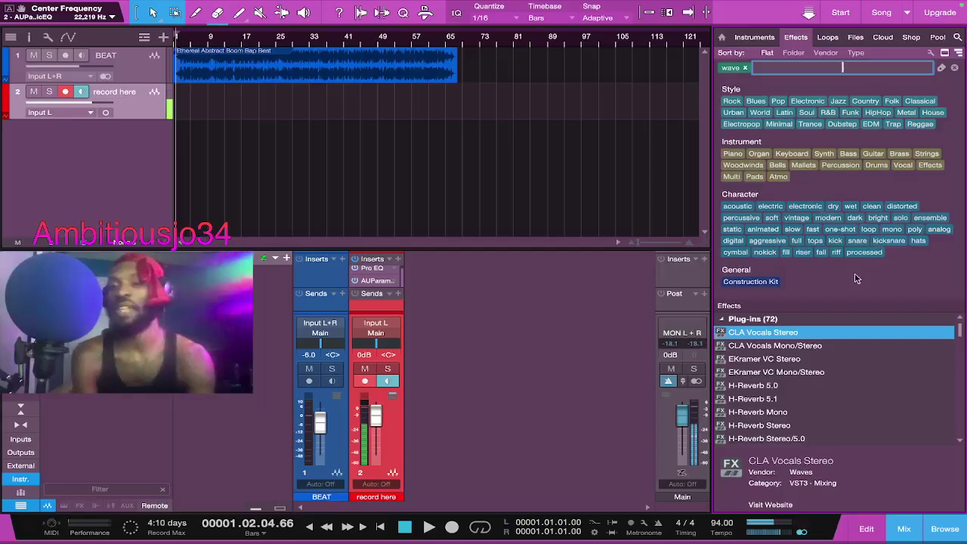
Step: Find the CLA-2A Mono compressor among the filtered effects and insert it on the "record here" channel after AUParametricEQ
scroll(769, 362, down, 2)
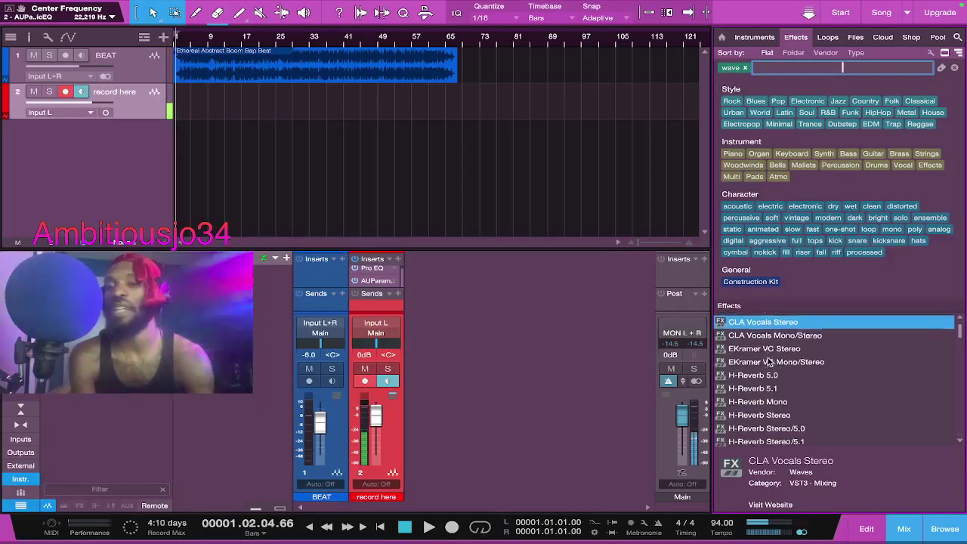
scroll(769, 361, up, 3)
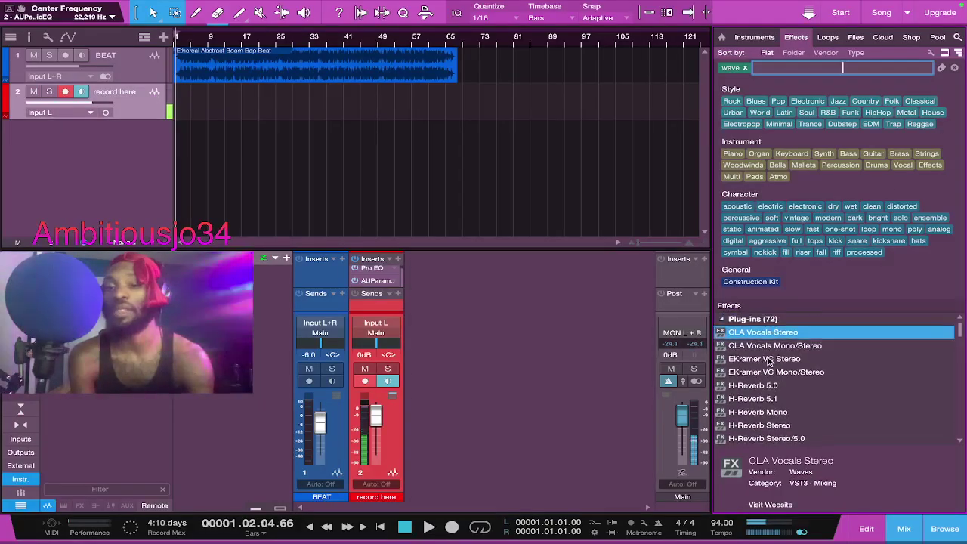
scroll(769, 392, down, 2)
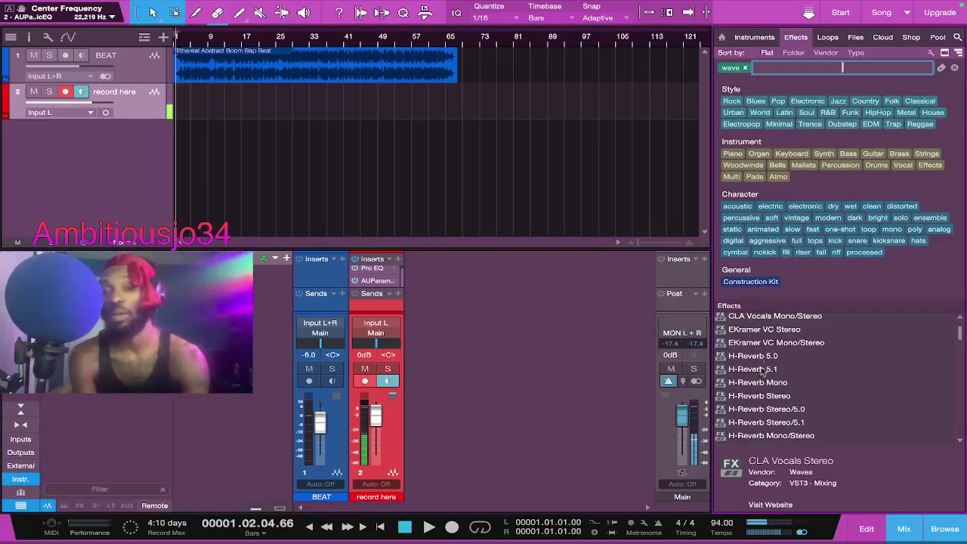
scroll(765, 372, down, 5)
scroll(761, 372, down, 5)
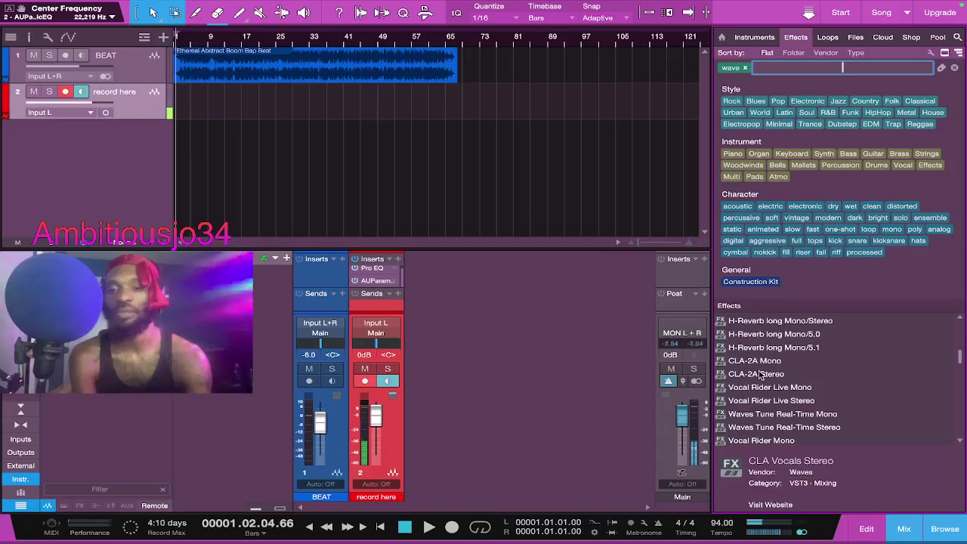
scroll(761, 375, down, 1)
scroll(761, 377, up, 1)
drag(748, 362, 364, 292)
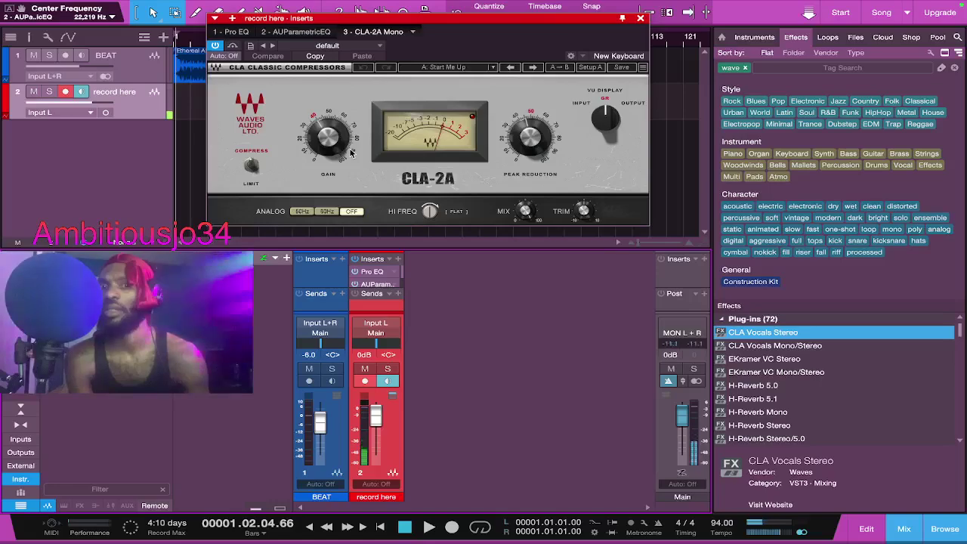
Step: Try the Vox factory preset in CLA-2A Mono, return to the Start Me Up preset, and close the plug-in window
click(493, 67)
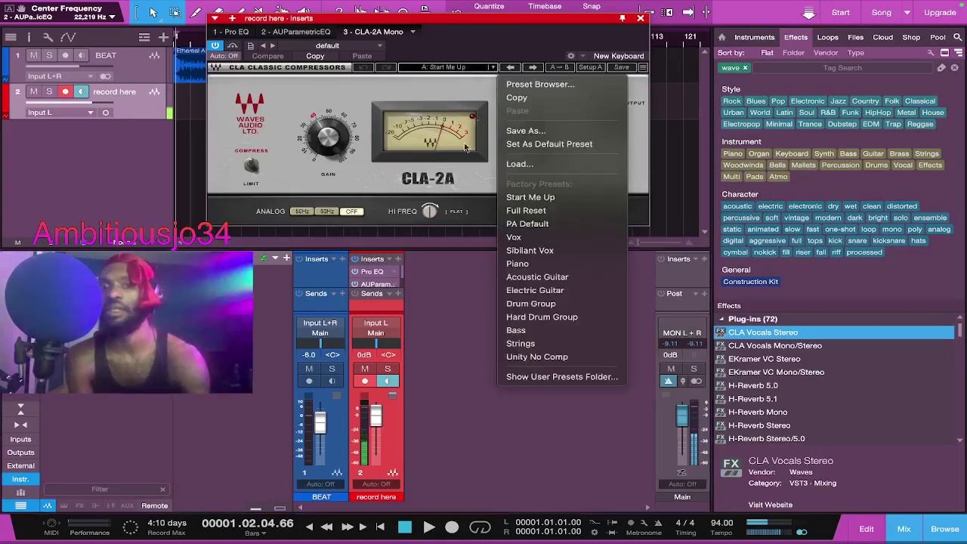
click(520, 237)
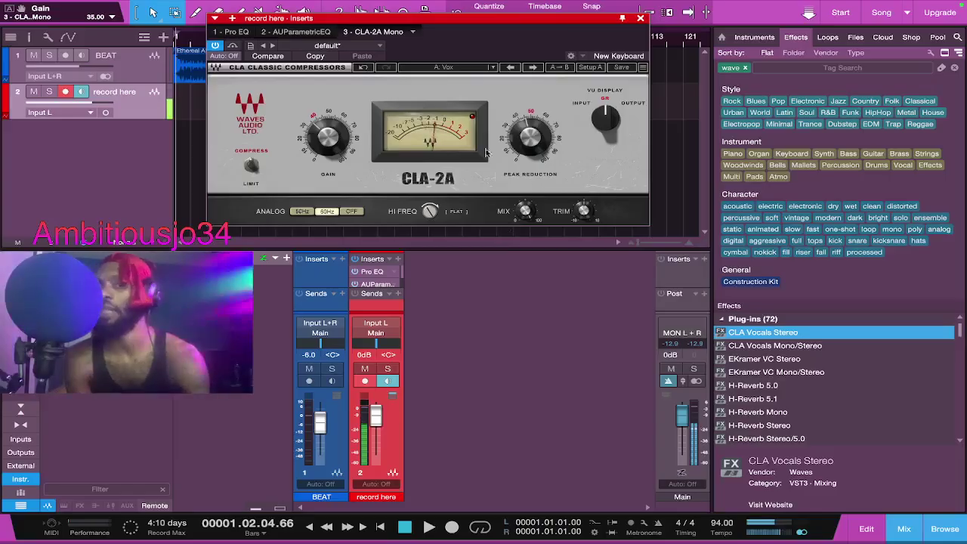
click(494, 67)
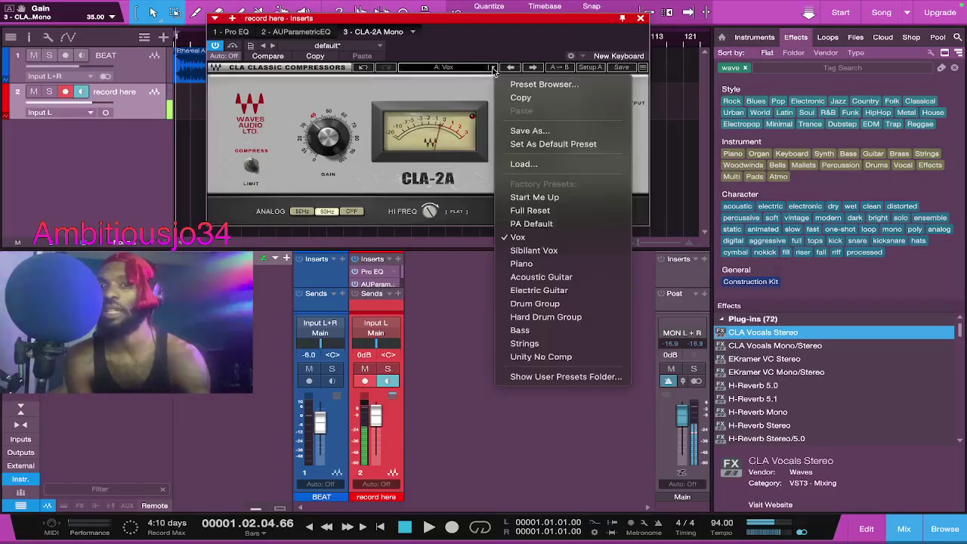
click(526, 201)
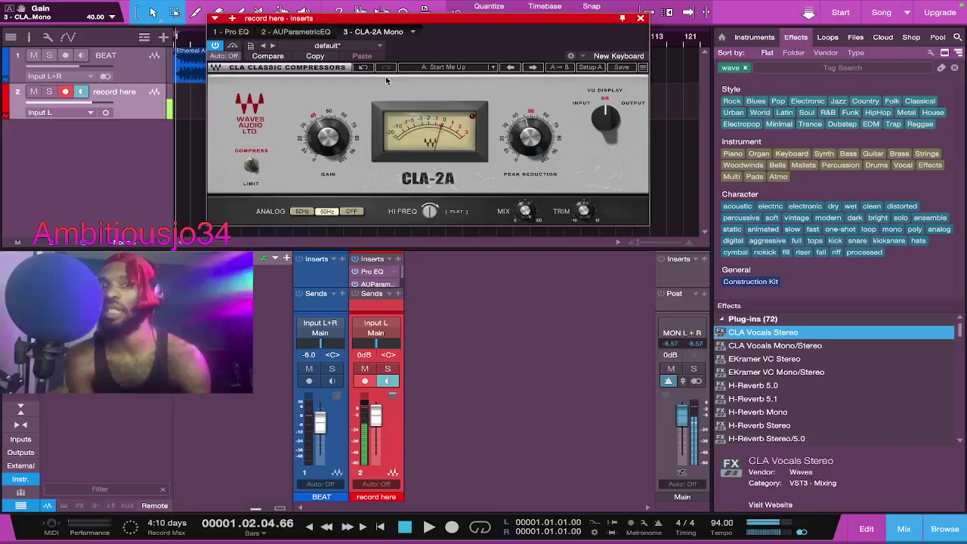
click(639, 17)
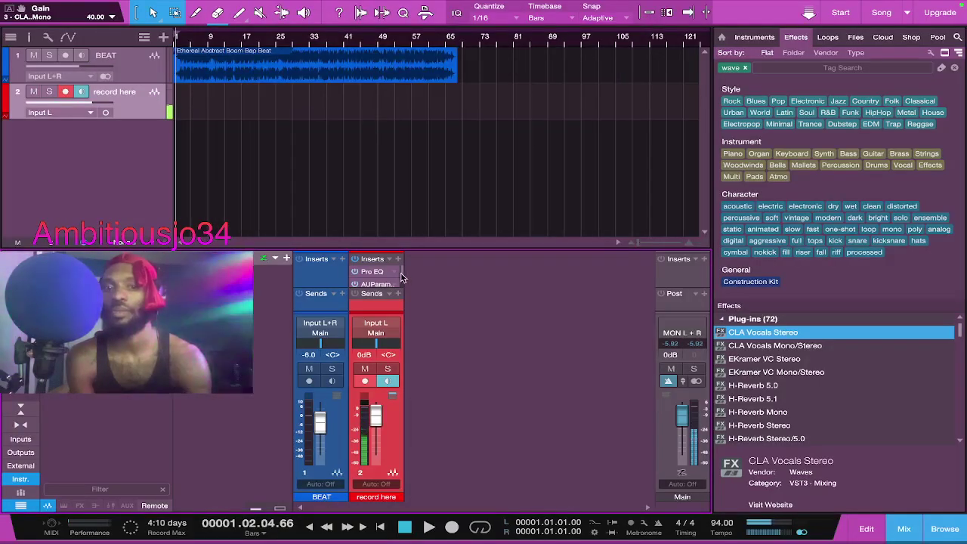
Step: Check the CLA-2A Mono insert on "record here" and browse the remaining plug-ins in the effects list filtered by "wave"
scroll(400, 278, down, 1)
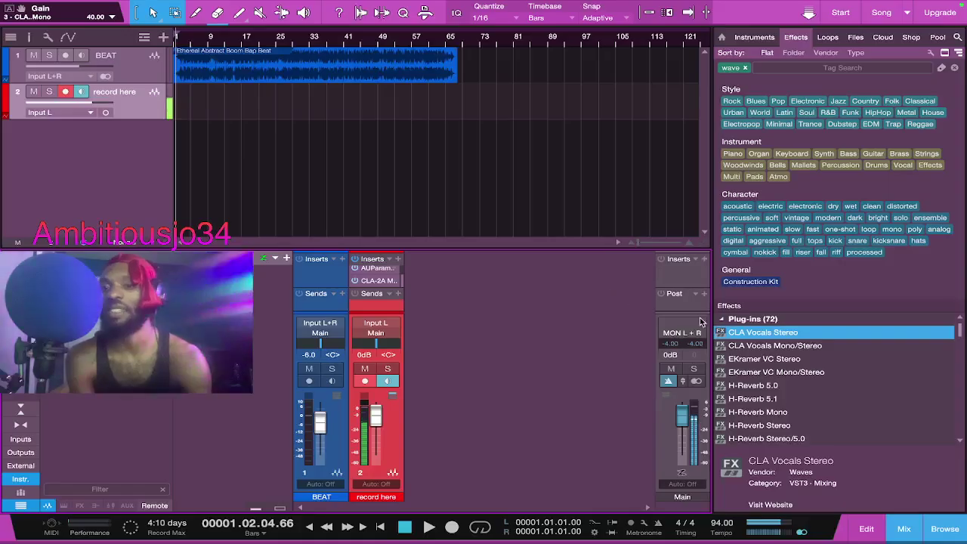
scroll(739, 367, down, 4)
scroll(739, 368, down, 8)
scroll(739, 368, down, 10)
scroll(739, 368, down, 3)
scroll(739, 368, down, 5)
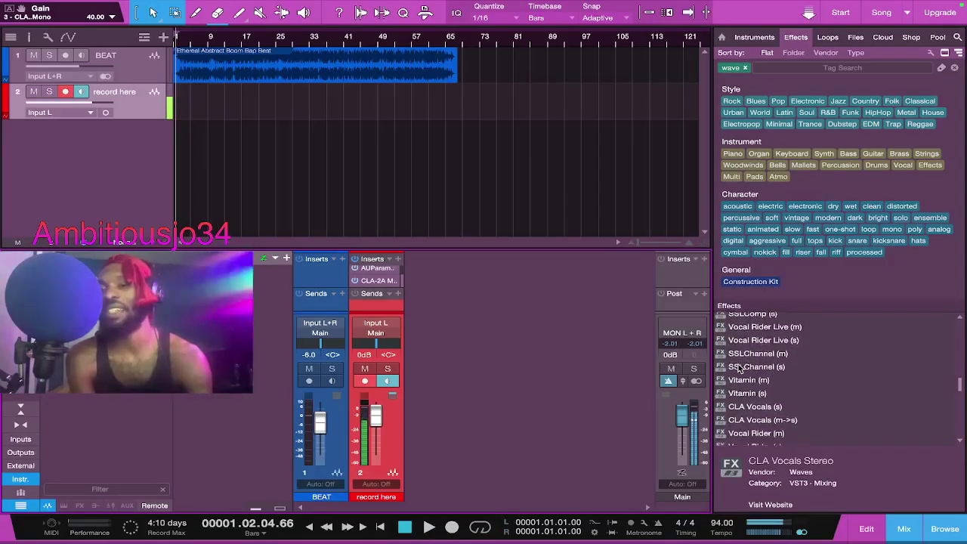
scroll(739, 368, up, 2)
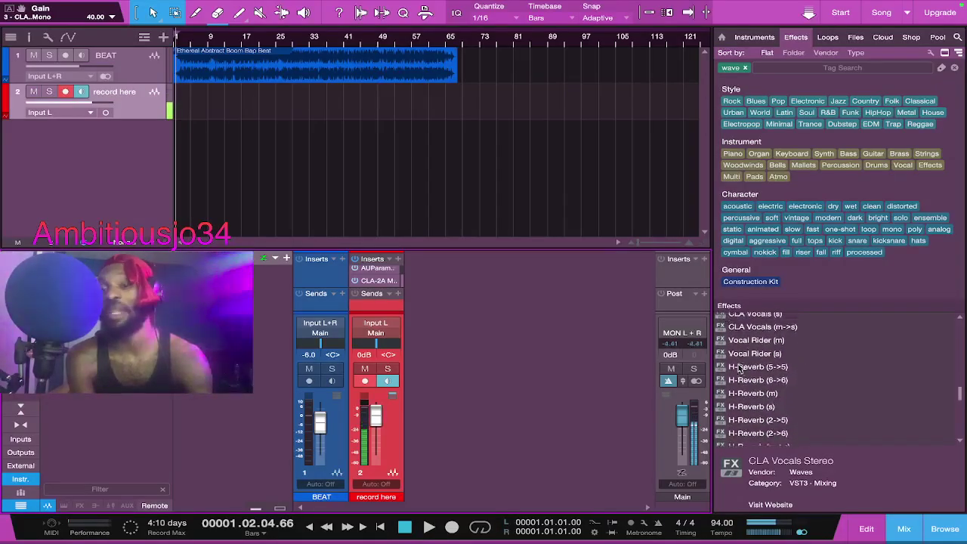
scroll(739, 368, down, 8)
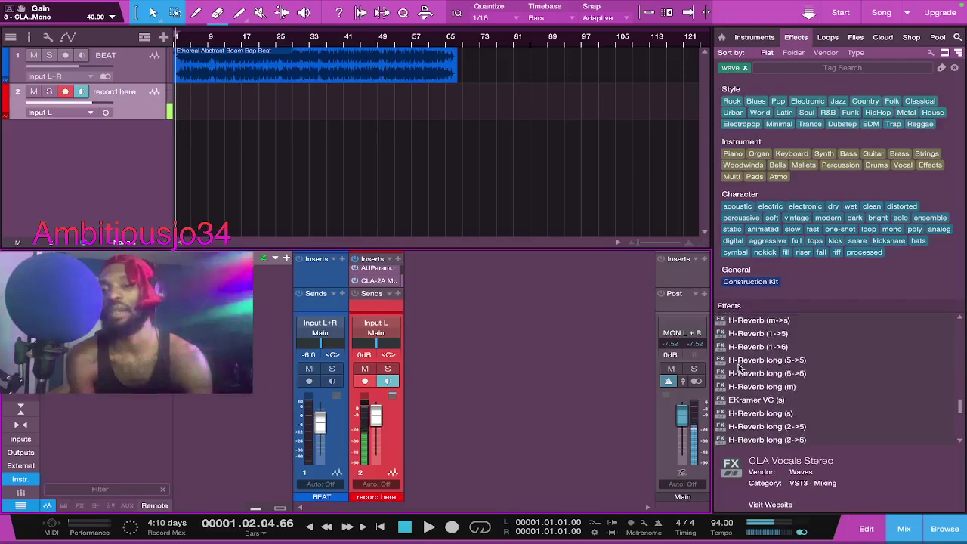
scroll(738, 368, down, 3)
scroll(739, 368, up, 2)
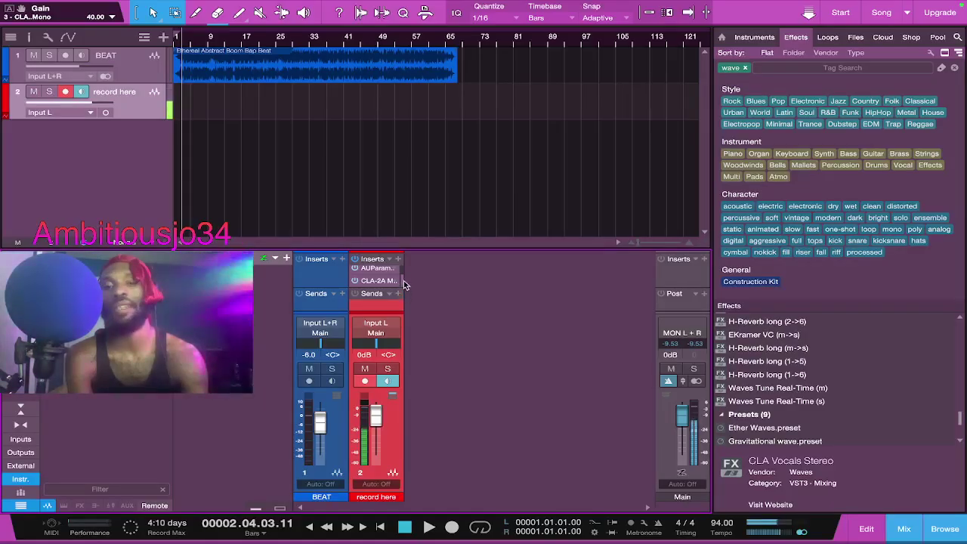
Step: Look over the insert list, the filtered effects presets and the channel options for "record here"
mouse_move(401, 281)
mouse_down()
mouse_move(402, 264)
mouse_move(403, 281)
mouse_up()
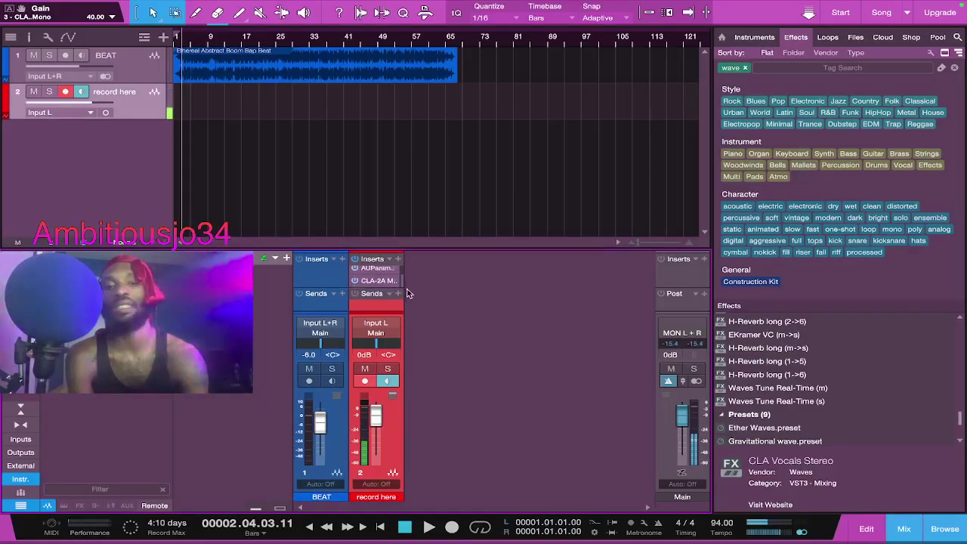
scroll(785, 380, down, 3)
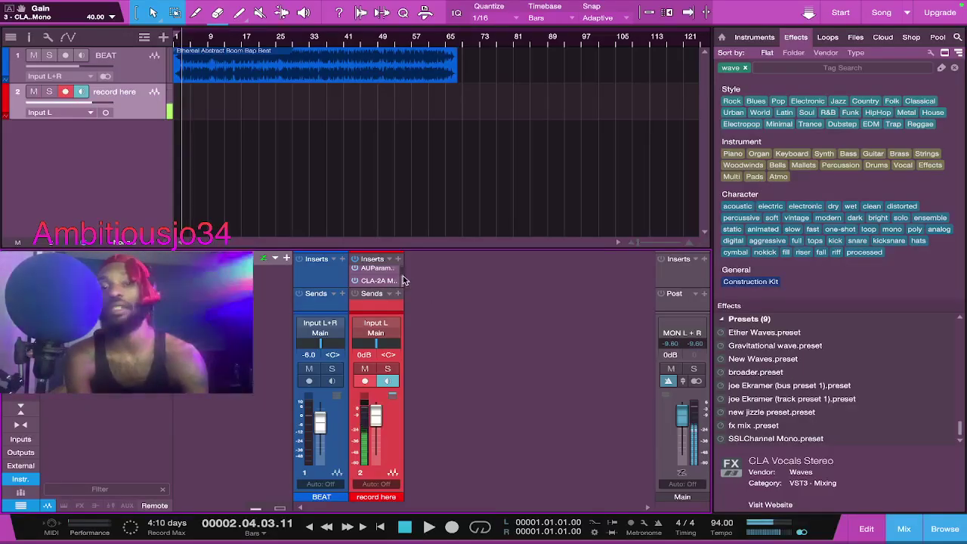
scroll(404, 284, up, 1)
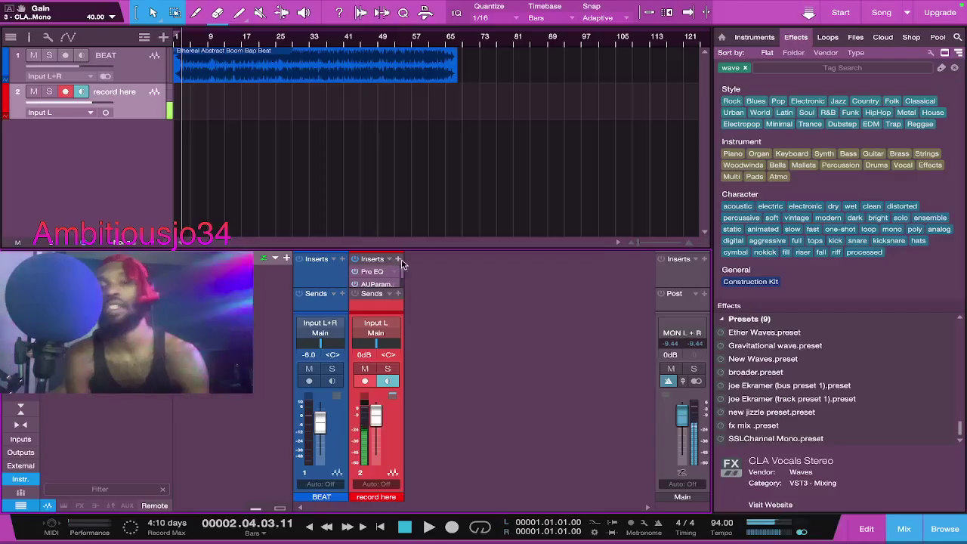
right_click(379, 304)
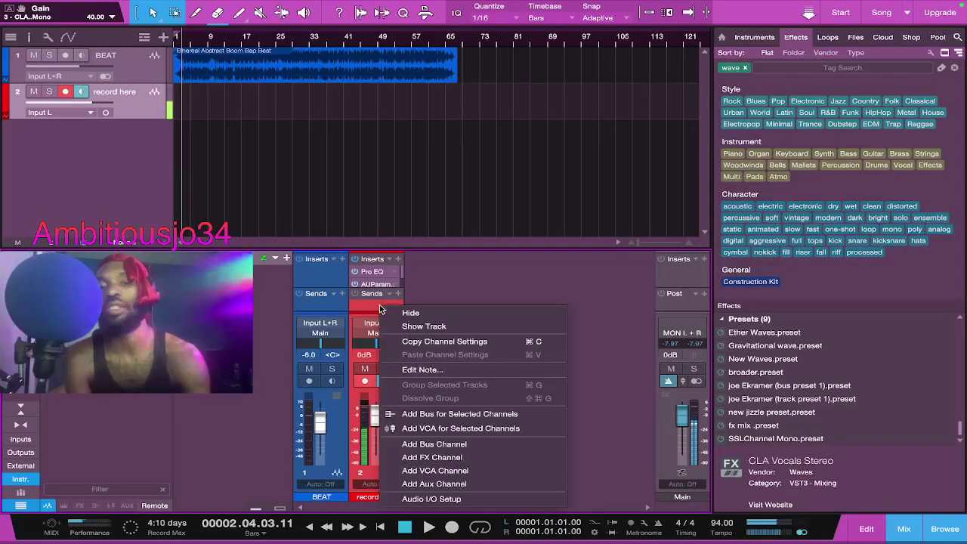
click(452, 279)
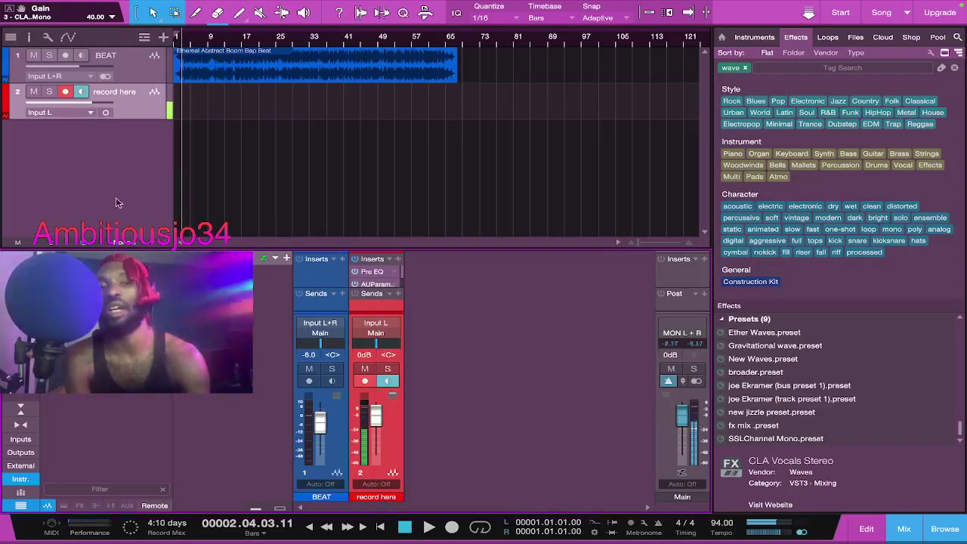
Step: Duplicate the "record here" track, and duplicate its copy once more to get three vocal tracks
right_click(129, 111)
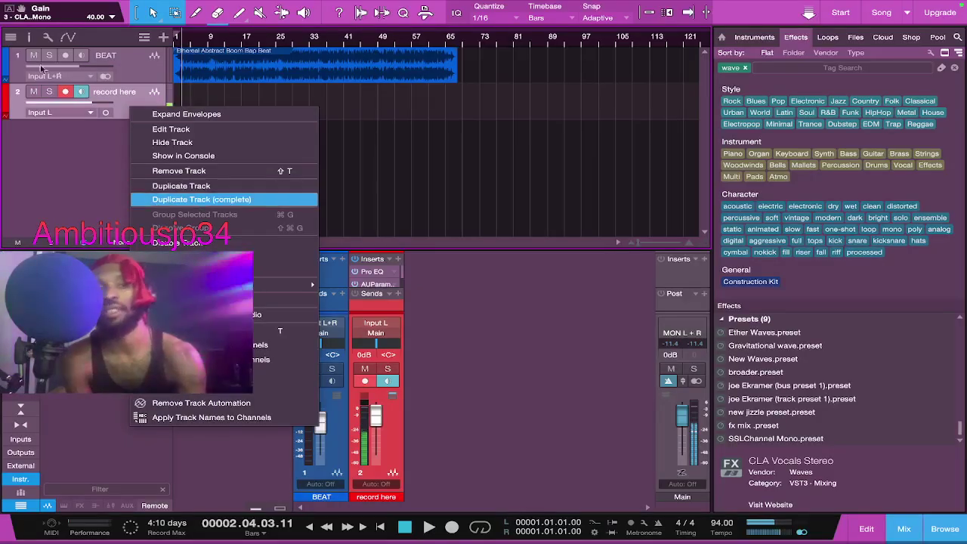
click(185, 188)
right_click(128, 136)
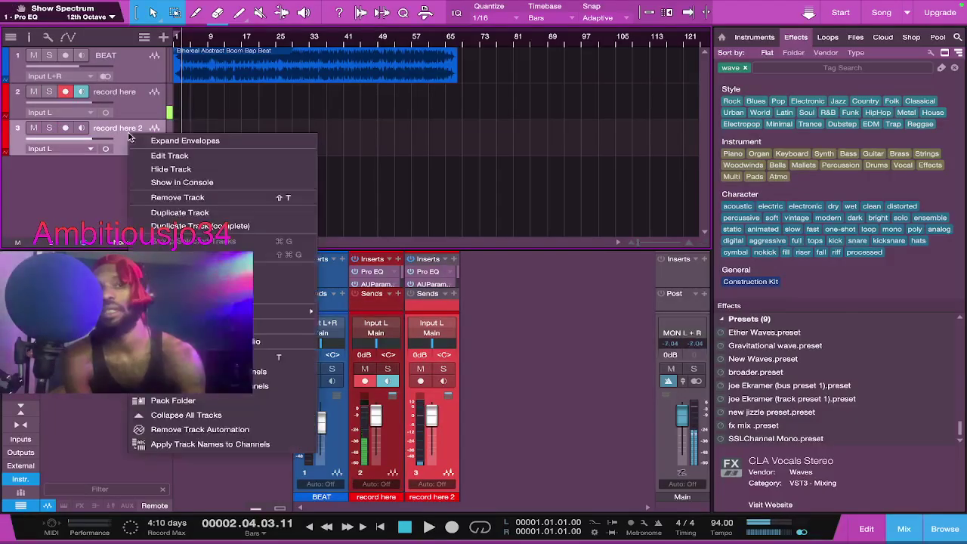
click(170, 215)
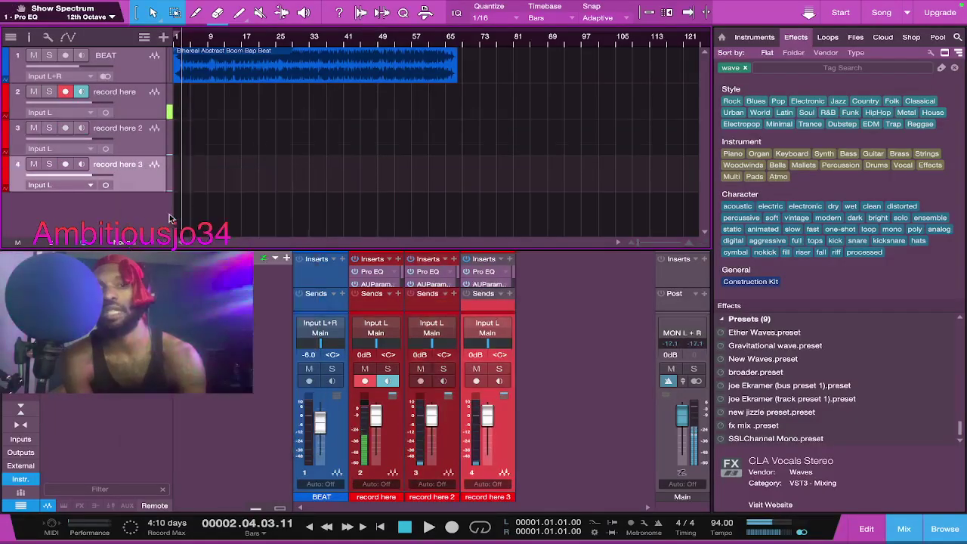
Step: Rename the first duplicated vocal track, "record here 2", as "main 1"
double_click(109, 129)
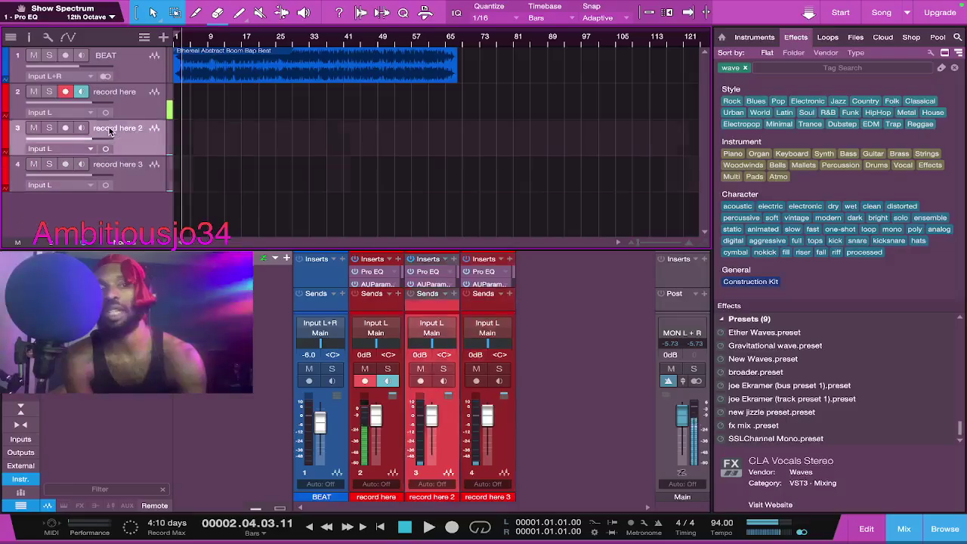
text(ma)
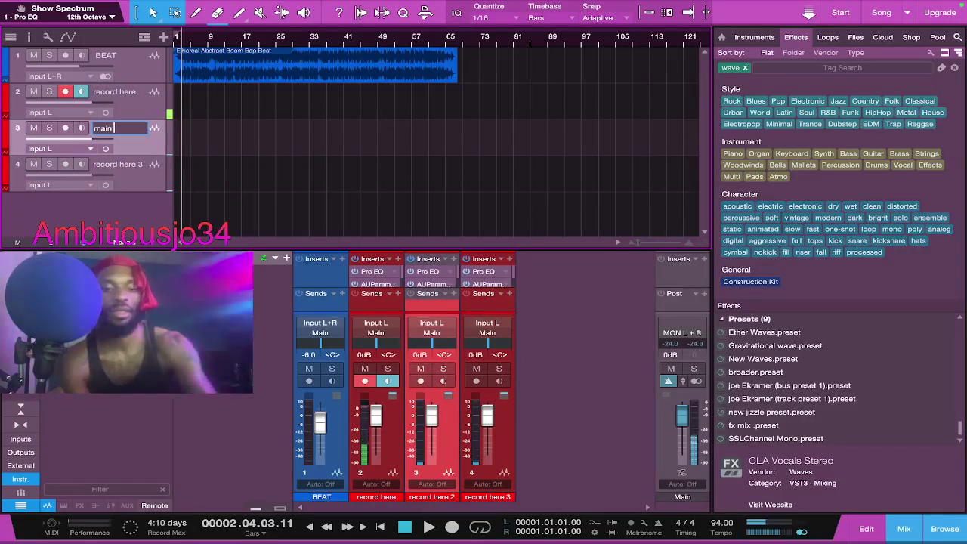
text(in )
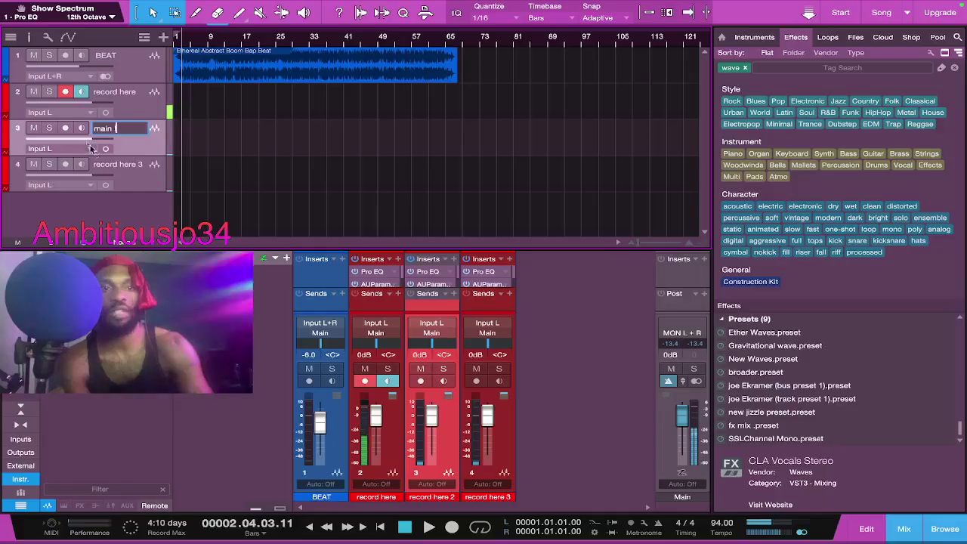
text(!)
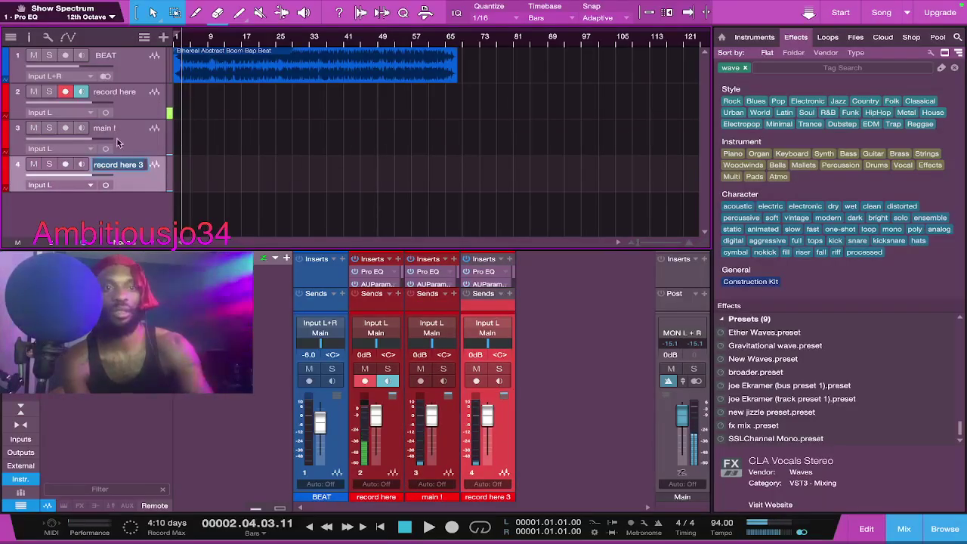
key(Return)
double_click(110, 129)
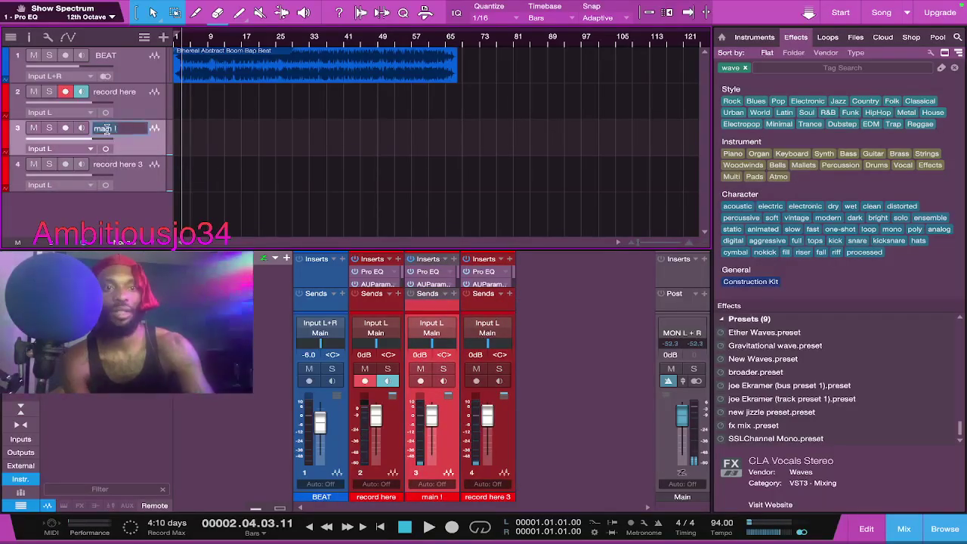
key(BackSpace)
text(1)
key(Return)
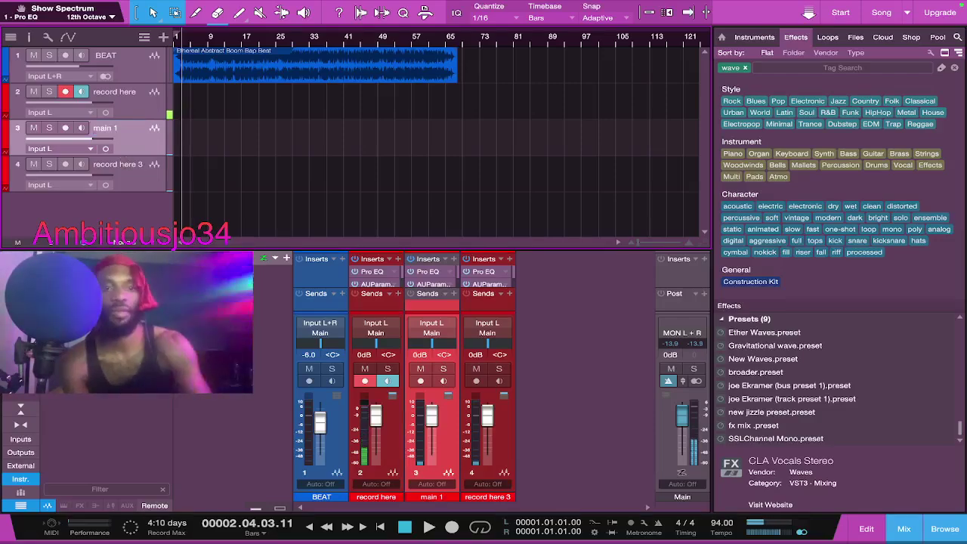
Step: Rename the vocal track "record here 3" as "main 2" and move the "record here" track below it
double_click(121, 164)
text(m)
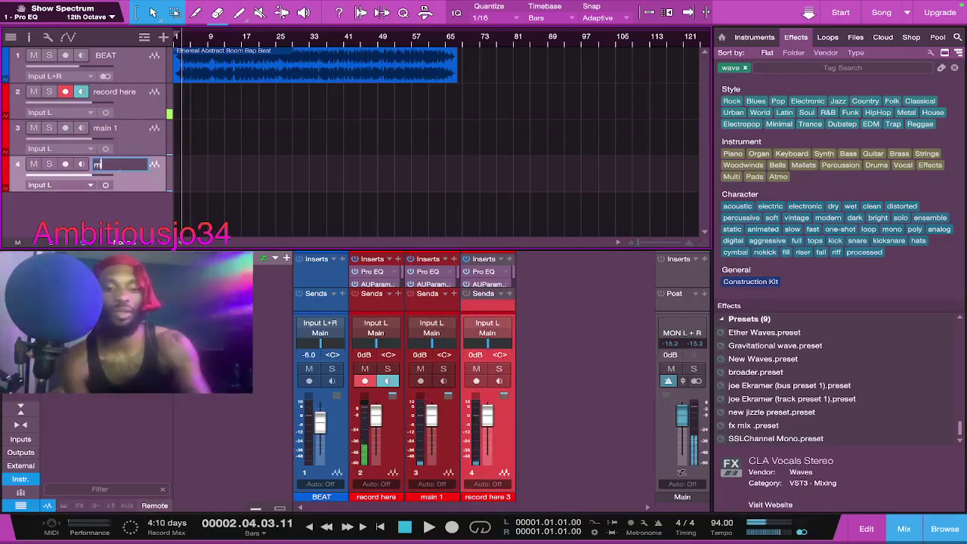
text(ain 2)
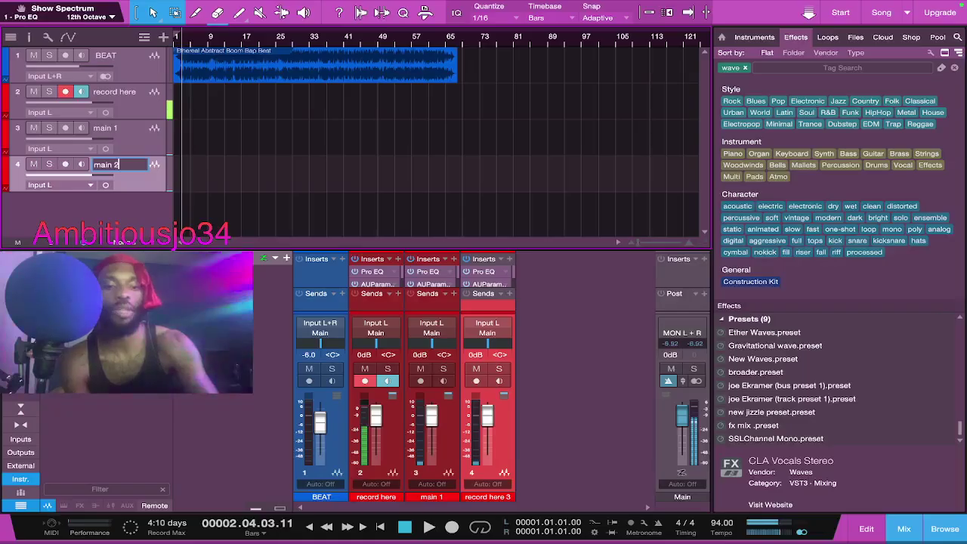
key(Return)
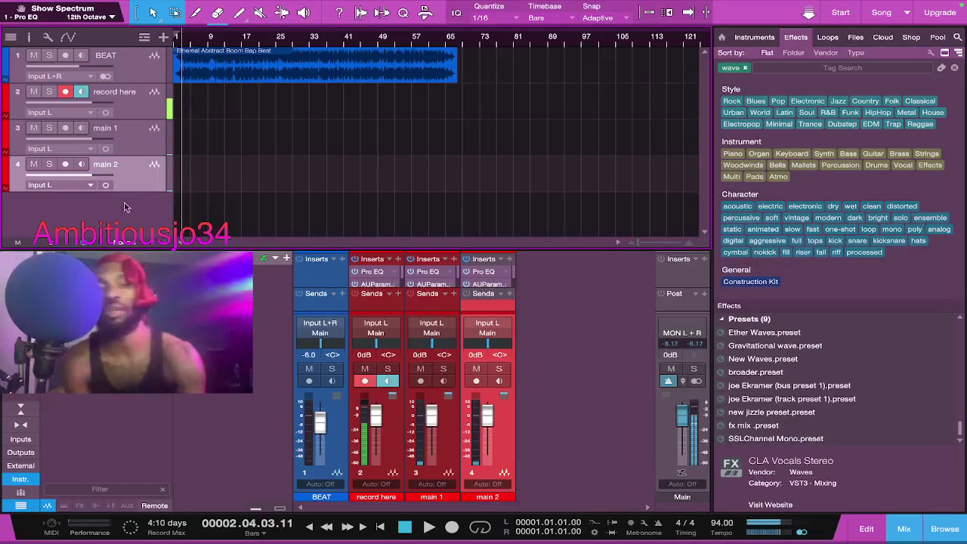
click(117, 111)
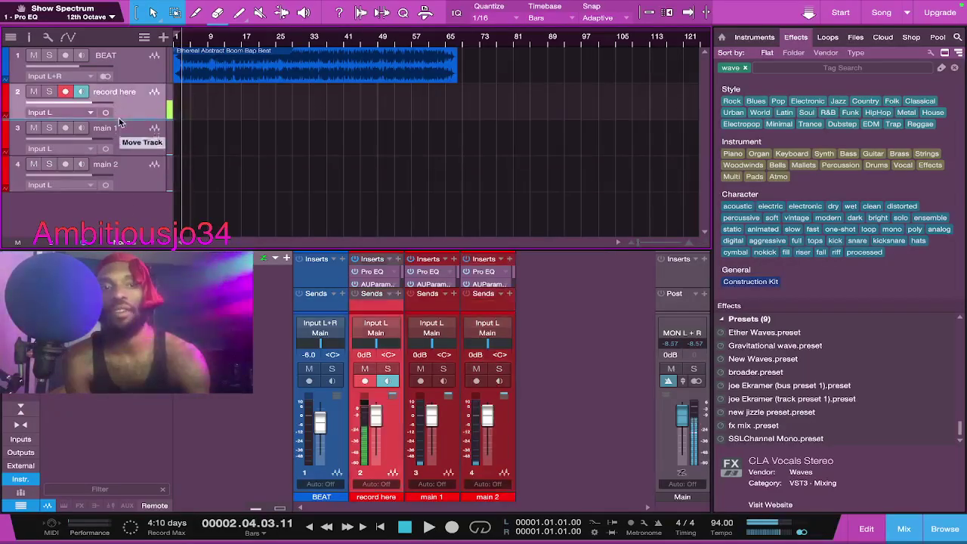
drag(125, 197, 125, 192)
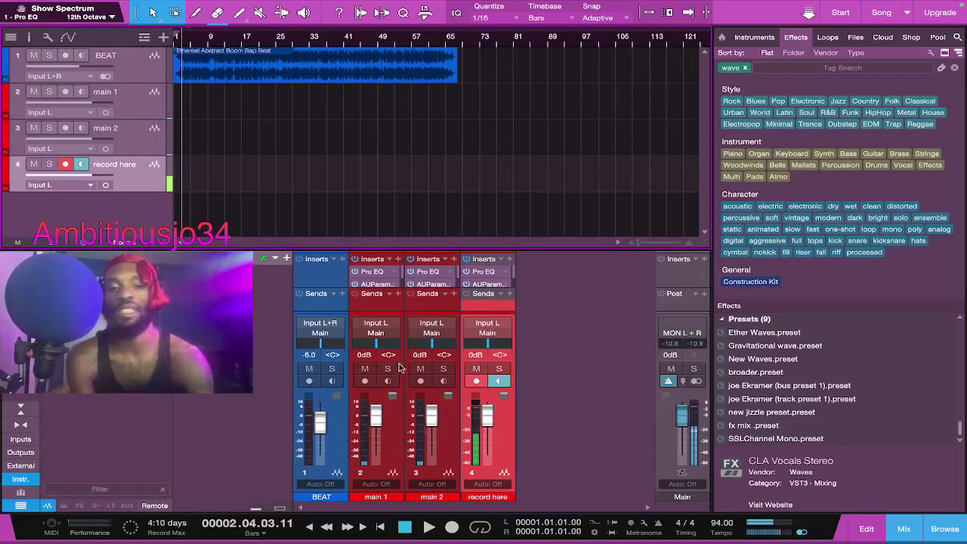
click(435, 499)
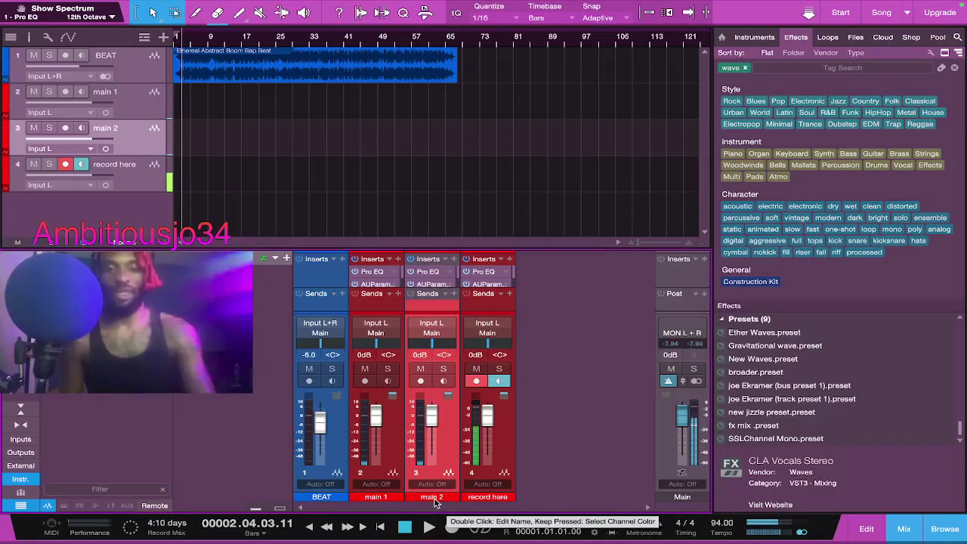
double_click(434, 498)
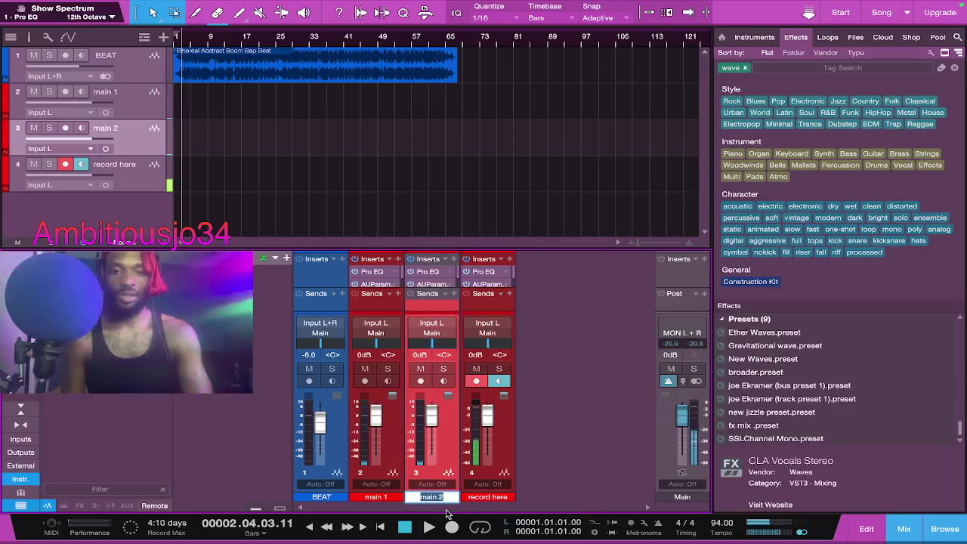
click(438, 465)
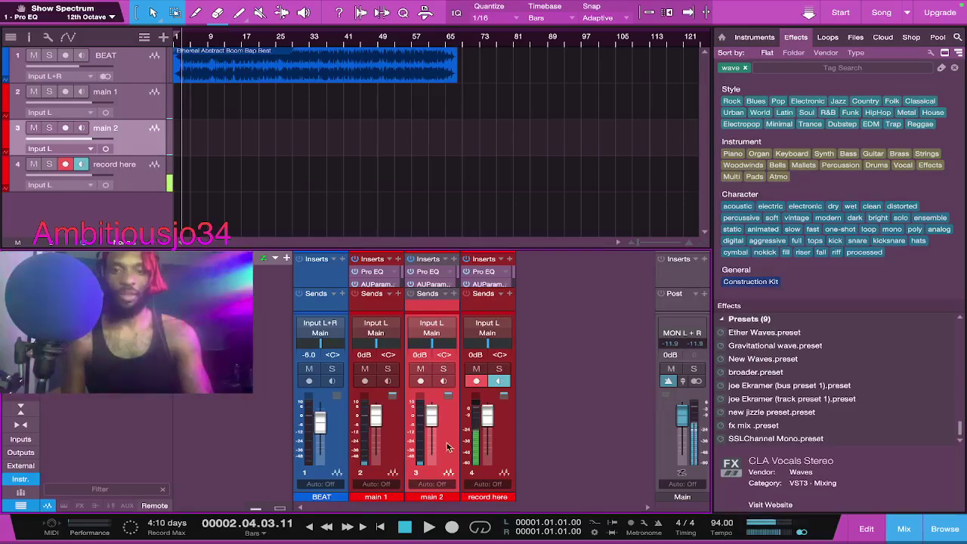
double_click(412, 497)
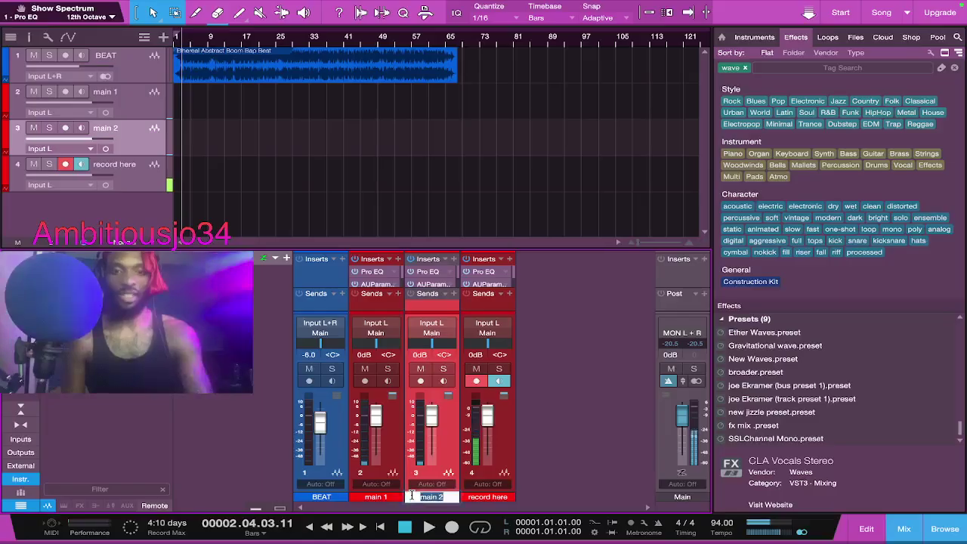
click(244, 209)
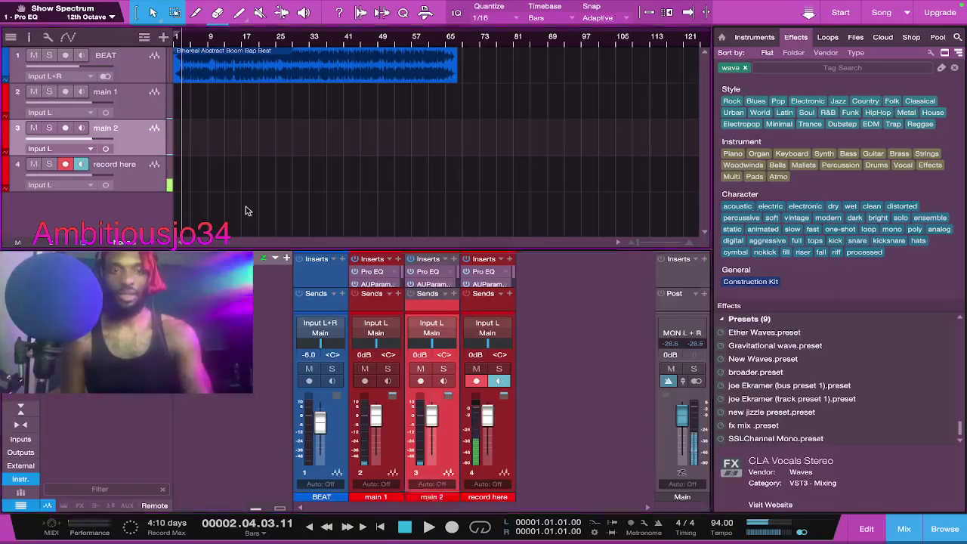
Step: Try a yellow colour on the "record here" track and restore its red colour
click(4, 178)
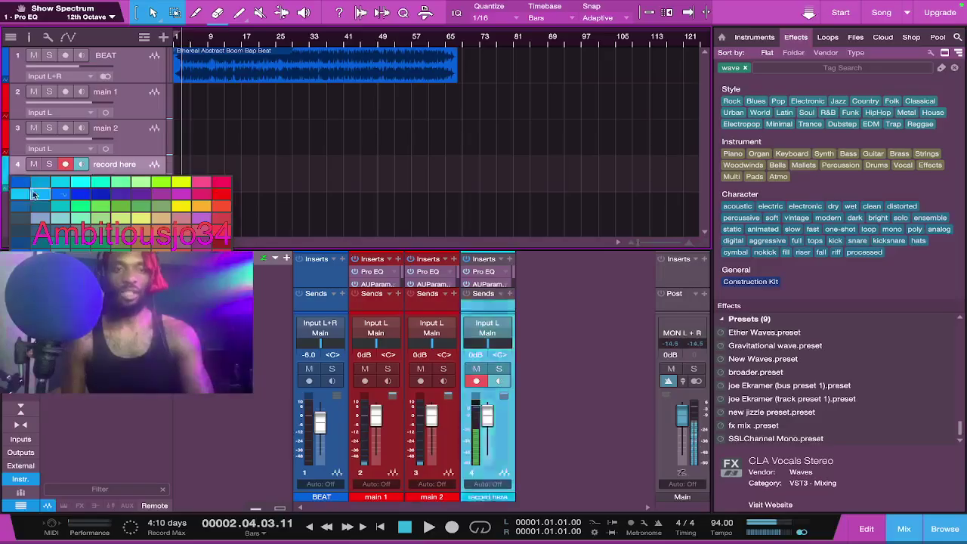
click(181, 183)
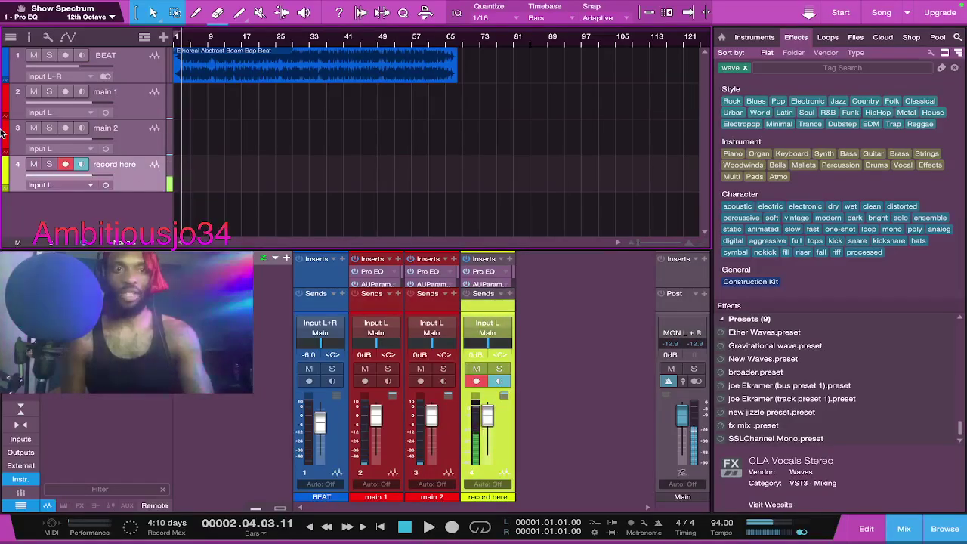
click(4, 178)
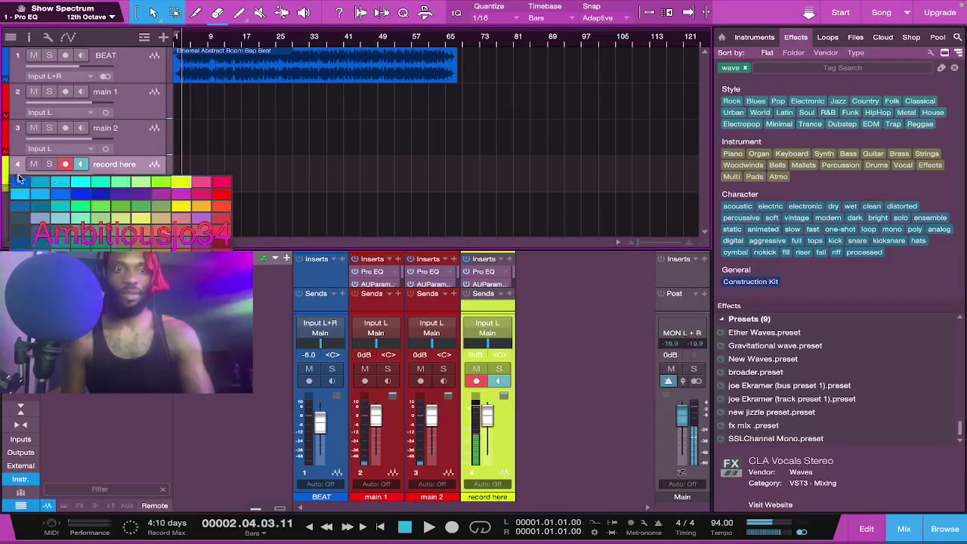
click(86, 175)
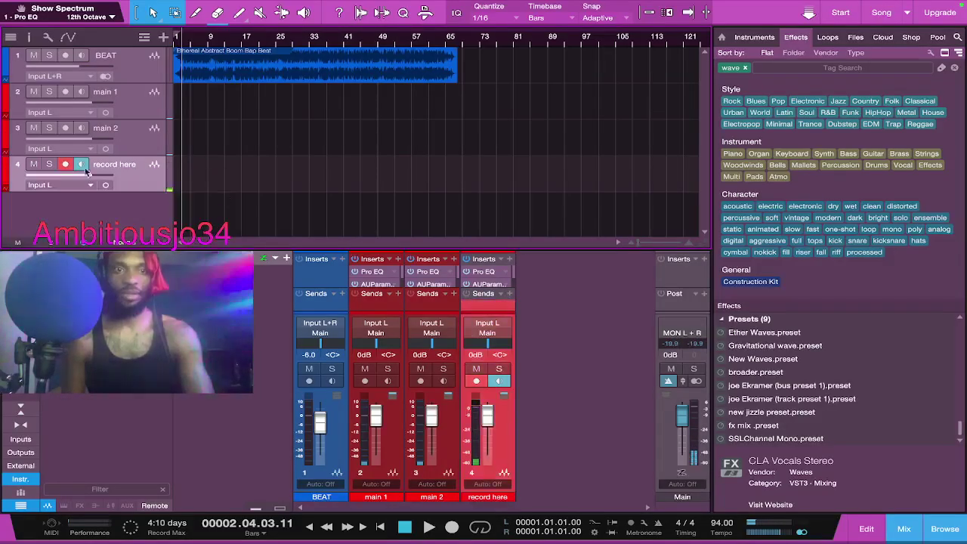
Step: Colour the "main 2" and "main 1" tracks yellow
click(9, 130)
click(8, 130)
click(185, 163)
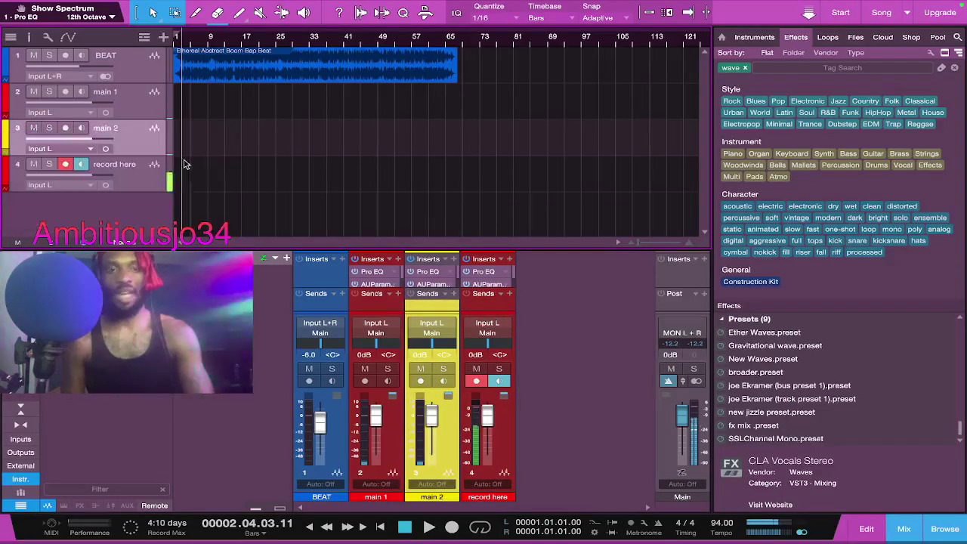
click(4, 110)
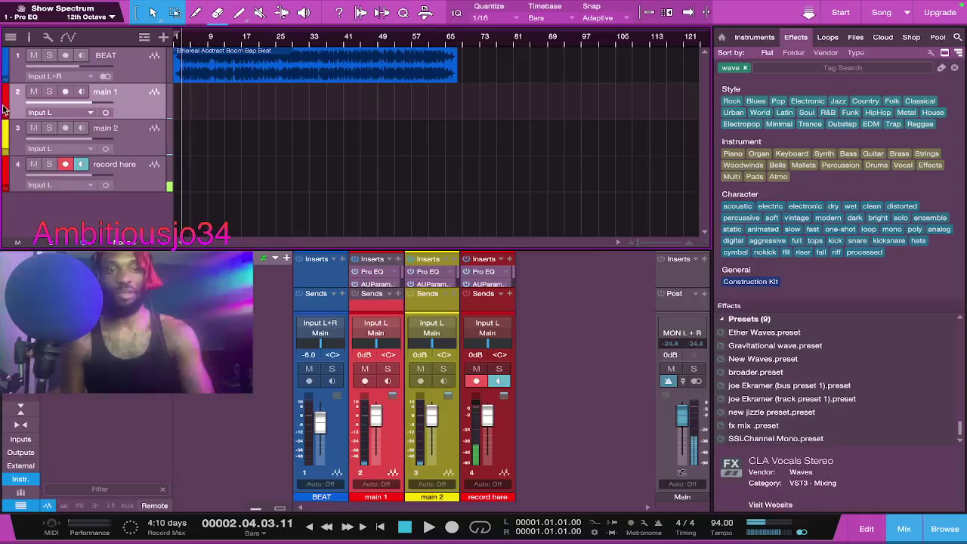
click(3, 110)
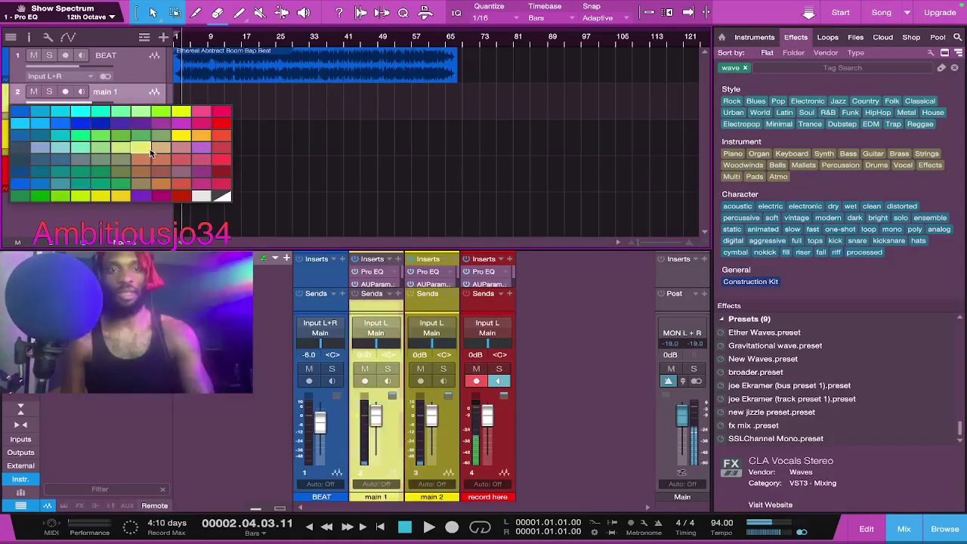
click(180, 135)
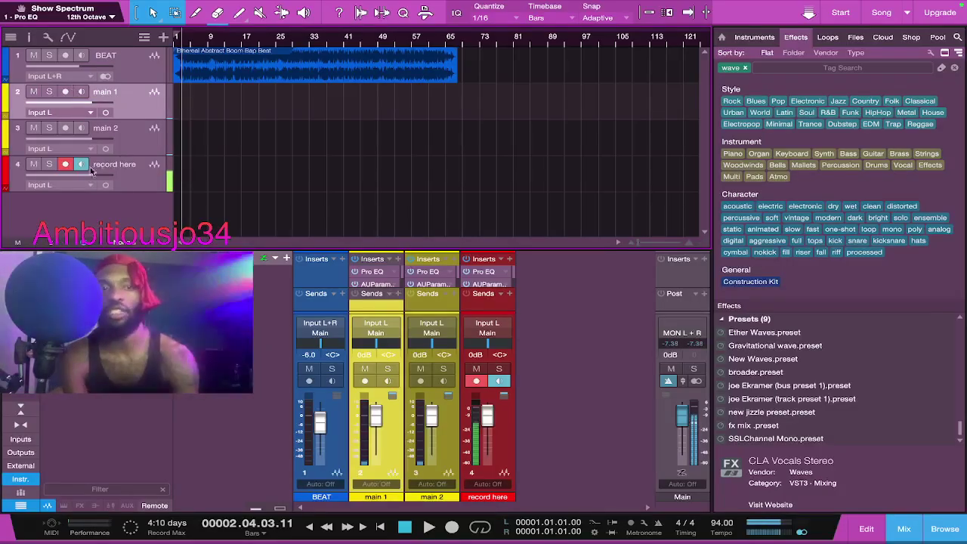
Step: Switch record arming off and back on for "record here", and check its mixer channel options
click(65, 165)
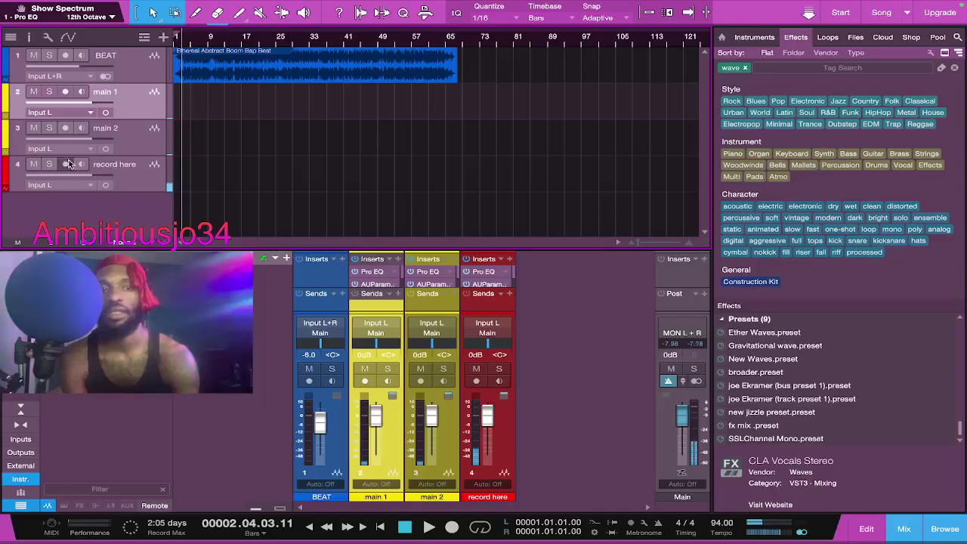
click(65, 165)
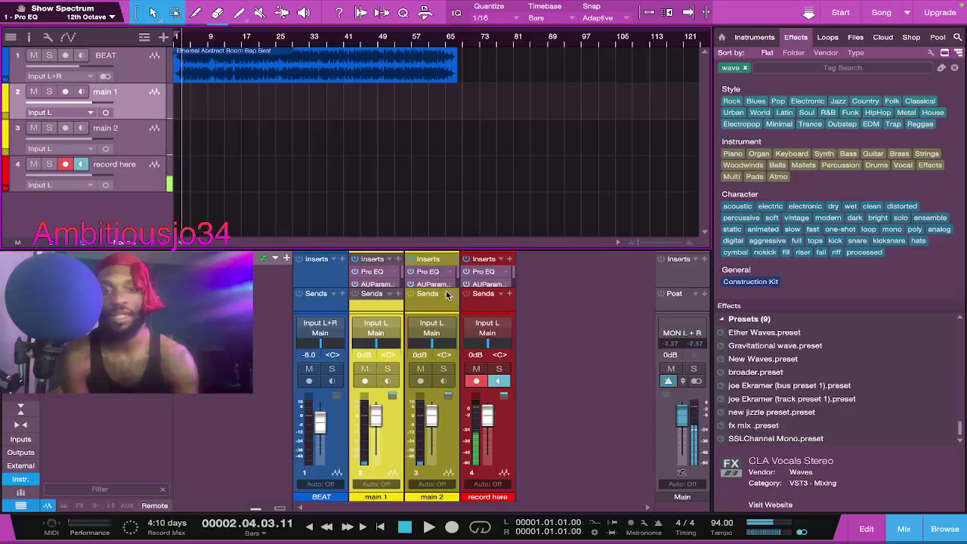
click(496, 309)
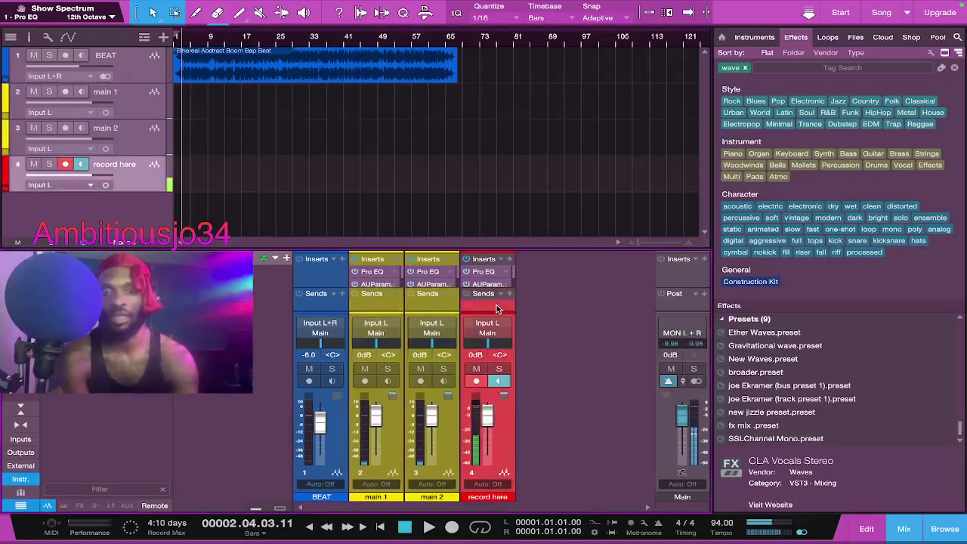
right_click(497, 308)
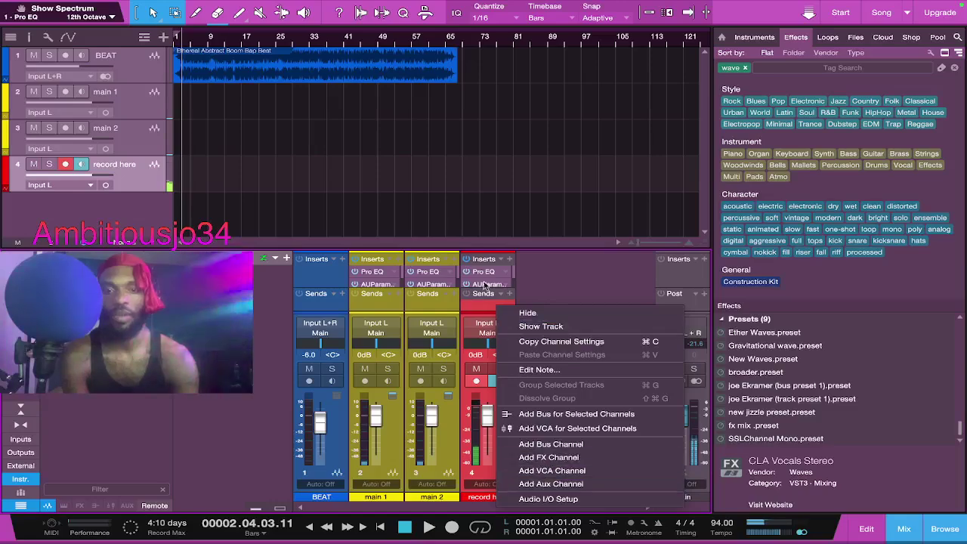
click(444, 213)
Step: Duplicate the "record here" track, and duplicate the new copy once more to add two tracks below it
right_click(132, 170)
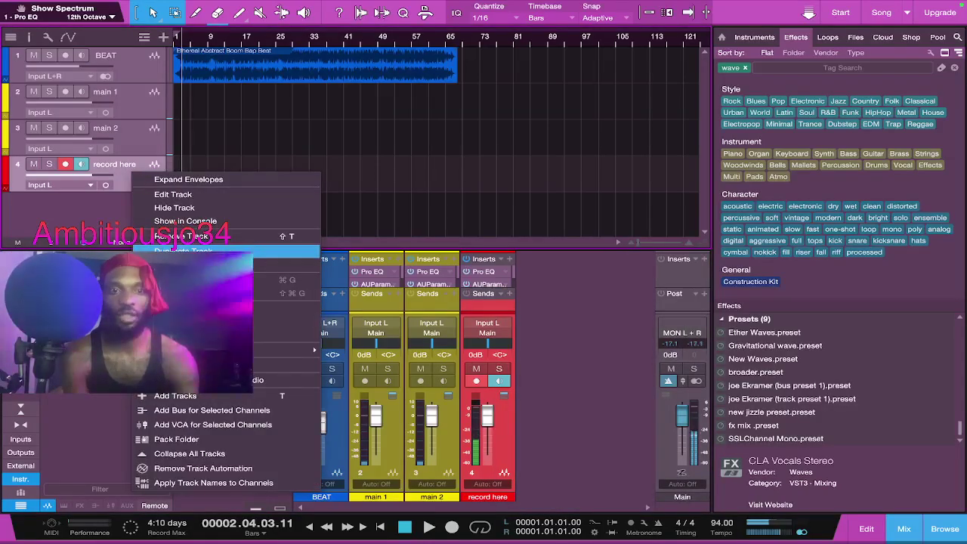
click(181, 251)
right_click(137, 210)
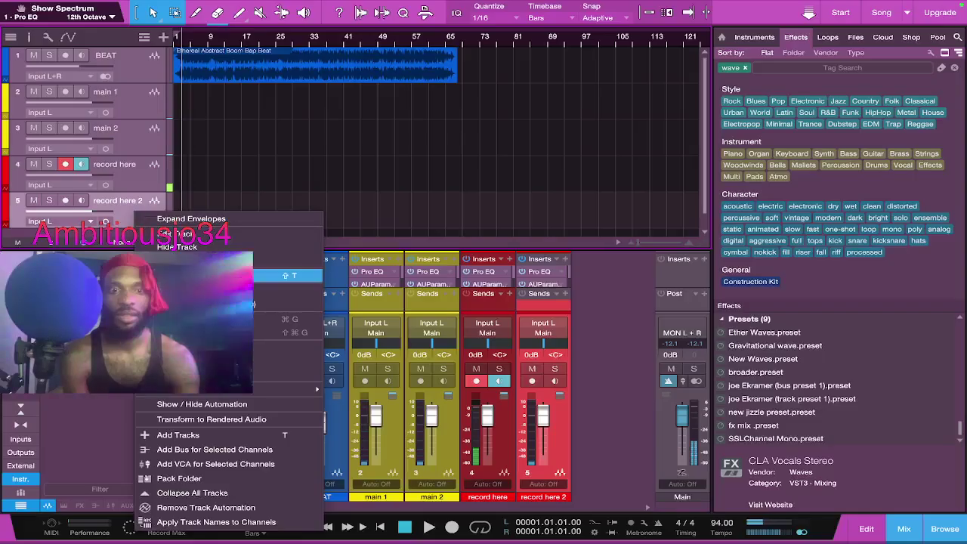
click(298, 292)
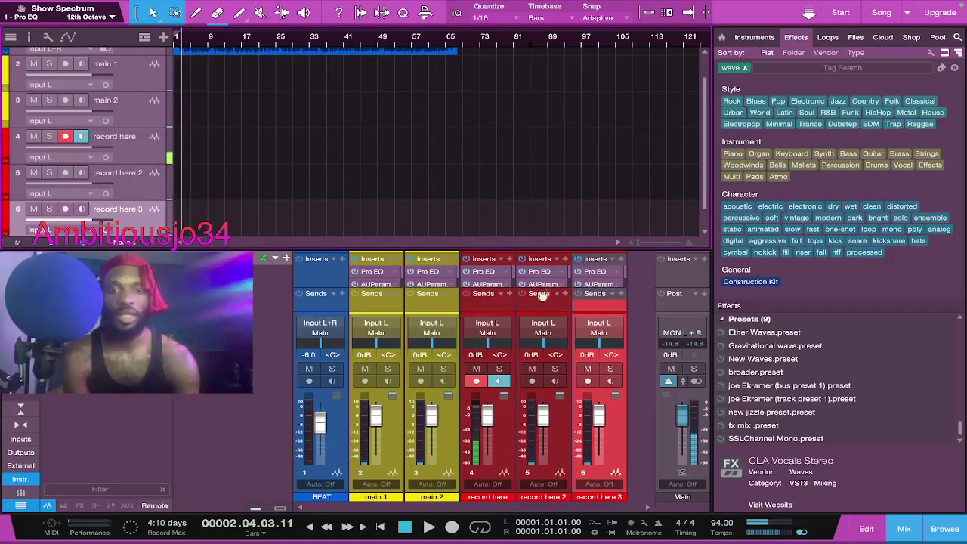
Step: Rename both new duplicates, "record here 2" and "record here 3", as "ad libs"
click(535, 499)
double_click(535, 499)
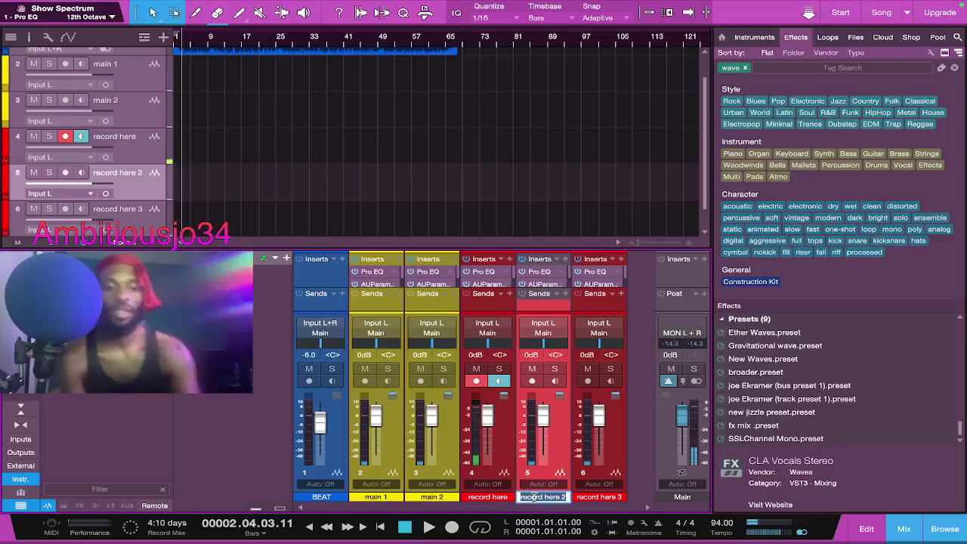
text(ac libs)
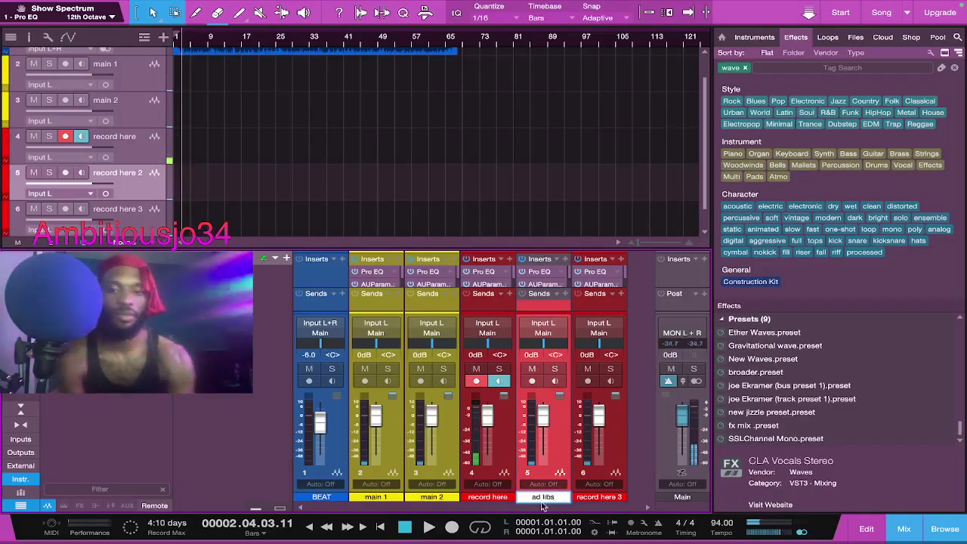
key(Return)
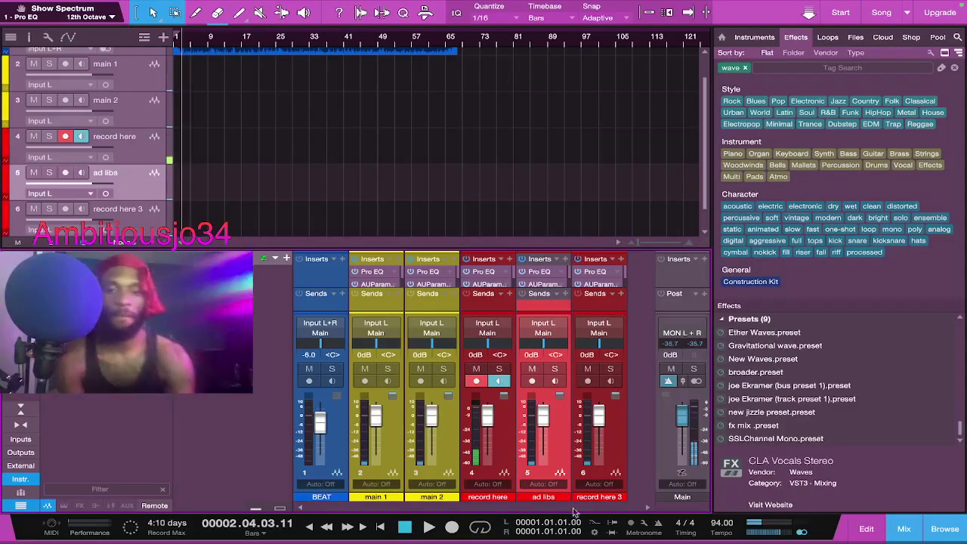
double_click(593, 497)
text(ad )
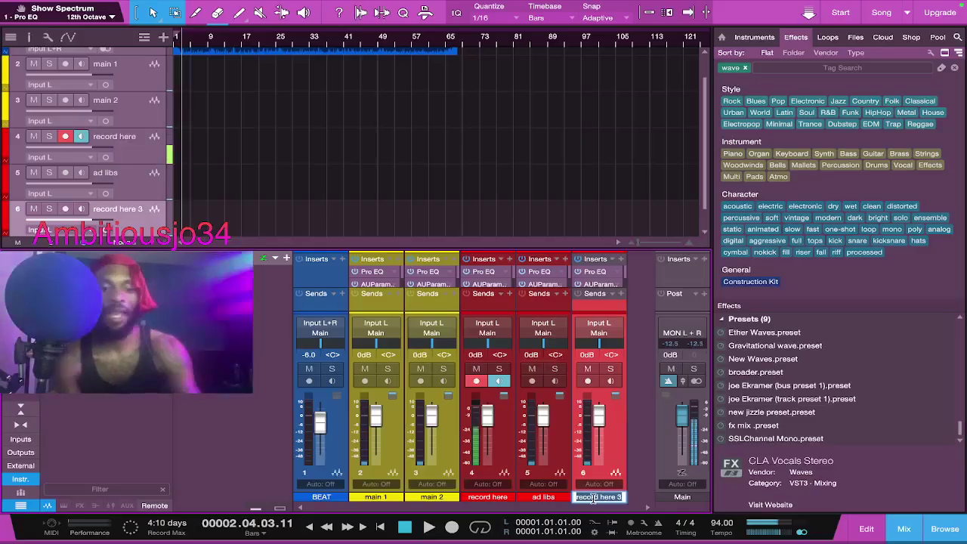
text(libs)
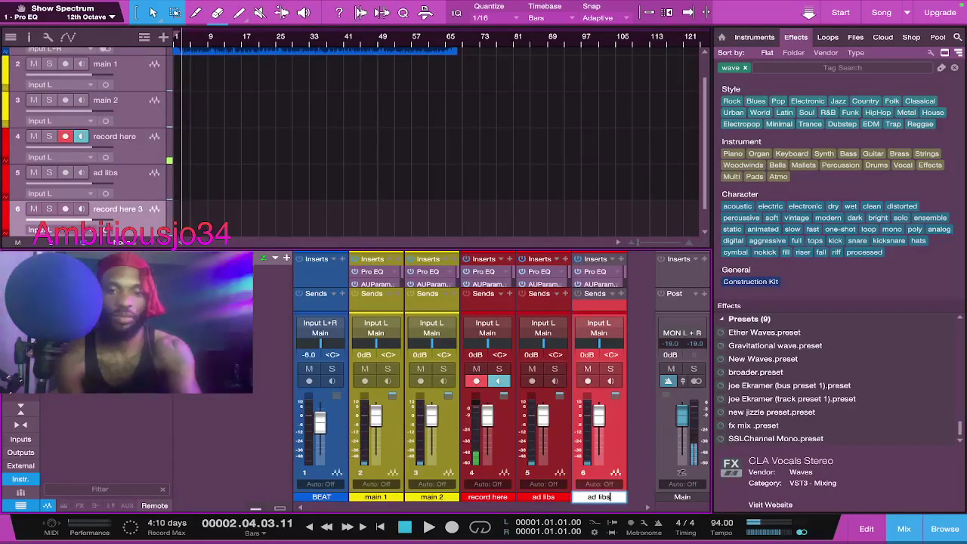
key(Return)
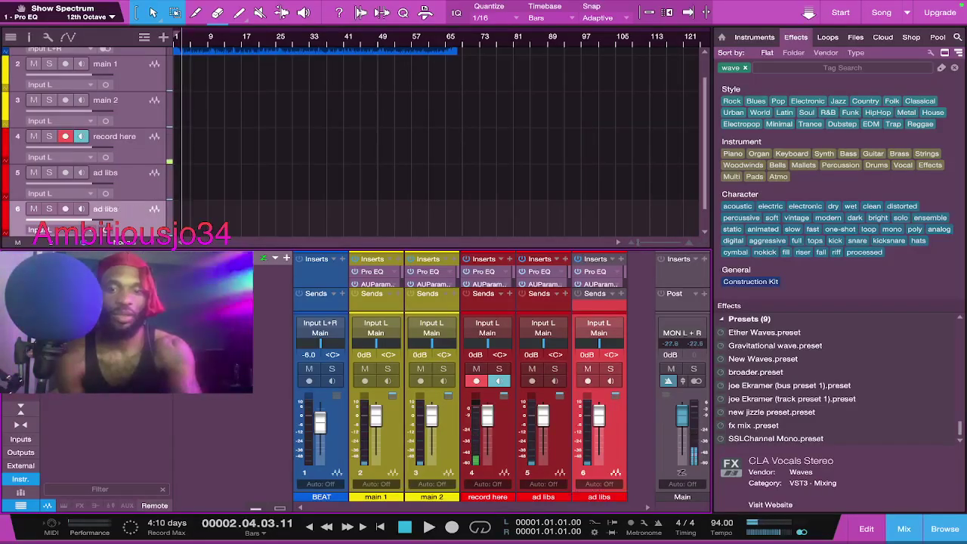
Step: Colour both "ad libs" tracks white
click(3, 181)
click(13, 176)
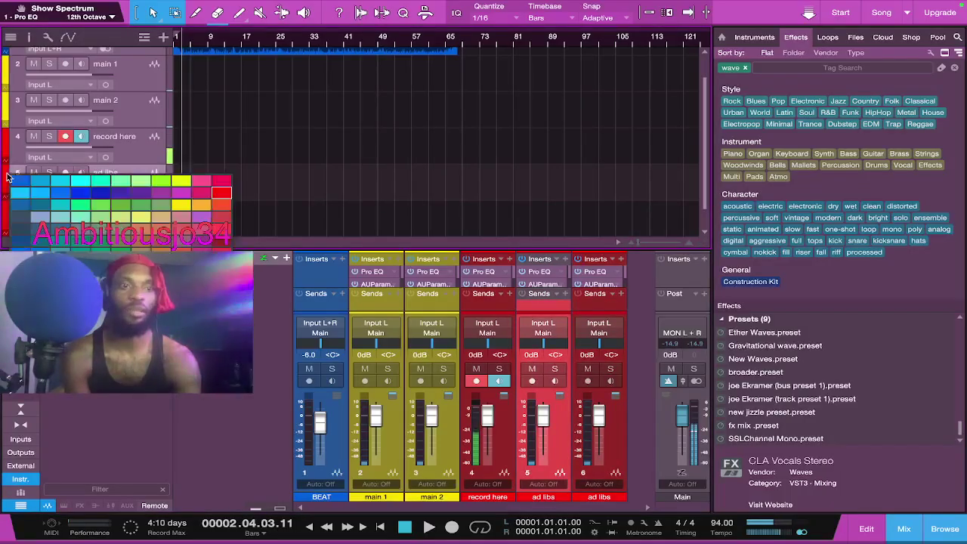
click(57, 242)
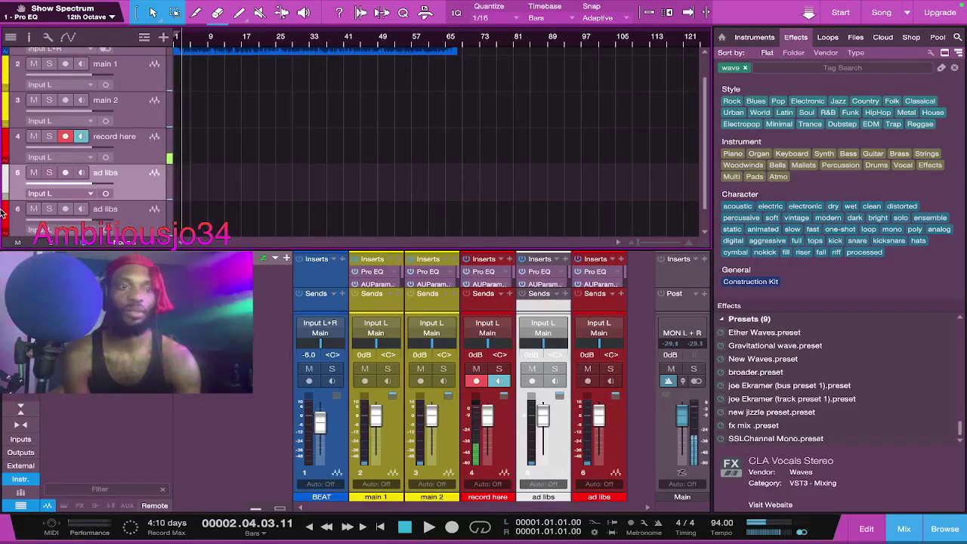
click(62, 229)
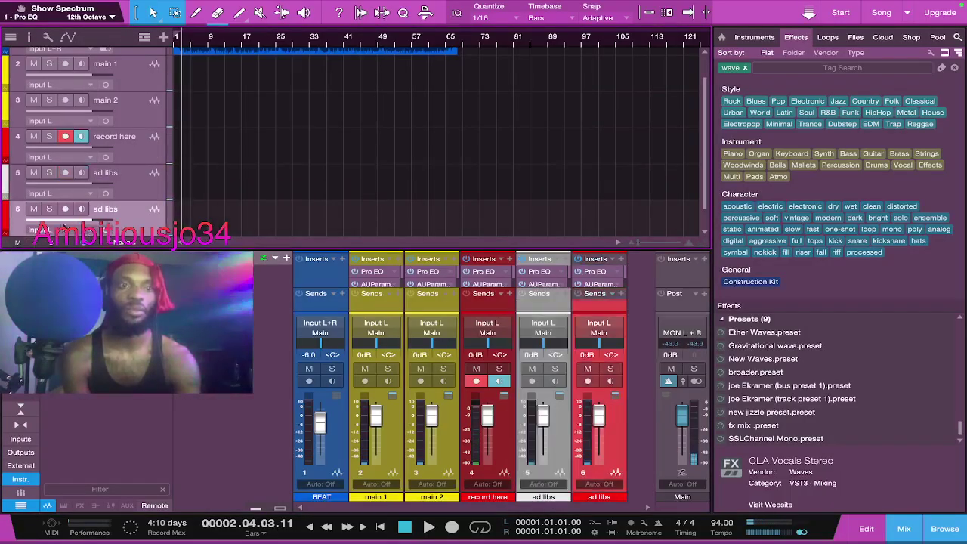
click(13, 213)
click(2, 225)
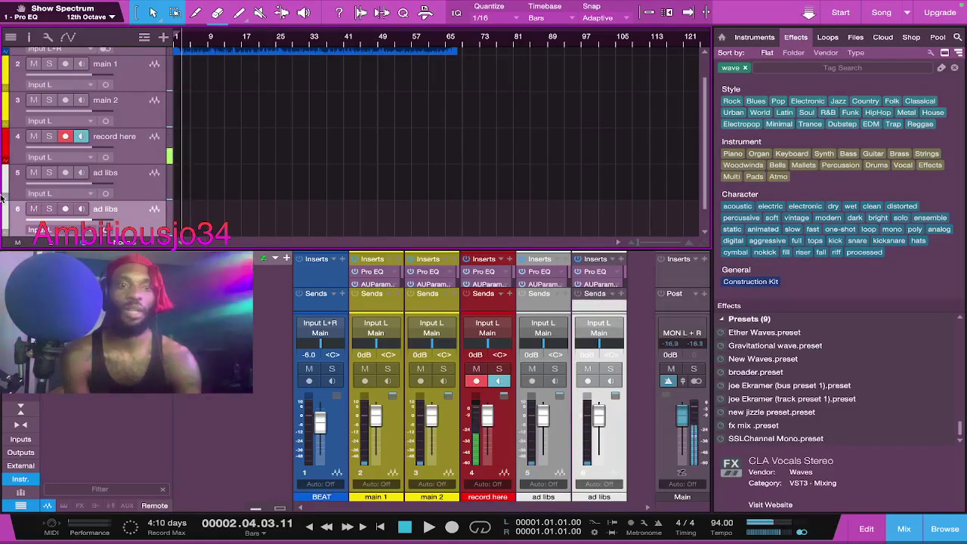
Step: Recolour both "ad libs" tracks from white to bright turquoise
click(4, 189)
click(6, 181)
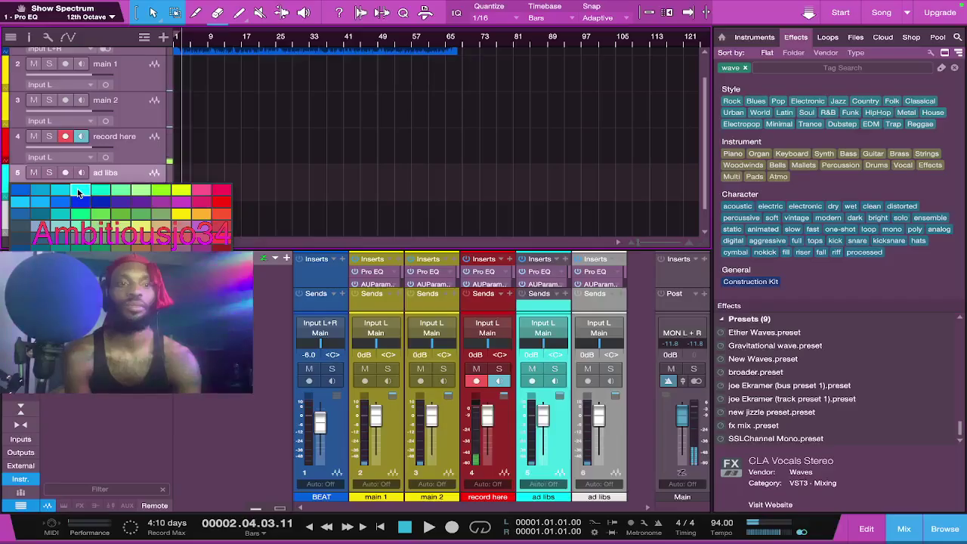
click(79, 192)
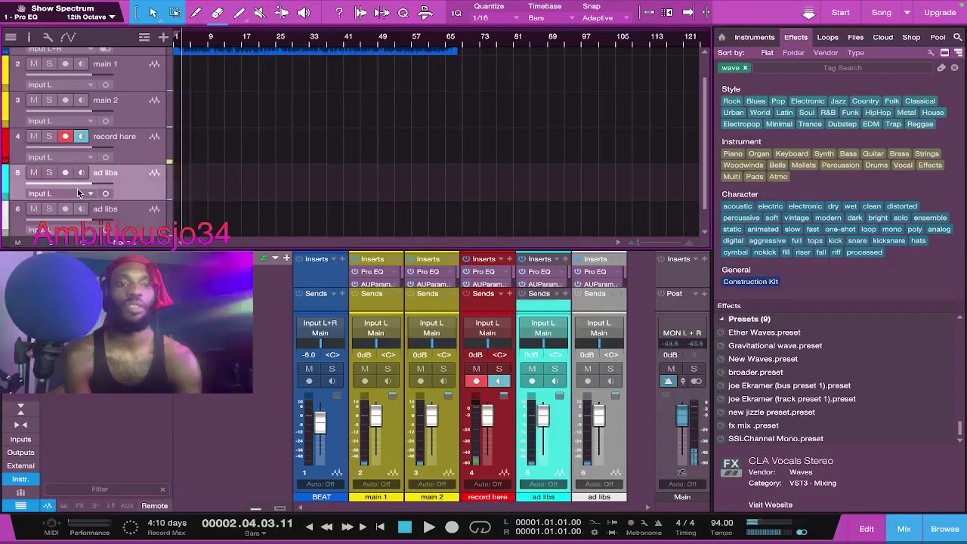
click(485, 498)
double_click(597, 497)
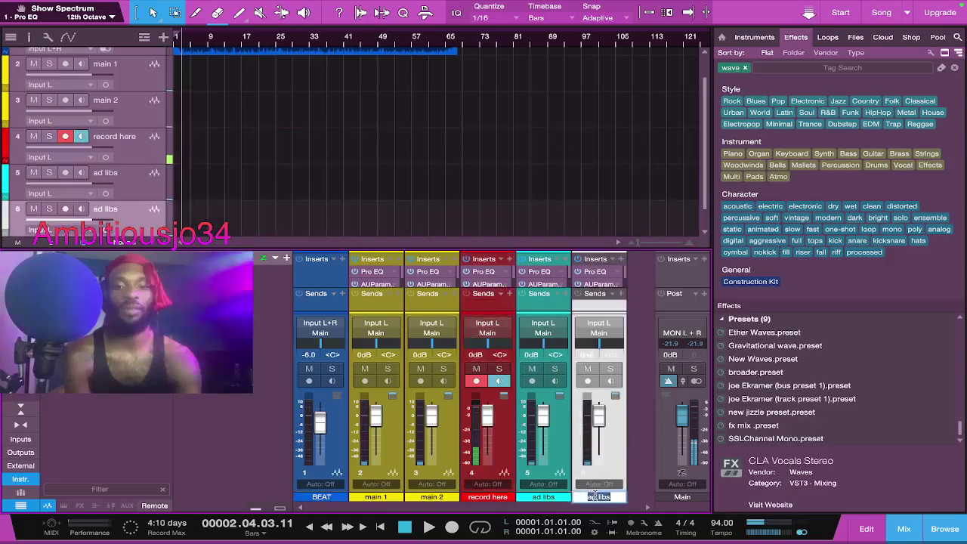
drag(594, 497, 578, 496)
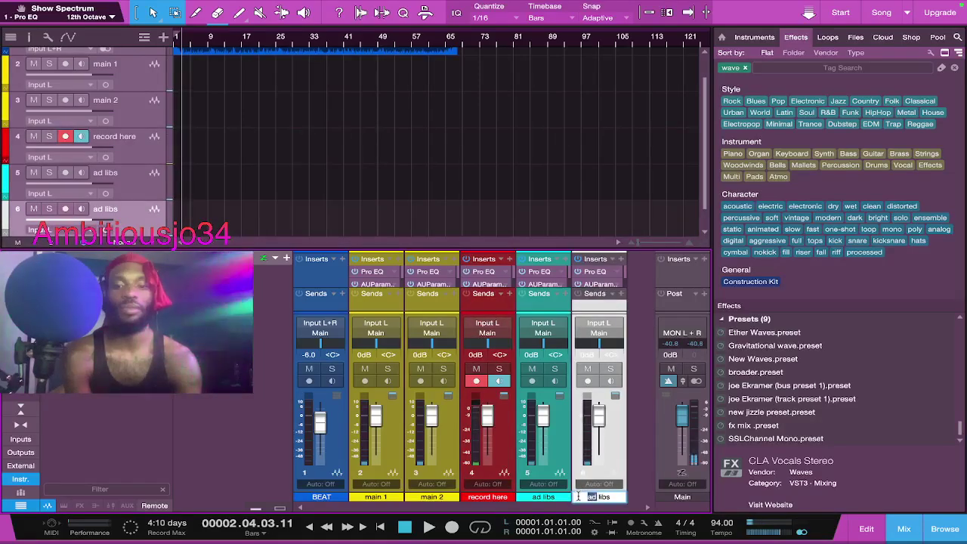
triple_click(579, 497)
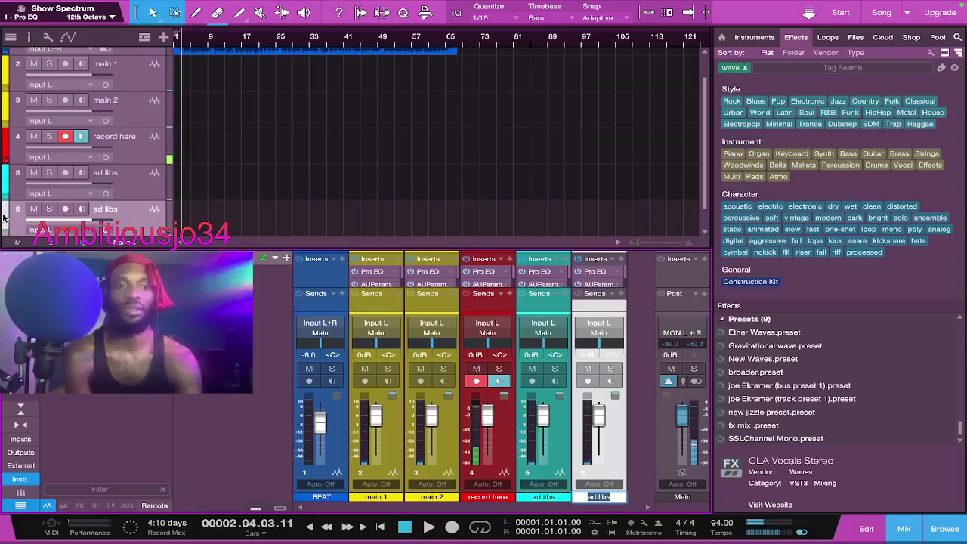
key(Return)
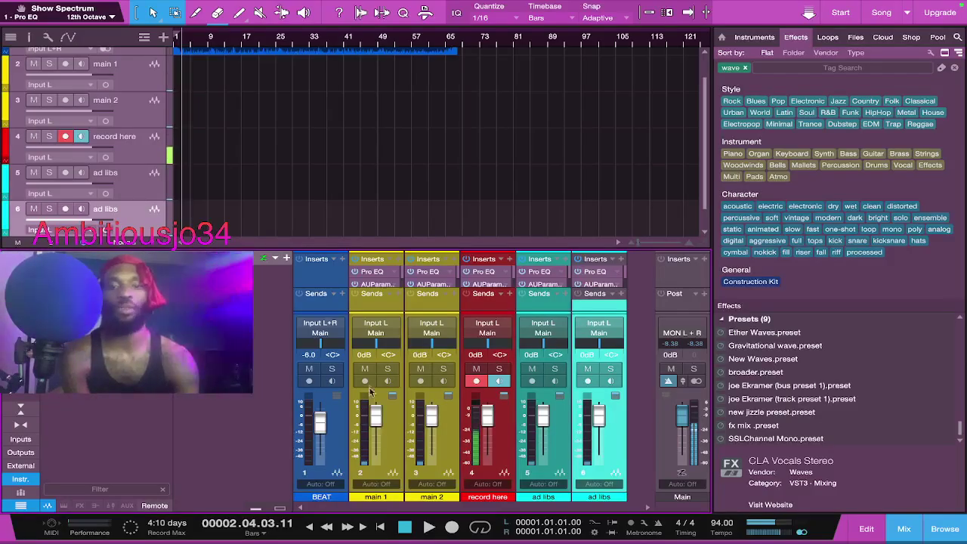
Step: Rename the two turquoise tracks "ad libs 1" and "ad libs 2"
double_click(559, 496)
text(ad libs 1)
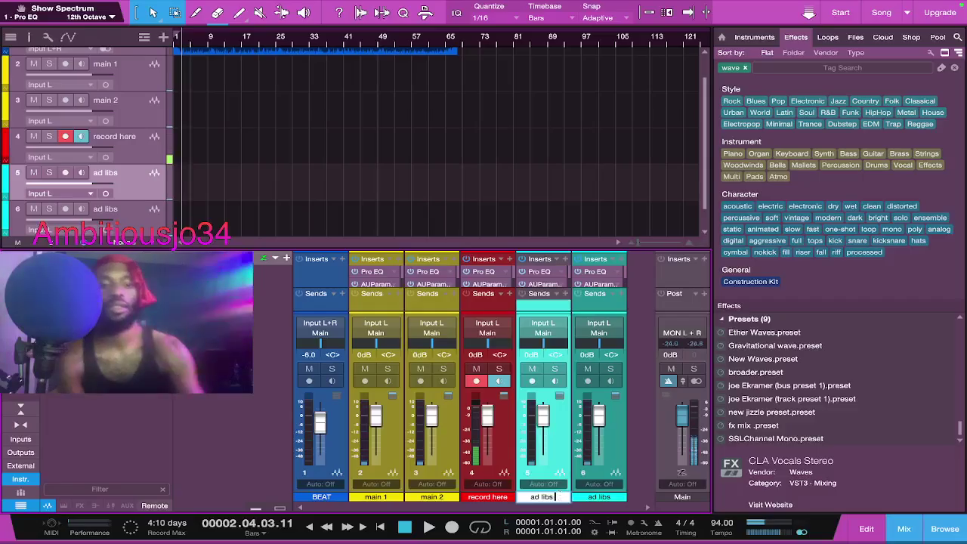
double_click(614, 495)
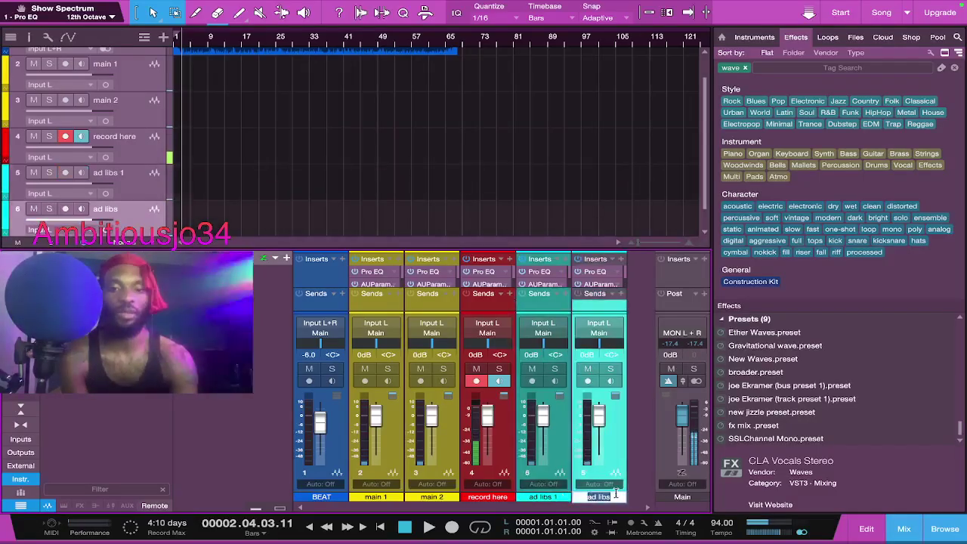
text(ad libs 2)
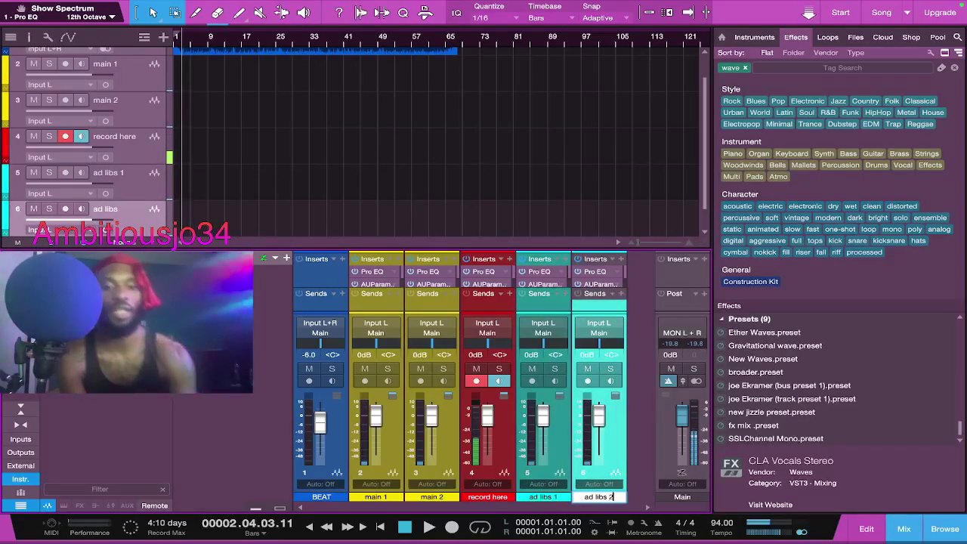
key(Return)
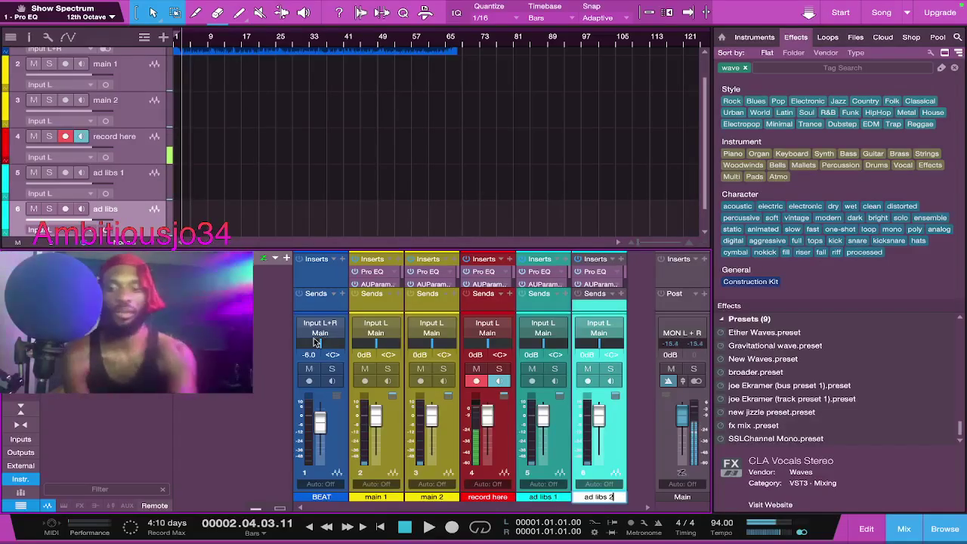
Step: Set the volume of both the "ad libs 1" and "ad libs 2" channels to -17.9 dB
click(333, 355)
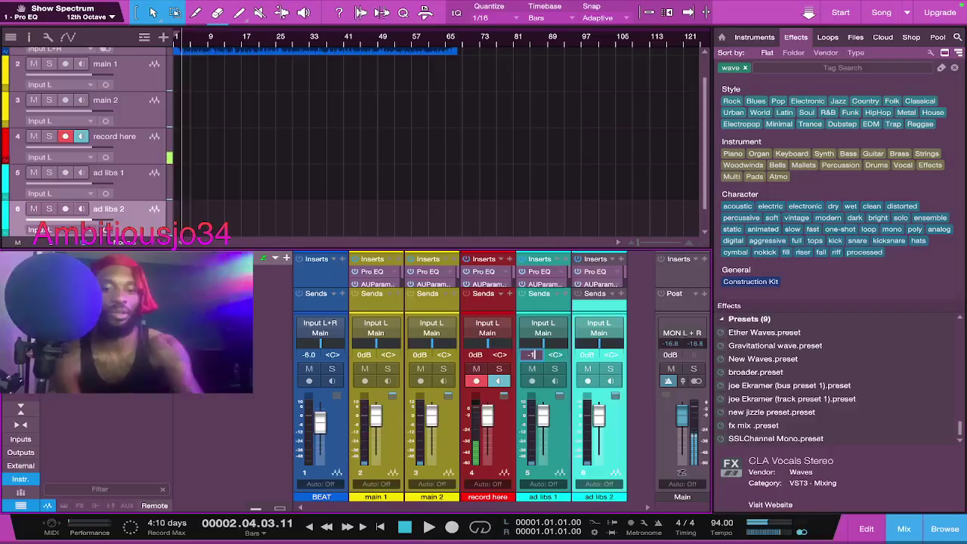
text(.9)
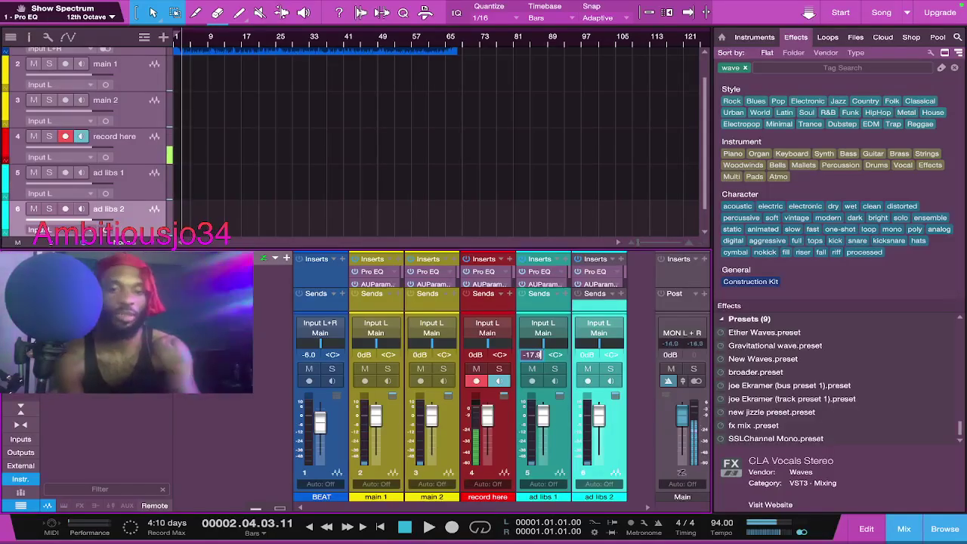
key(Return)
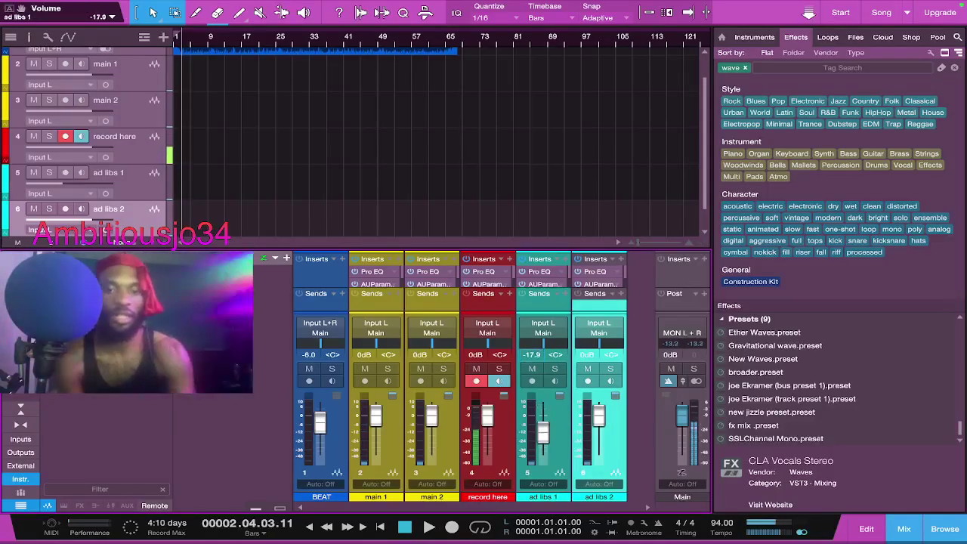
click(587, 355)
text(-17)
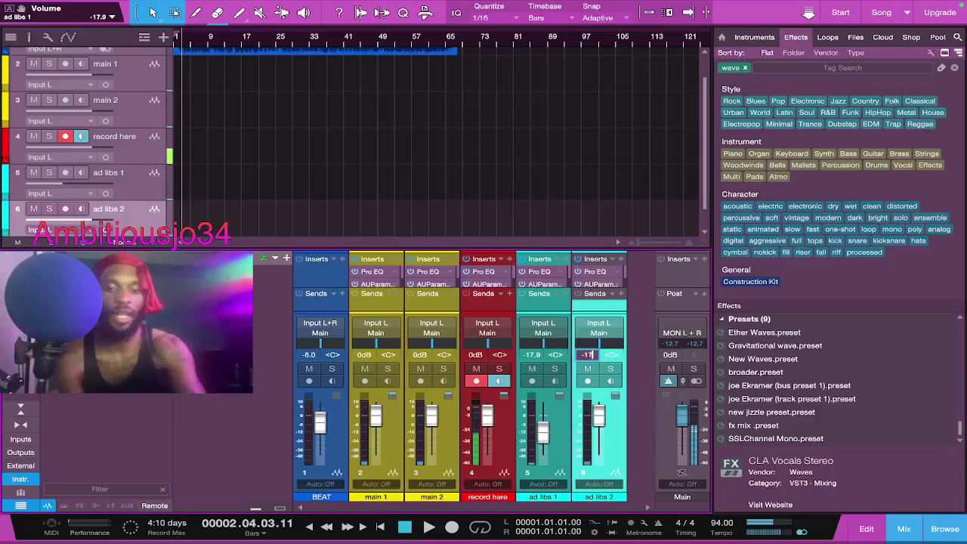
text(.9)
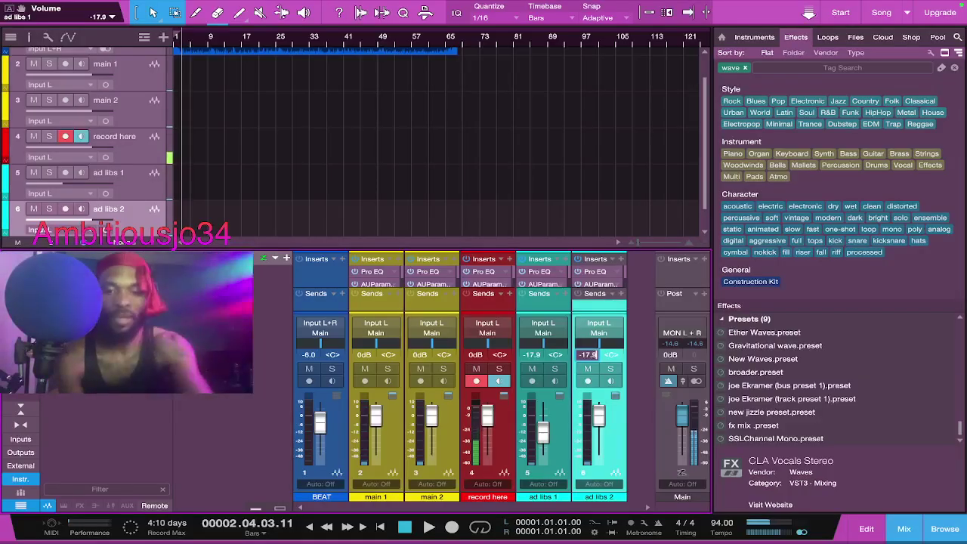
key(Return)
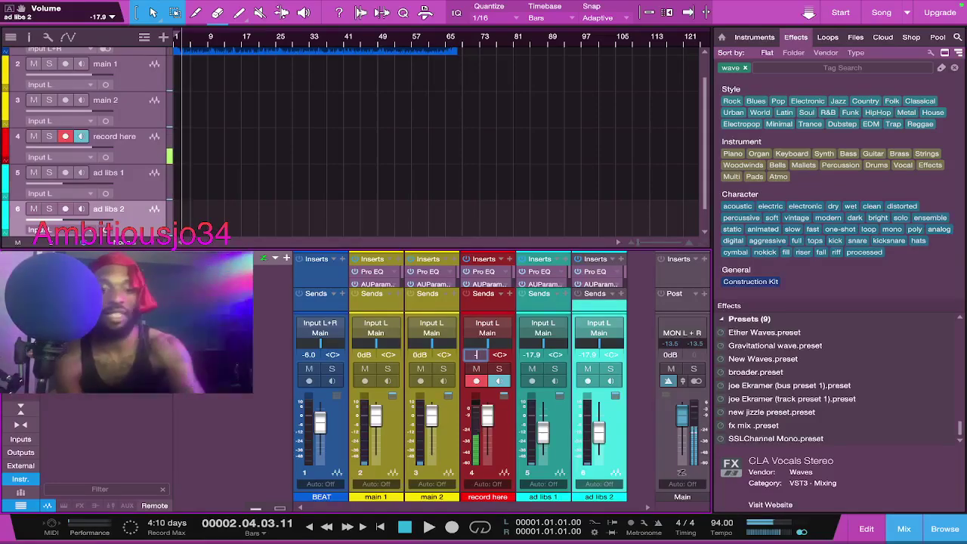
Step: Set the "record here" channel's volume to -11.1 dB
key(Return)
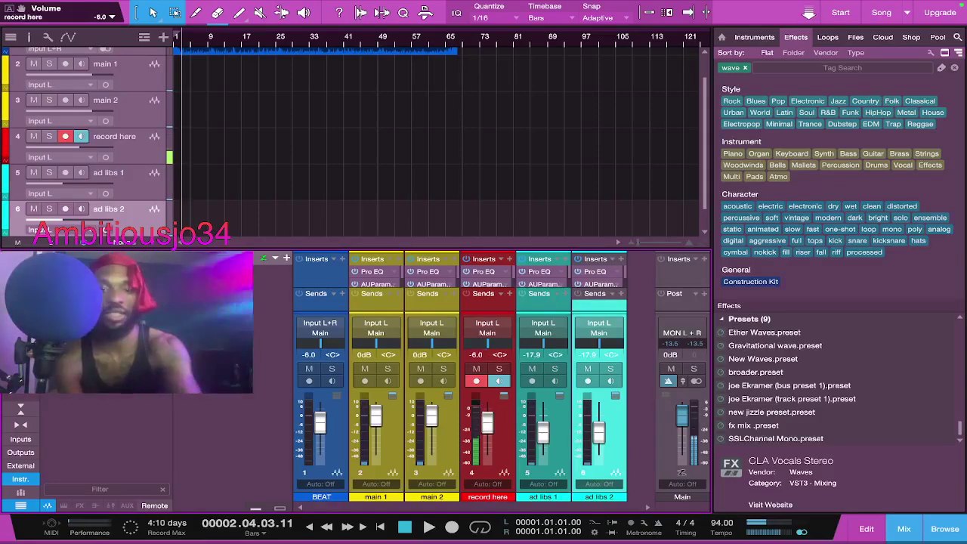
click(476, 358)
text(-11.1)
key(Return)
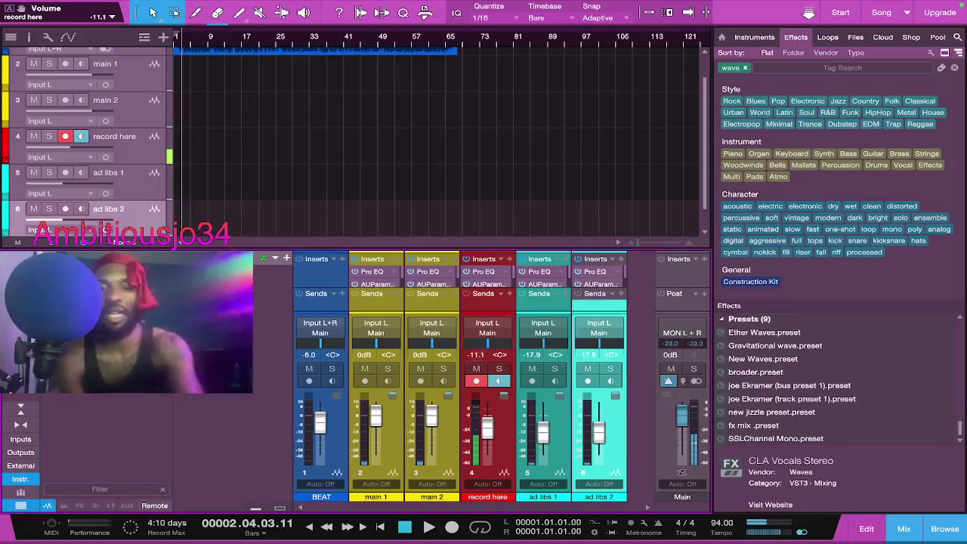
Step: Set the volume of the "main 2" and "main 1" channels to -11.1 dB each
click(417, 354)
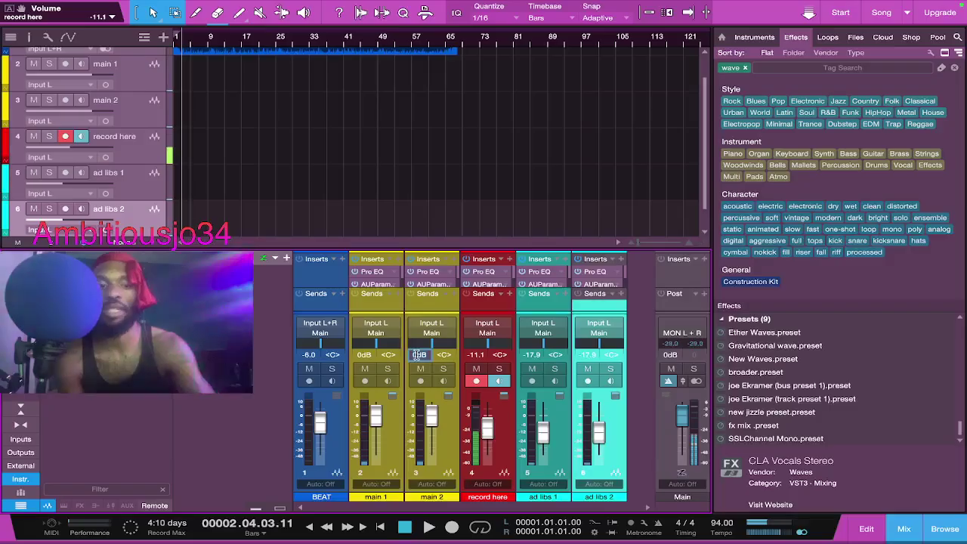
click(418, 355)
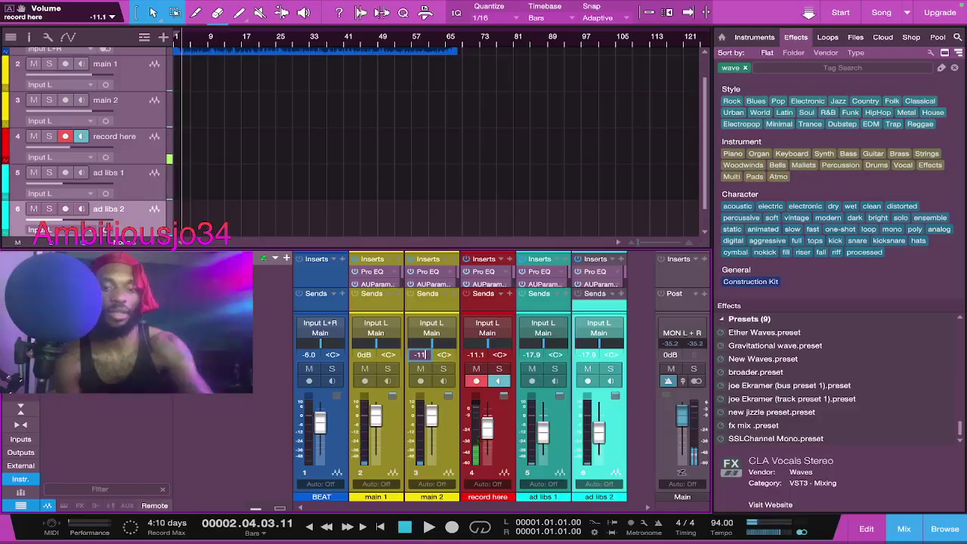
text(-11.1)
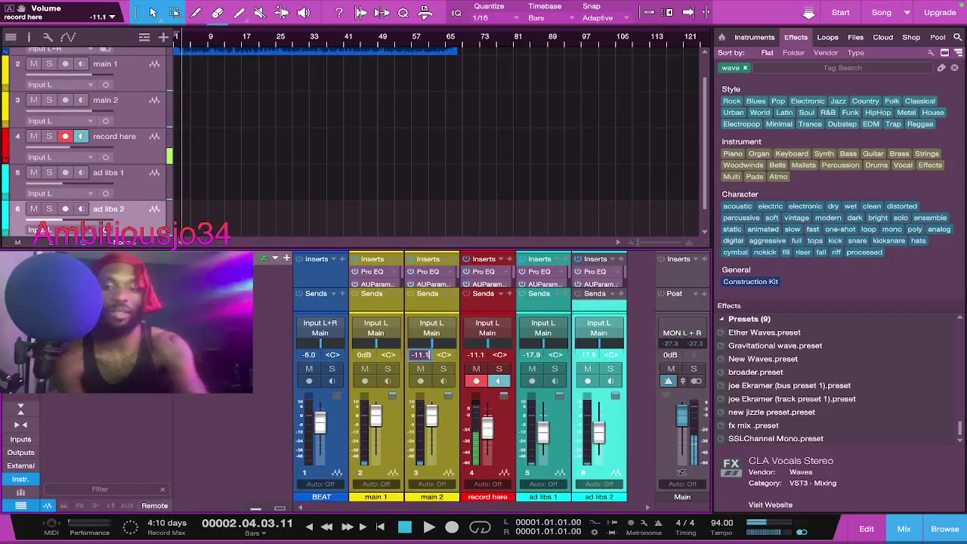
key(Return)
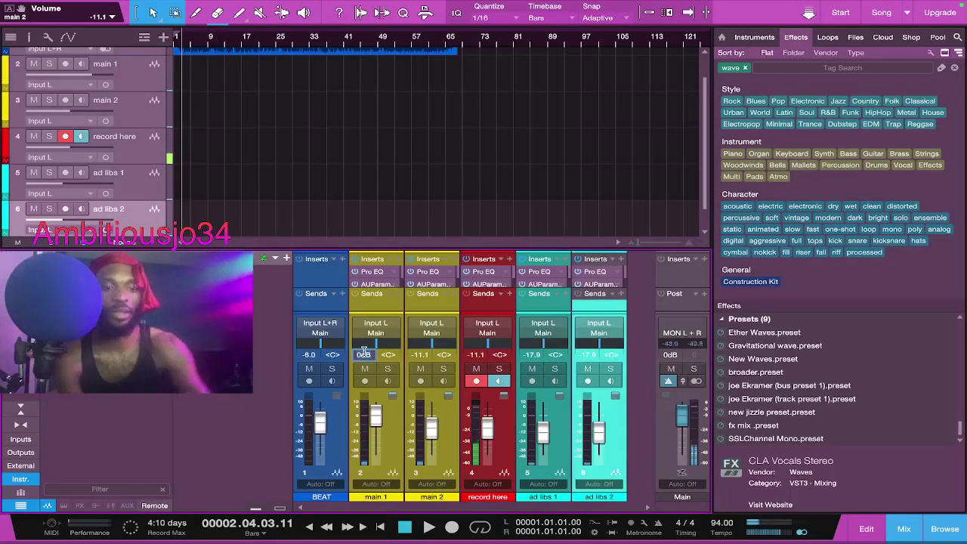
text(-11.1)
key(Return)
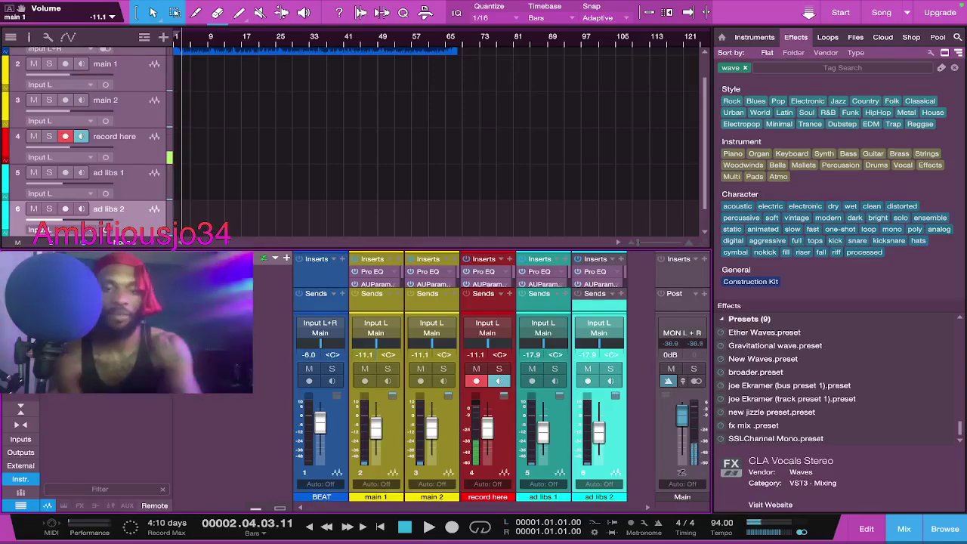
click(437, 310)
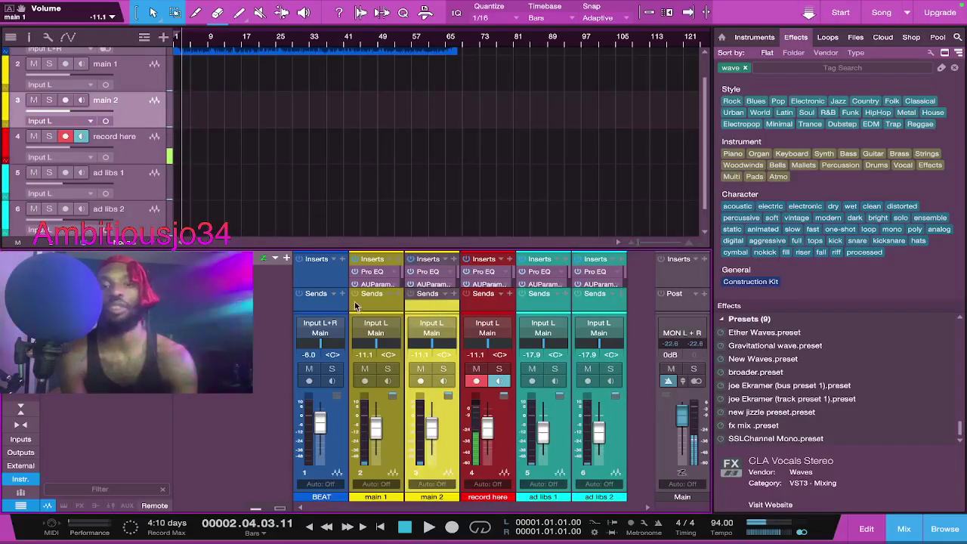
click(359, 308)
click(470, 308)
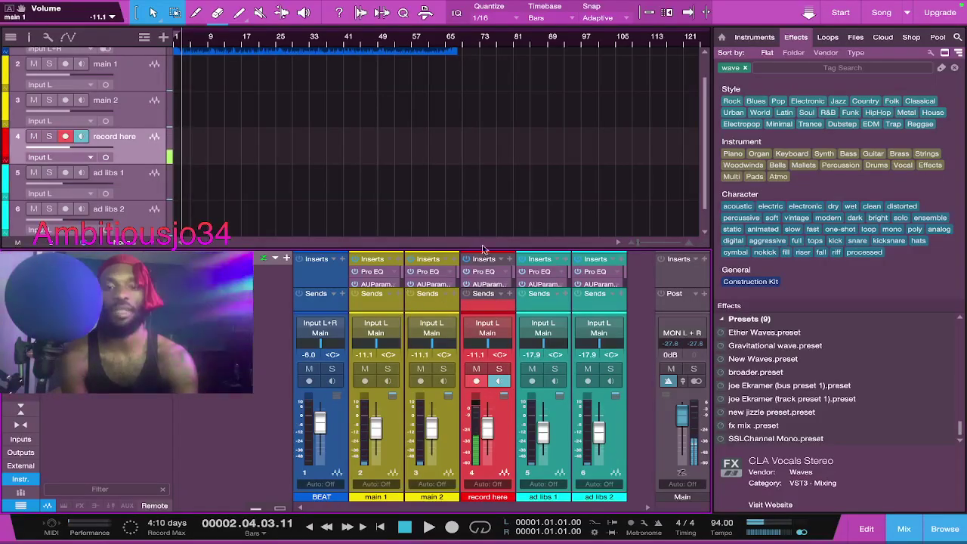
click(534, 306)
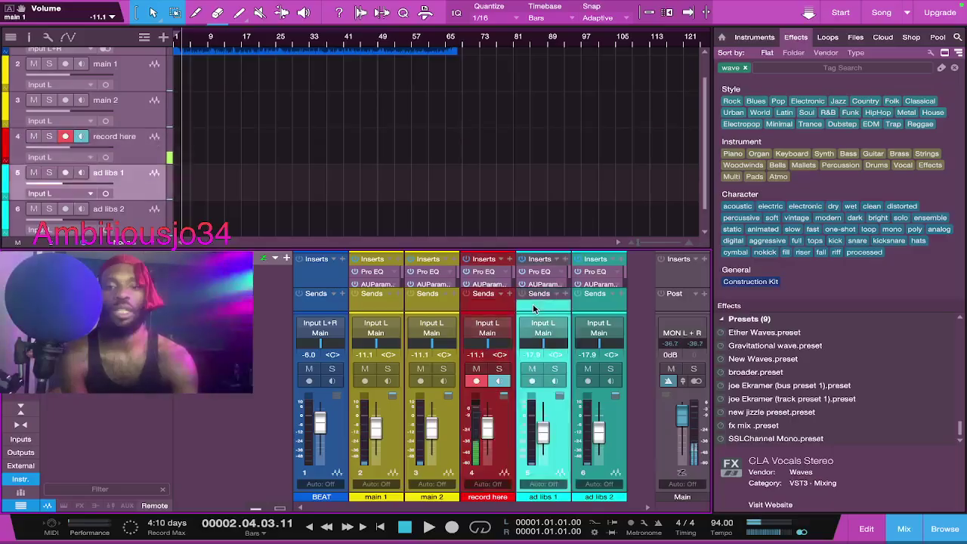
click(597, 306)
click(548, 305)
click(606, 310)
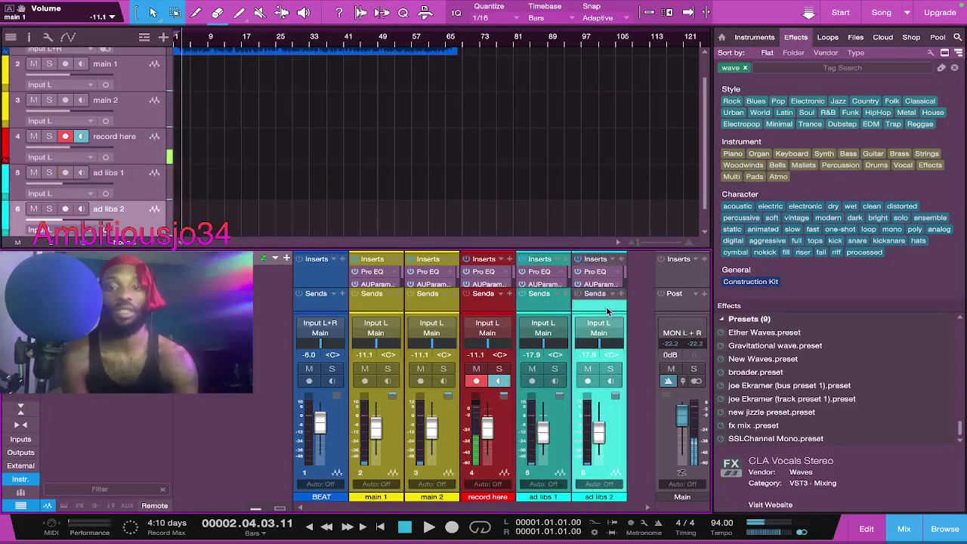
click(446, 305)
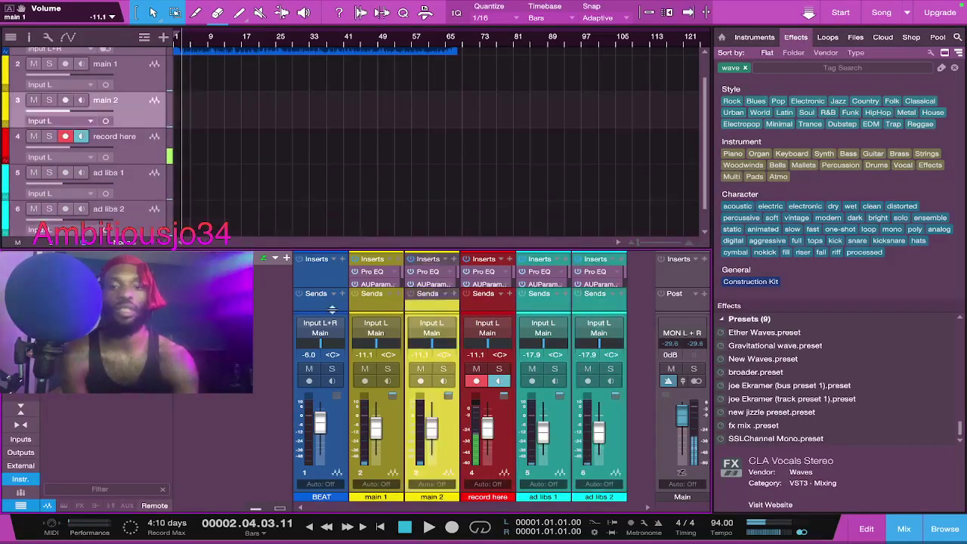
click(476, 305)
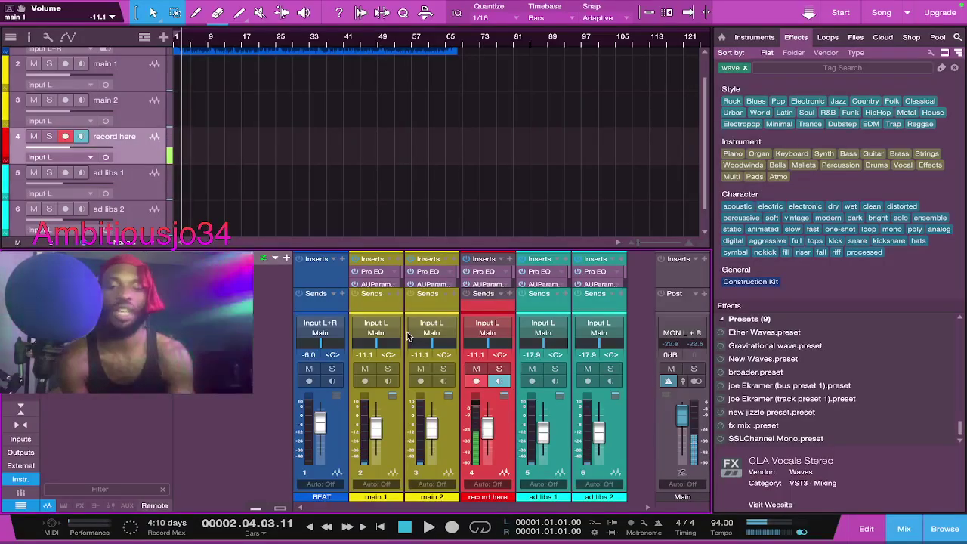
click(538, 310)
Step: Select the "record here", "main 2" and "main 1" channels together and add a bus for them
click(468, 308)
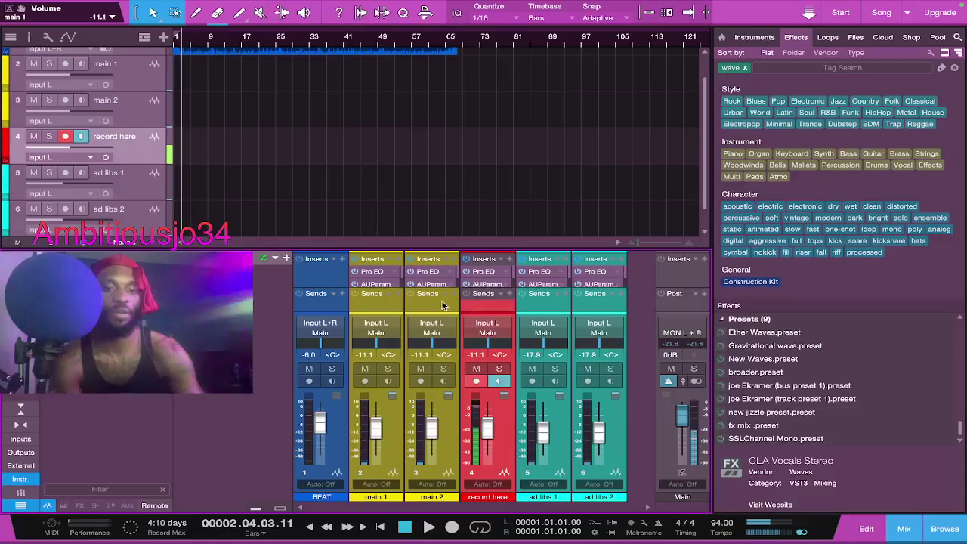
click(444, 305)
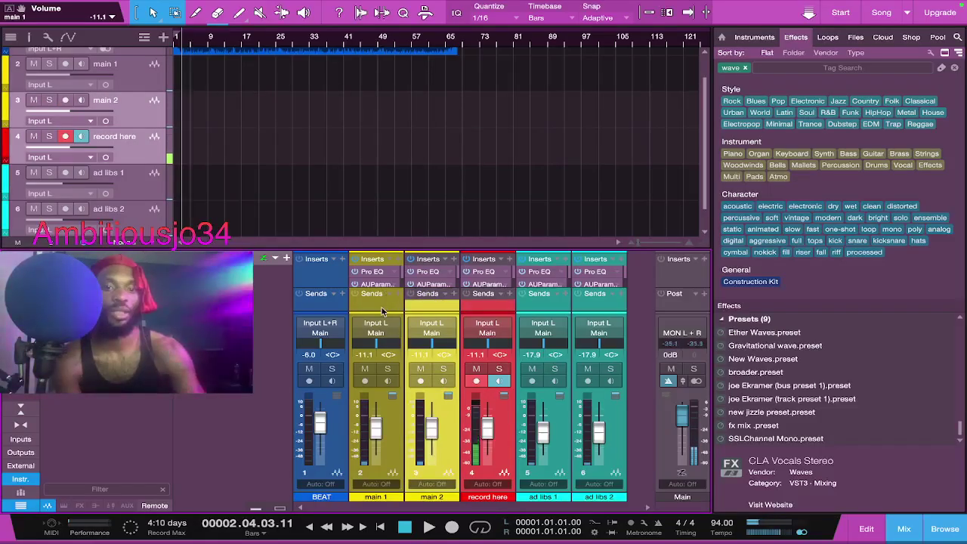
click(382, 305)
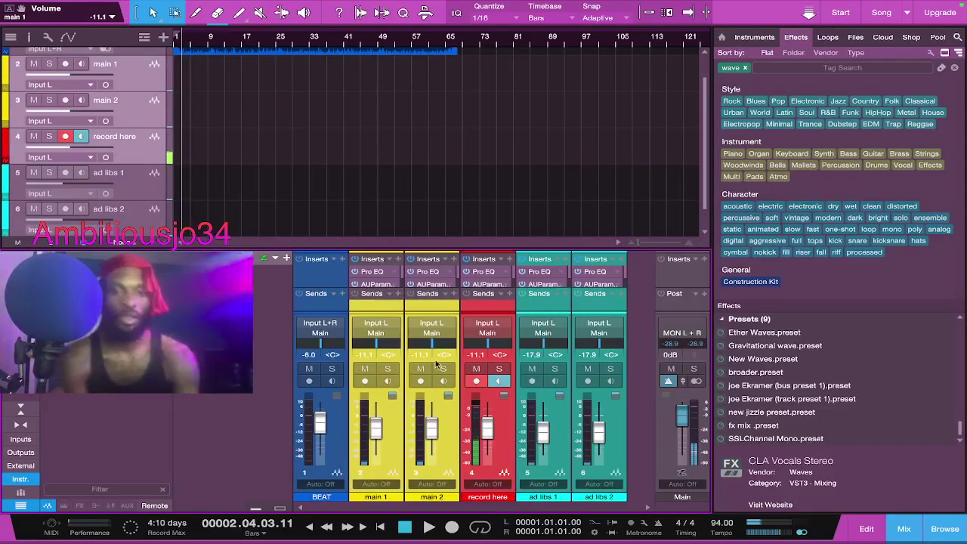
right_click(446, 420)
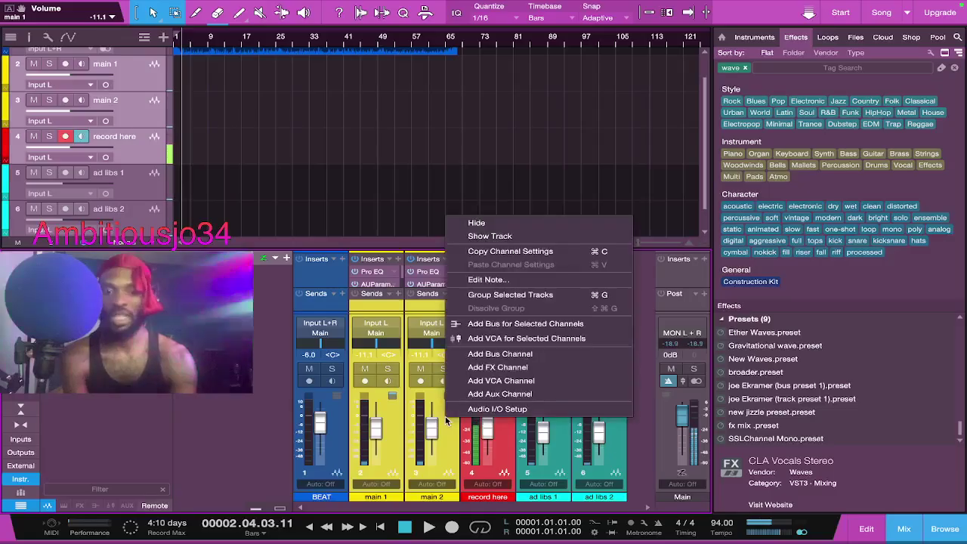
click(467, 323)
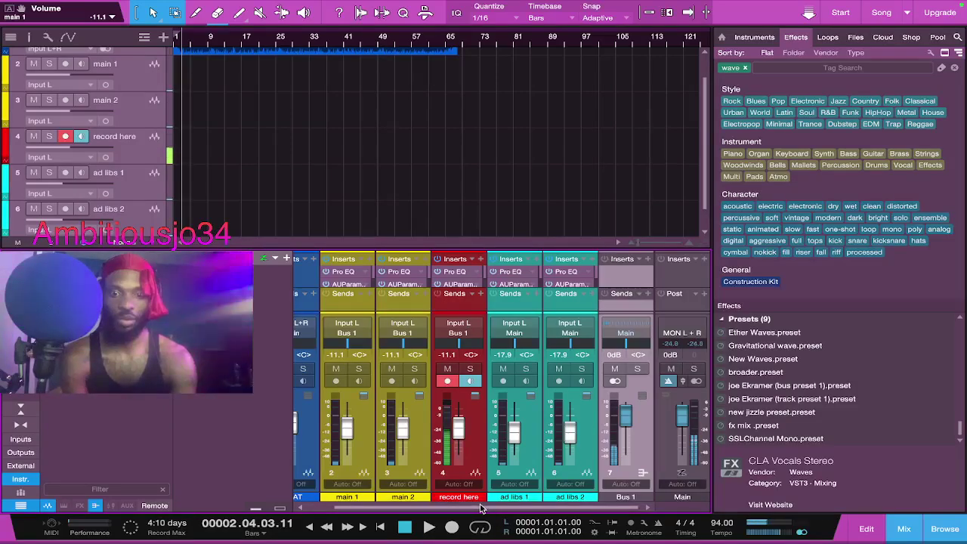
scroll(480, 509, left, 2)
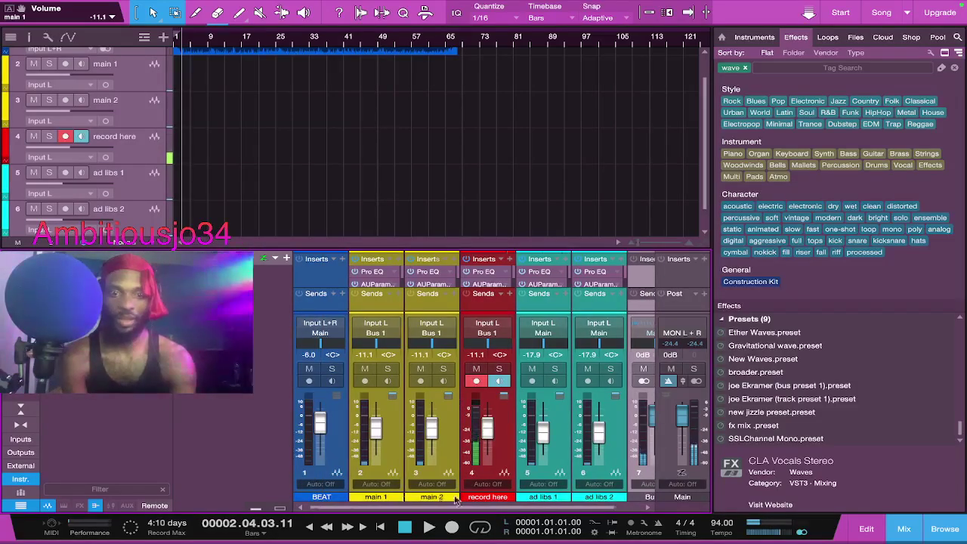
Step: Colour the new Bus 1 channel yellow and rename it "MBus 1"
scroll(651, 516, right, 2)
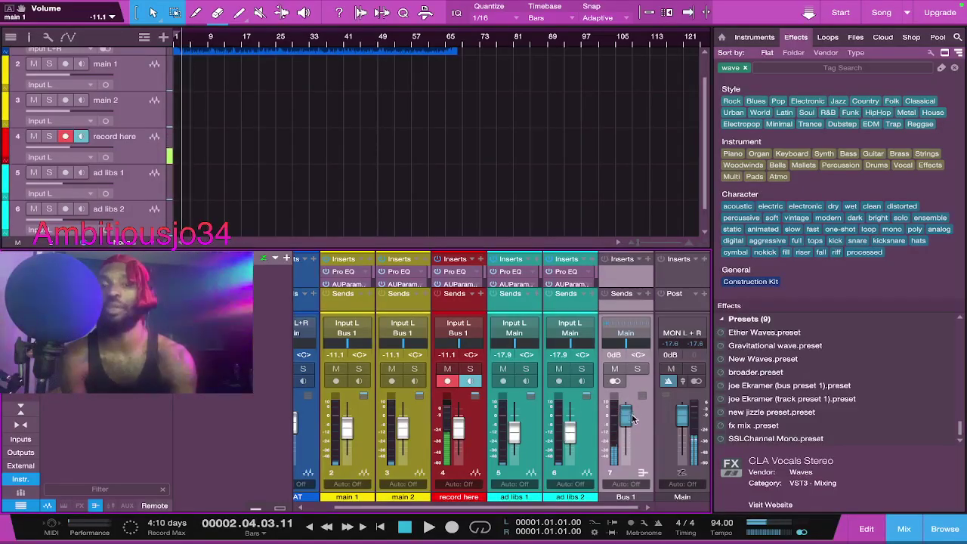
click(640, 498)
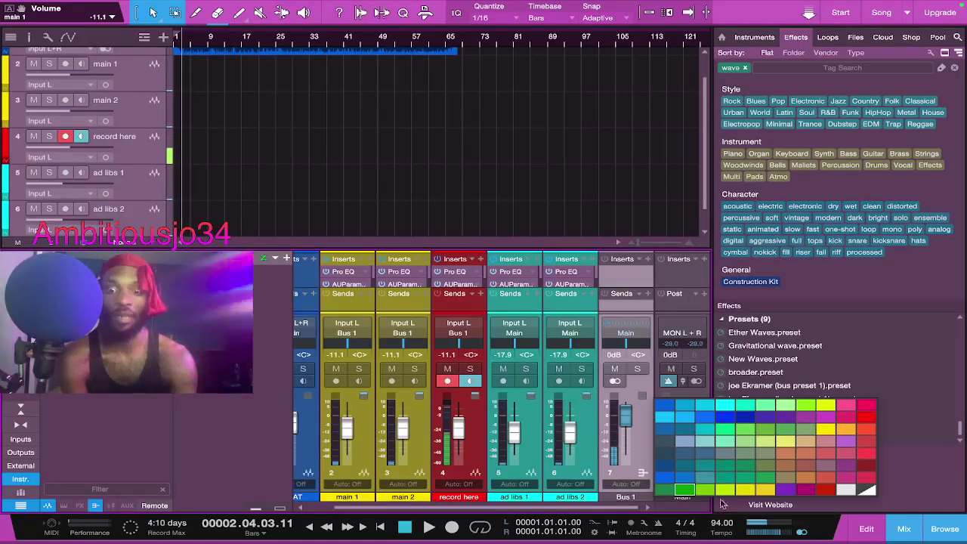
click(767, 489)
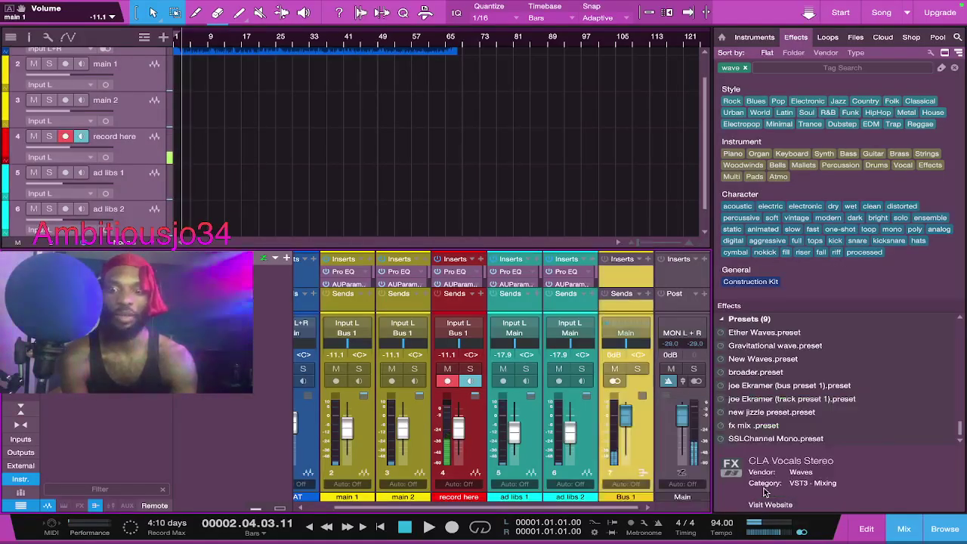
double_click(618, 501)
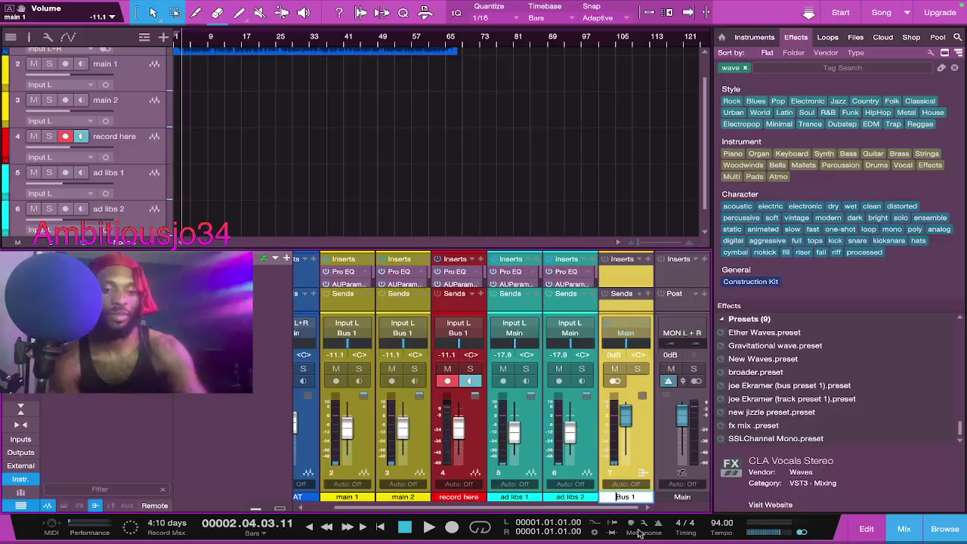
text(M)
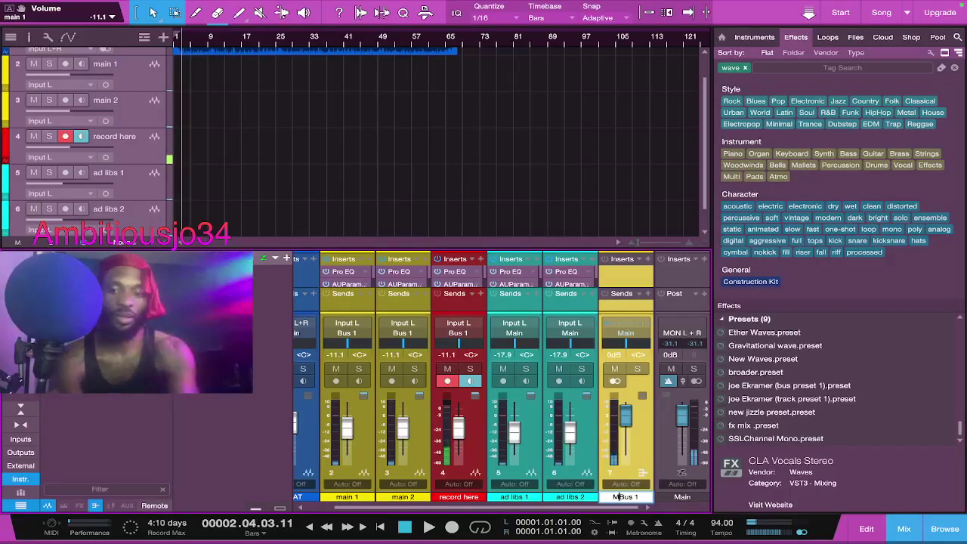
key(Return)
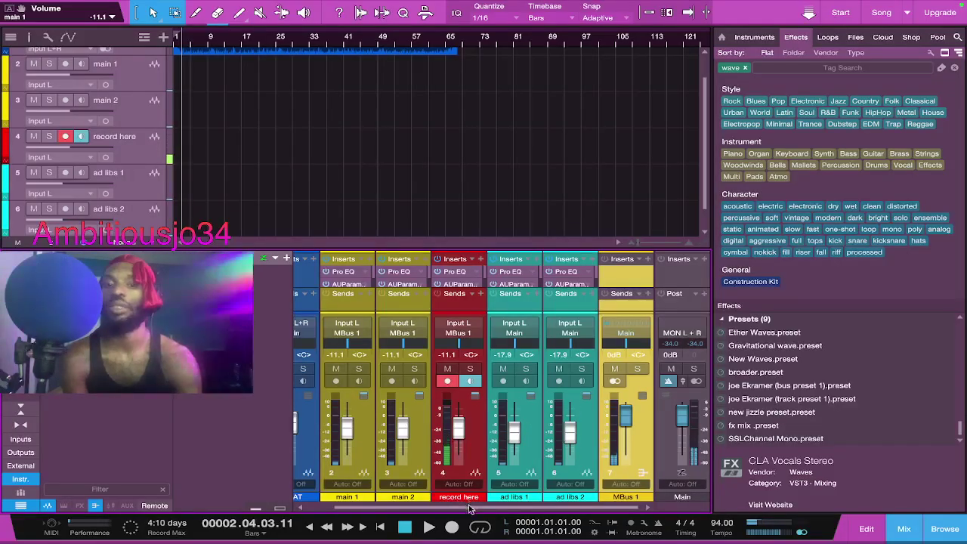
drag(468, 506, 344, 505)
drag(442, 507, 479, 504)
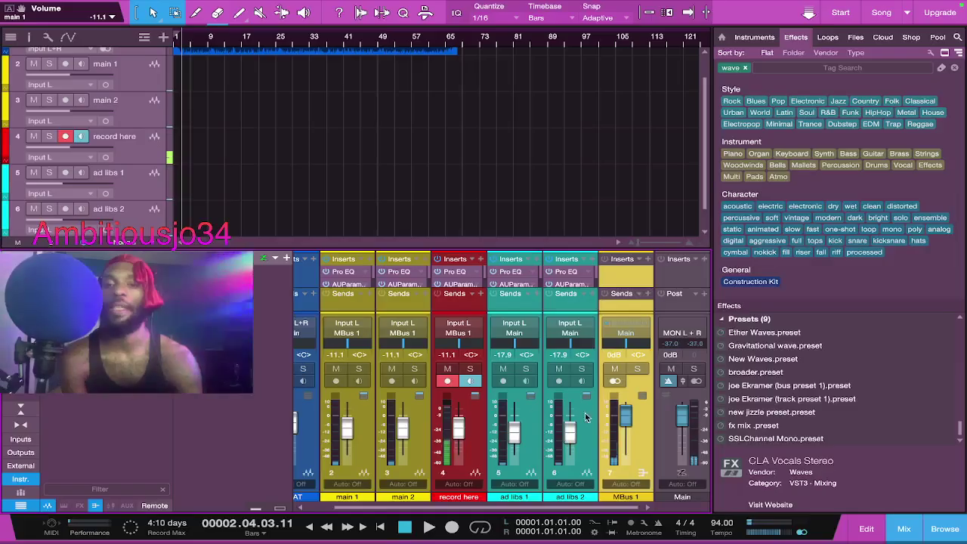
drag(514, 512, 485, 511)
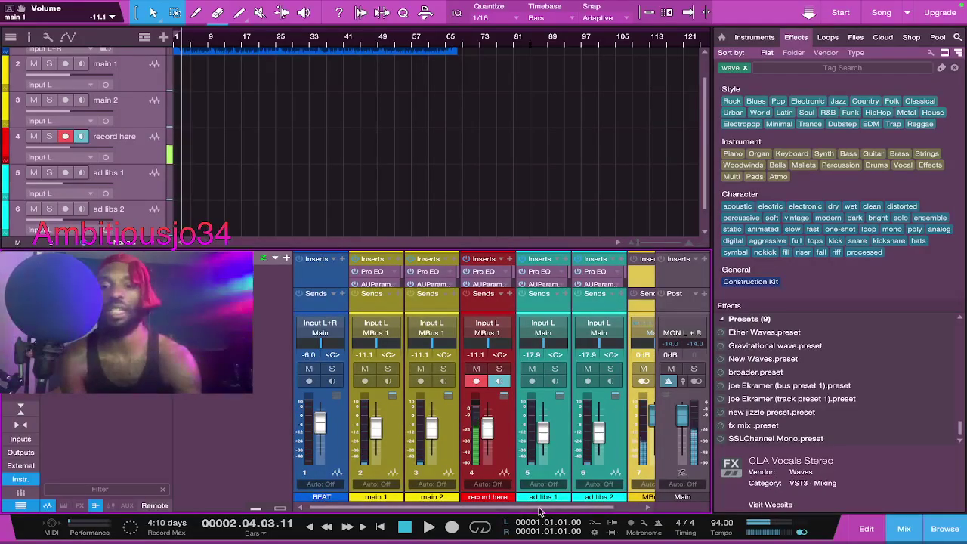
drag(487, 508, 516, 508)
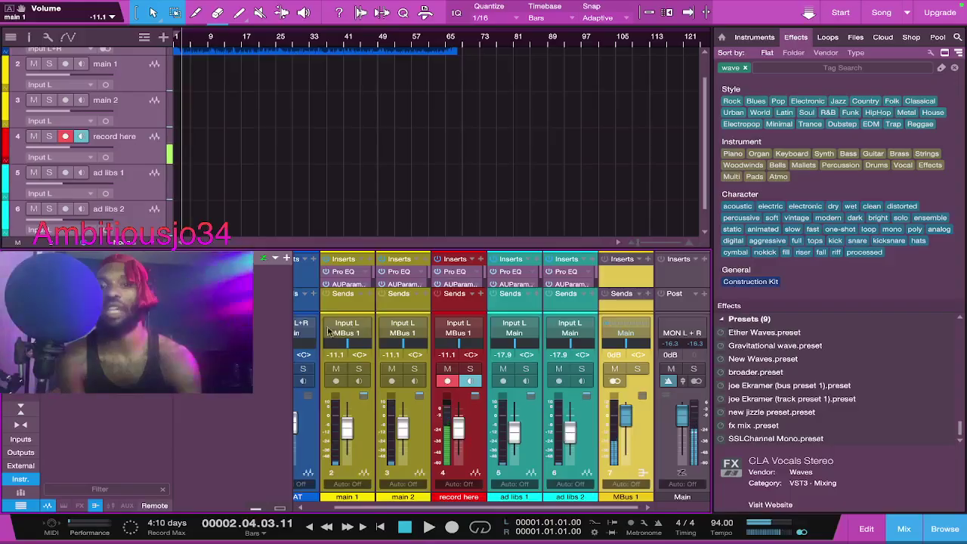
Step: Clear the effects filter and browse the full effects list, from the favorites through the AU and Auto-Tune plug-ins
scroll(782, 355, up, 15)
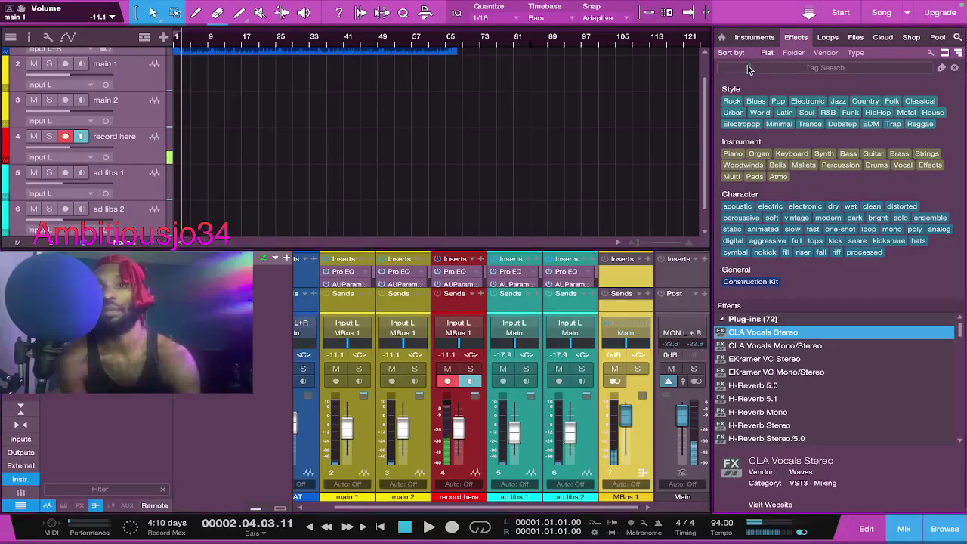
click(744, 68)
scroll(807, 383, up, 1)
scroll(808, 383, up, 5)
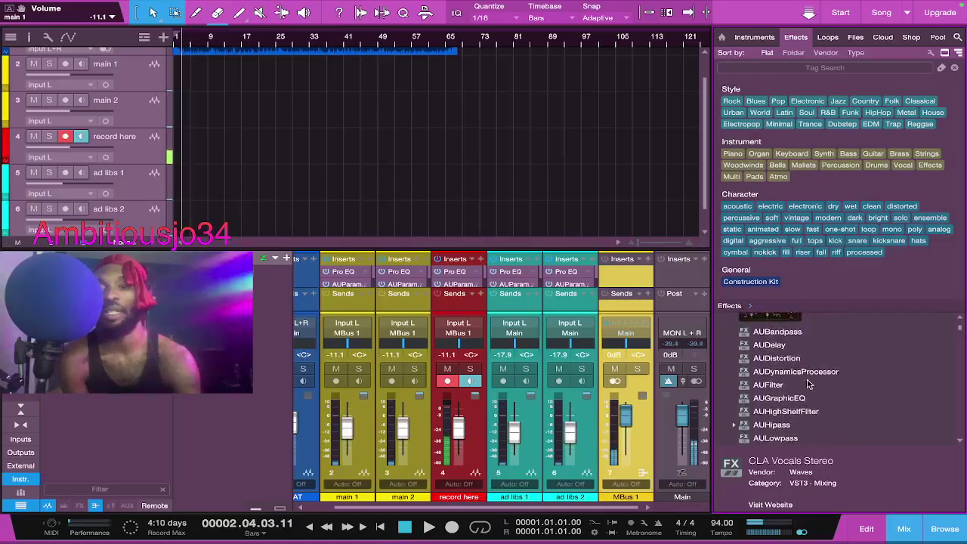
scroll(807, 384, up, 1)
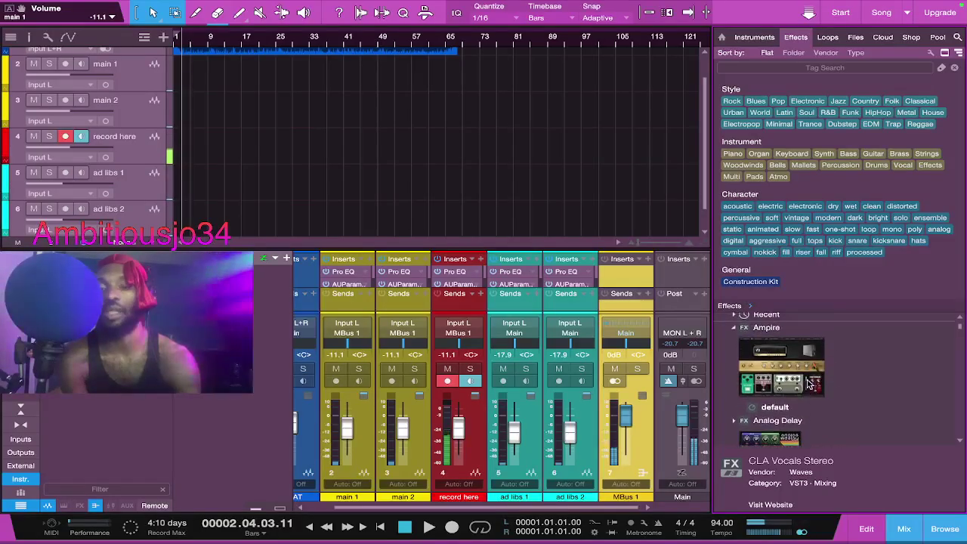
scroll(808, 383, up, 1)
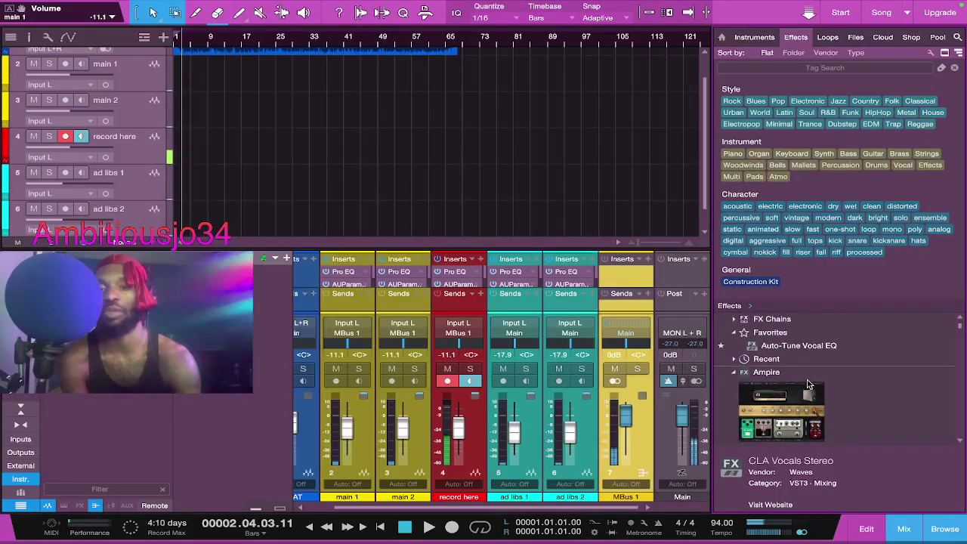
scroll(808, 383, down, 1)
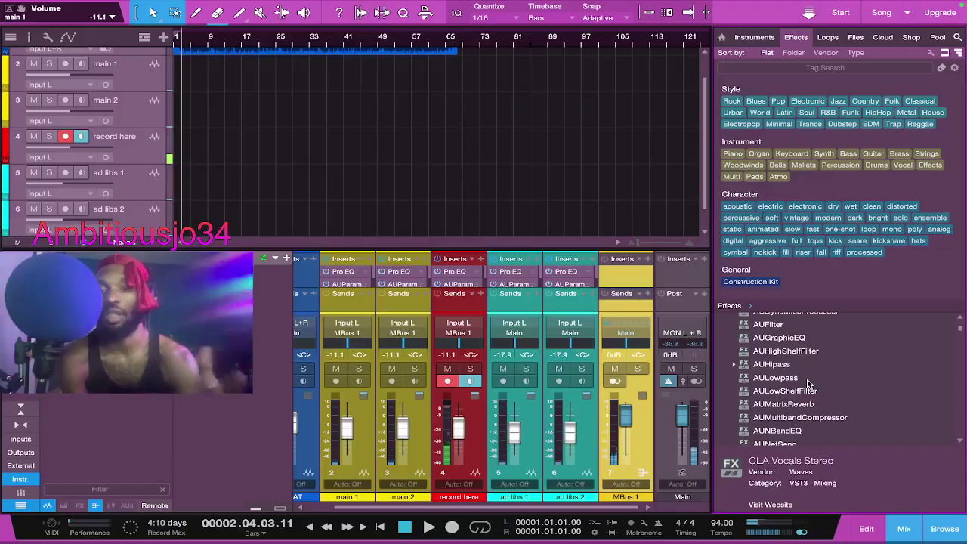
scroll(808, 383, up, 1)
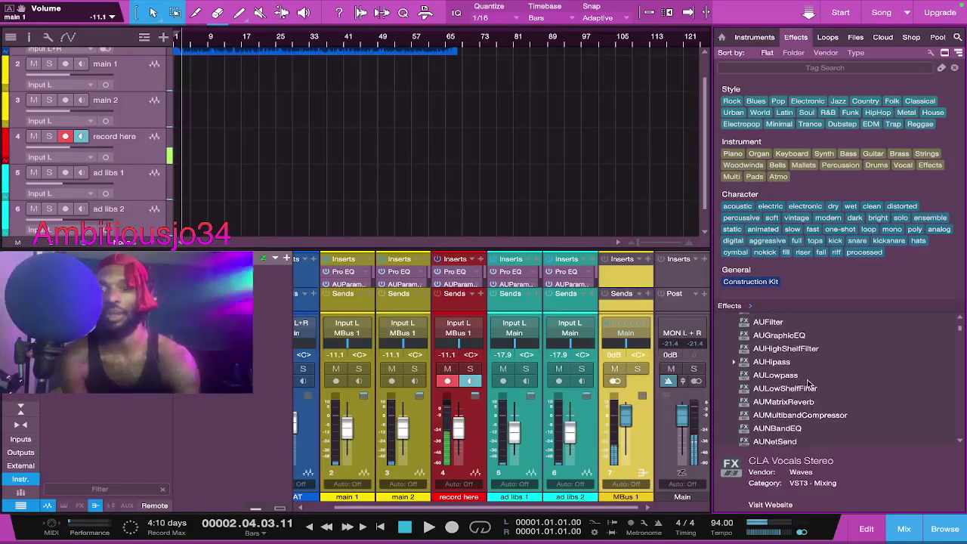
scroll(808, 383, up, 1)
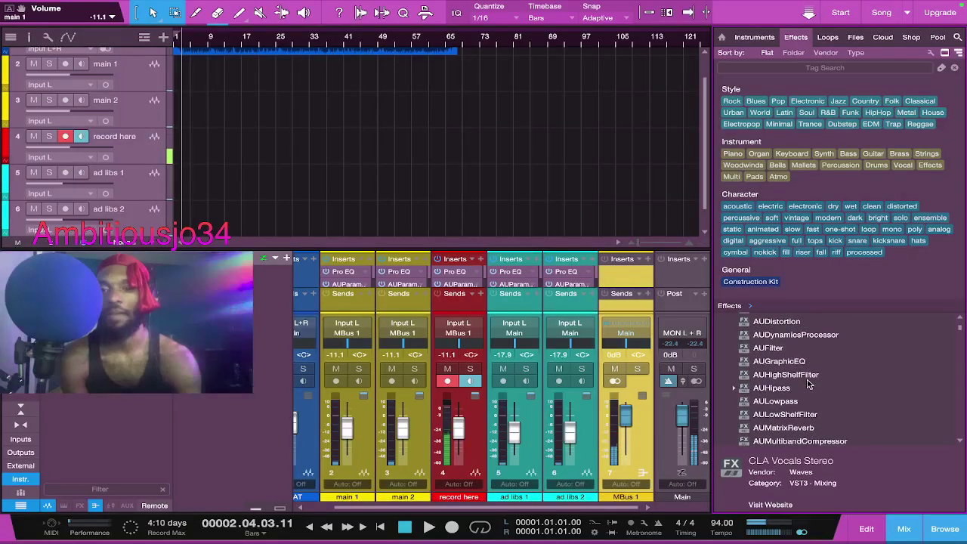
scroll(808, 384, down, 6)
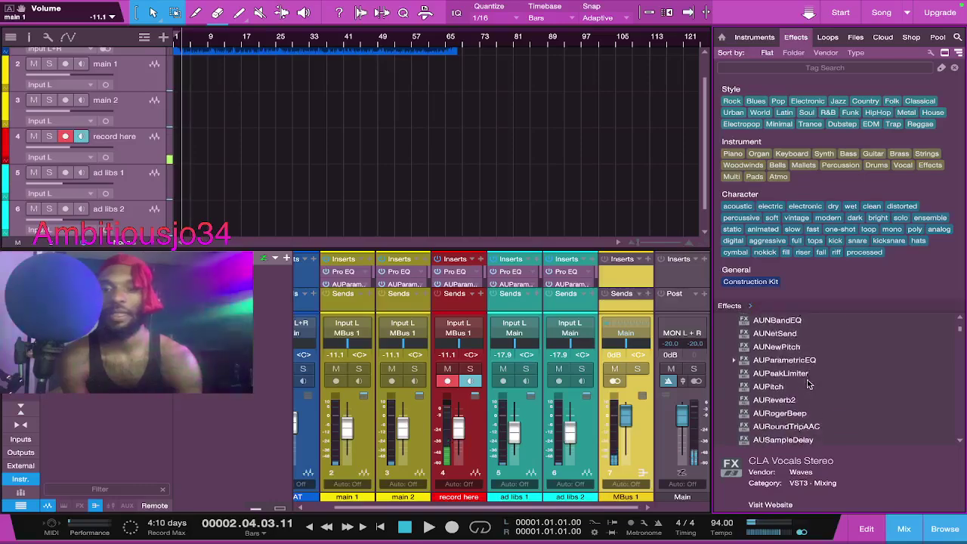
scroll(807, 384, down, 8)
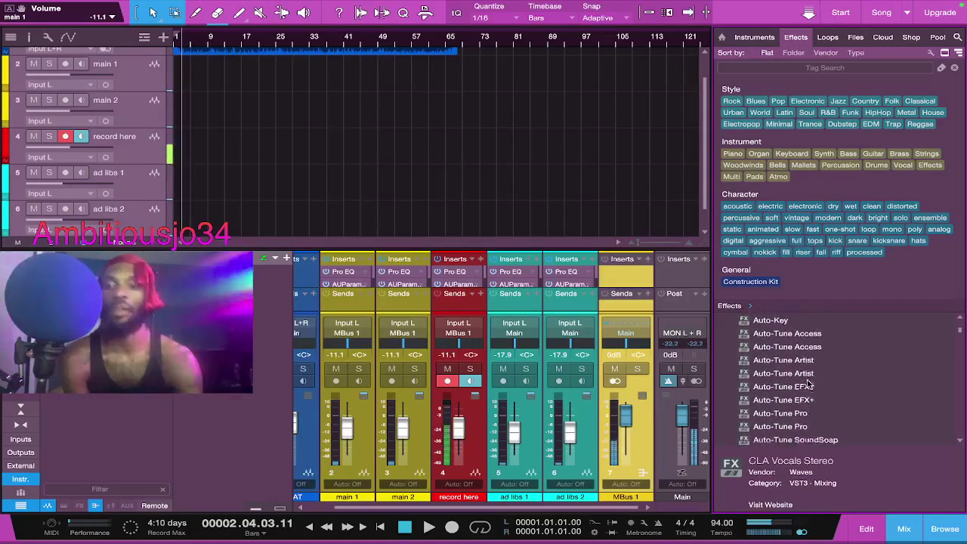
scroll(808, 383, down, 2)
scroll(807, 384, up, 8)
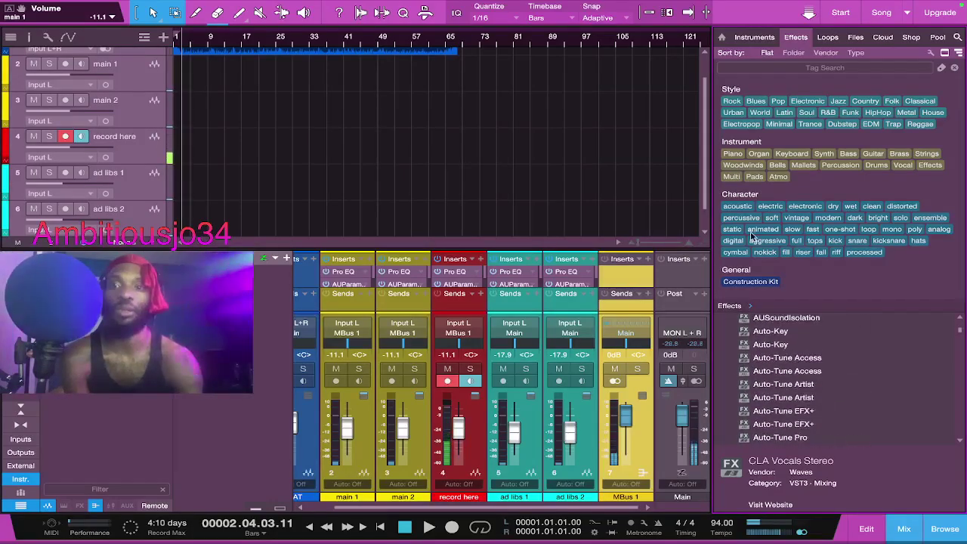
Step: Search the effects for "wave" and look through the first matching plug-ins
click(776, 68)
text(wave)
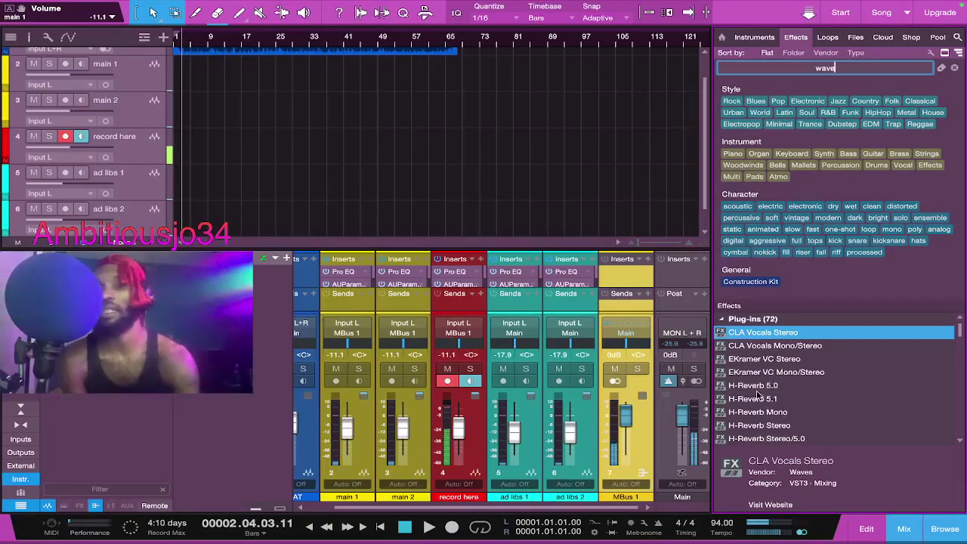
scroll(758, 391, down, 2)
scroll(757, 394, down, 3)
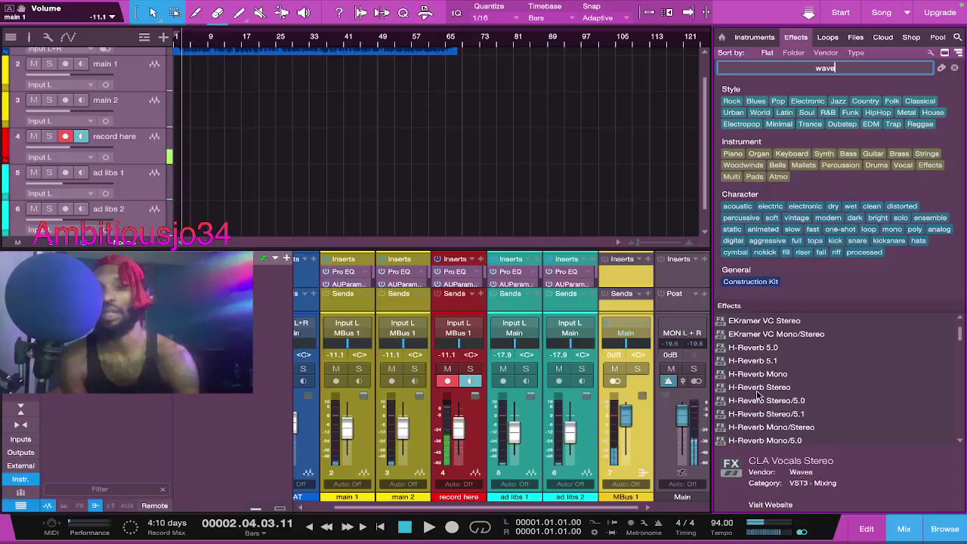
scroll(757, 394, down, 4)
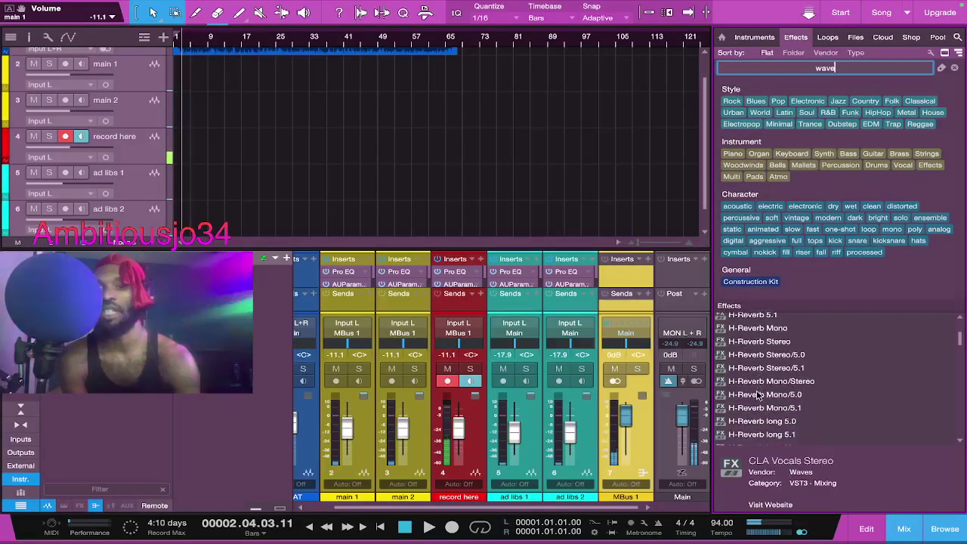
scroll(757, 393, up, 8)
scroll(758, 393, down, 5)
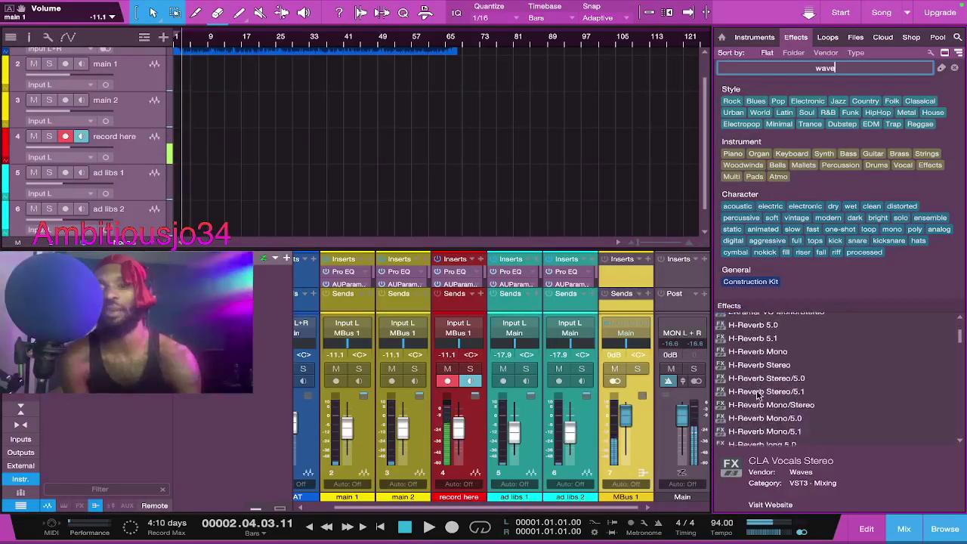
scroll(758, 393, up, 5)
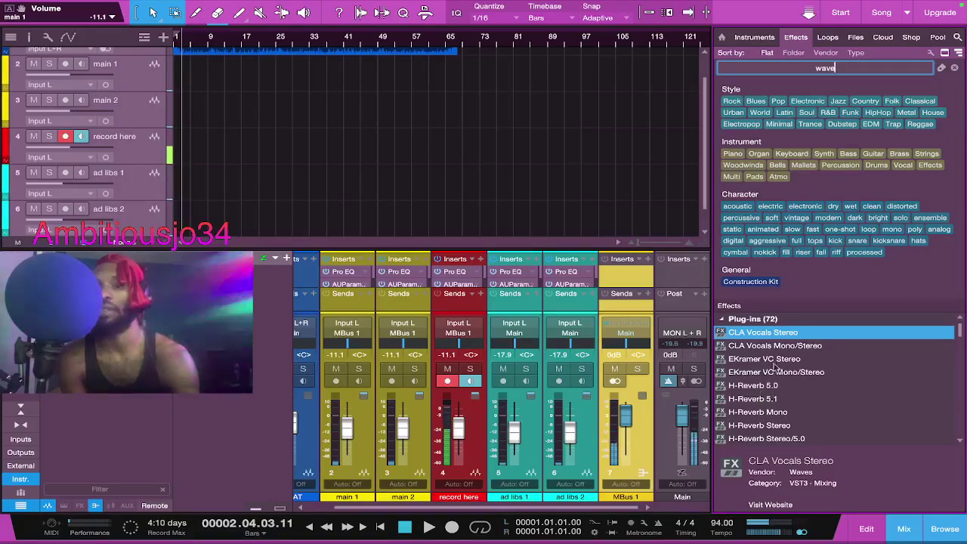
Step: Find SSLComp Mono among the filtered plug-ins and insert it on the MBus 1 channel
scroll(771, 393, down, 5)
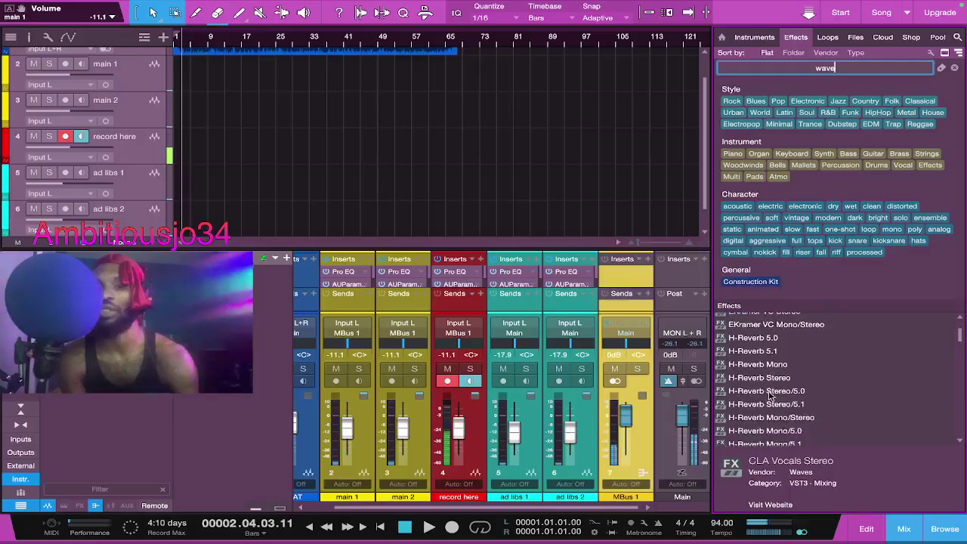
scroll(771, 396, down, 4)
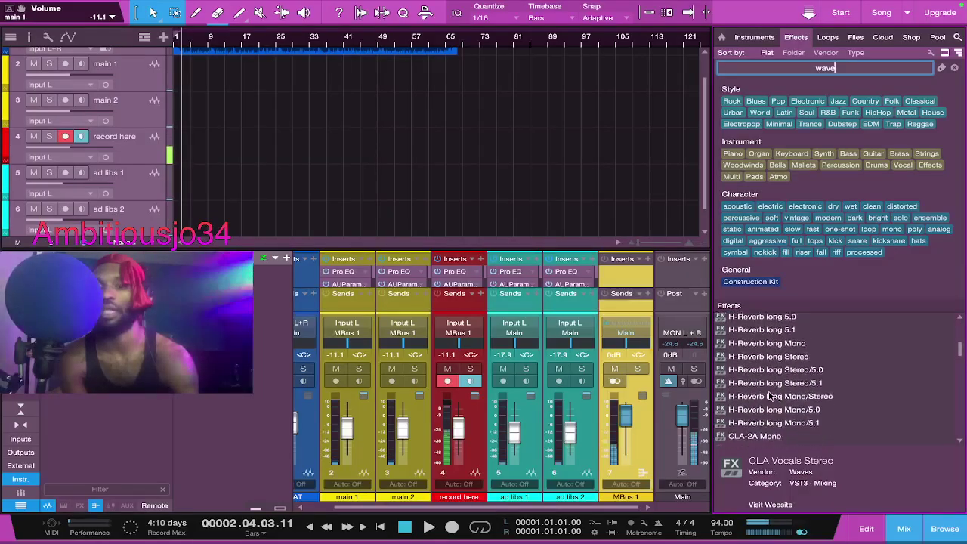
scroll(771, 394, down, 2)
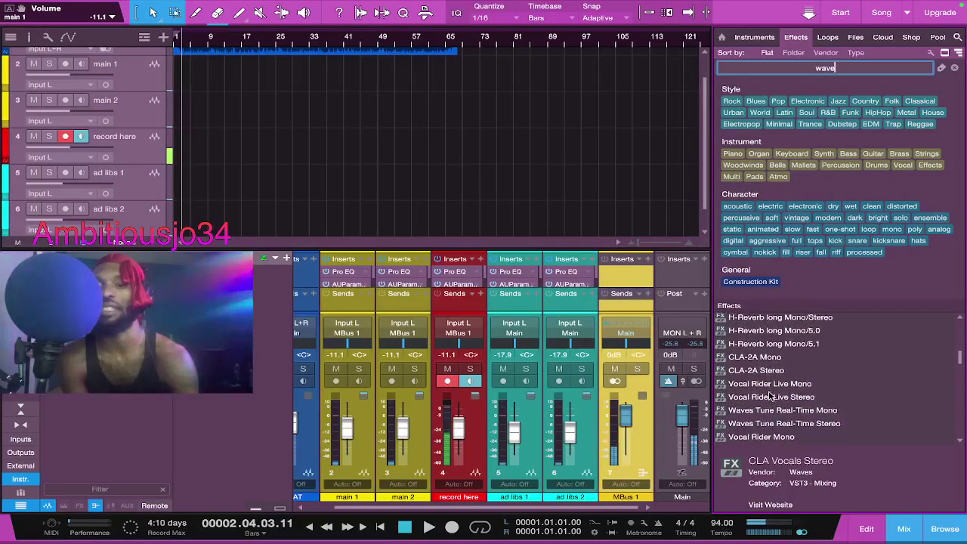
scroll(769, 394, down, 4)
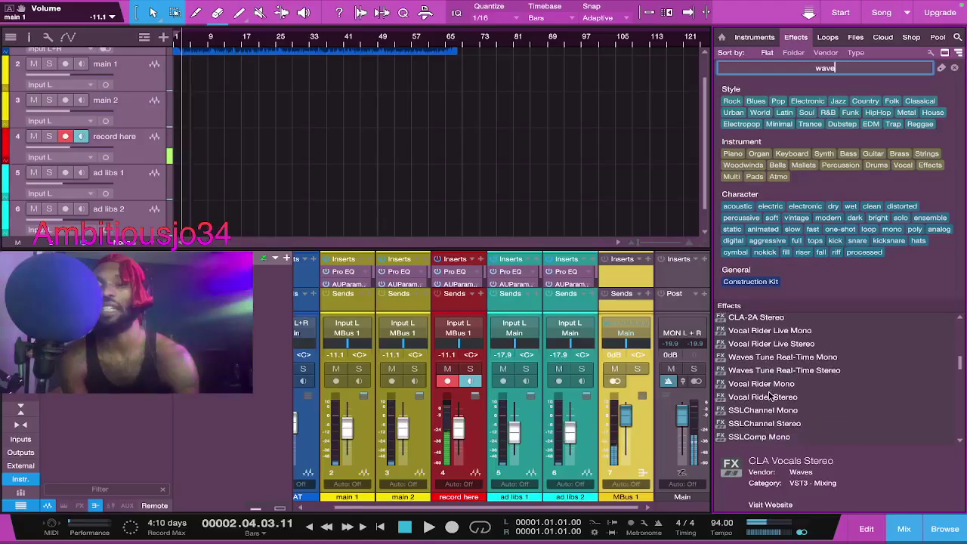
scroll(770, 396, up, 2)
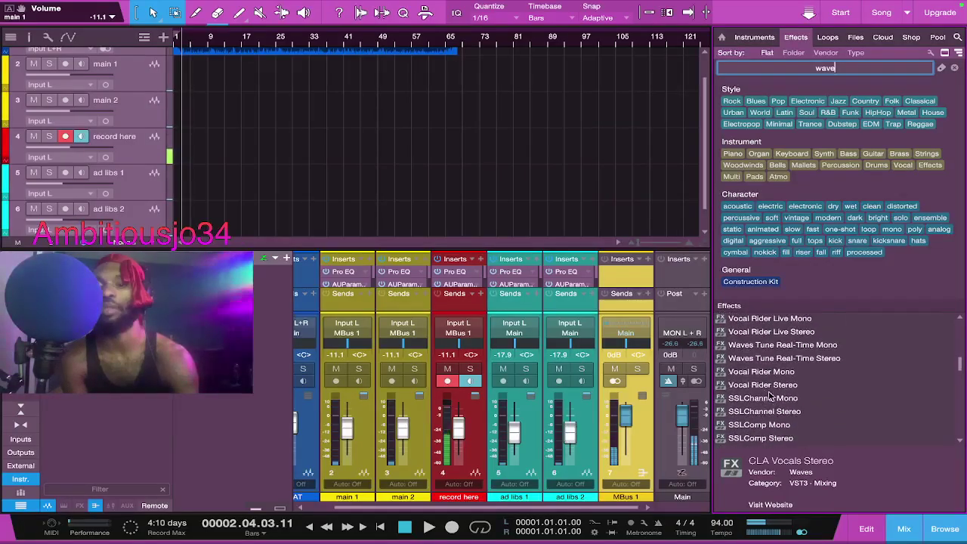
scroll(771, 396, down, 1)
scroll(771, 395, down, 1)
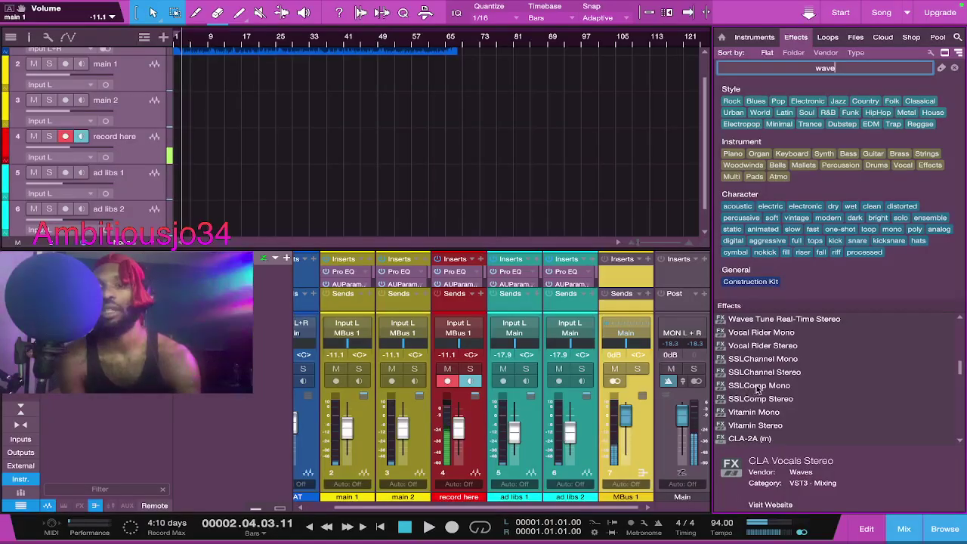
click(759, 385)
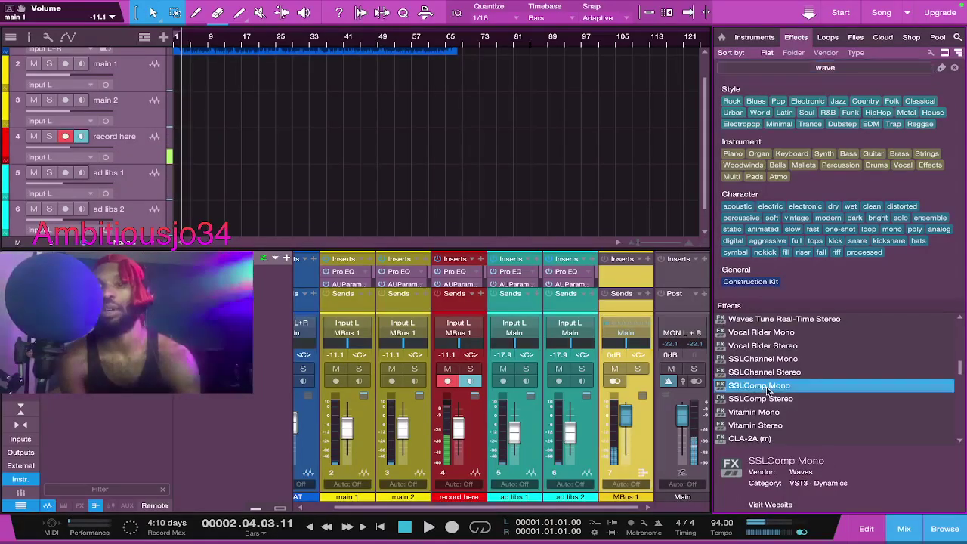
drag(763, 389, 611, 280)
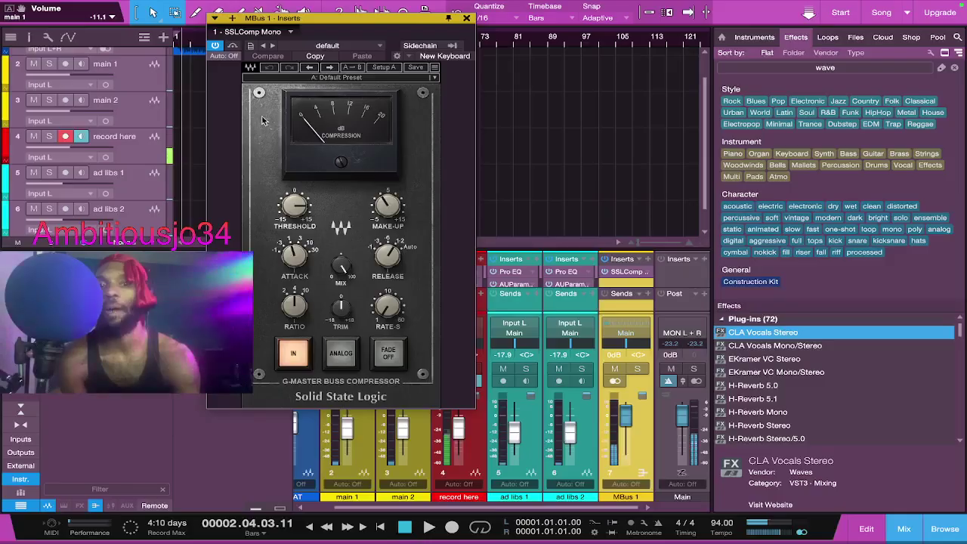
Step: Load the Mastering factory preset in the SSLComp Mono compressor and close the plug-in window
click(434, 67)
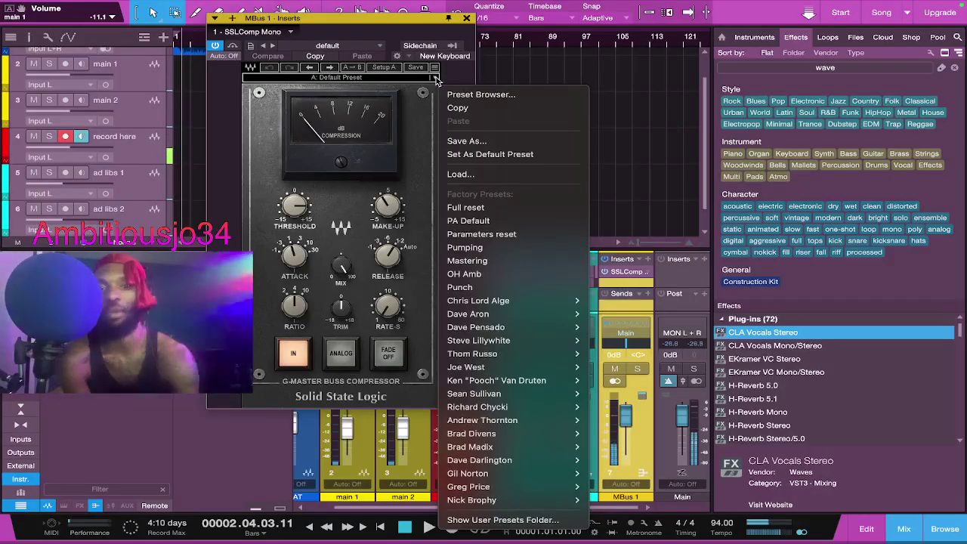
click(483, 262)
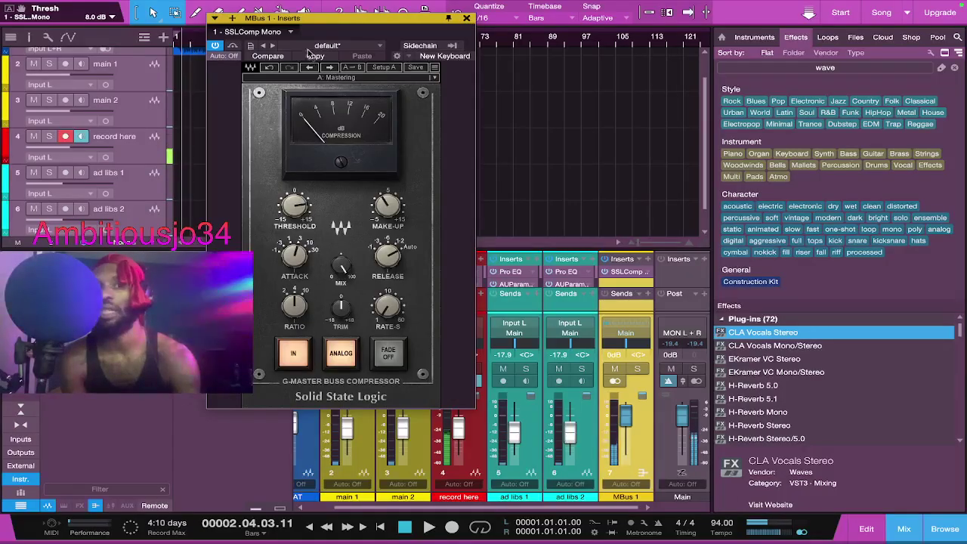
click(467, 17)
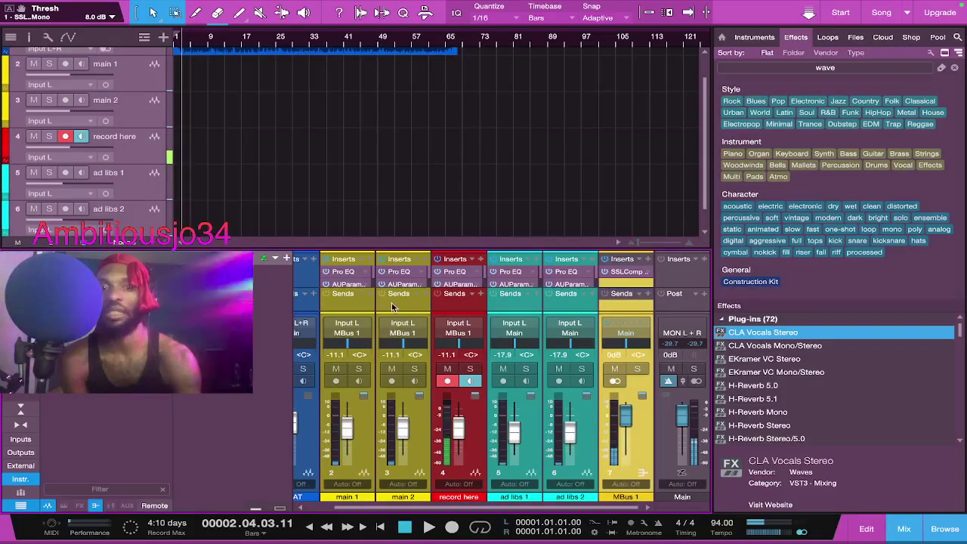
scroll(392, 306, left, 2)
scroll(393, 306, right, 1)
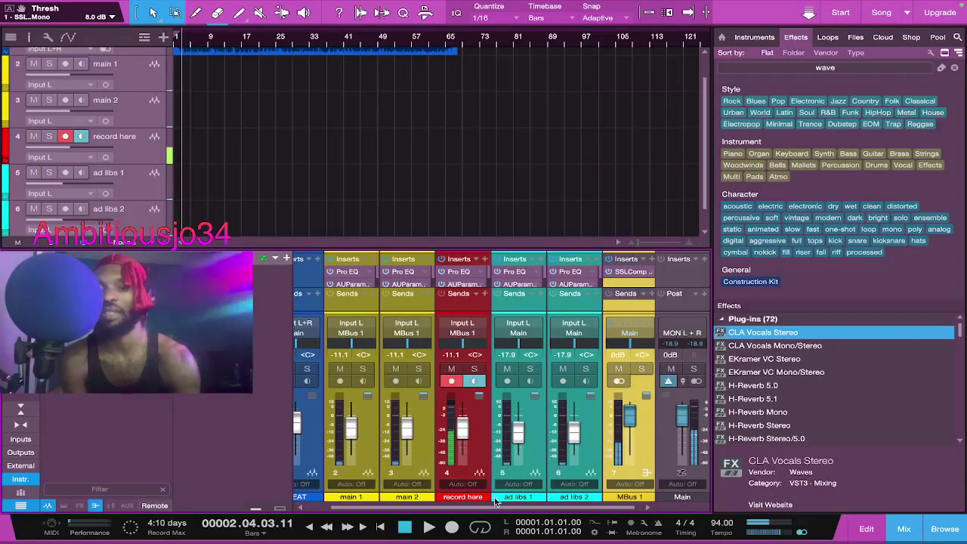
scroll(497, 507, right, 1)
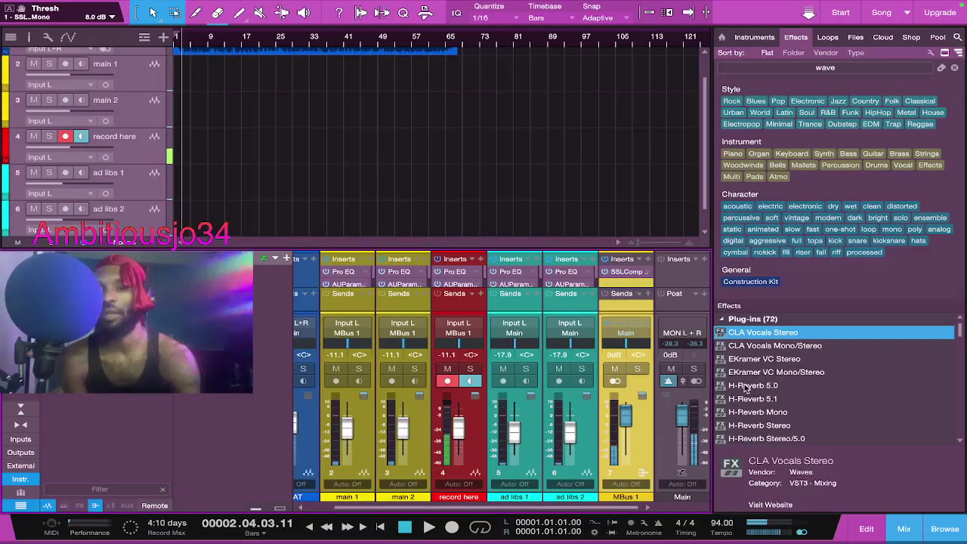
Step: Find SSLChannel Mono among the filtered plug-ins and insert it on the MBus 1 channel after the compressor
scroll(745, 387, down, 3)
scroll(745, 388, down, 1)
scroll(745, 387, down, 2)
scroll(745, 386, up, 2)
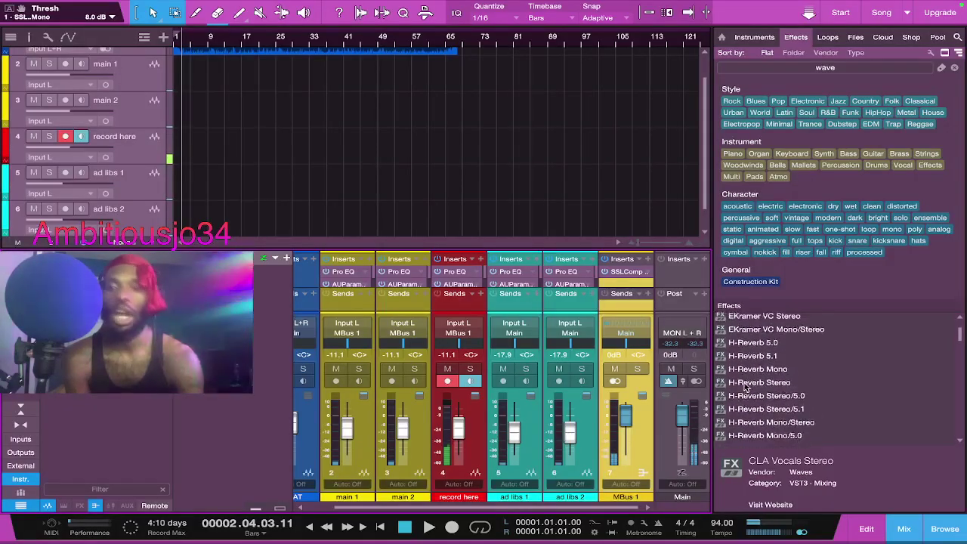
scroll(745, 387, up, 3)
scroll(745, 386, down, 3)
scroll(744, 386, up, 2)
scroll(745, 386, down, 3)
scroll(745, 386, down, 6)
scroll(745, 386, down, 8)
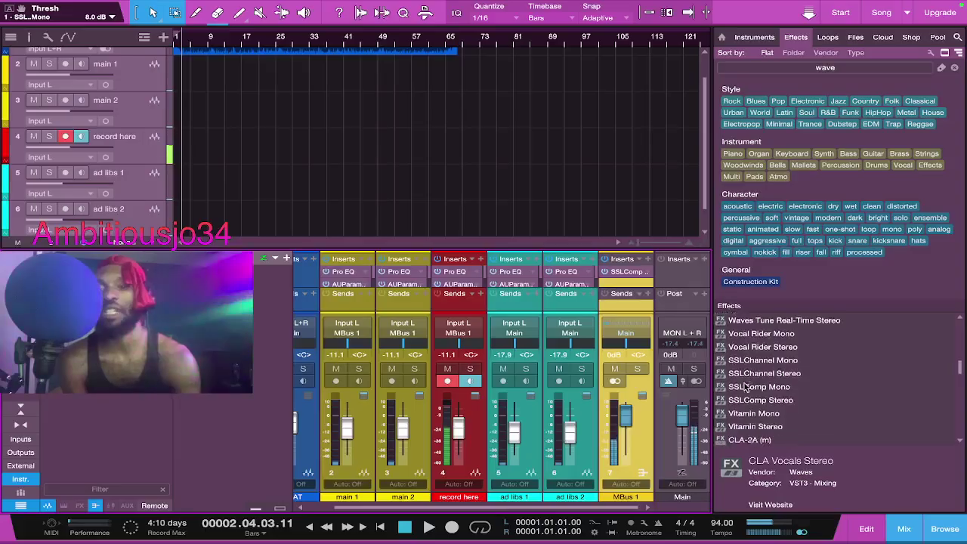
scroll(745, 386, down, 1)
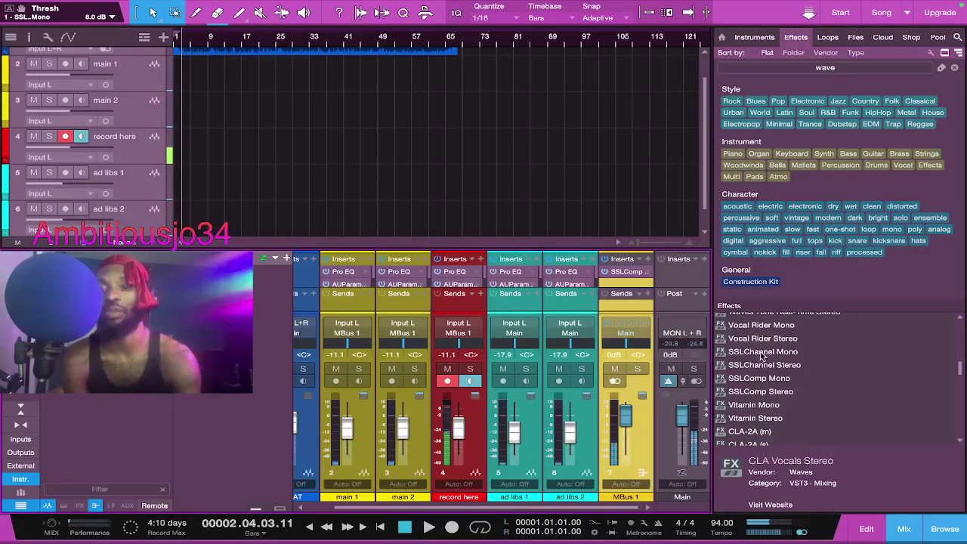
click(762, 354)
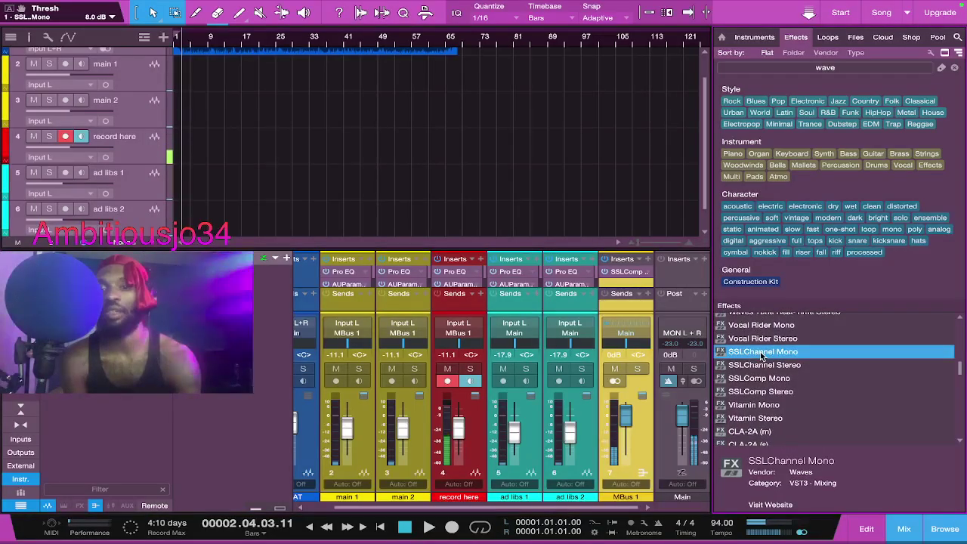
drag(763, 353, 614, 283)
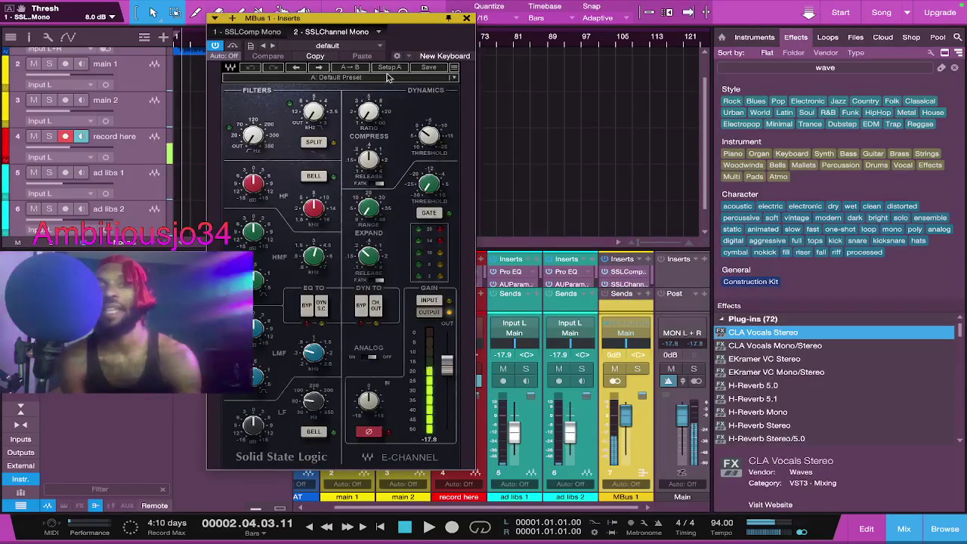
Step: Load the Lead Vox factory preset in MBus 1's SSLChannel Mono and set its high-pass filter frequency to 115 Hz
click(454, 79)
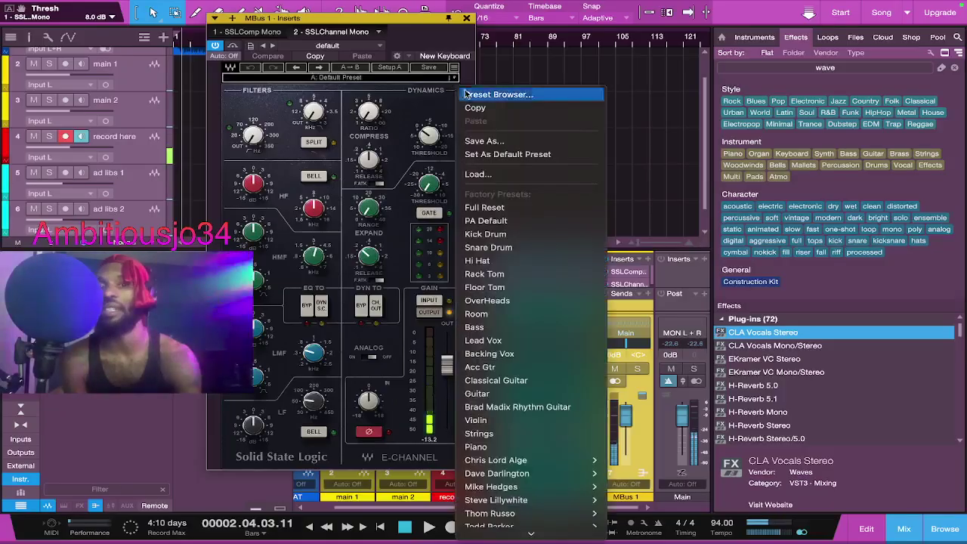
click(514, 340)
mouse_move(316, 359)
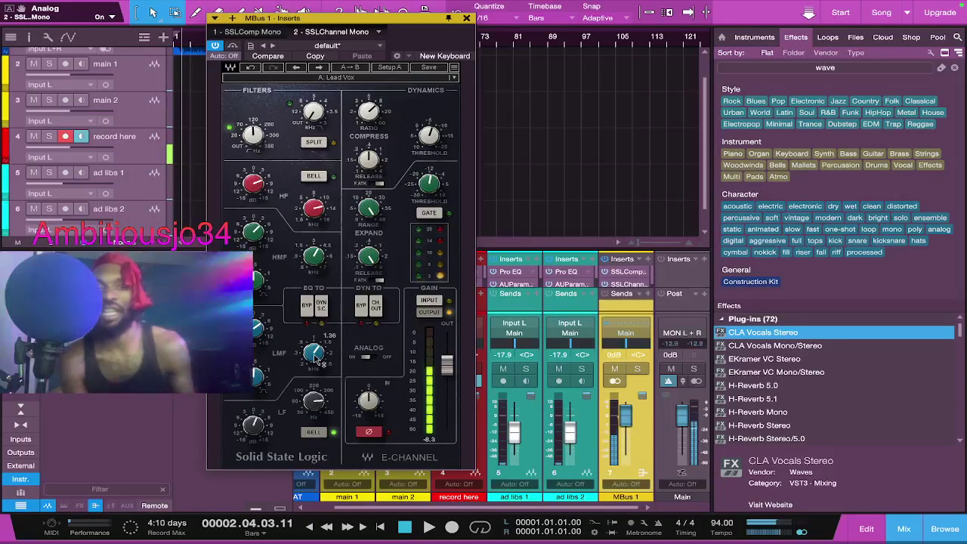
click(455, 78)
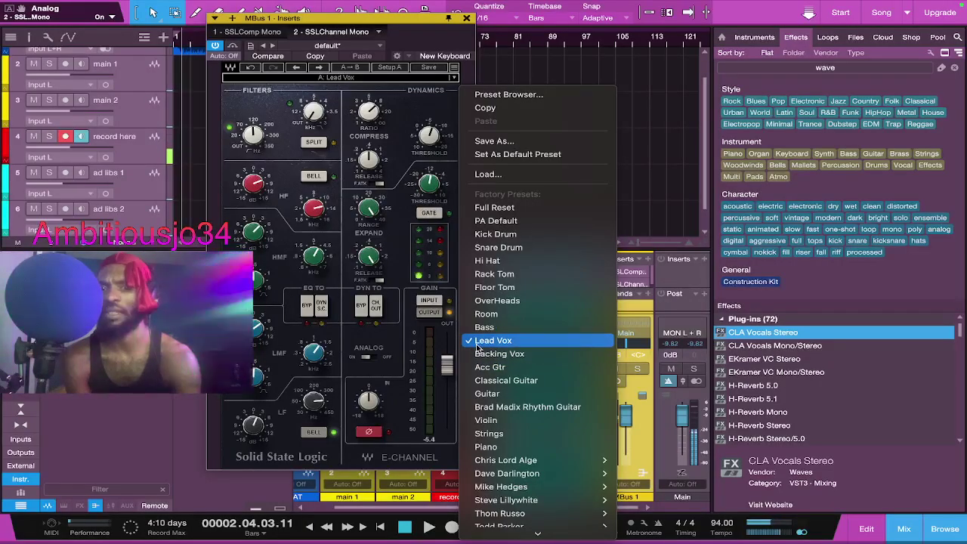
click(454, 71)
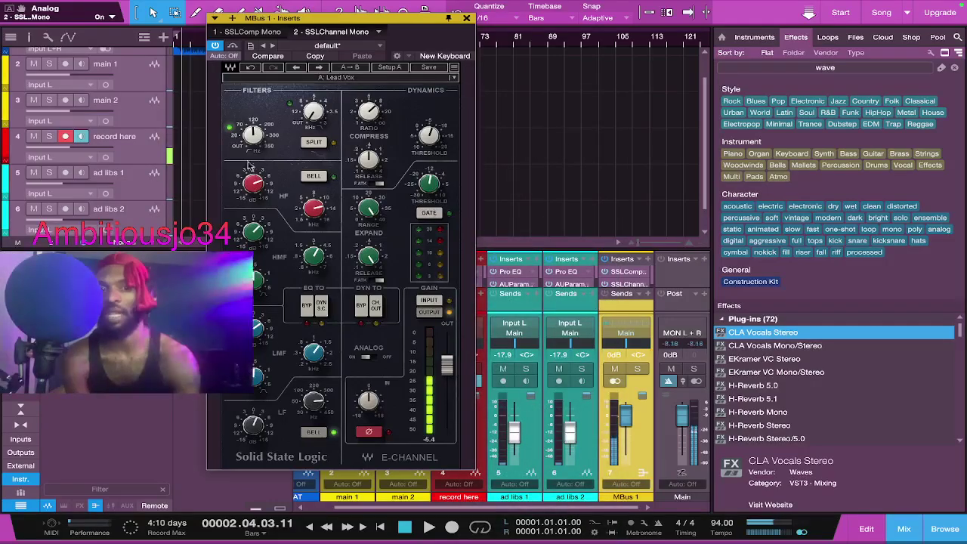
drag(255, 136, 255, 130)
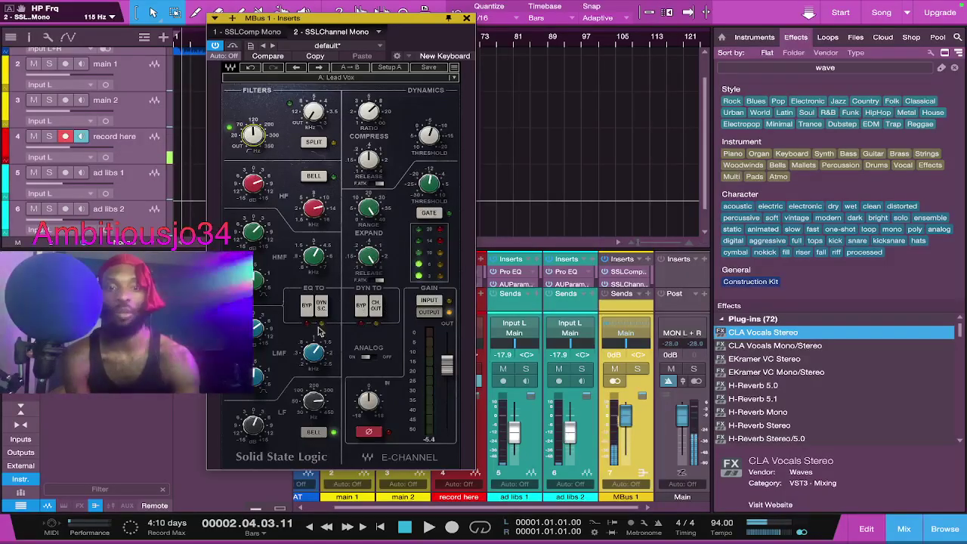
click(454, 77)
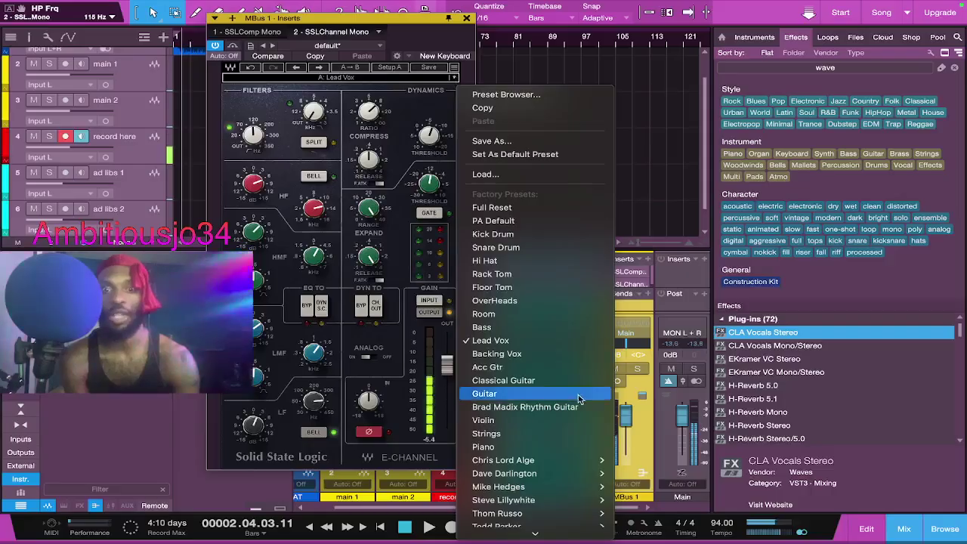
mouse_move(547, 514)
scroll(548, 514, down, 5)
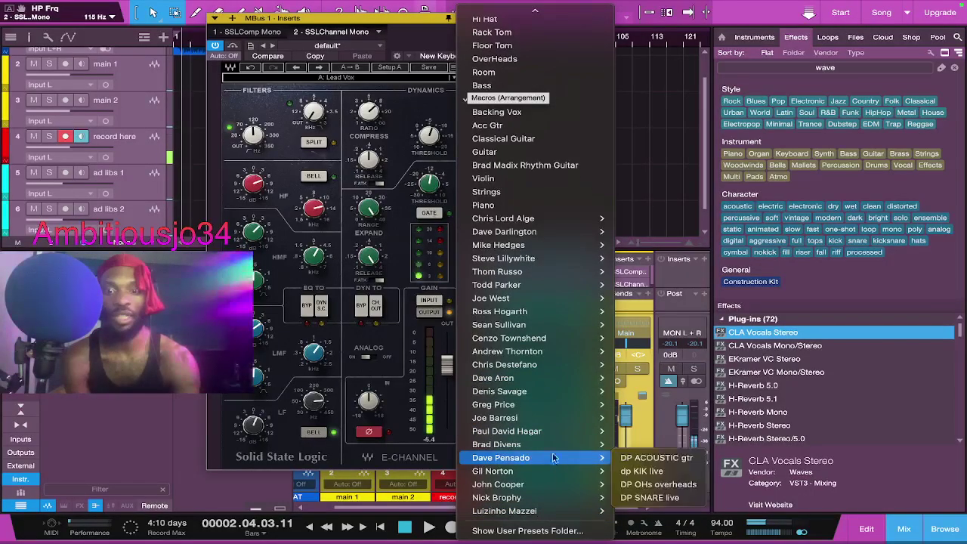
mouse_move(552, 295)
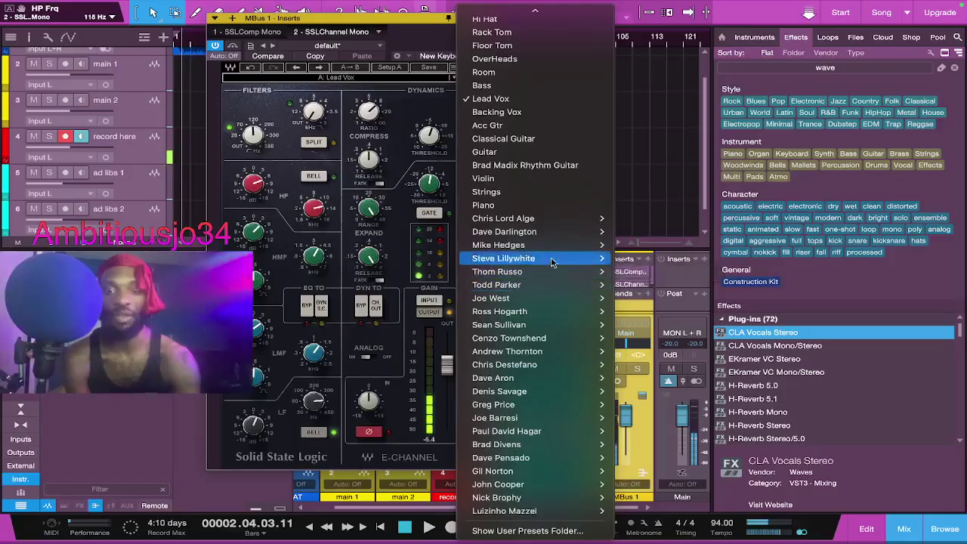
mouse_move(553, 270)
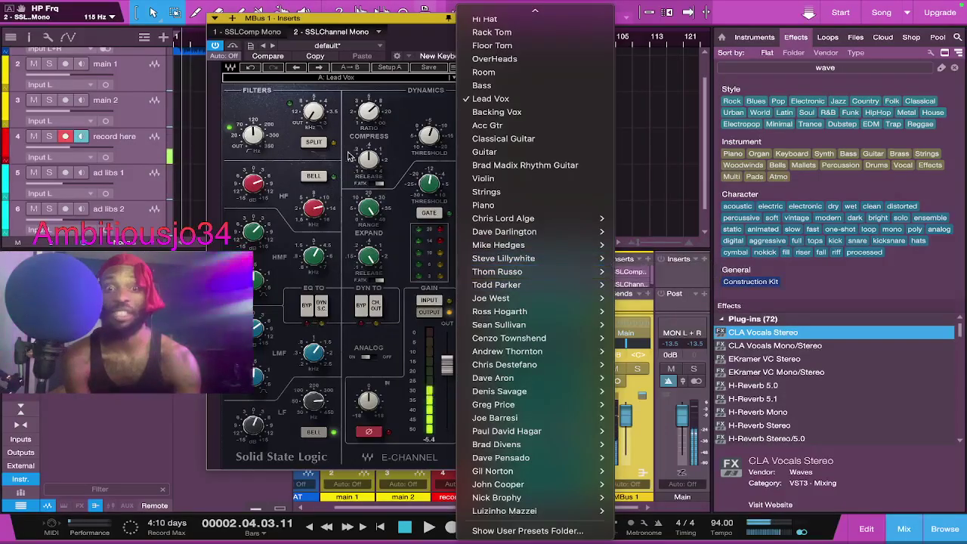
click(271, 114)
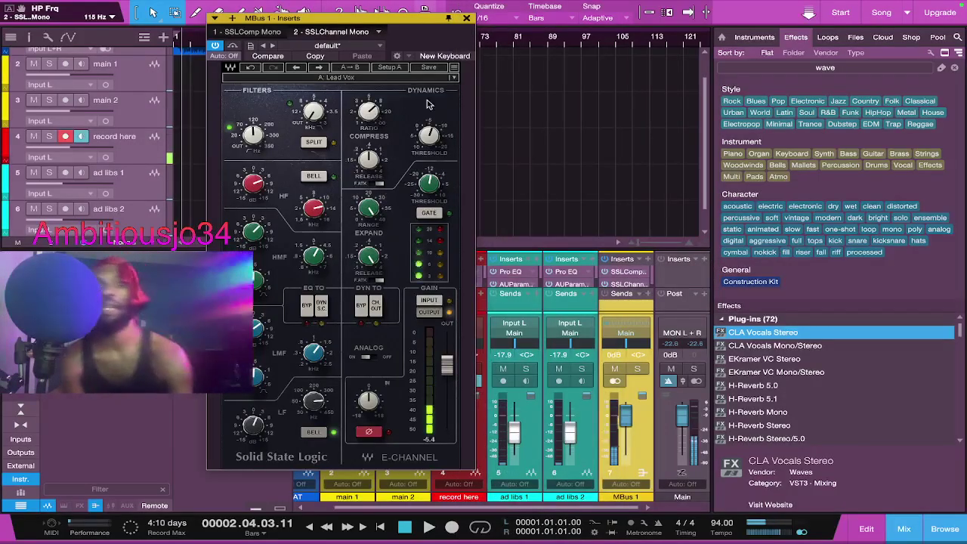
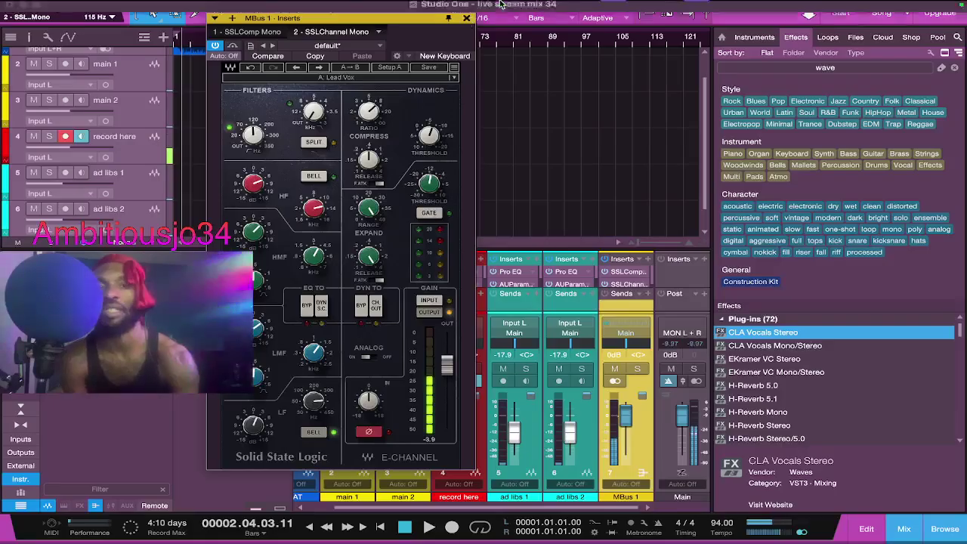
Step: Close the MBus 1 inserts window and add the Vitamin (m) effect to the MBus 1 channel's inserts
click(467, 19)
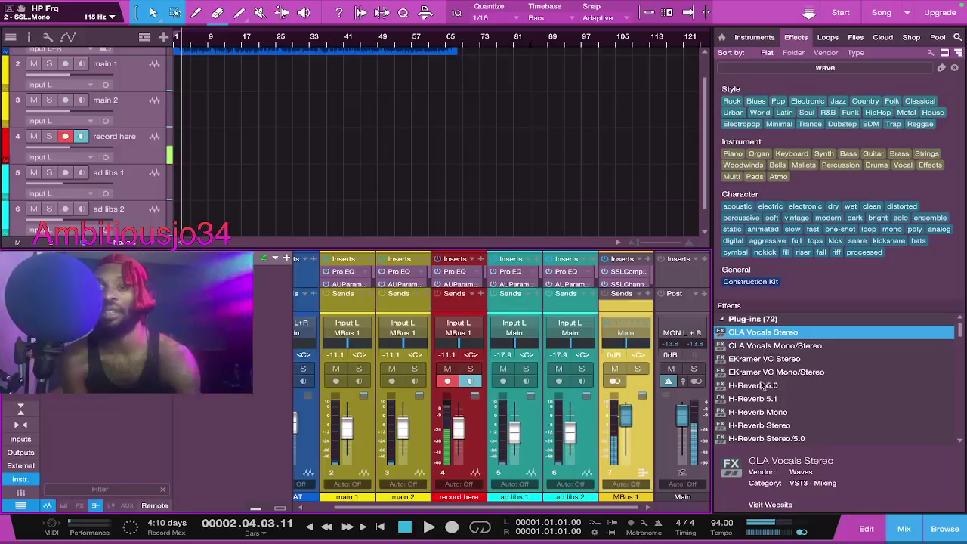
scroll(764, 411, down, 2)
scroll(765, 412, down, 15)
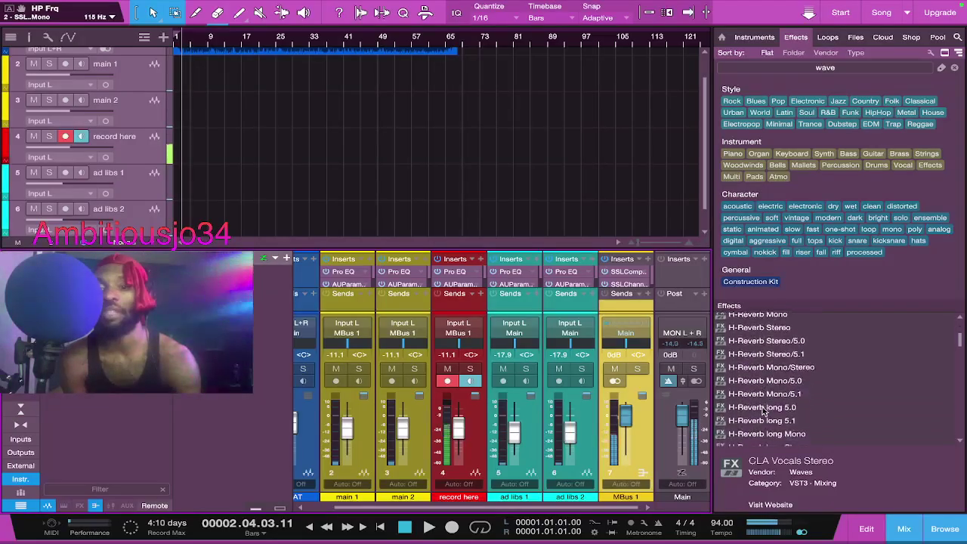
scroll(764, 412, down, 5)
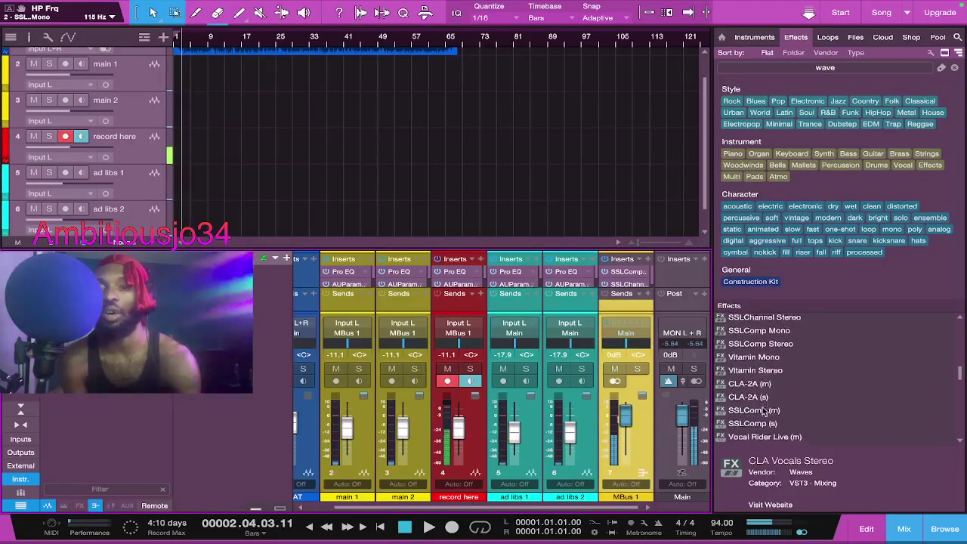
scroll(764, 412, down, 7)
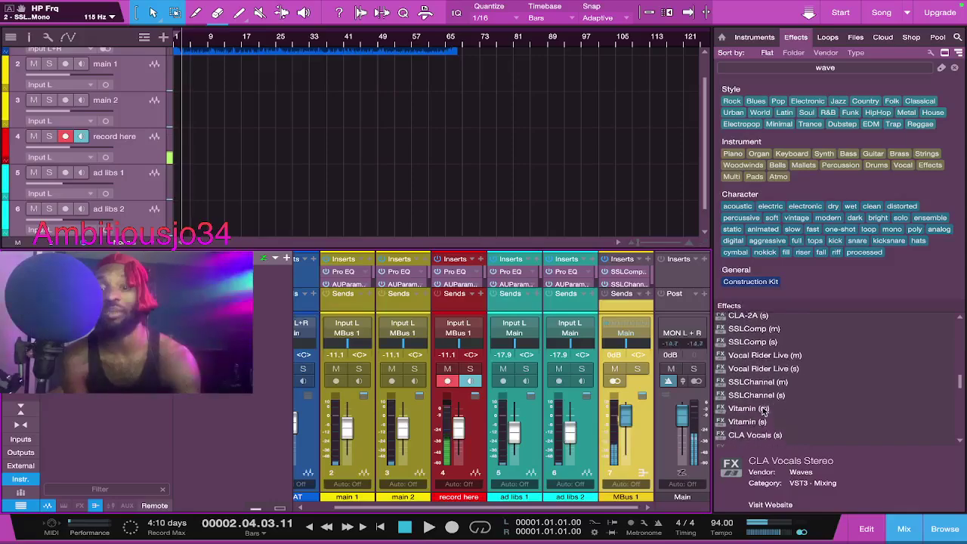
scroll(764, 412, down, 1)
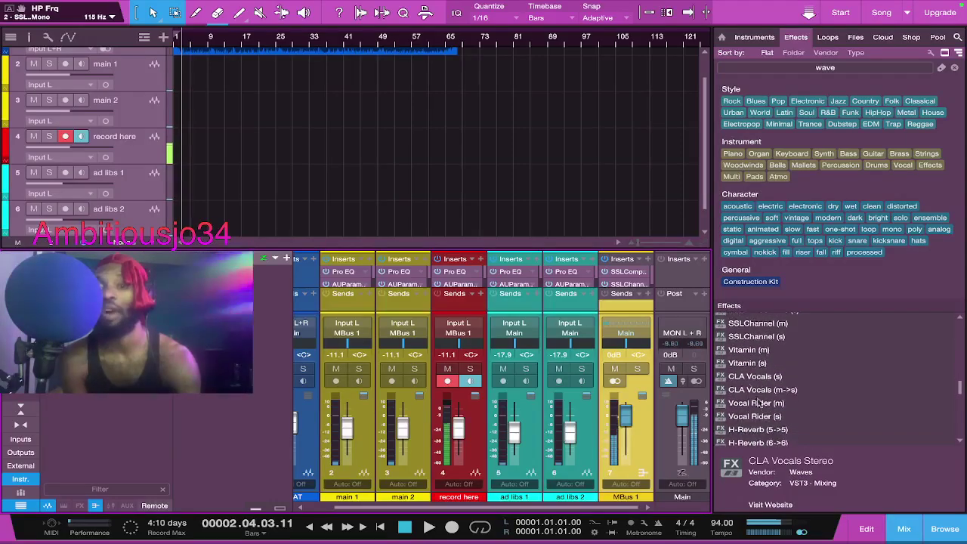
drag(741, 356, 614, 287)
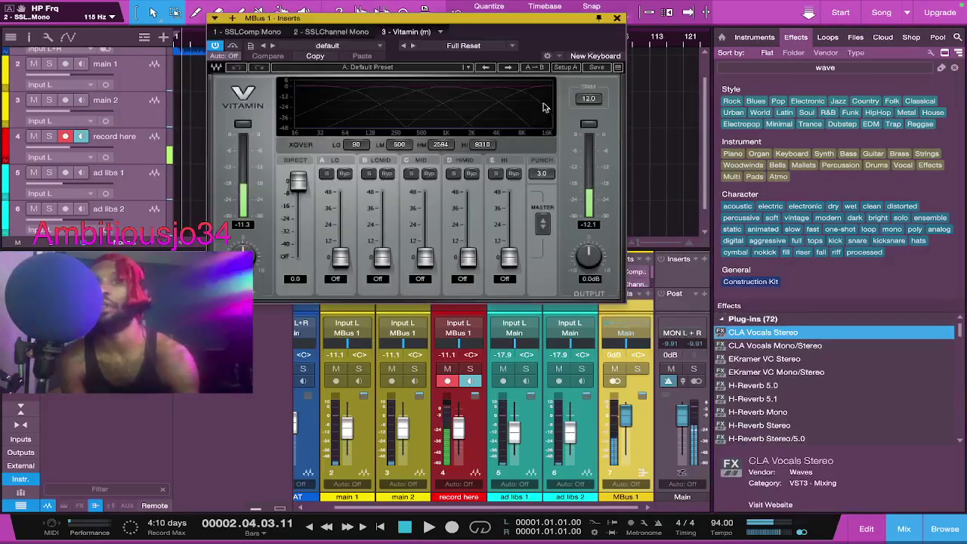
Step: Load the Lead Vocal 1 vocals preset in Vitamin and switch it to Lead Vocal 2
click(468, 67)
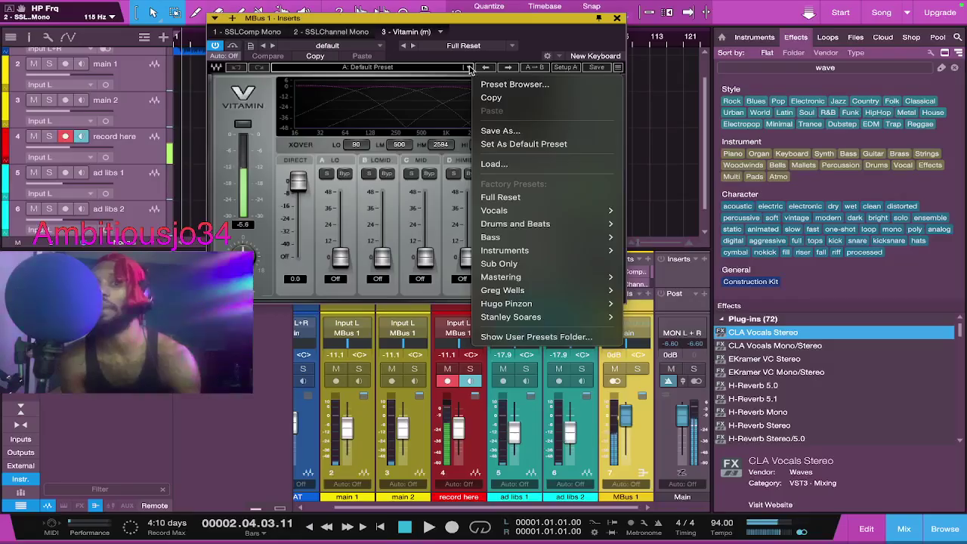
mouse_move(553, 223)
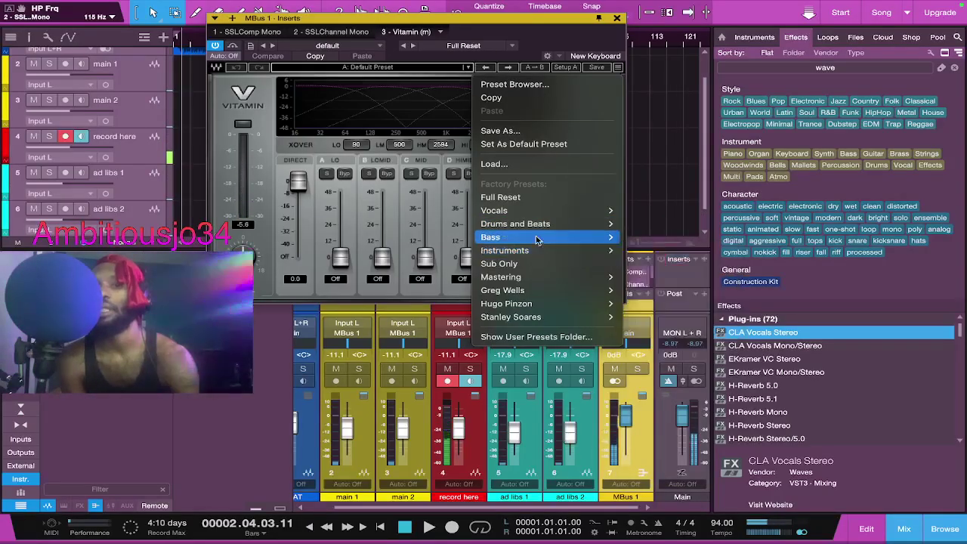
mouse_move(533, 280)
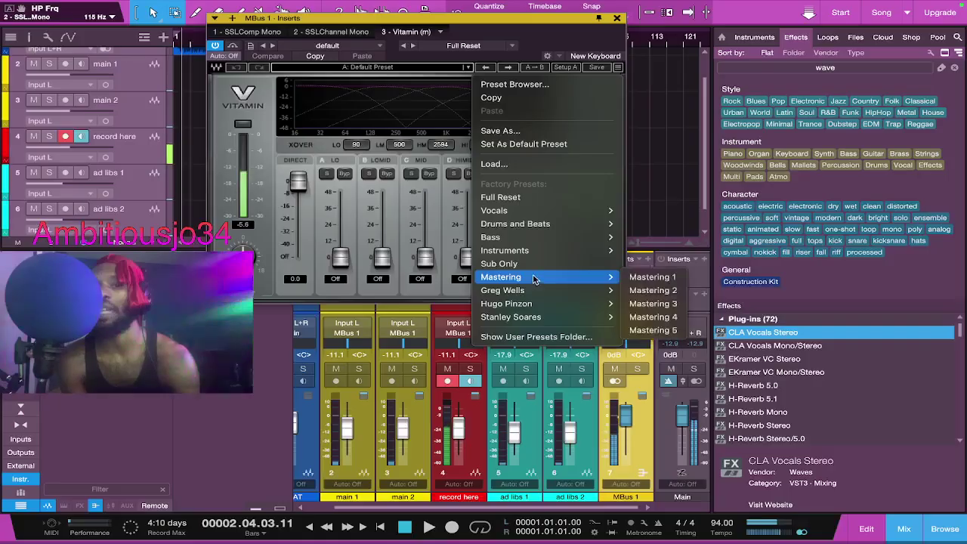
mouse_move(533, 208)
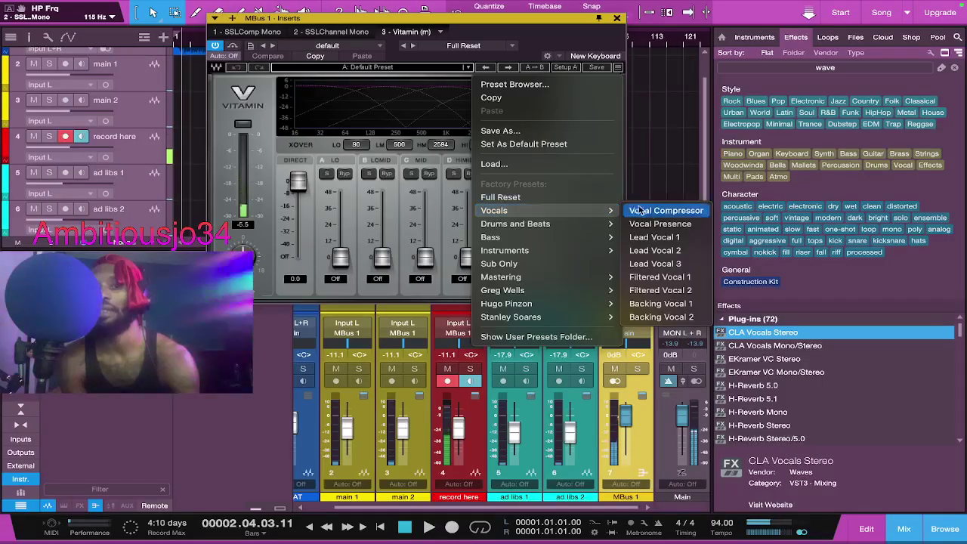
click(653, 237)
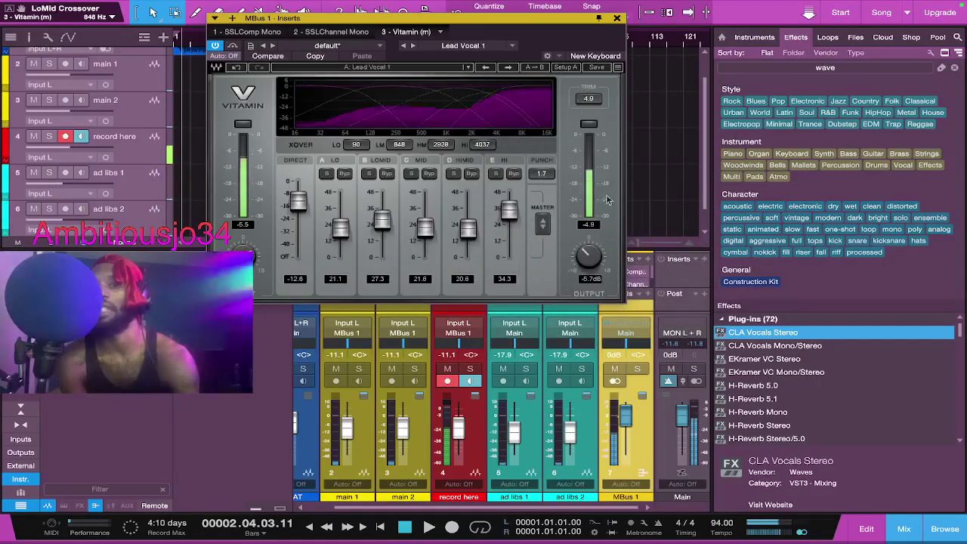
click(469, 67)
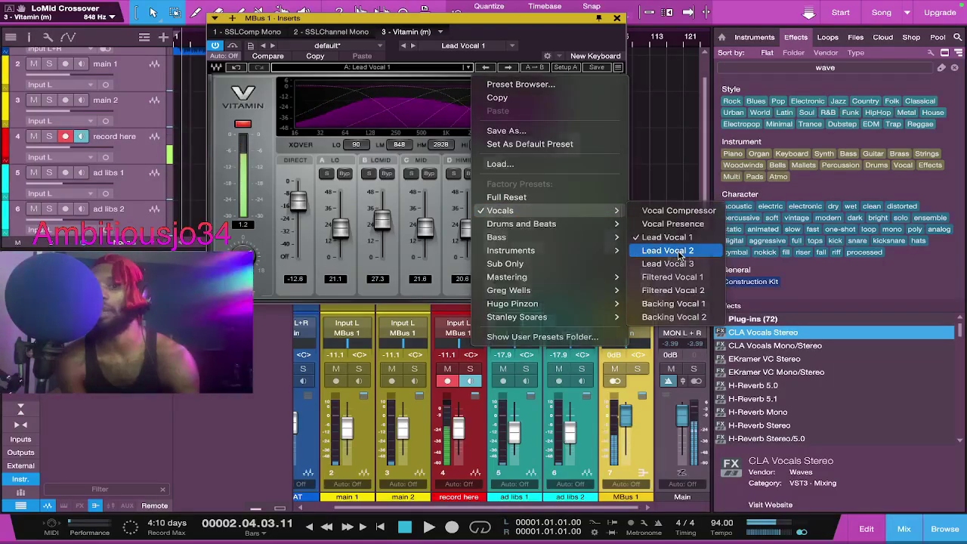
click(667, 250)
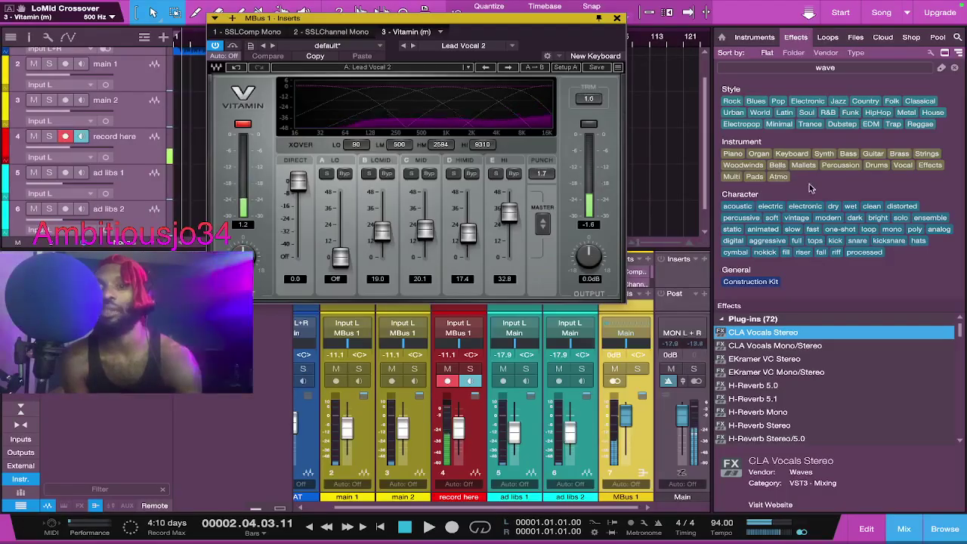
Step: Replace the effects search text with "desser"
click(842, 68)
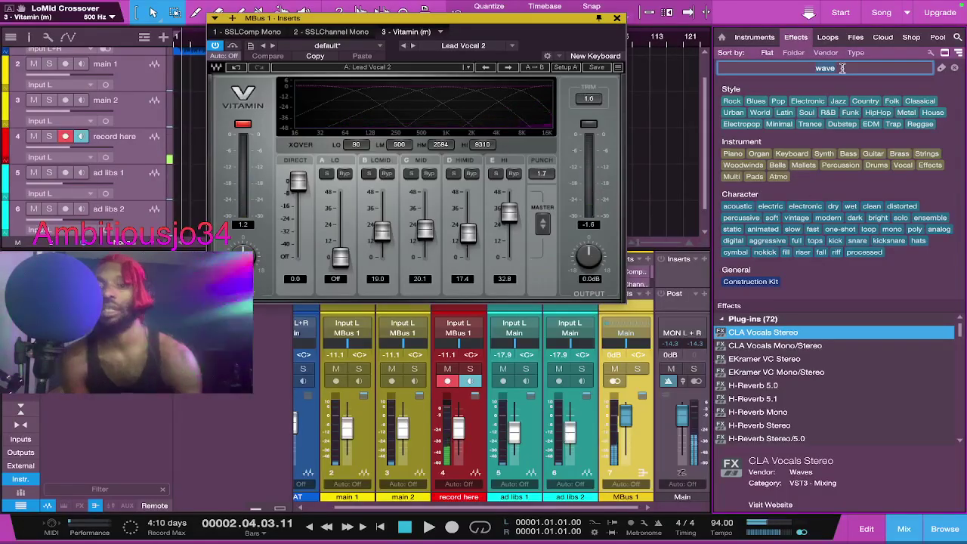
key(BackSpace)
key(BackSpace)
key(BackSpace)
key(BackSpace)
text(de)
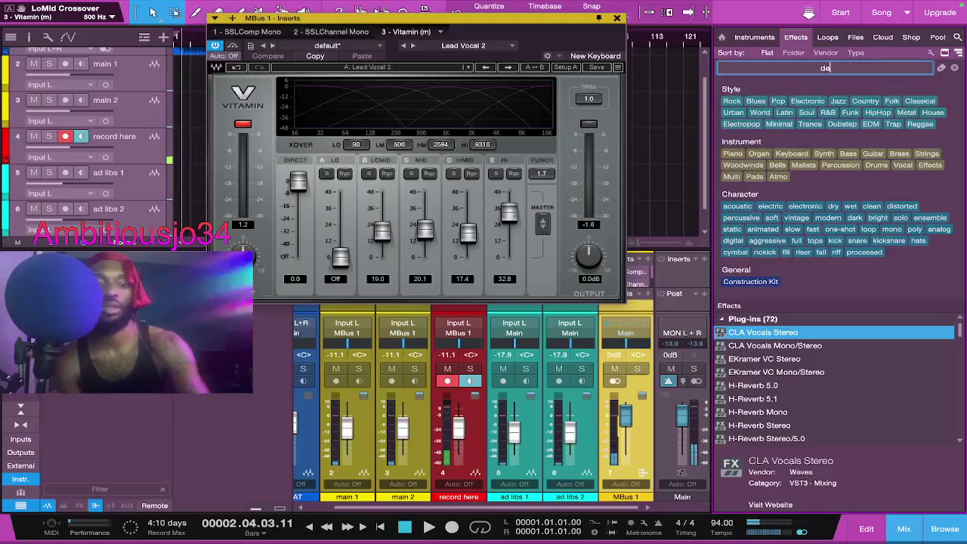
text(ss)
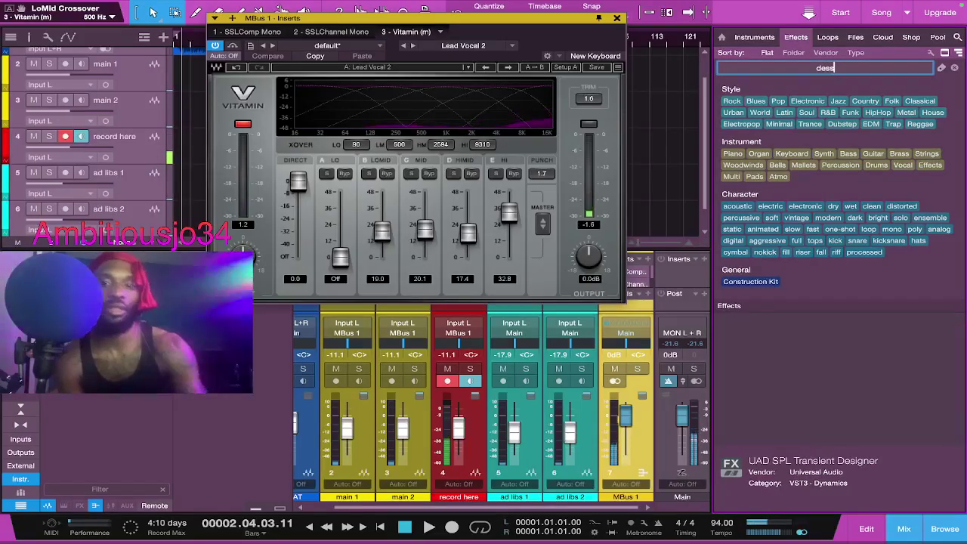
text(er)
Step: Search the effects for "compresso" and add the PreSonus Compressor as the fourth insert on MBus 1
key(BackSpace)
key(BackSpace)
key(BackSpace)
key(BackSpace)
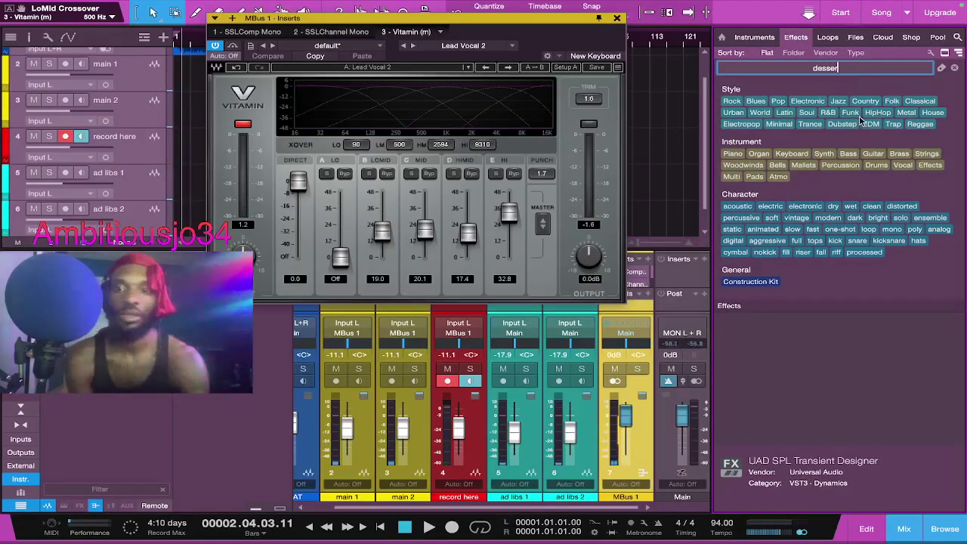
key(BackSpace)
key(BackSpace)
text(compress)
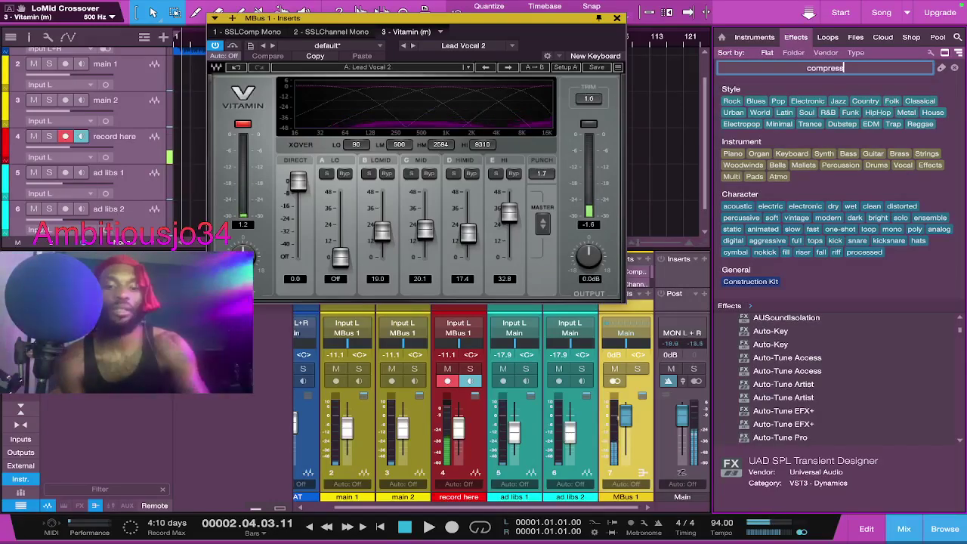
text(o)
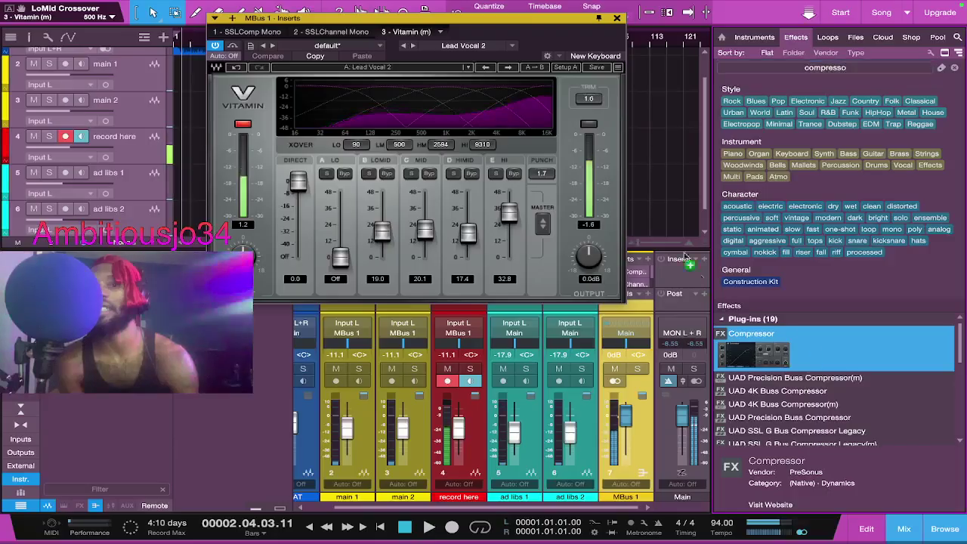
drag(551, 102, 470, 37)
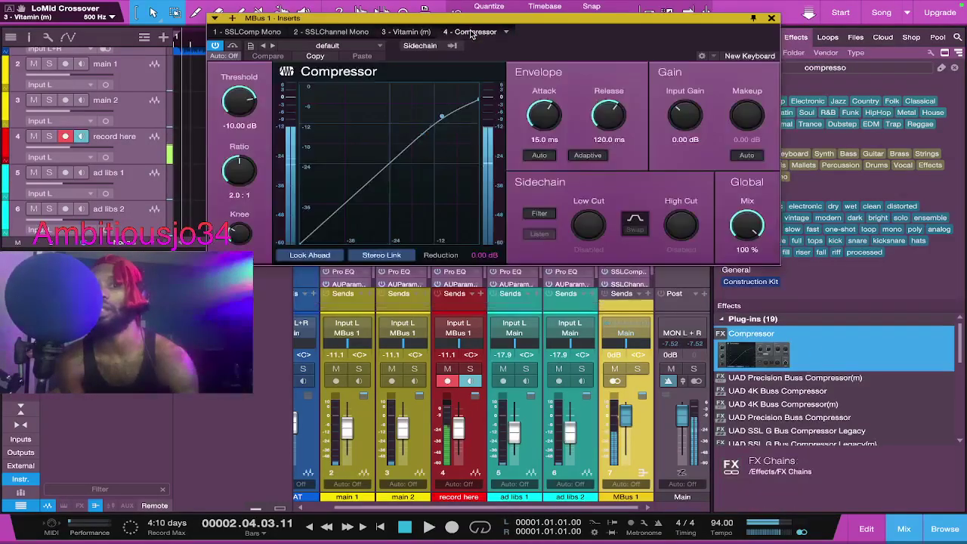
Step: Load the DeEsser-S1 vocals preset in the Compressor and close the MBus 1 inserts window
click(379, 46)
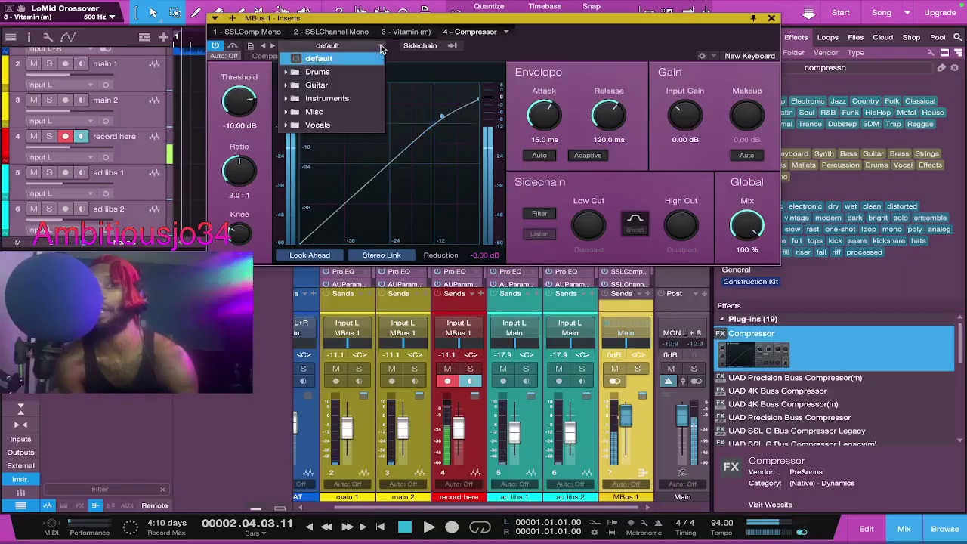
click(333, 126)
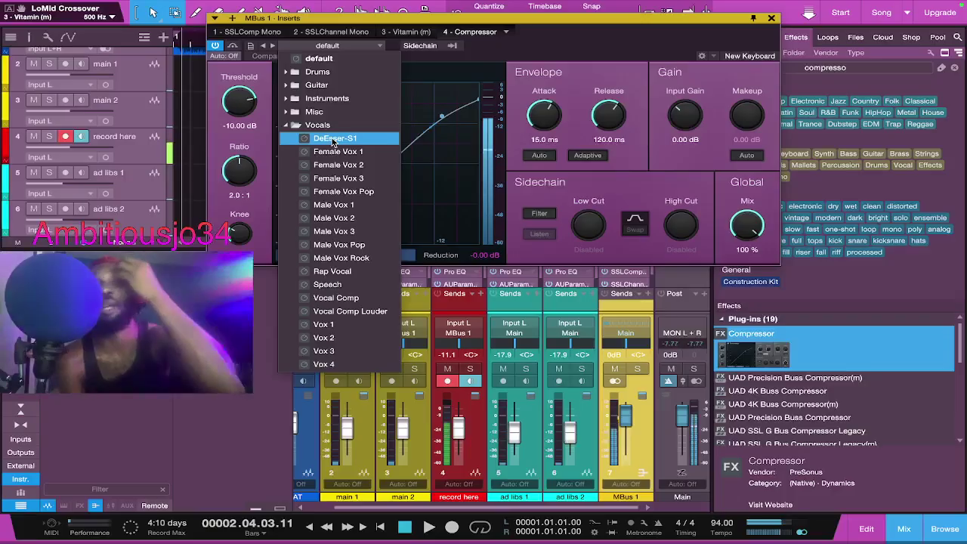
click(332, 140)
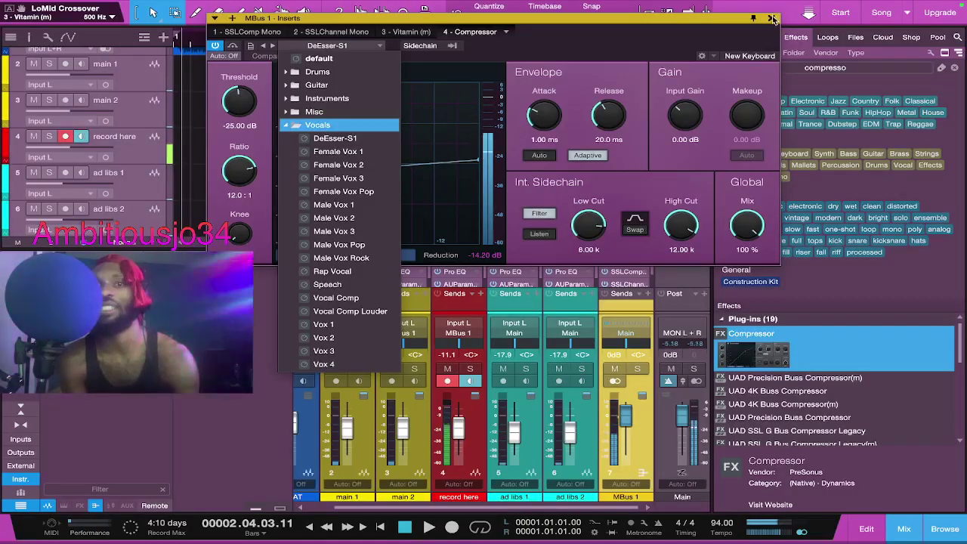
key(Escape)
click(771, 21)
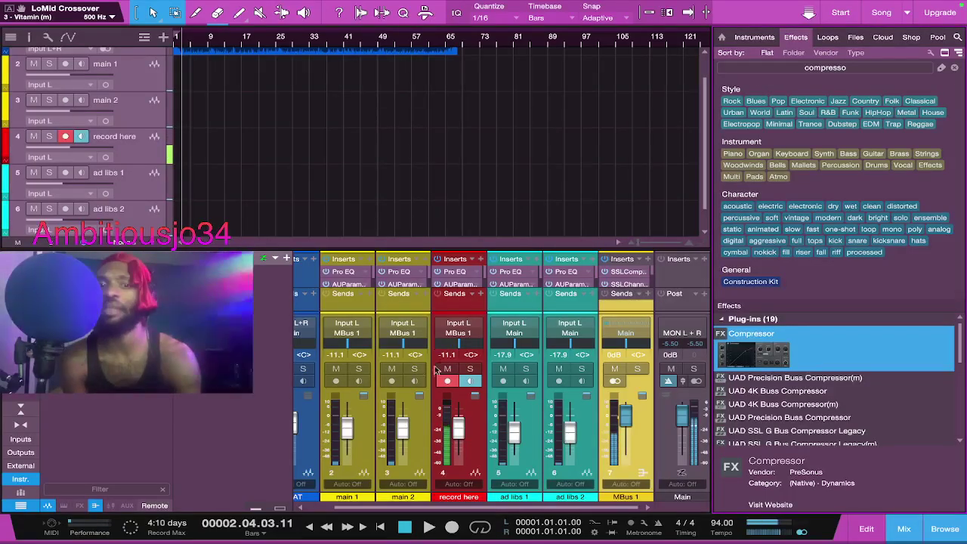
Step: Switch record arming from the record here track to main 2 and back to record here
click(445, 383)
click(392, 381)
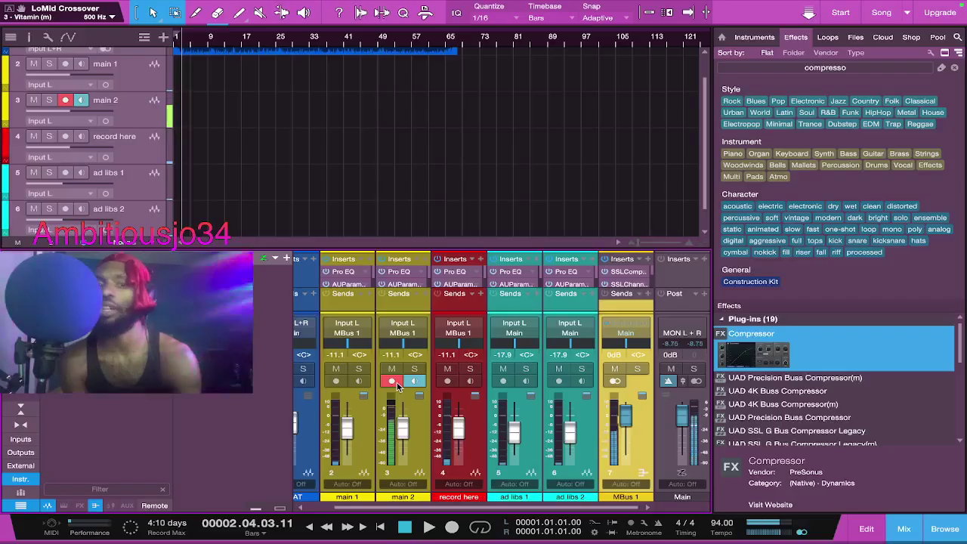
click(392, 382)
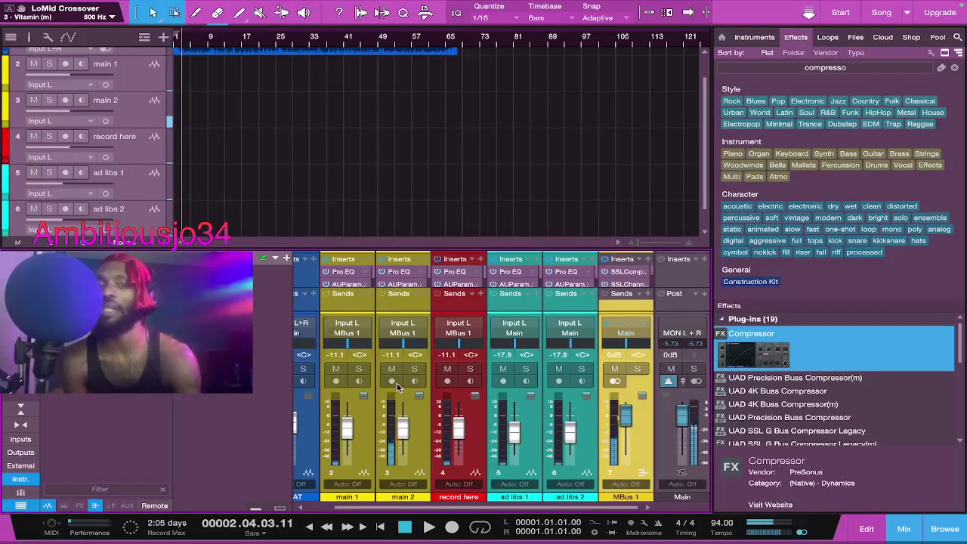
click(446, 382)
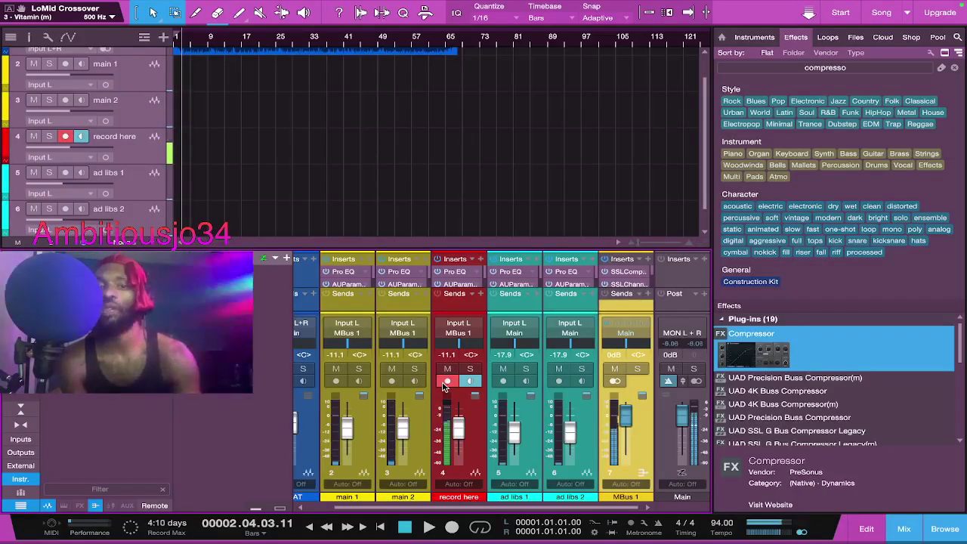
Step: Add a send to MBus 1 on the record here channel and change its destination to Main
click(441, 303)
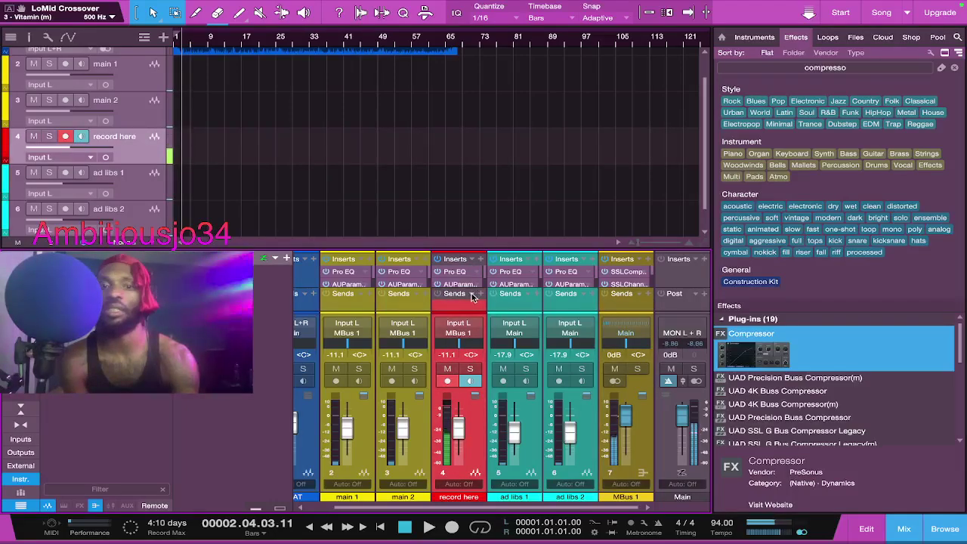
click(471, 294)
click(472, 297)
click(481, 293)
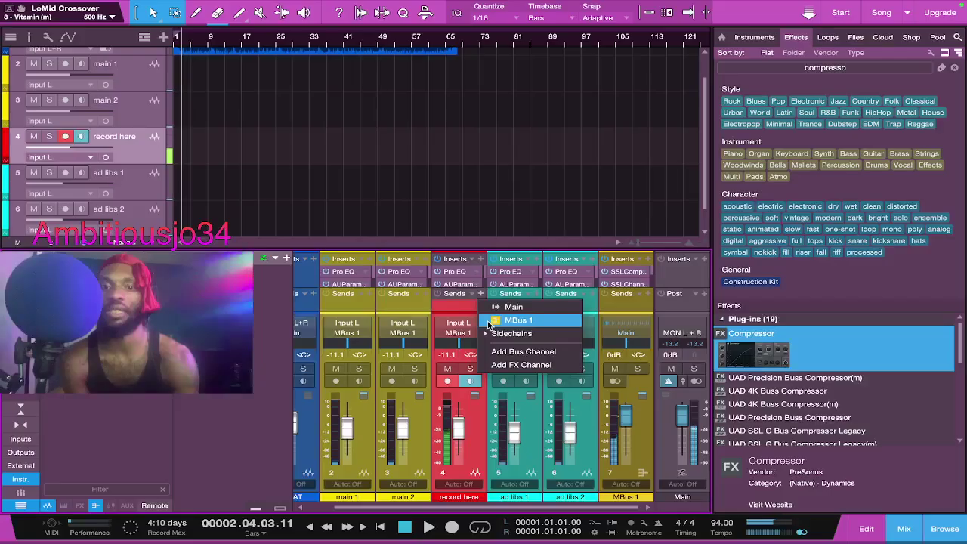
click(490, 321)
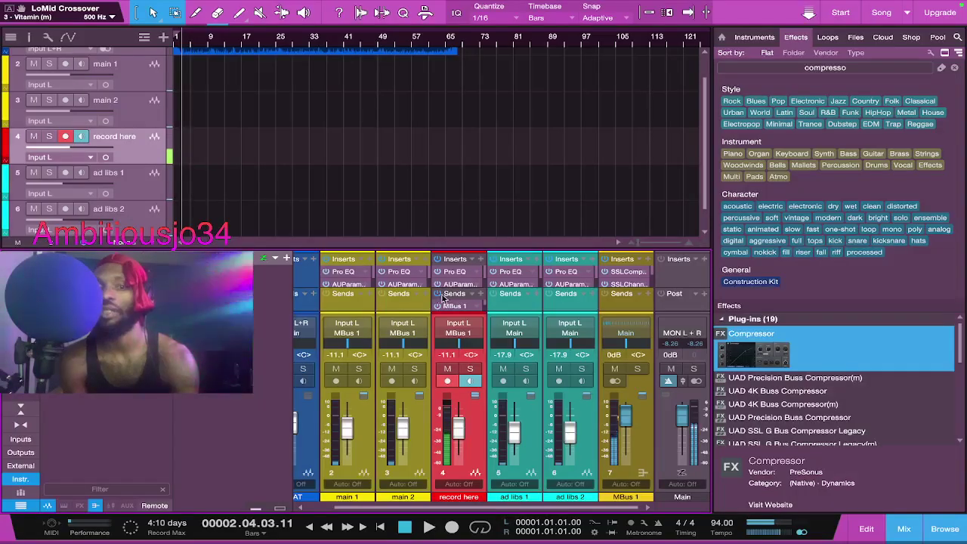
right_click(474, 307)
click(497, 323)
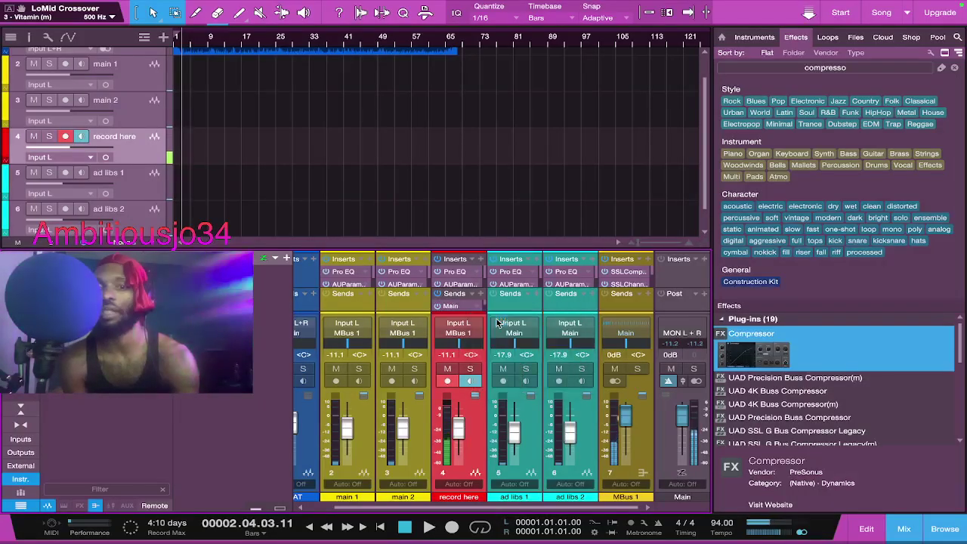
right_click(476, 307)
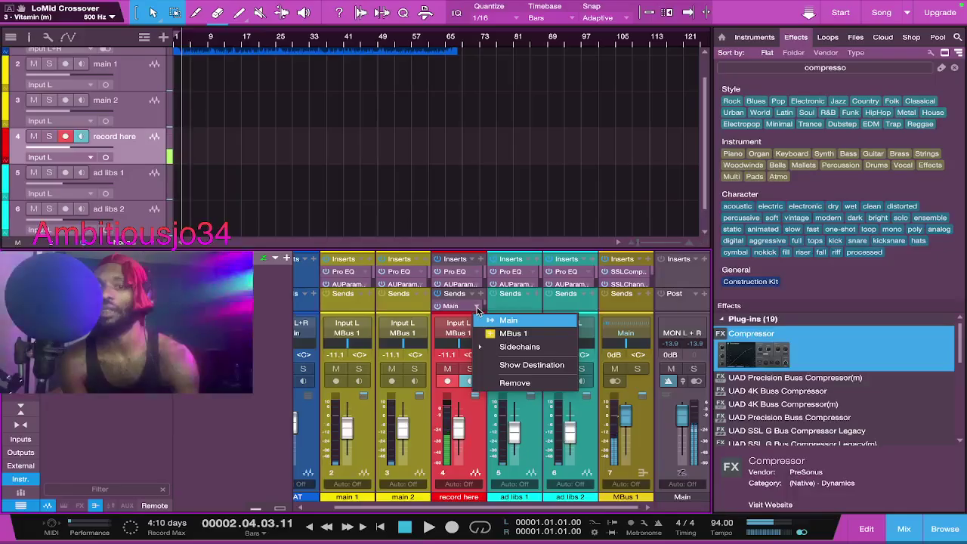
click(477, 310)
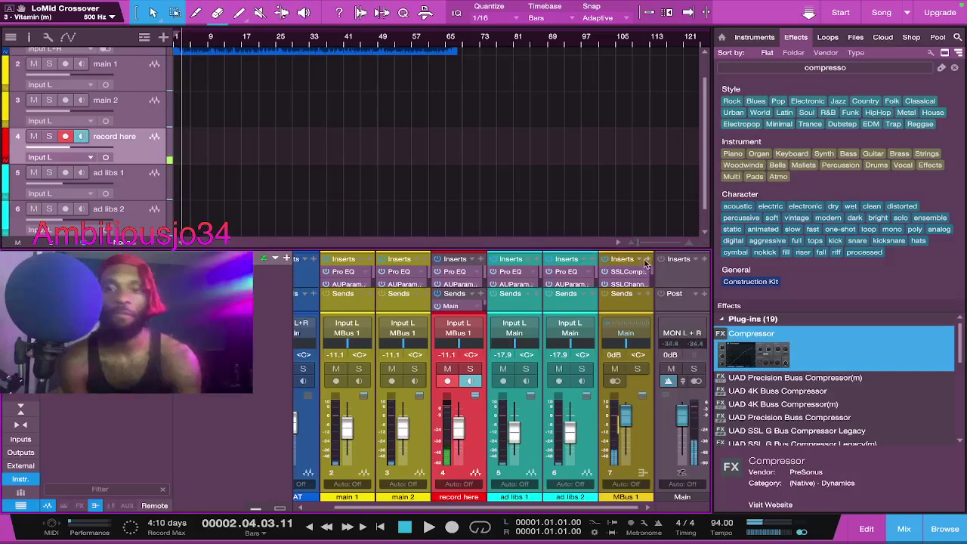
Step: Clear the effects search text and undo the send changes on the record here channel
scroll(651, 272, down, 2)
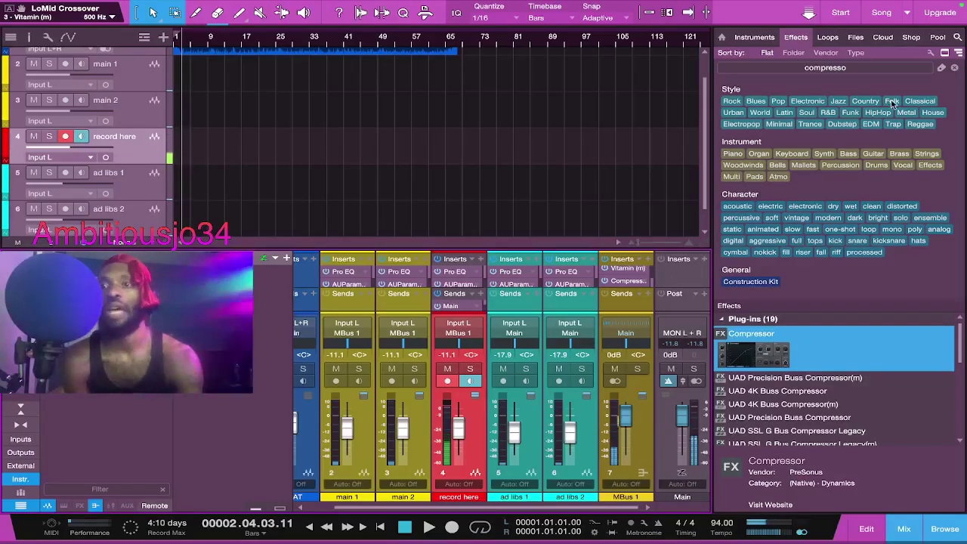
click(954, 67)
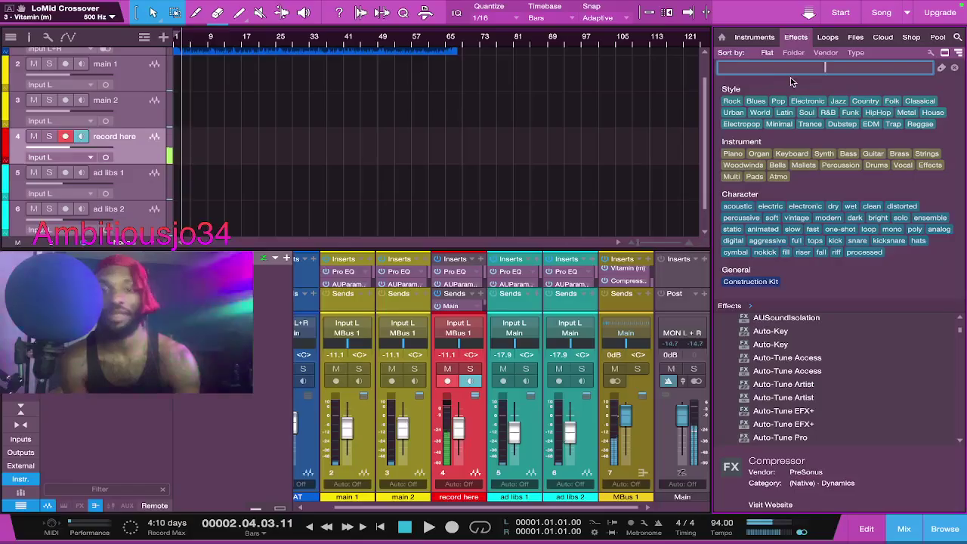
click(646, 196)
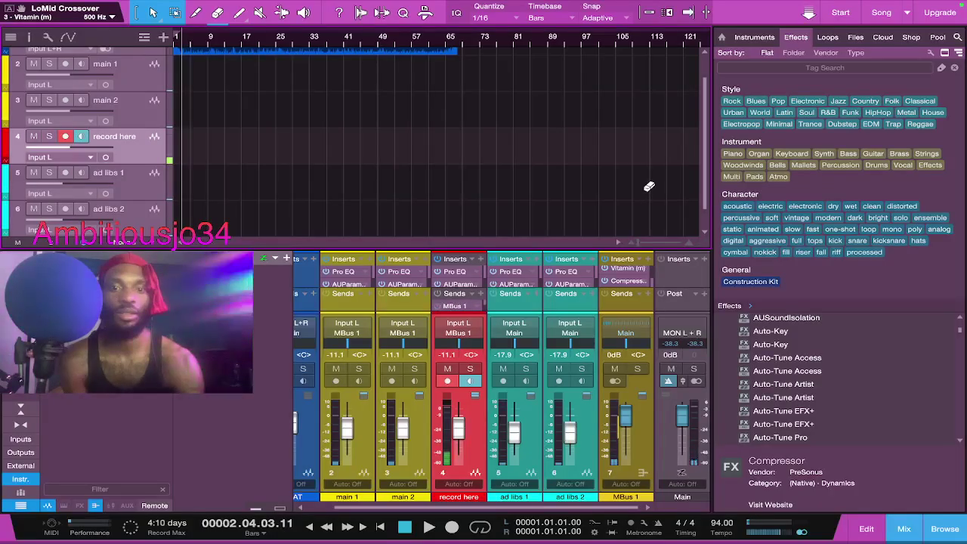
key(super+z)
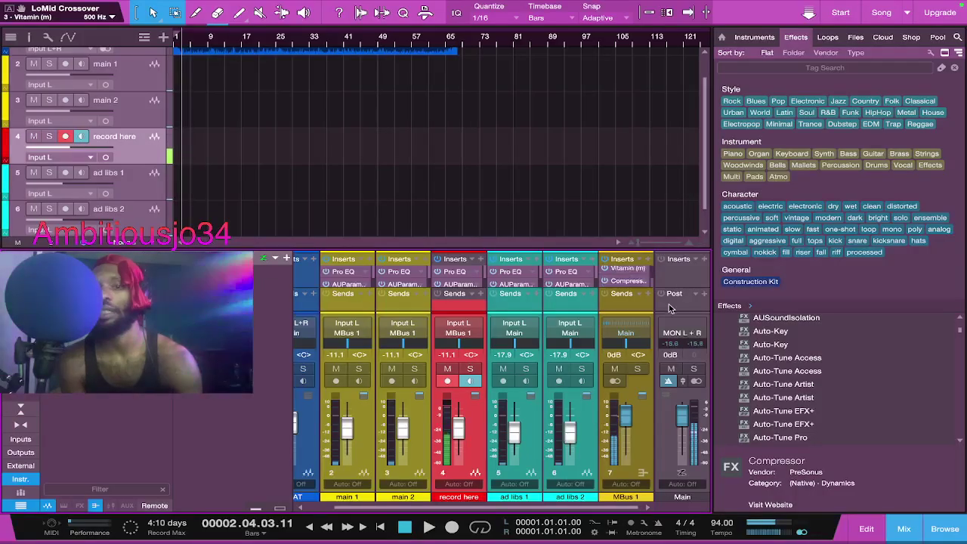
Step: Search the effects for "vocal r" and add Vocal Rider Live (m) as the fifth insert on MBus 1
scroll(853, 420, down, 2)
scroll(853, 418, up, 5)
click(788, 67)
text(vocal)
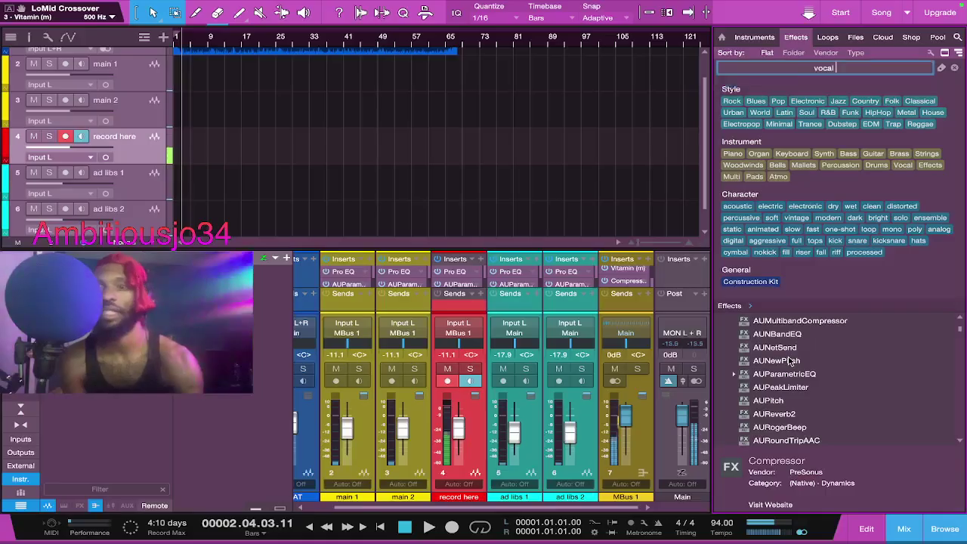
text( r)
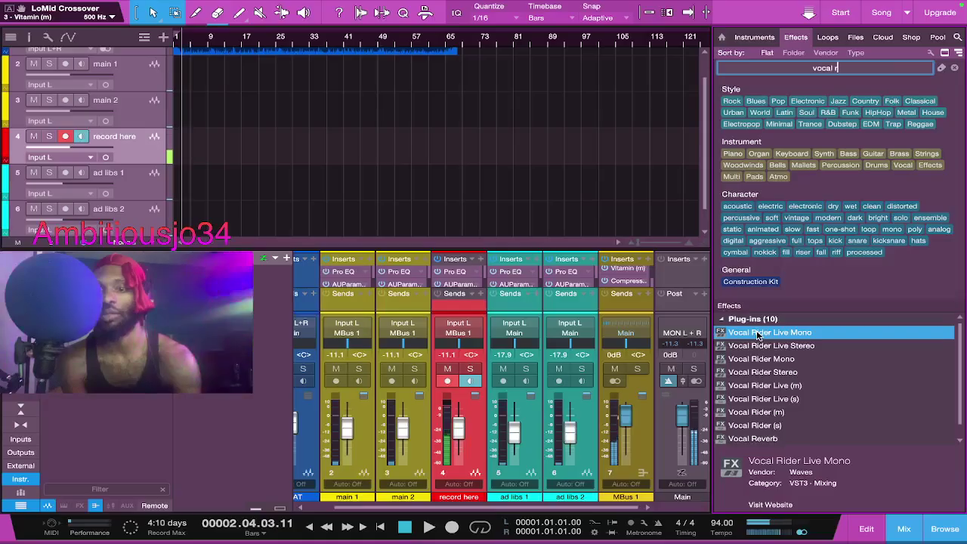
click(743, 390)
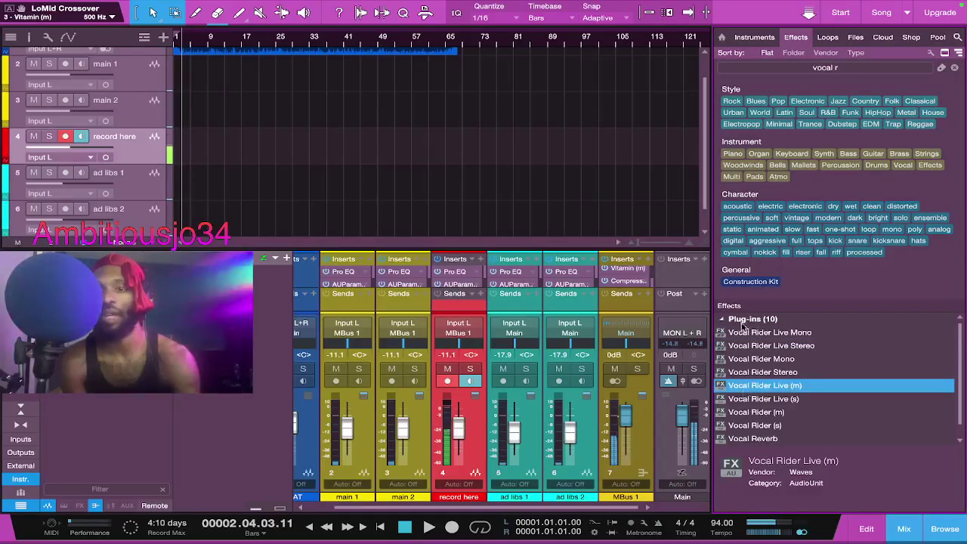
click(745, 337)
click(747, 389)
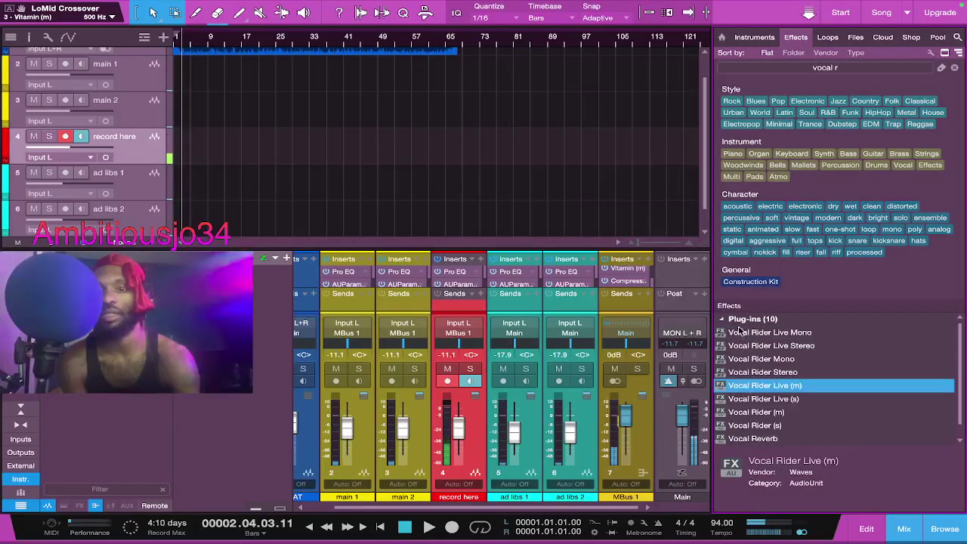
click(742, 335)
click(740, 388)
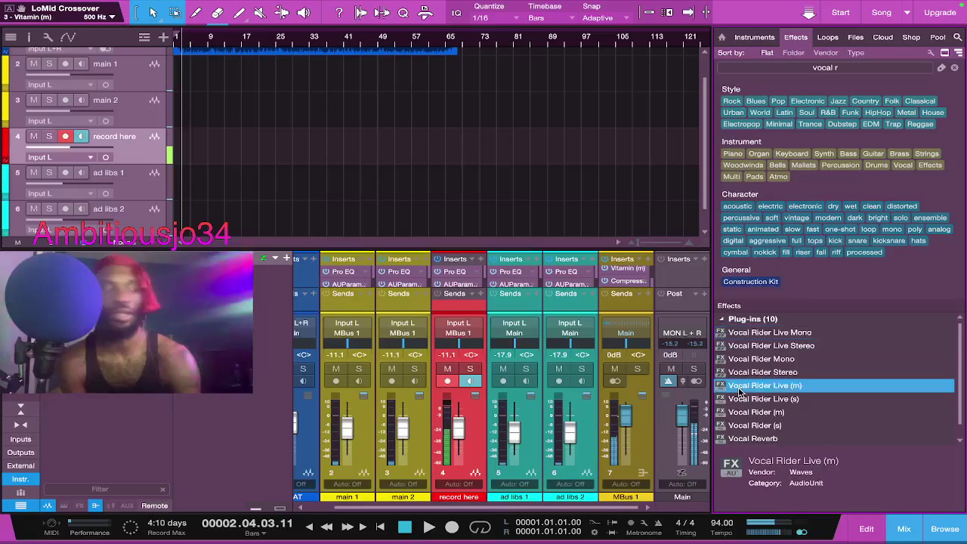
drag(740, 390, 618, 292)
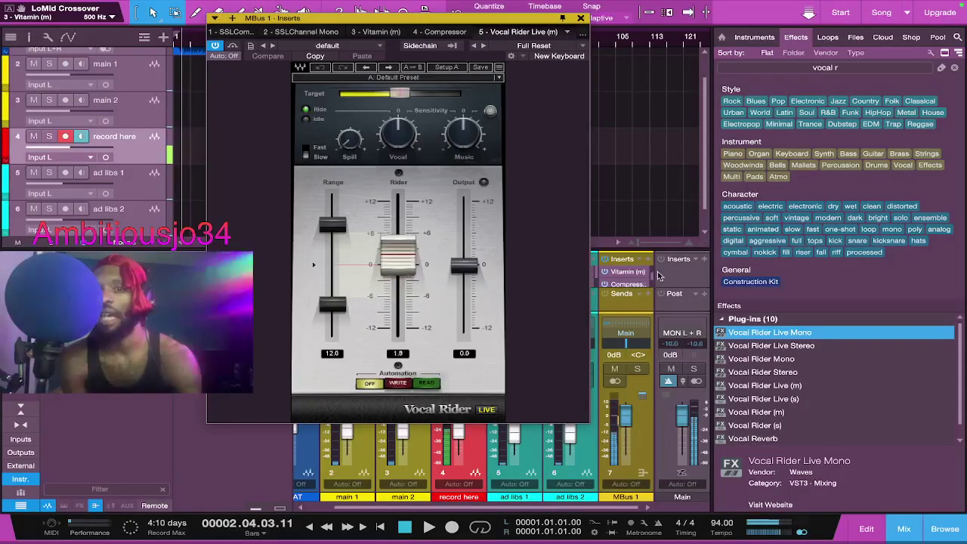
Step: Search the effects for "gate" and add the PreSonus Gate as the sixth insert on MBus 1
scroll(653, 280, down, 1)
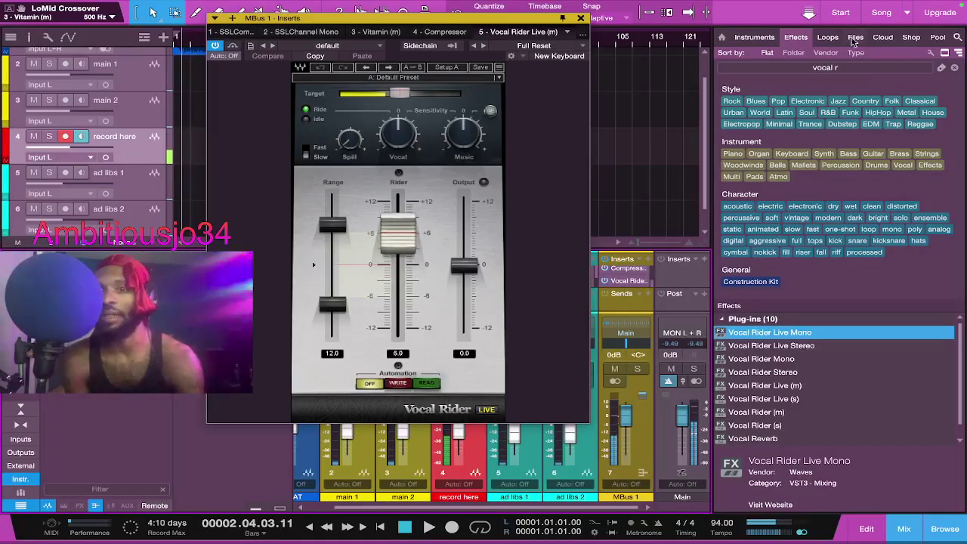
click(886, 68)
key(BackSpace)
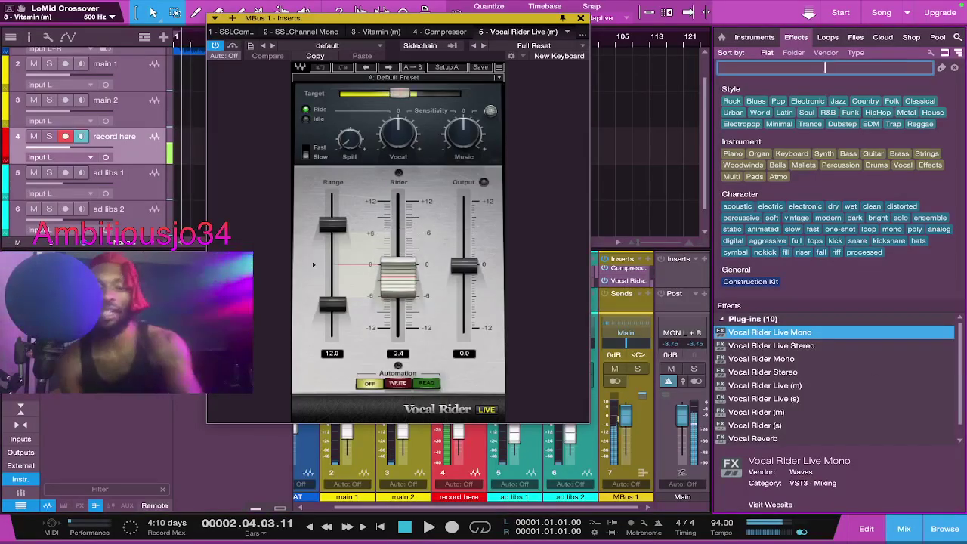
text(gate)
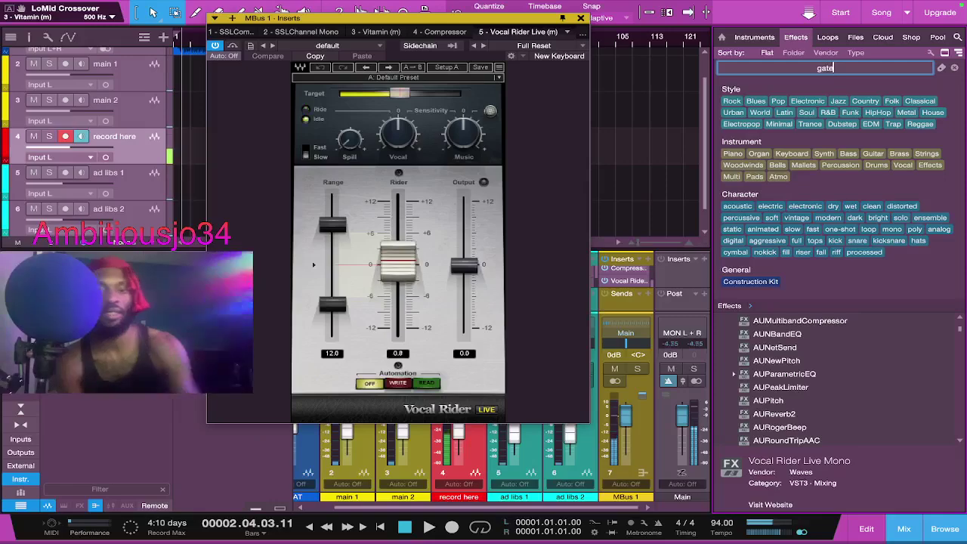
click(738, 350)
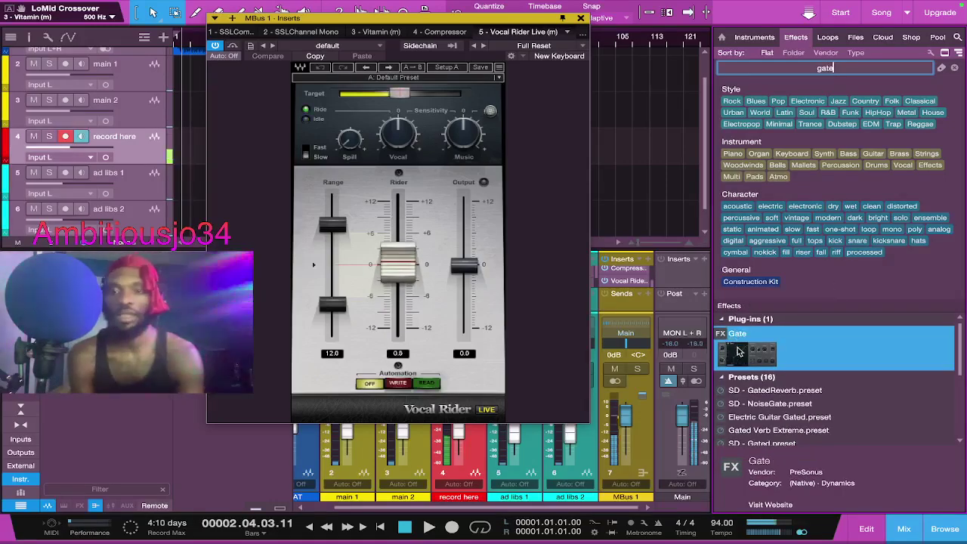
drag(744, 345, 618, 290)
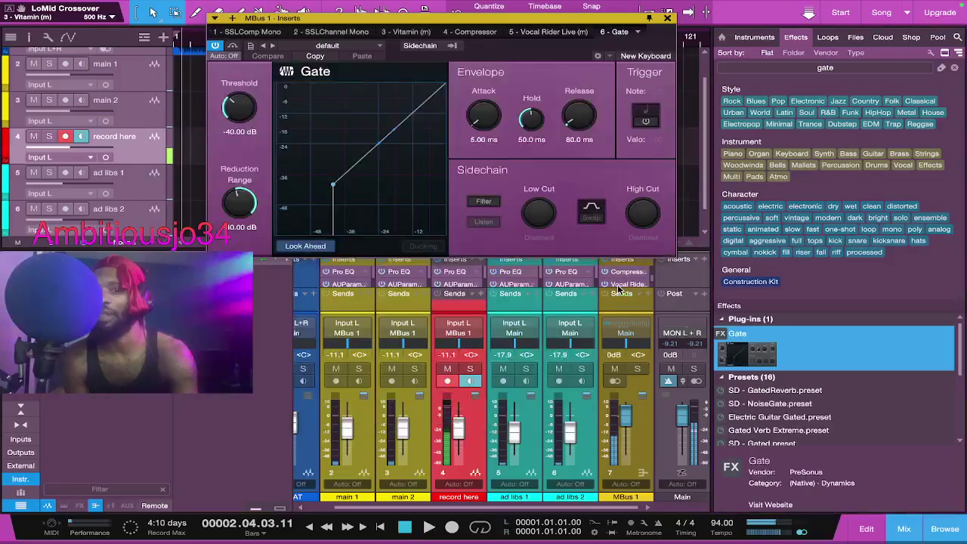
Step: Load the General Use preset "Tighten things up" in the Gate
click(379, 47)
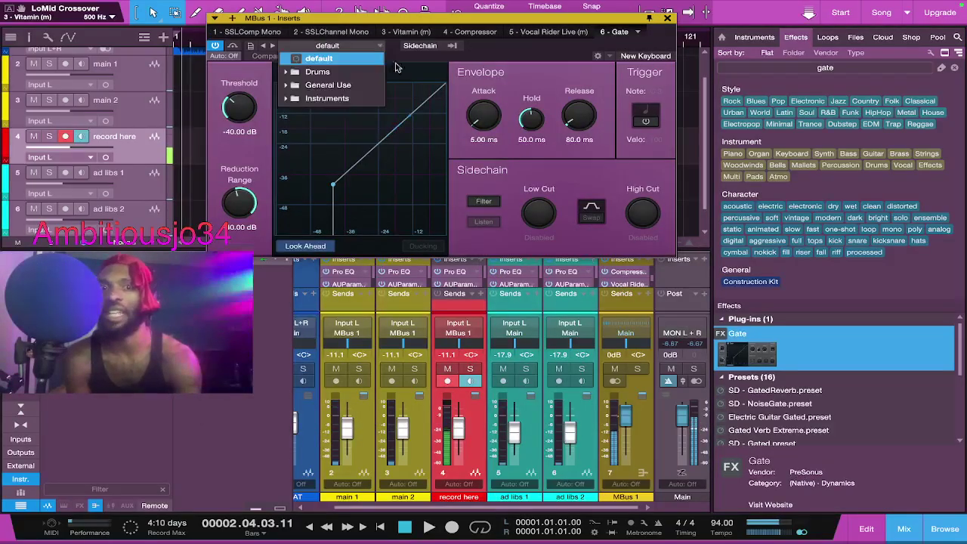
click(333, 86)
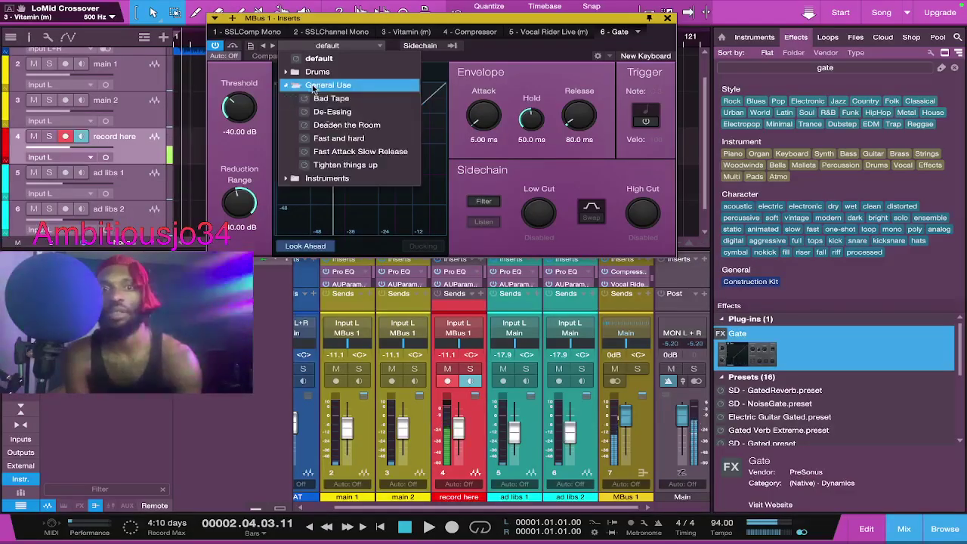
click(340, 167)
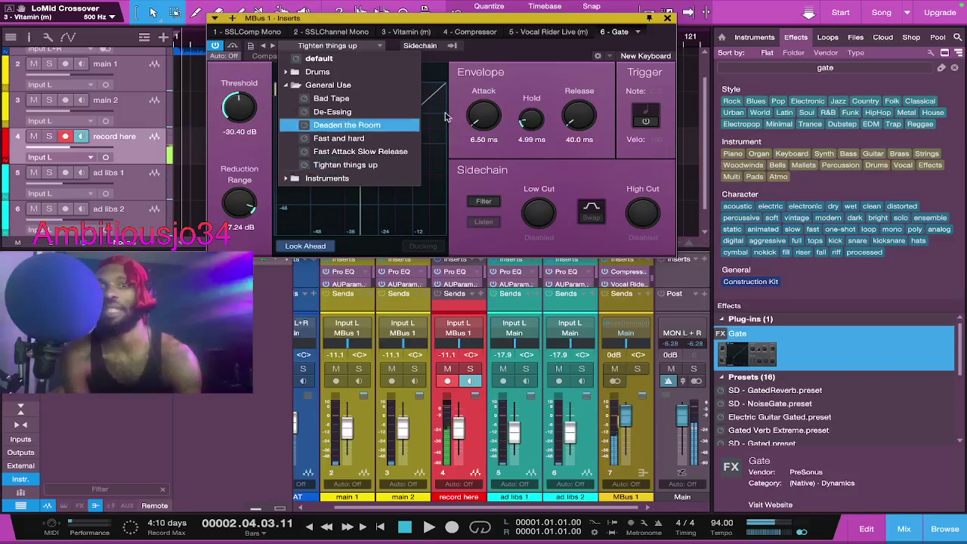
click(476, 77)
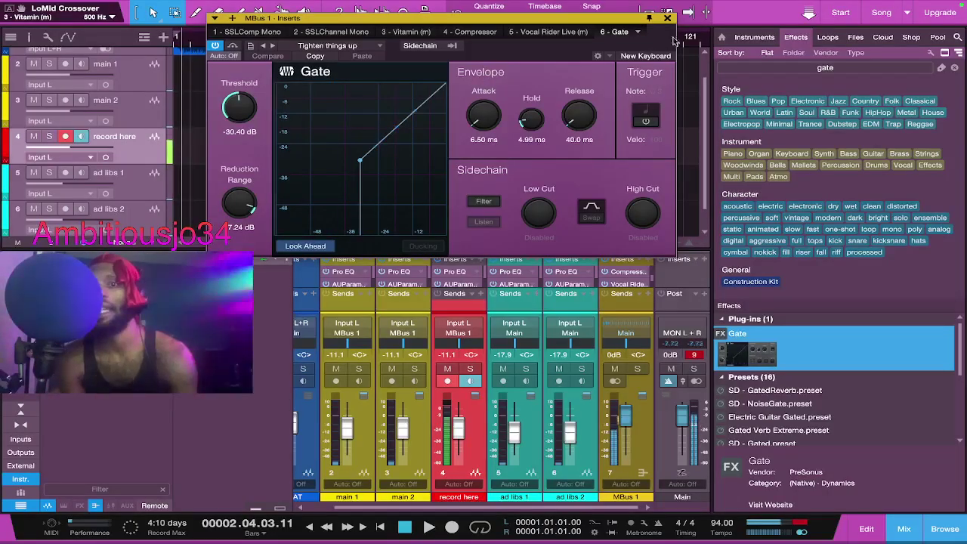
Step: Replace the effects search text with "limiter"
click(825, 67)
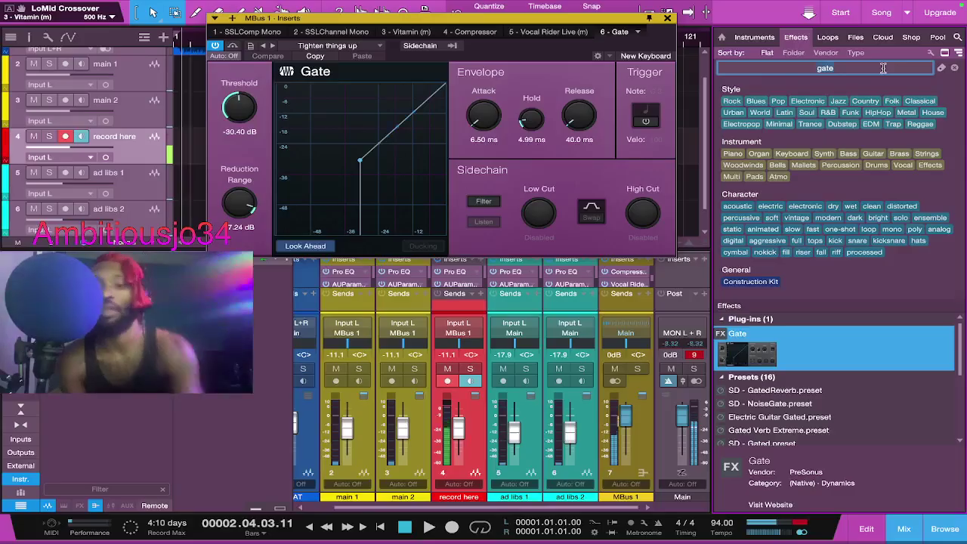
key(BackSpace)
text(limiter)
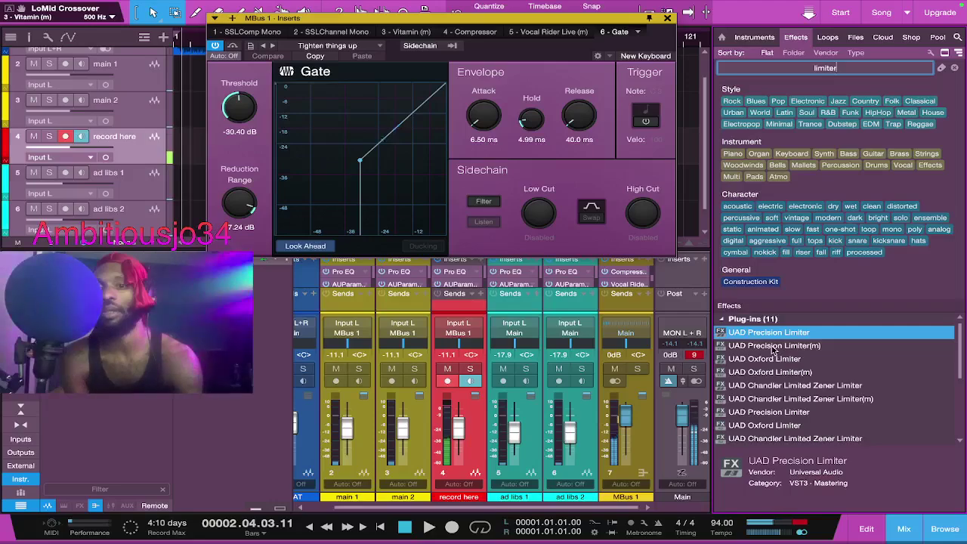
Step: Try the UAD Precision Limiter(m) as the seventh insert on MBus 1, declining its demo, and remove it
drag(773, 350, 655, 34)
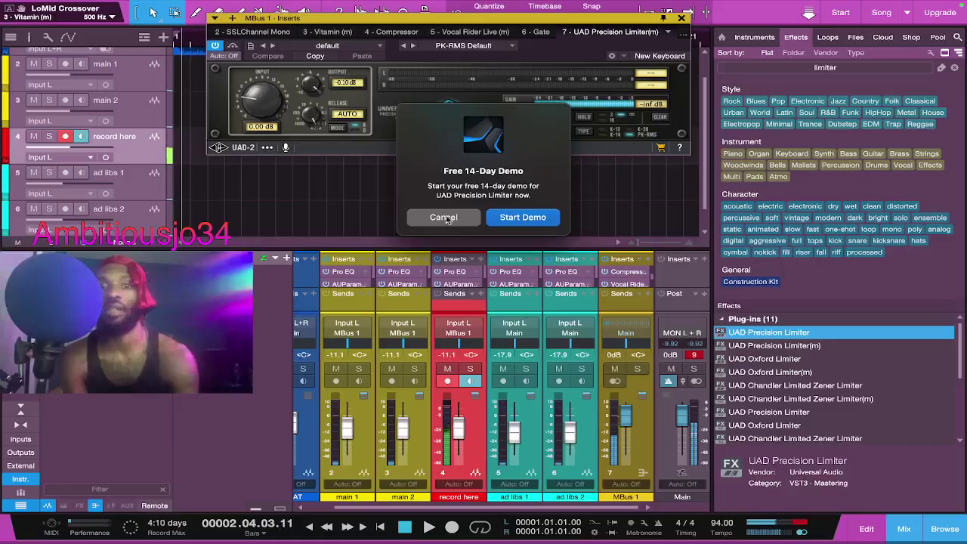
click(443, 217)
click(668, 32)
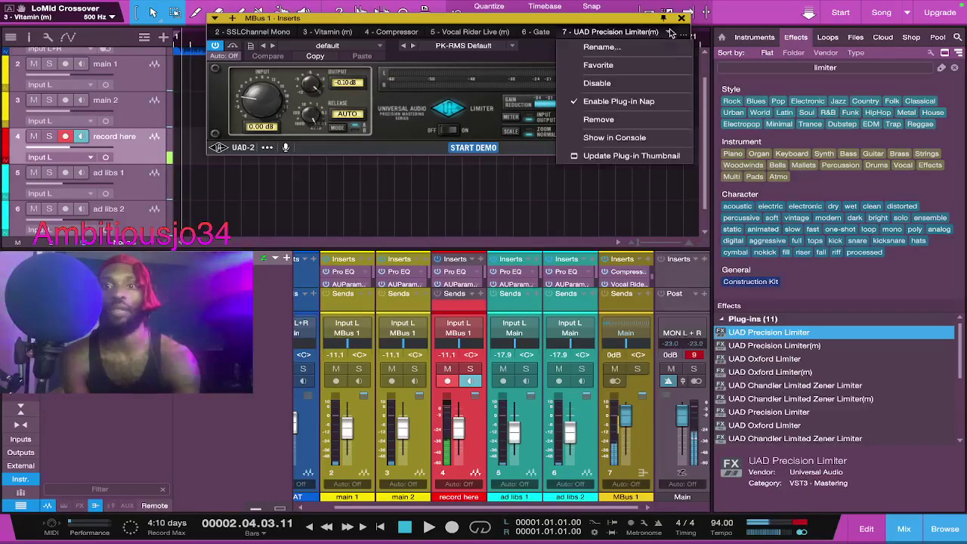
click(595, 120)
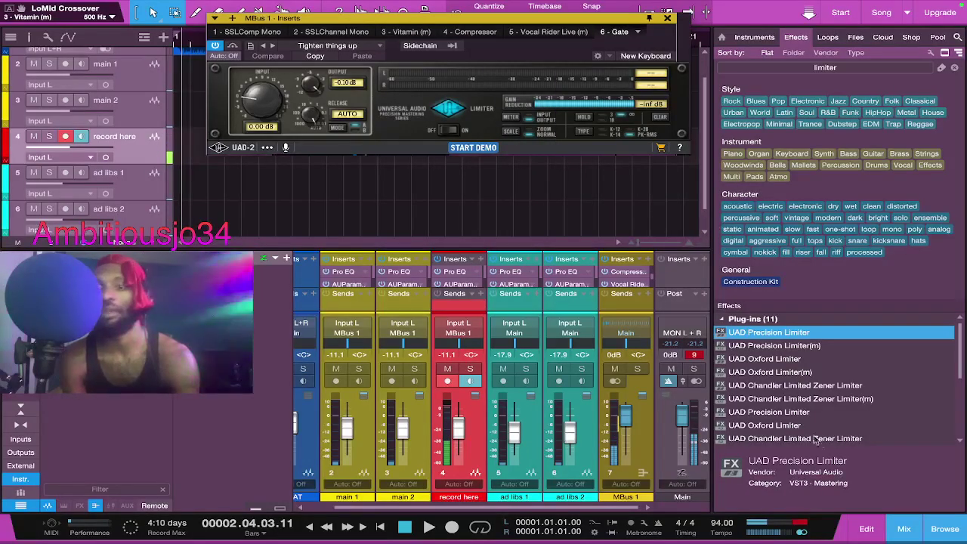
Step: Add the PreSonus Limiter from the filtered effects as the seventh insert on MBus 1
scroll(786, 424, down, 3)
scroll(756, 378, up, 1)
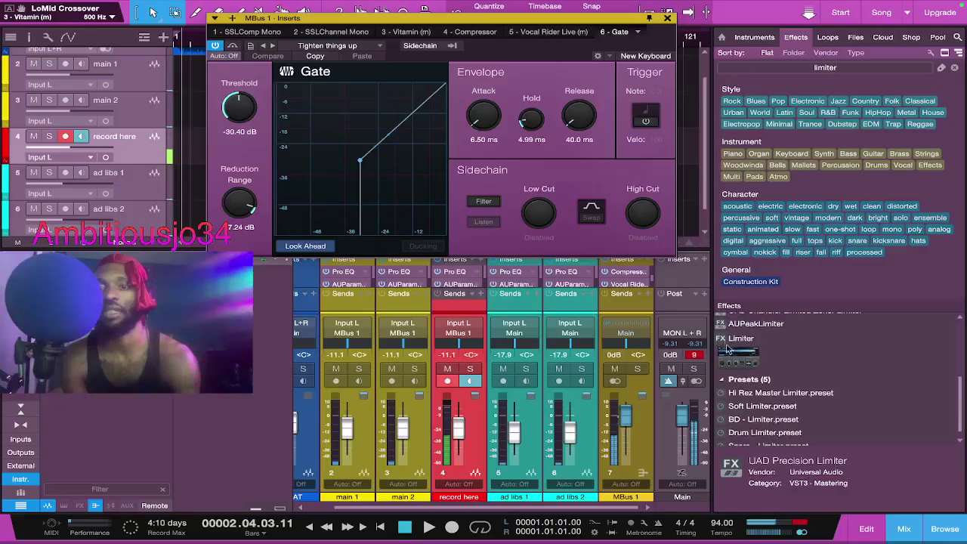
click(731, 346)
drag(731, 346, 640, 32)
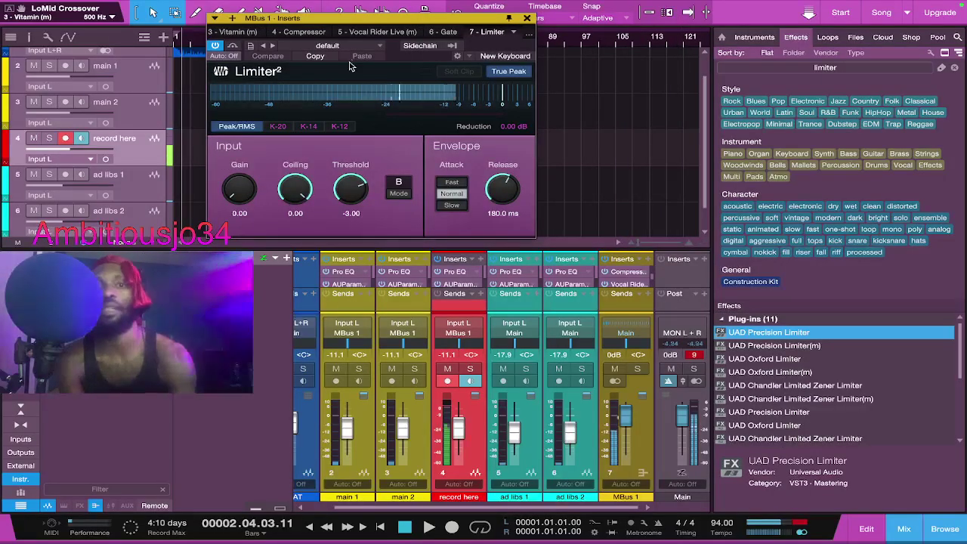
Step: Load the "Clean Up" preset in the MBus 1 Limiter with Soft Clip enabled, and reset the Main channel's clip indicator
click(381, 47)
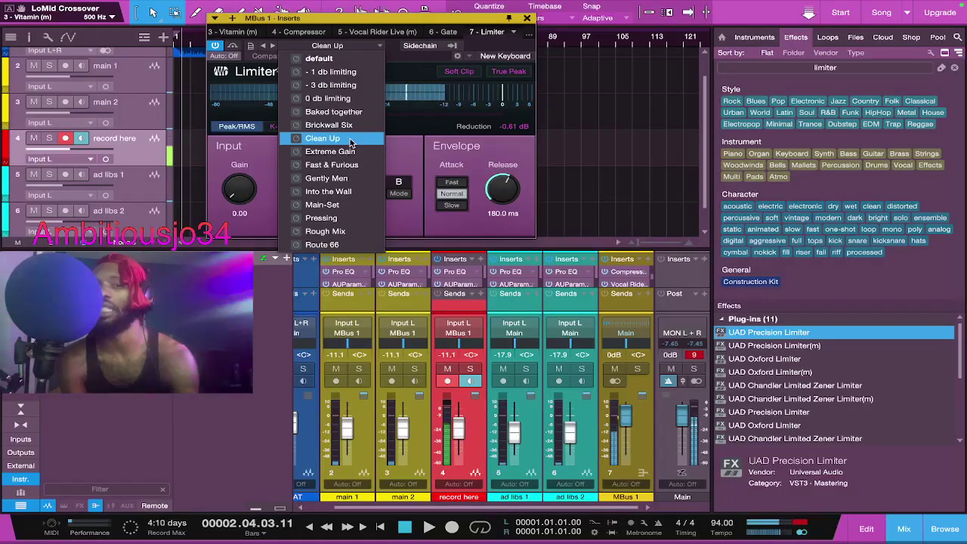
click(503, 69)
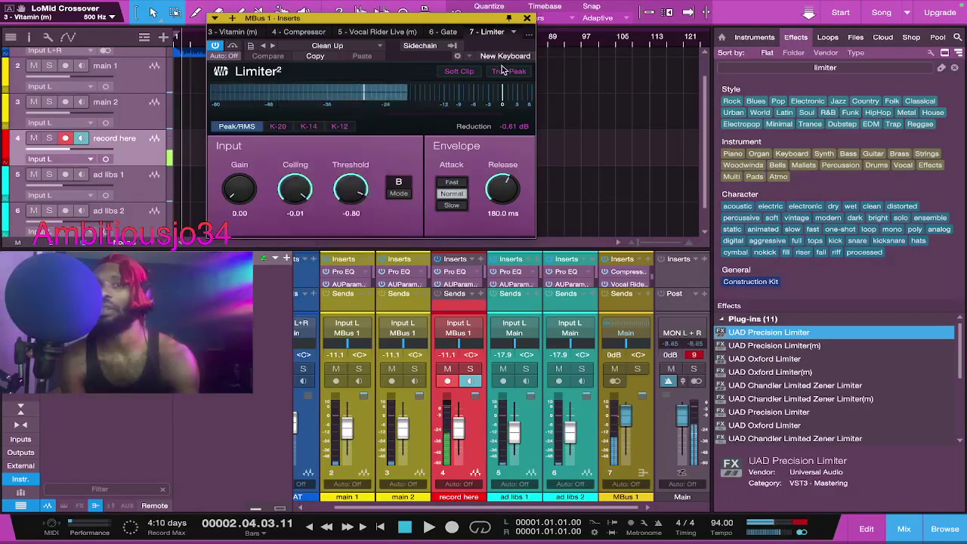
click(504, 72)
click(504, 71)
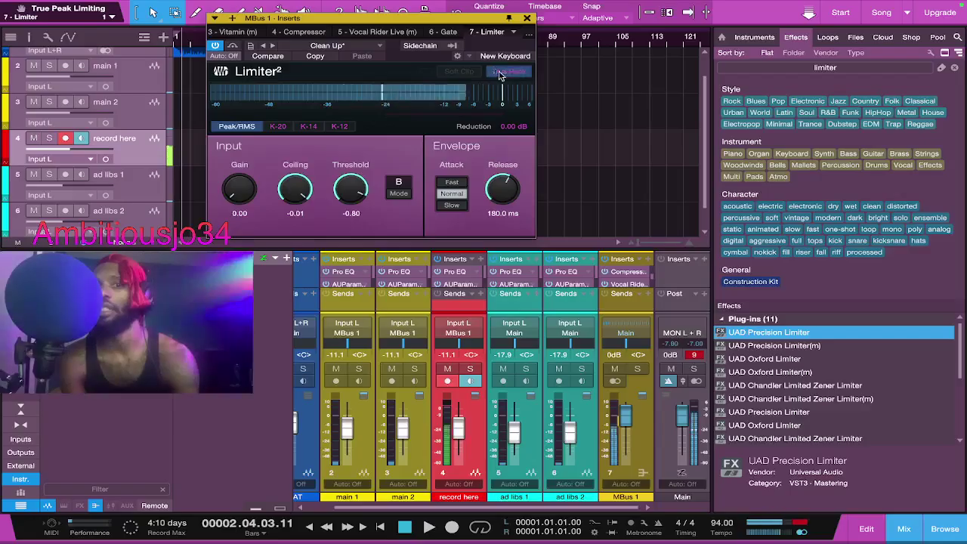
click(459, 72)
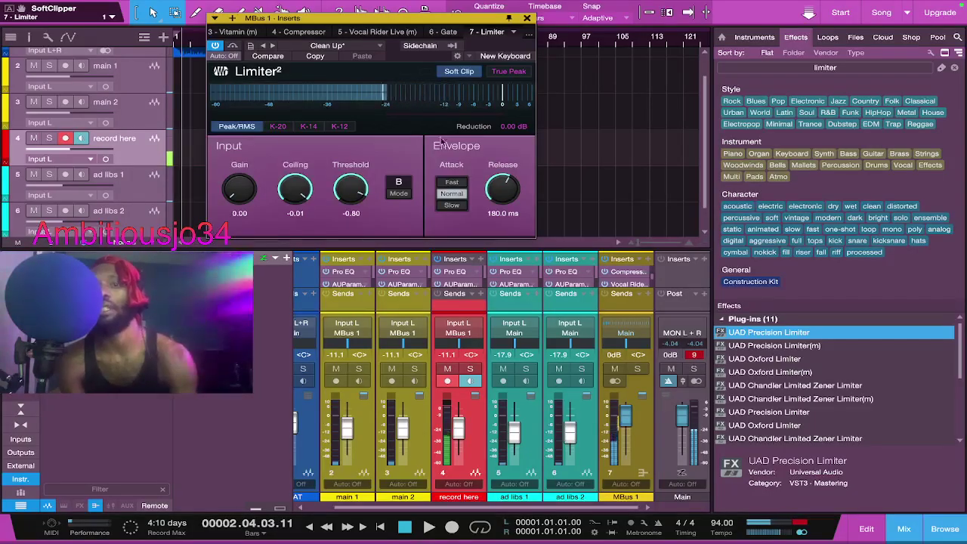
click(694, 355)
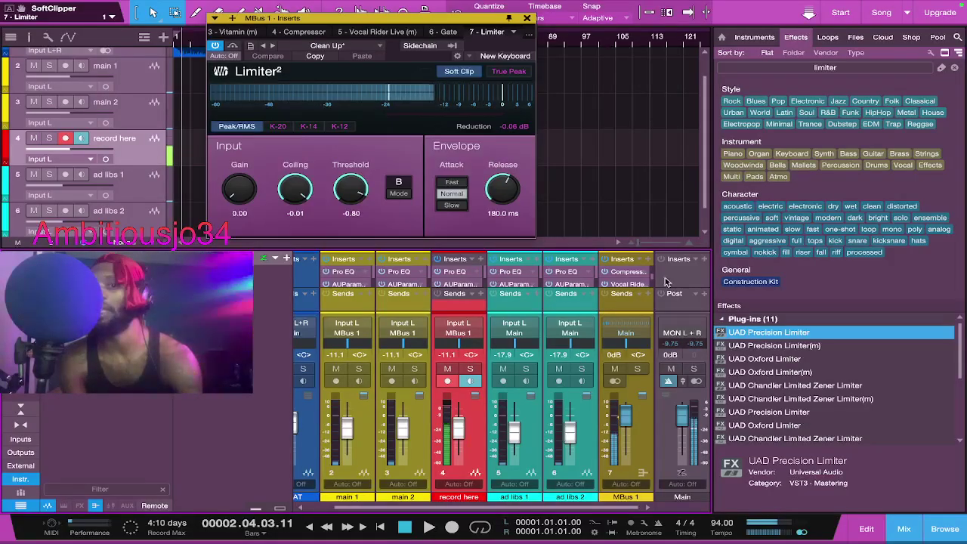
Step: Review the complete insert chain on MBus 1 and the neighbouring mixer channels, and close the plug-in window
scroll(652, 277, up, 2)
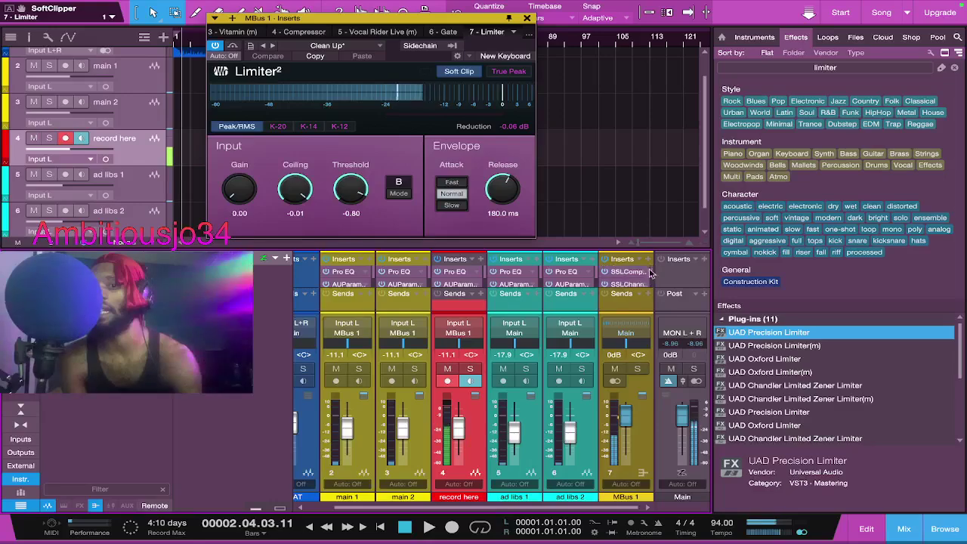
scroll(651, 276, down, 5)
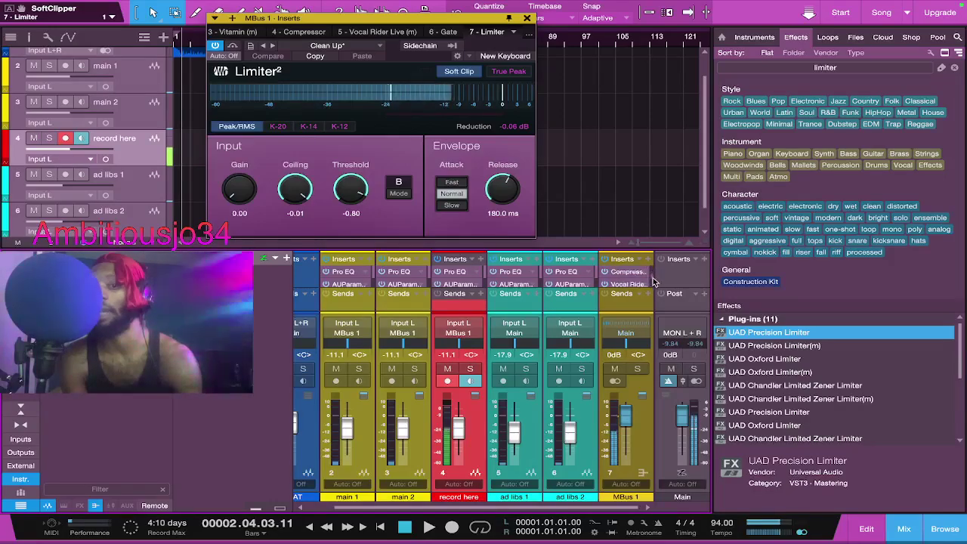
scroll(654, 287, down, 1)
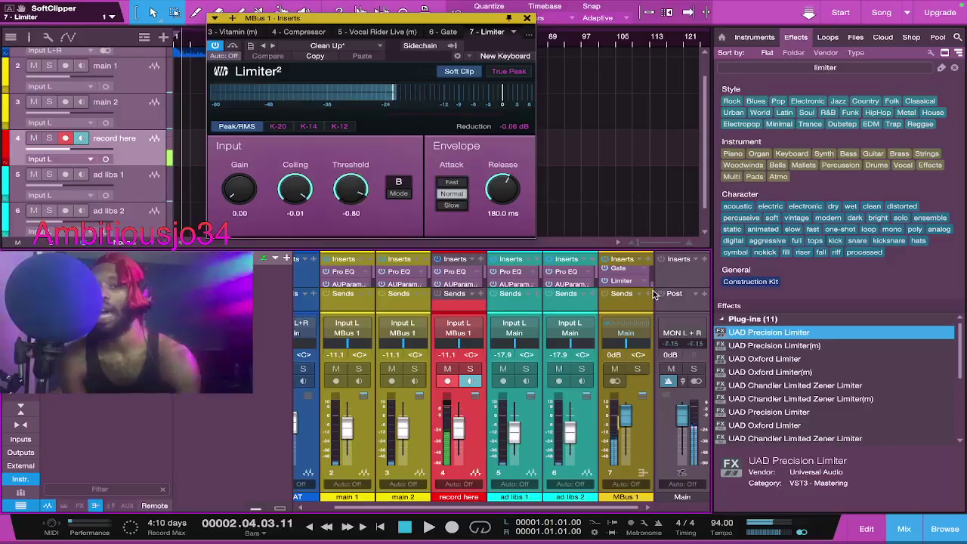
click(653, 288)
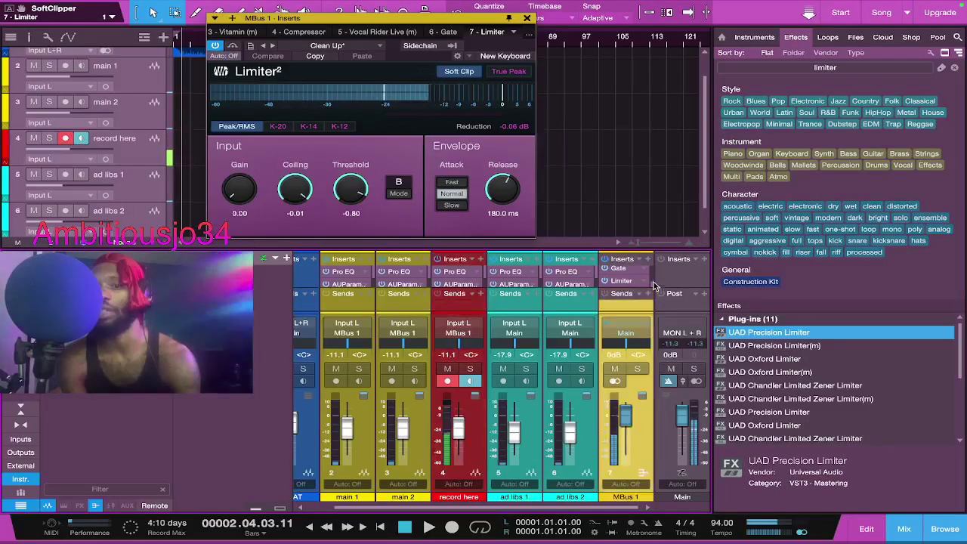
scroll(654, 287, up, 1)
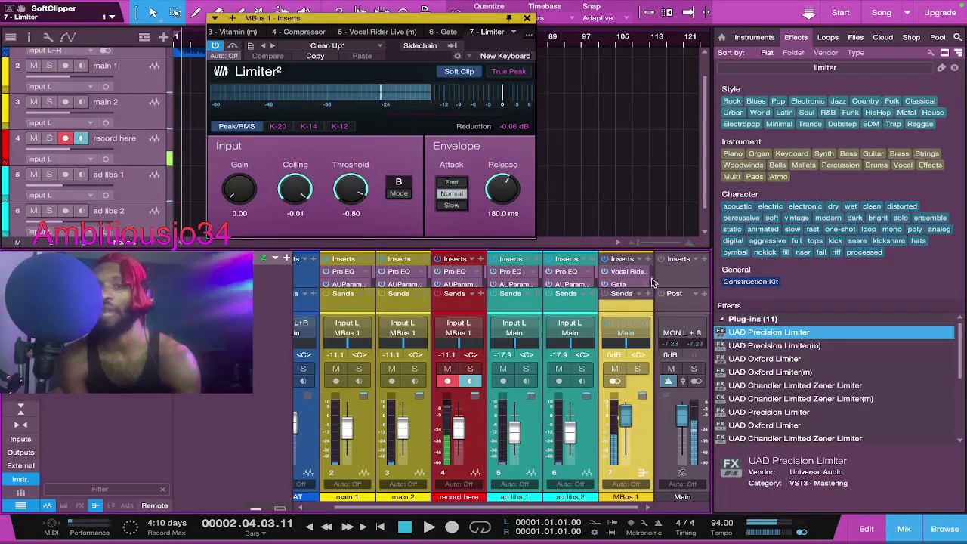
scroll(652, 283, up, 4)
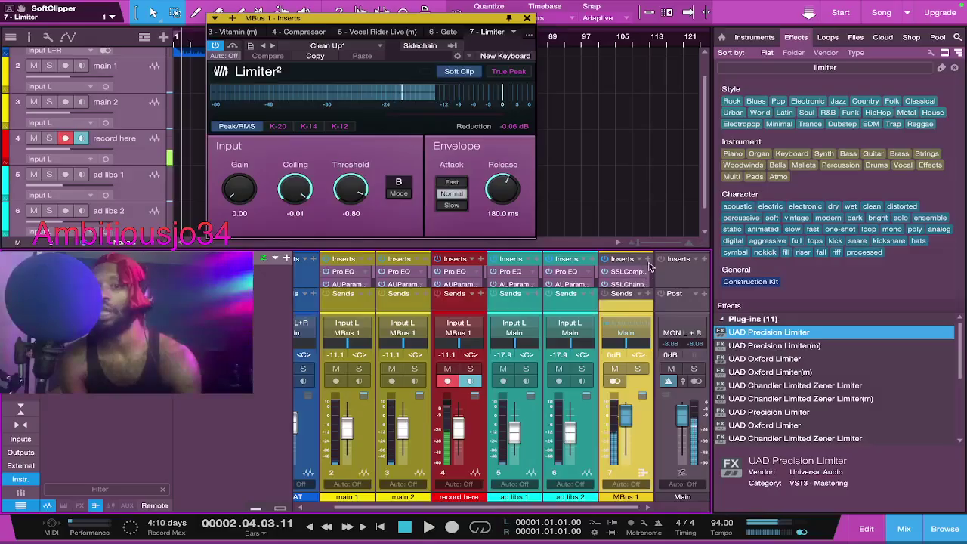
scroll(650, 276, down, 5)
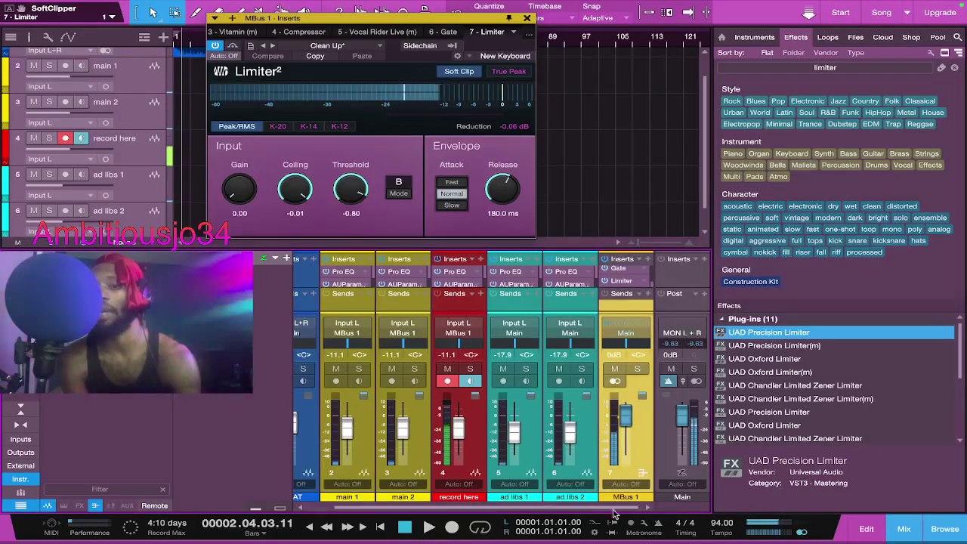
drag(614, 512, 446, 503)
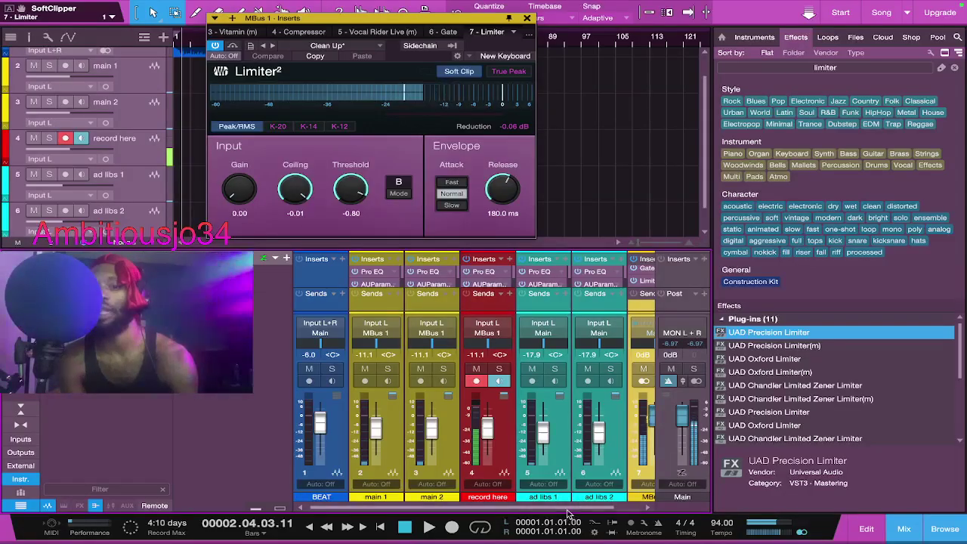
drag(570, 516, 659, 516)
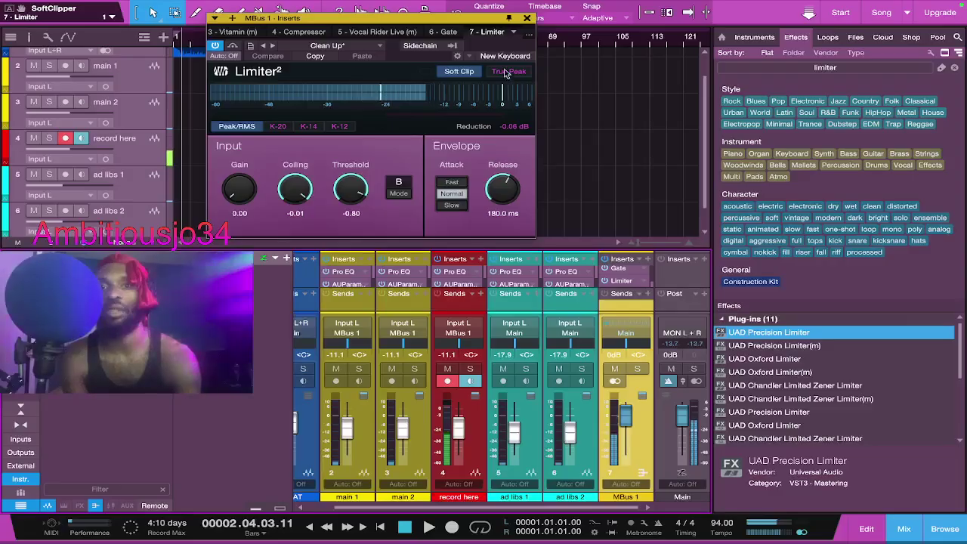
click(526, 17)
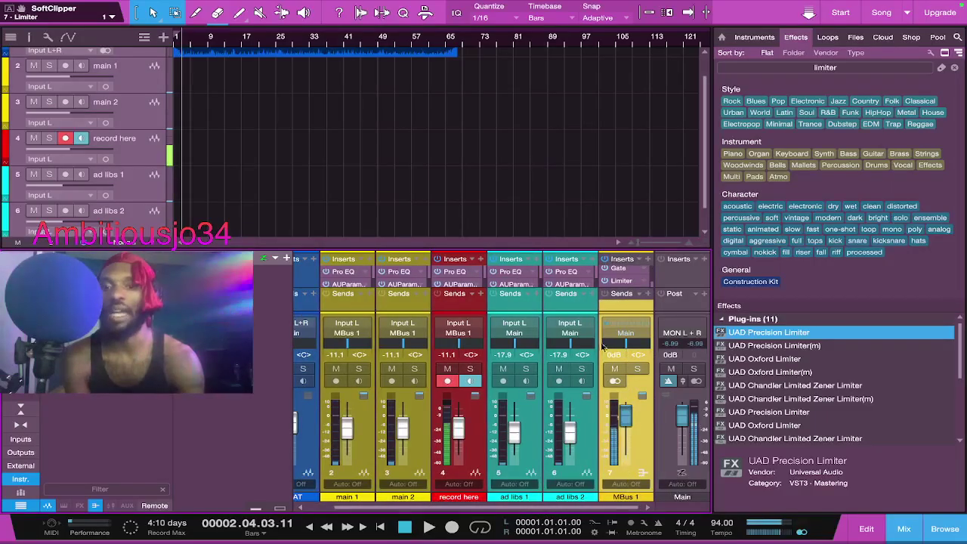
Step: Add a bus for the selected ad libs 1 and ad libs 2 channels
click(519, 307)
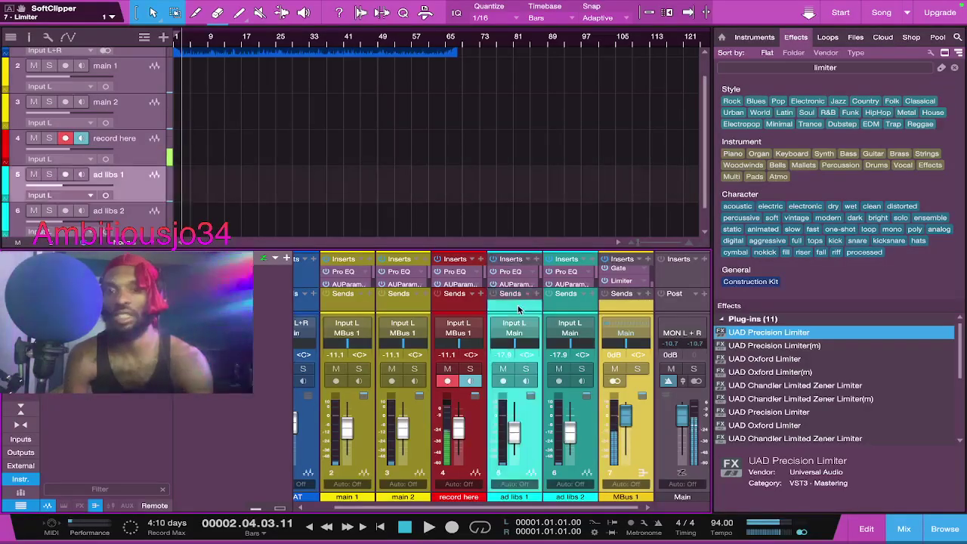
shift+click(566, 307)
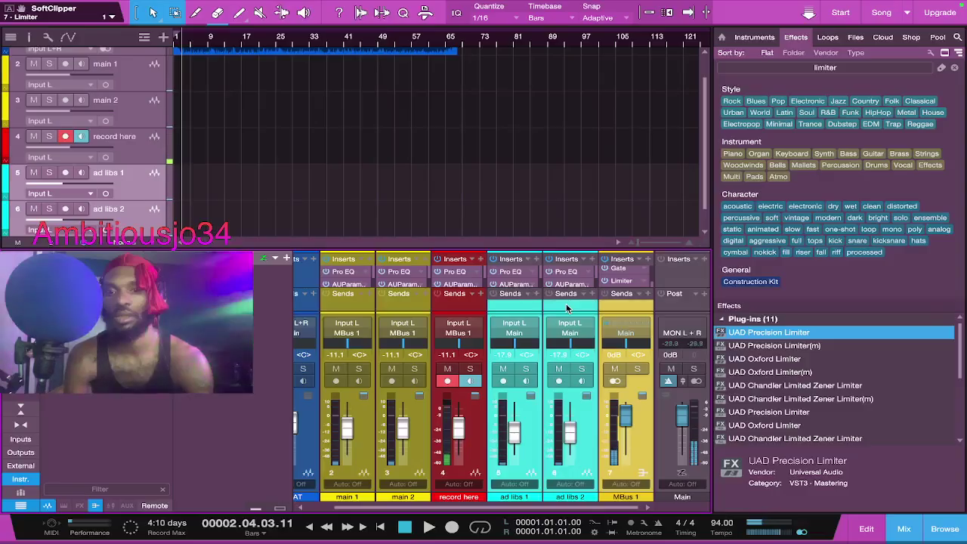
click(567, 307)
shift+click(527, 313)
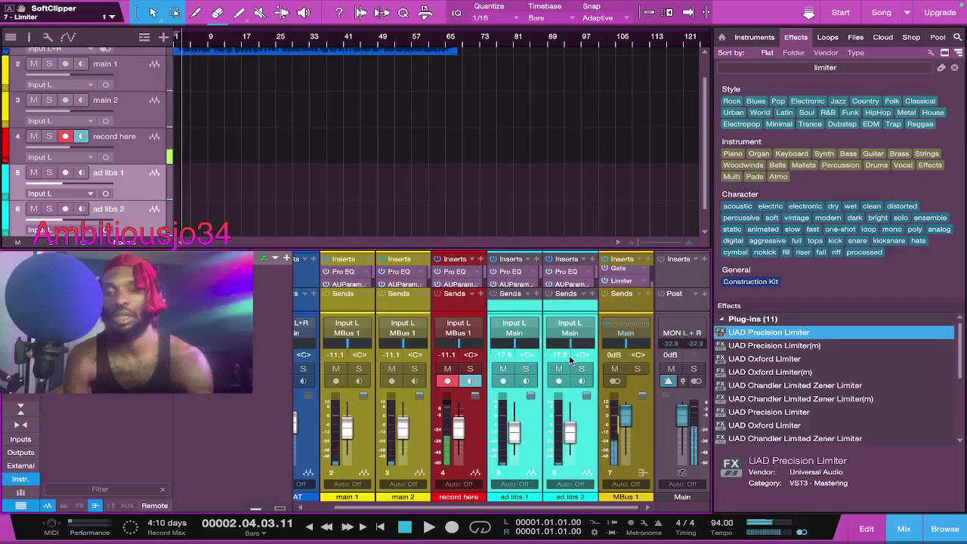
right_click(551, 309)
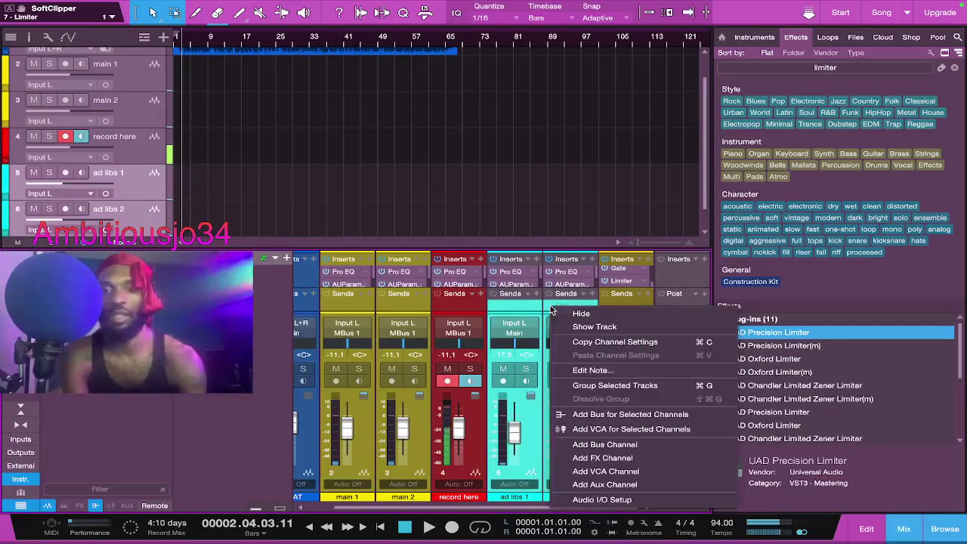
click(588, 415)
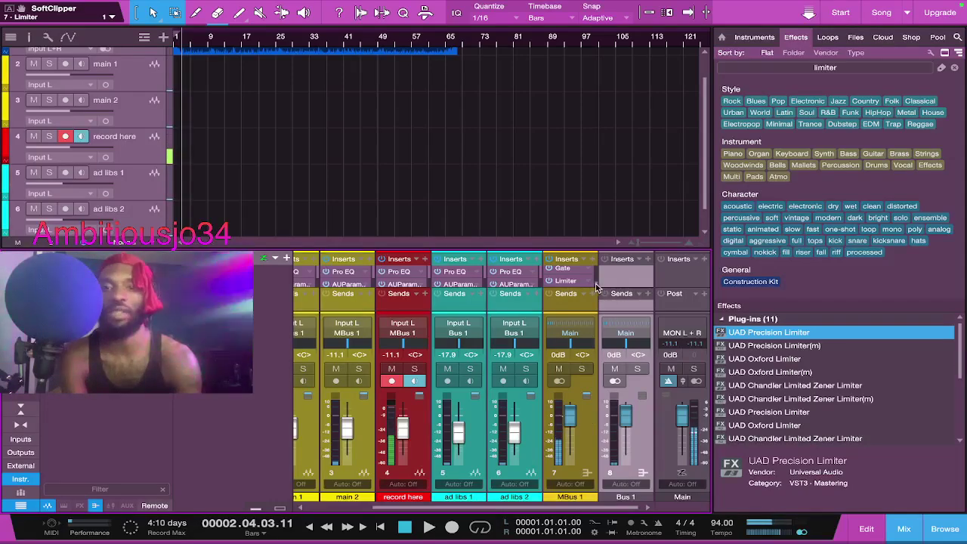
Step: Copy the SSLComp and SSLChannel inserts from MBus 1 to Bus 1
scroll(596, 285, up, 3)
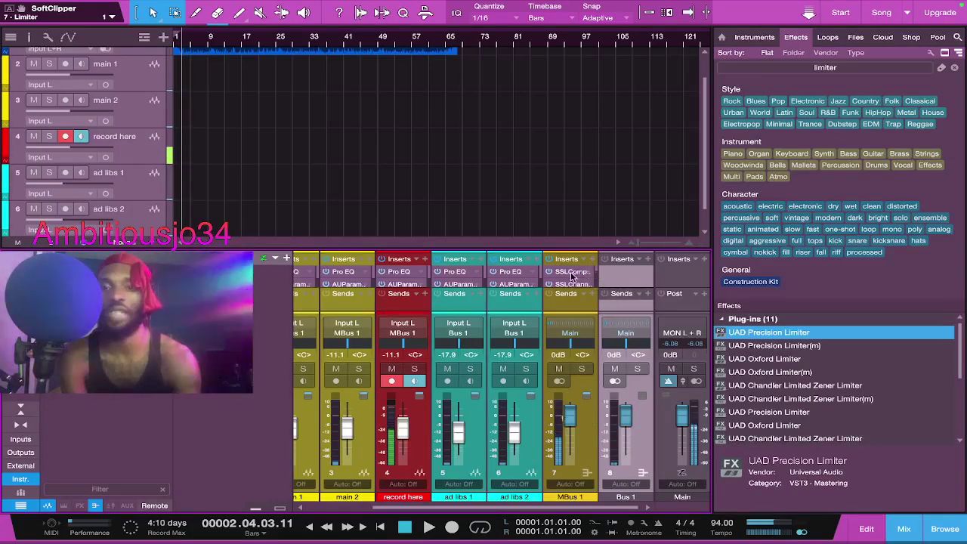
click(572, 272)
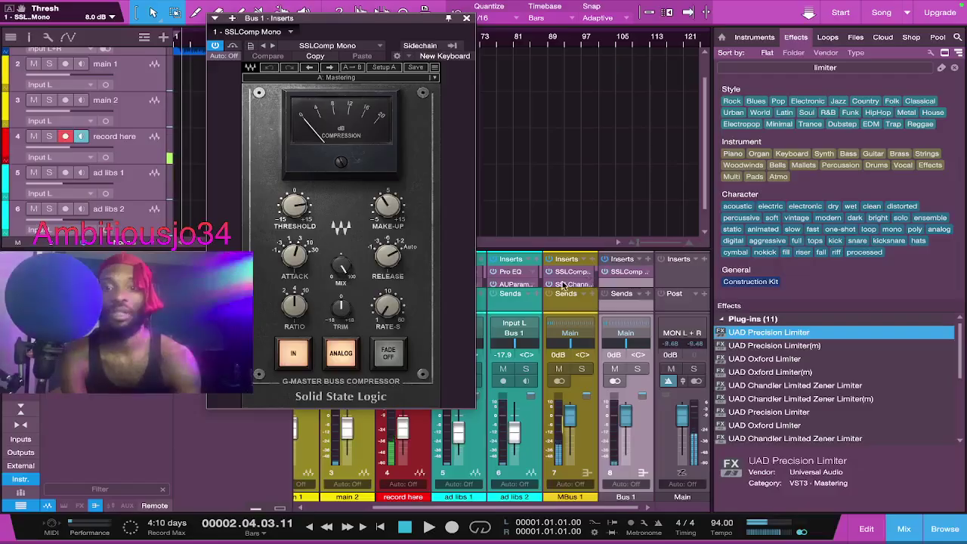
drag(562, 284, 618, 285)
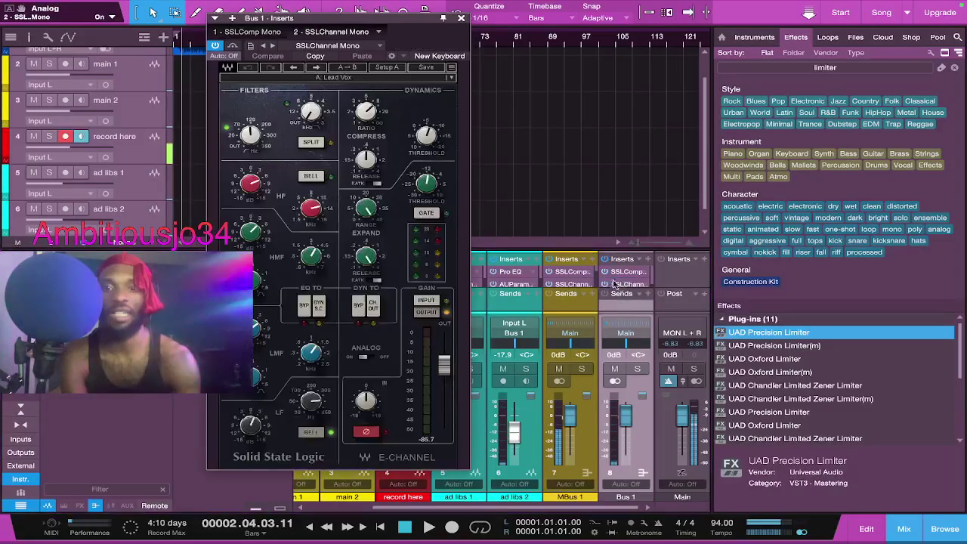
Step: Copy the Vitamin (m) and Compressor inserts from MBus 1 to Bus 1, moving the plug-in window clear of the insert lists
scroll(597, 274, down, 1)
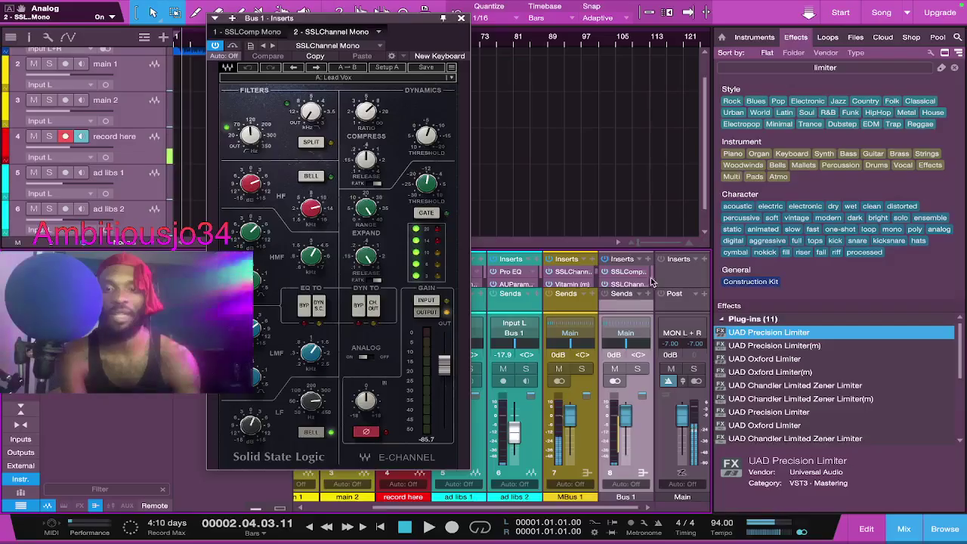
scroll(652, 285, down, 1)
drag(574, 284, 633, 296)
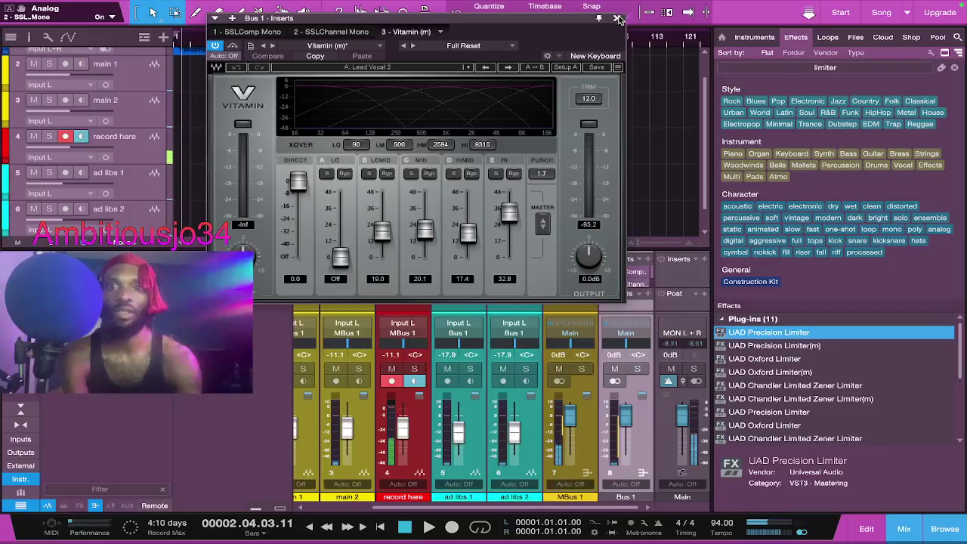
drag(554, 19, 664, 332)
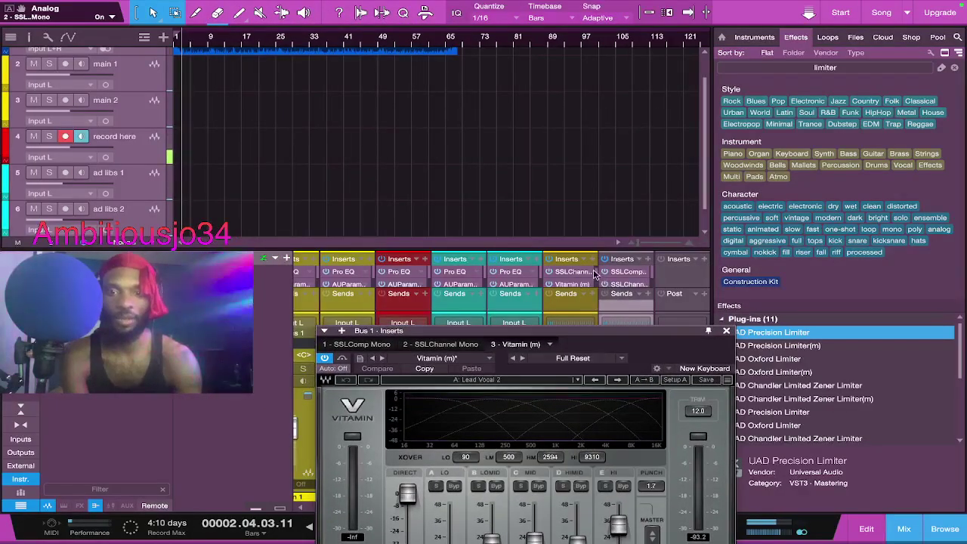
scroll(596, 276, down, 1)
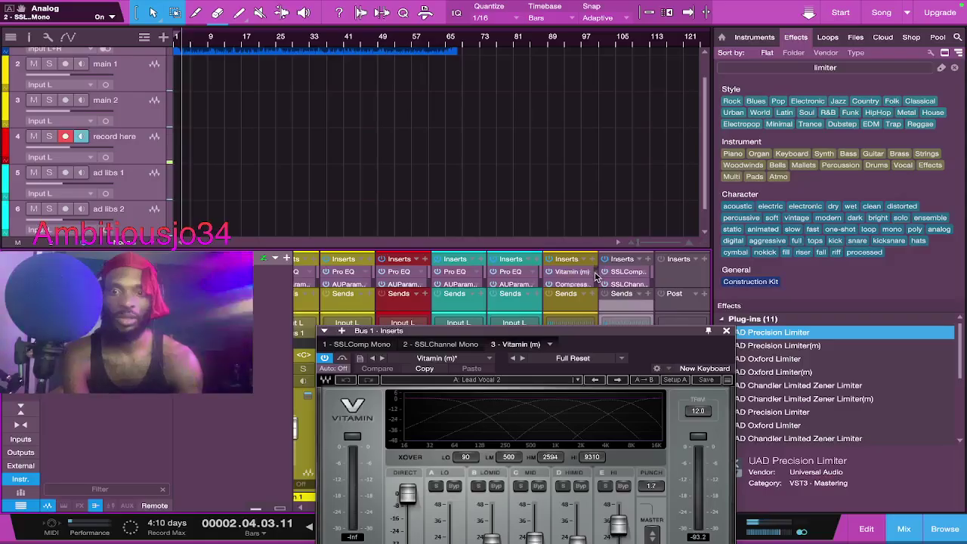
drag(566, 286, 581, 345)
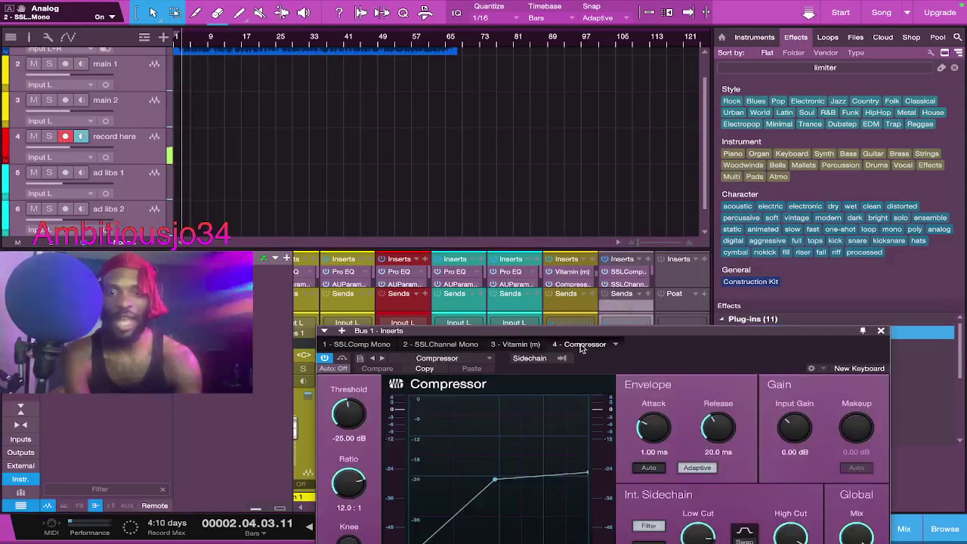
Step: Copy the Vocal Rider Live (m) and Gate inserts from MBus 1 to Bus 1 as its fifth and sixth inserts
click(599, 278)
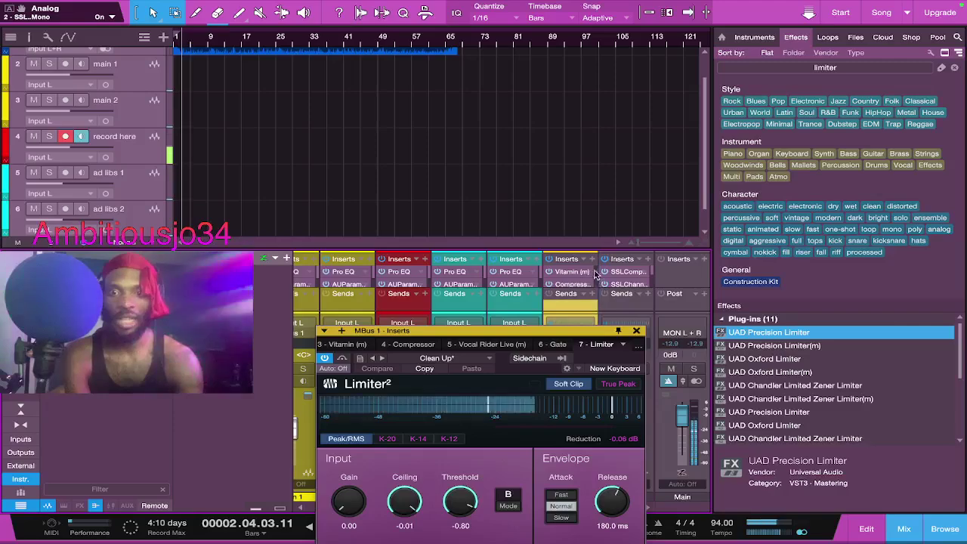
scroll(597, 281, down, 1)
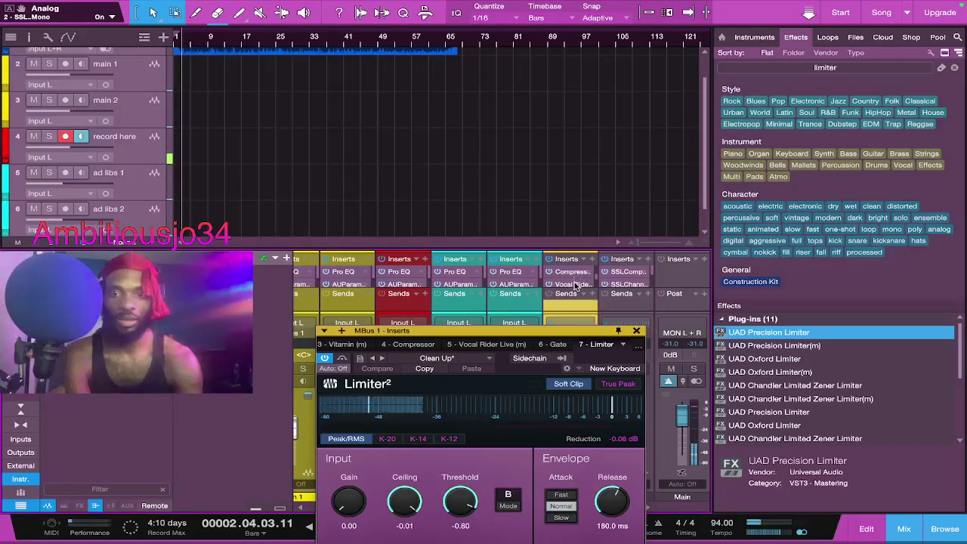
click(653, 272)
scroll(653, 273, down, 2)
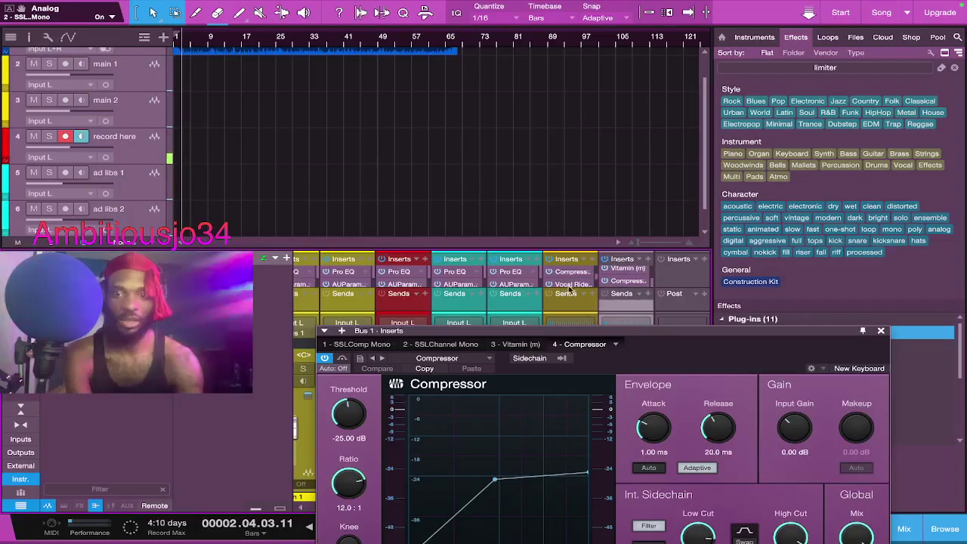
drag(633, 351, 634, 352)
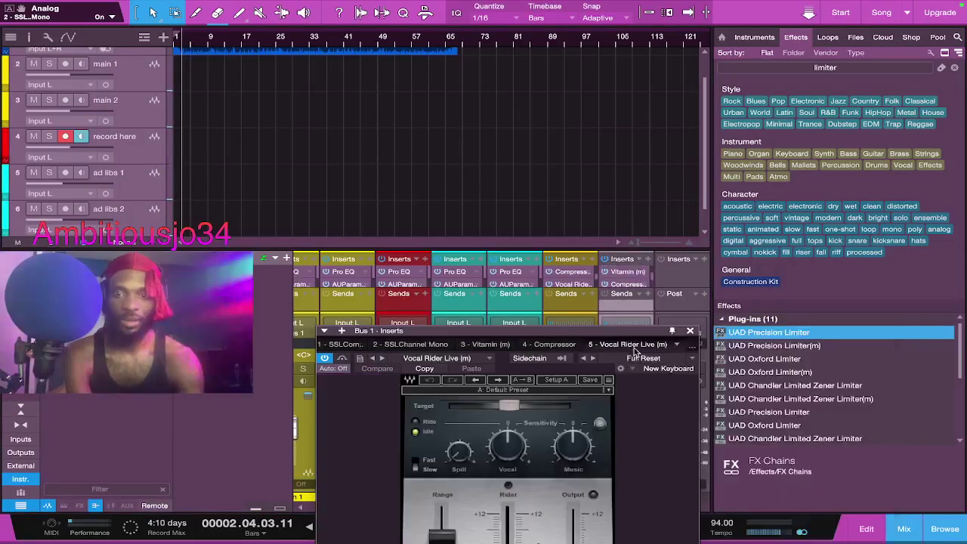
scroll(595, 280, down, 2)
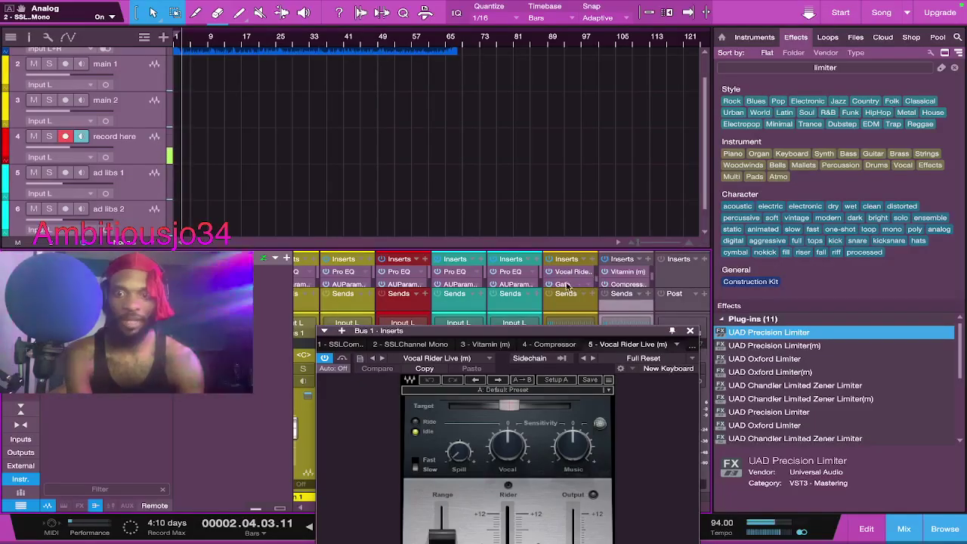
drag(575, 288, 687, 349)
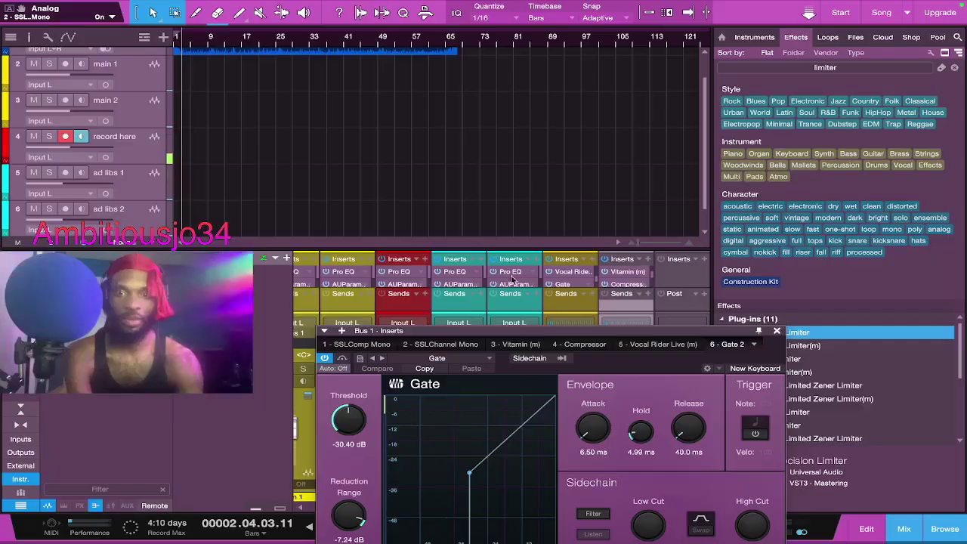
click(597, 283)
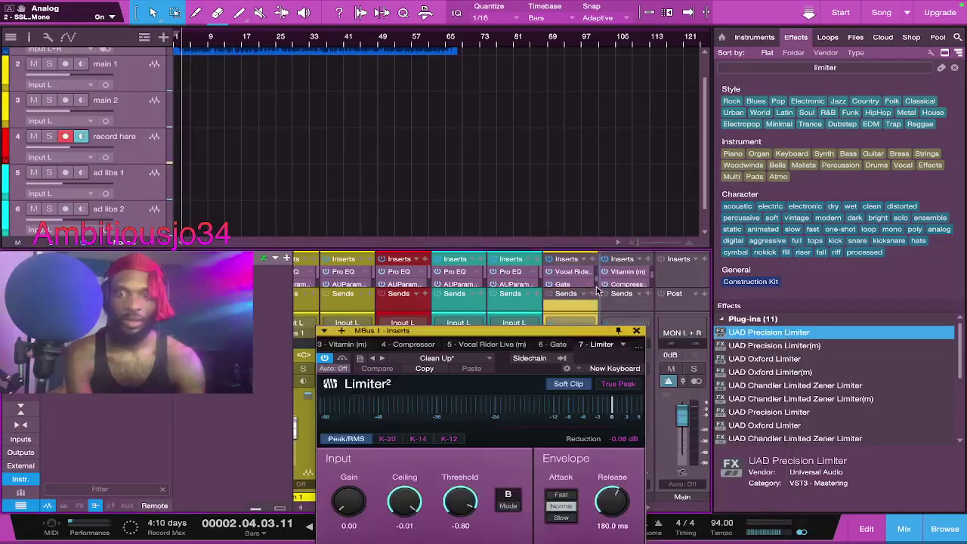
Step: Copy the Limiter insert from MBus 1 to Bus 1 as its seventh insert and close the plug-in window
scroll(566, 285, down, 1)
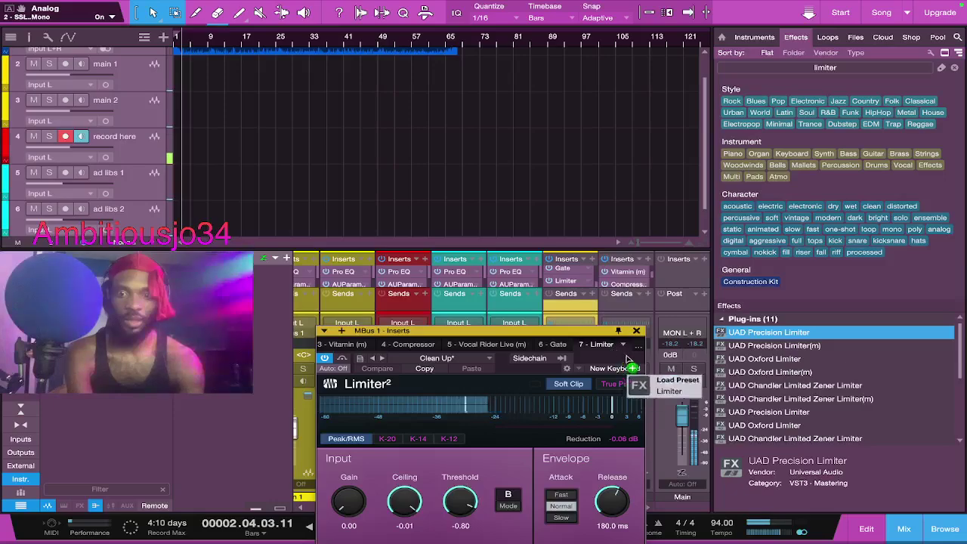
click(654, 284)
scroll(652, 282, down, 2)
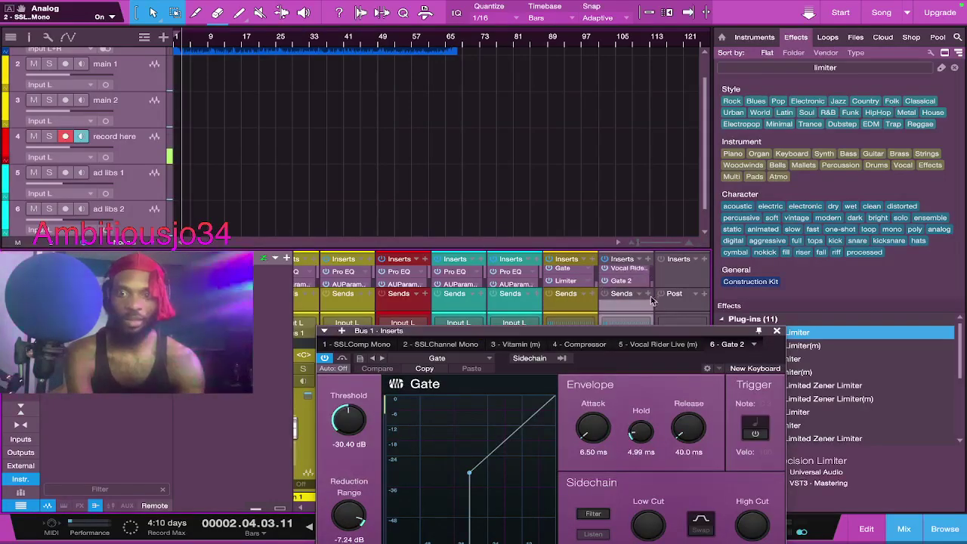
drag(565, 281, 624, 290)
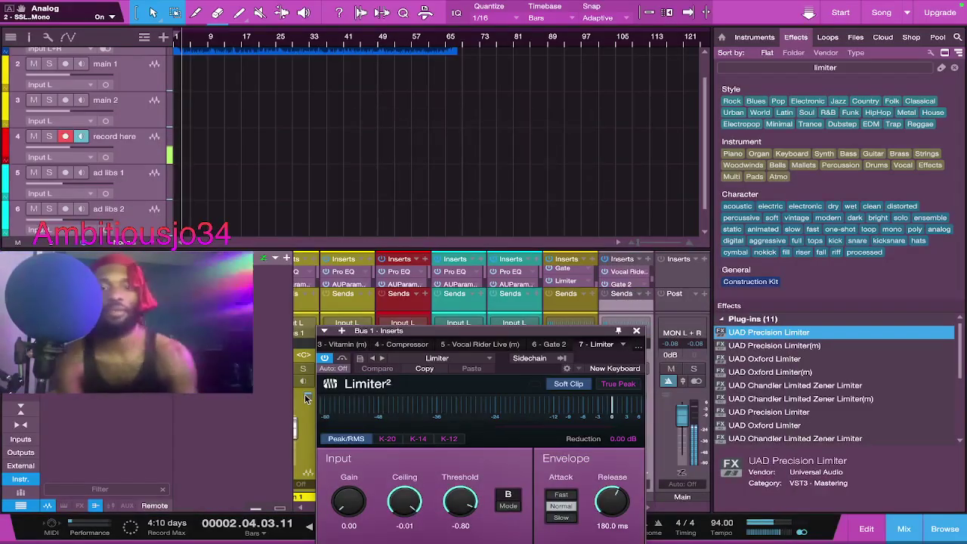
click(638, 331)
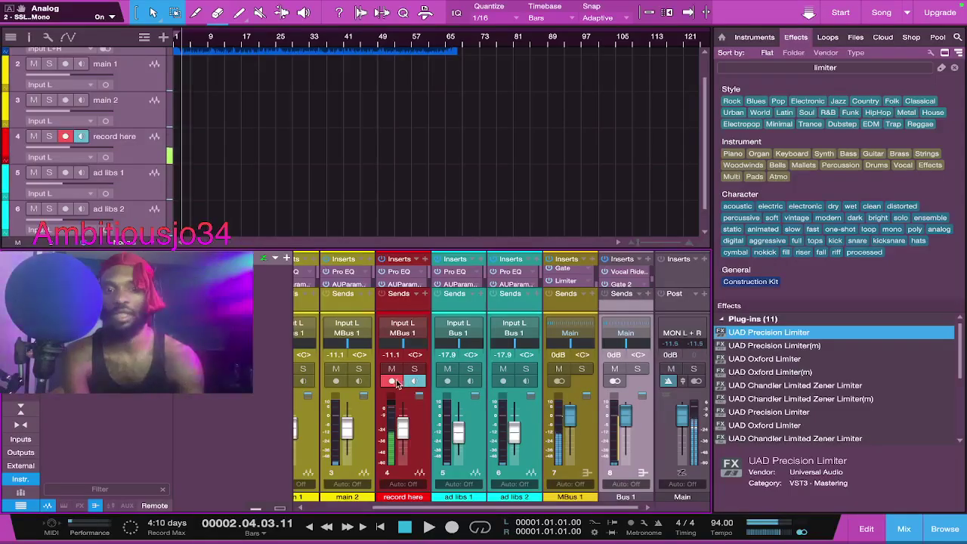
Step: Switch record arming from the record here channel to ad libs 1 and back to record here
click(393, 381)
click(442, 382)
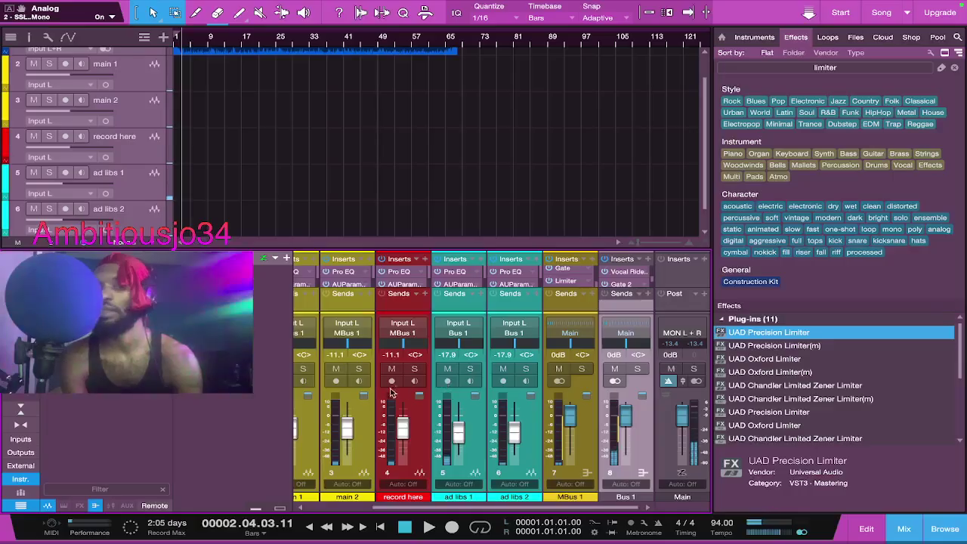
click(448, 381)
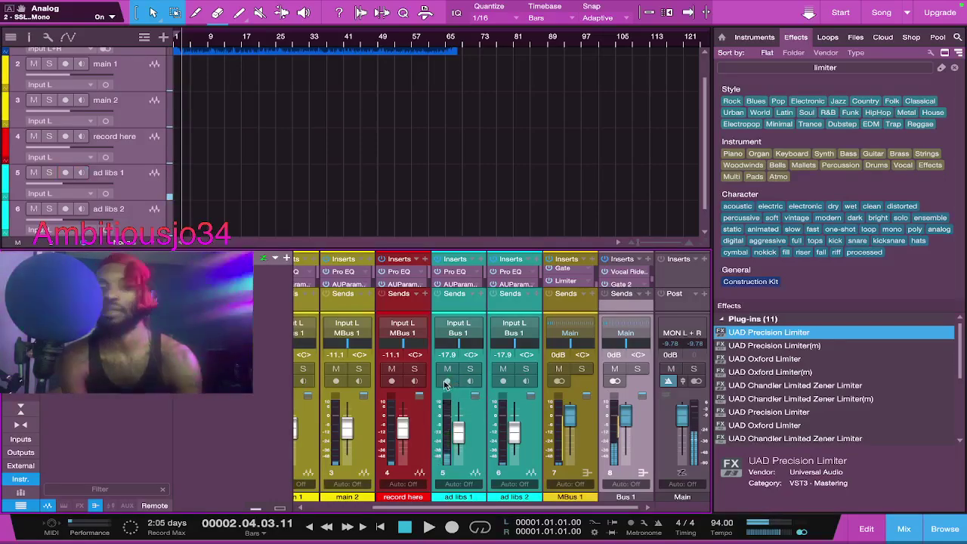
click(384, 387)
click(389, 381)
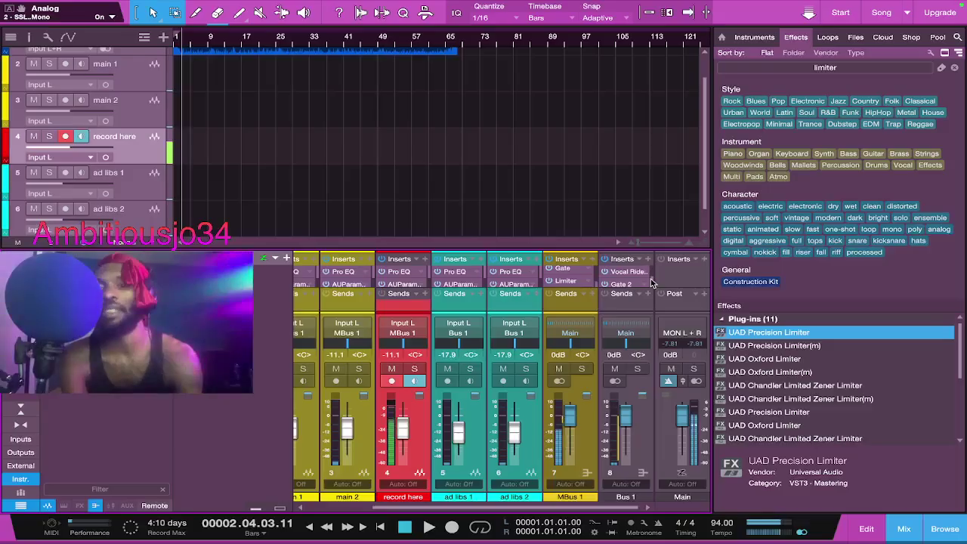
Step: Select the main 1, main 2 and record here channels together and add an FX channel
scroll(639, 276, down, 2)
scroll(645, 276, up, 1)
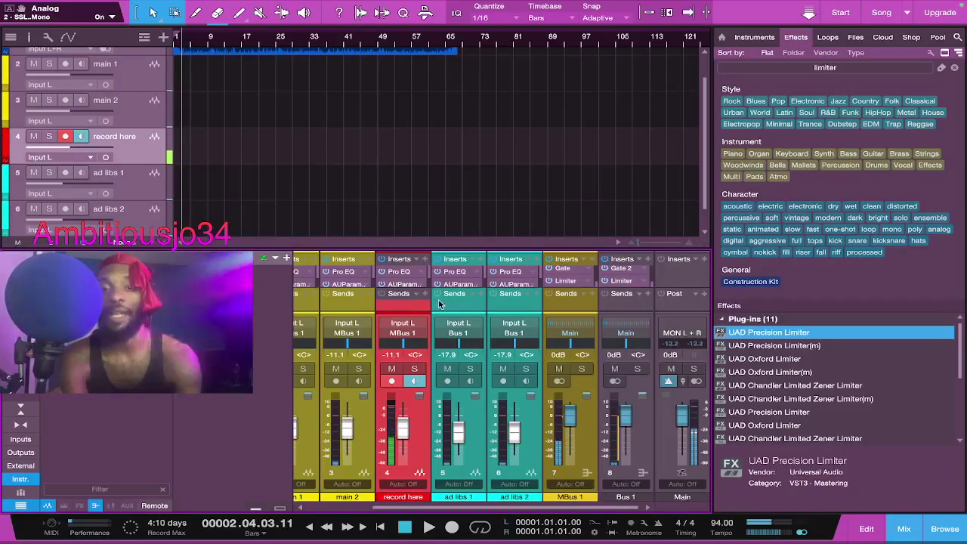
drag(526, 508, 318, 504)
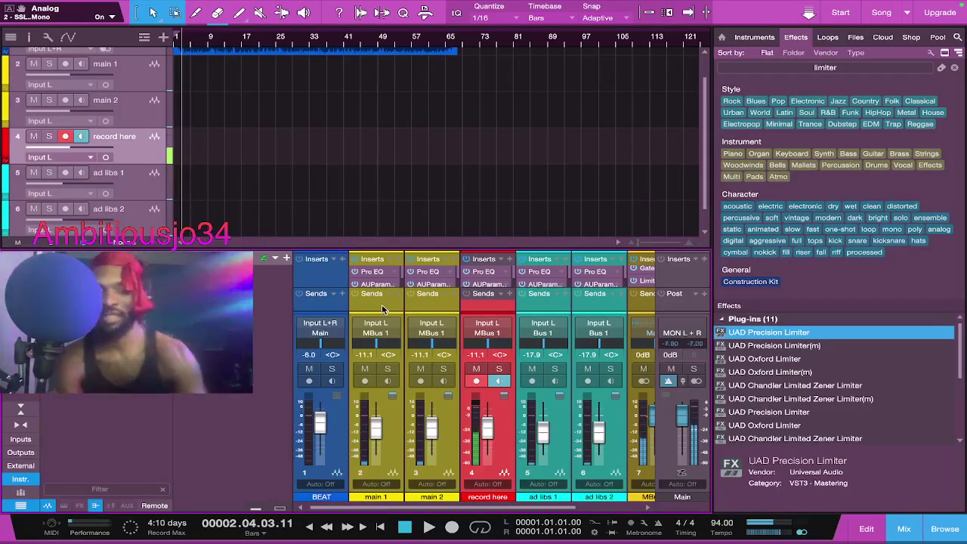
click(385, 310)
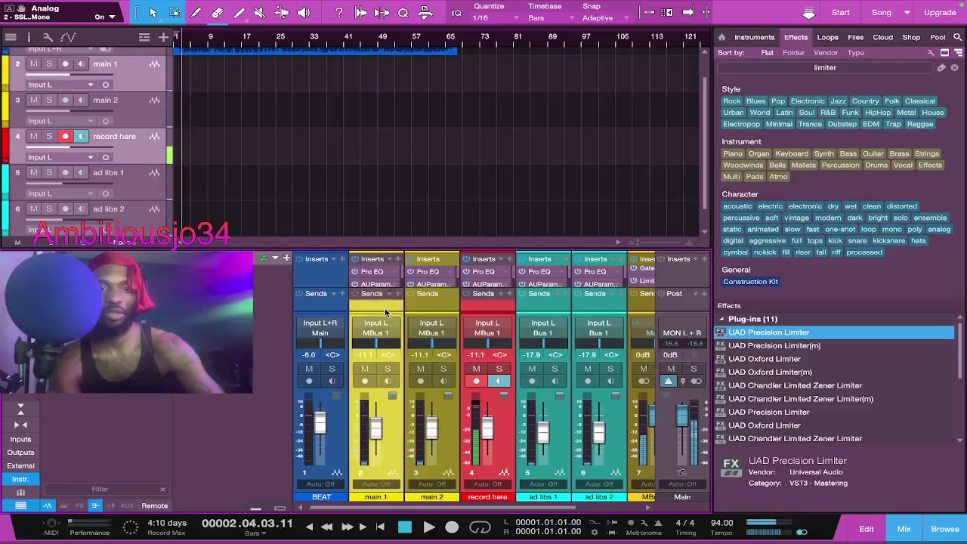
click(427, 306)
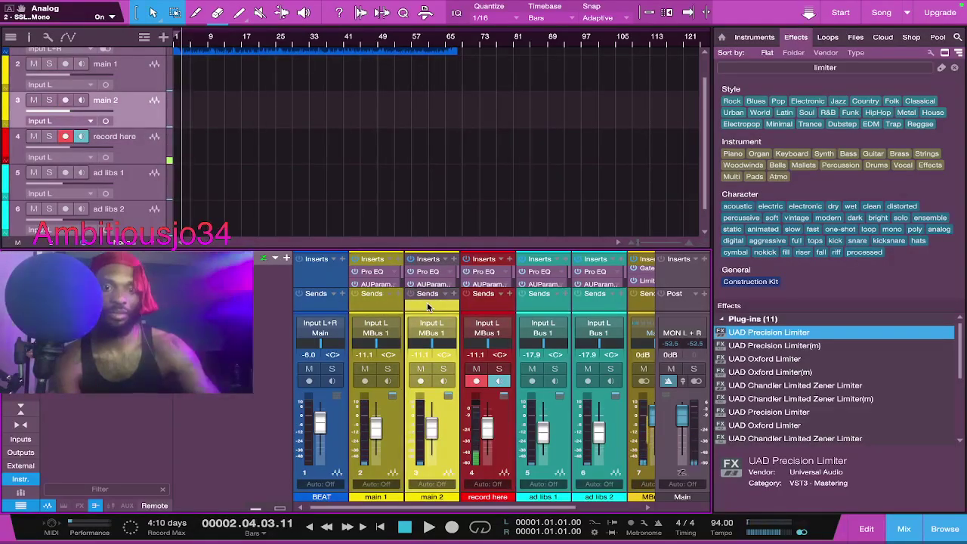
click(384, 304)
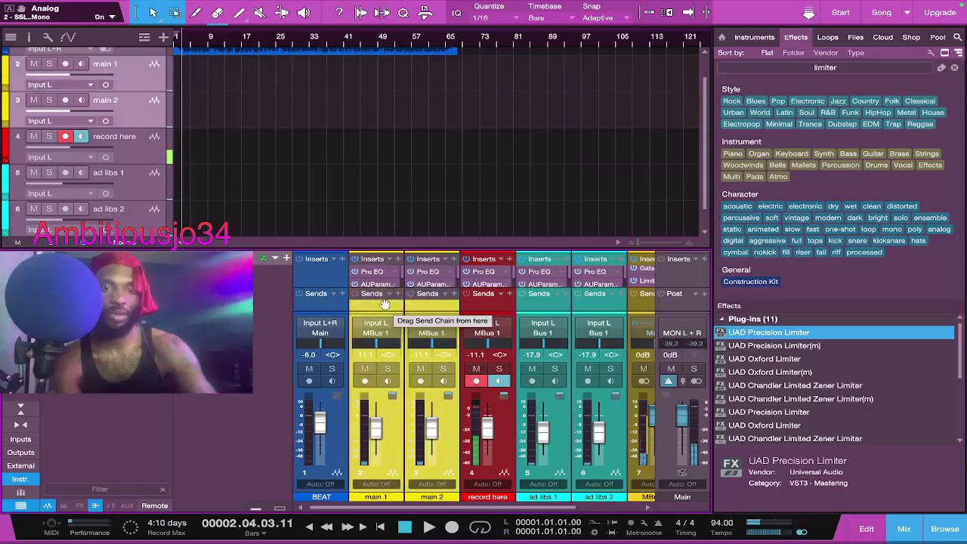
click(481, 312)
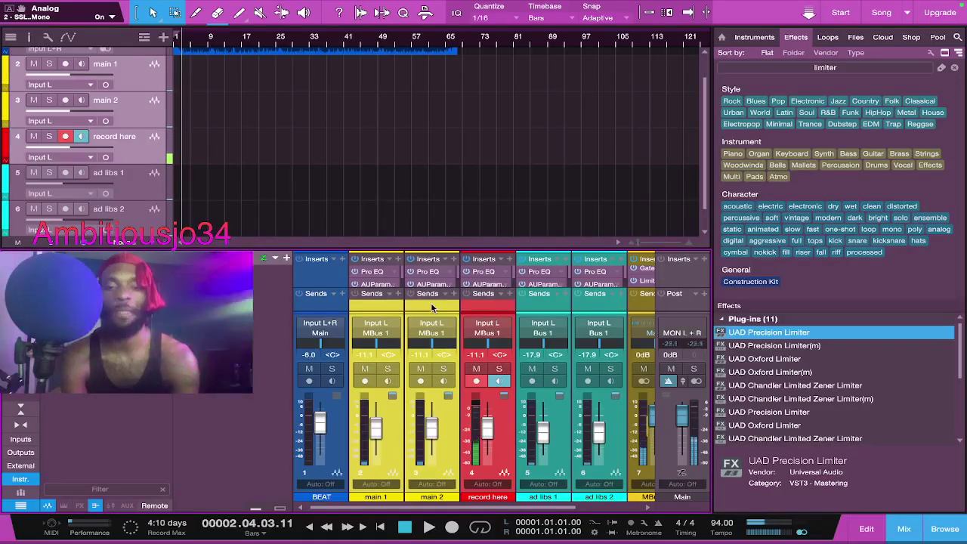
right_click(433, 308)
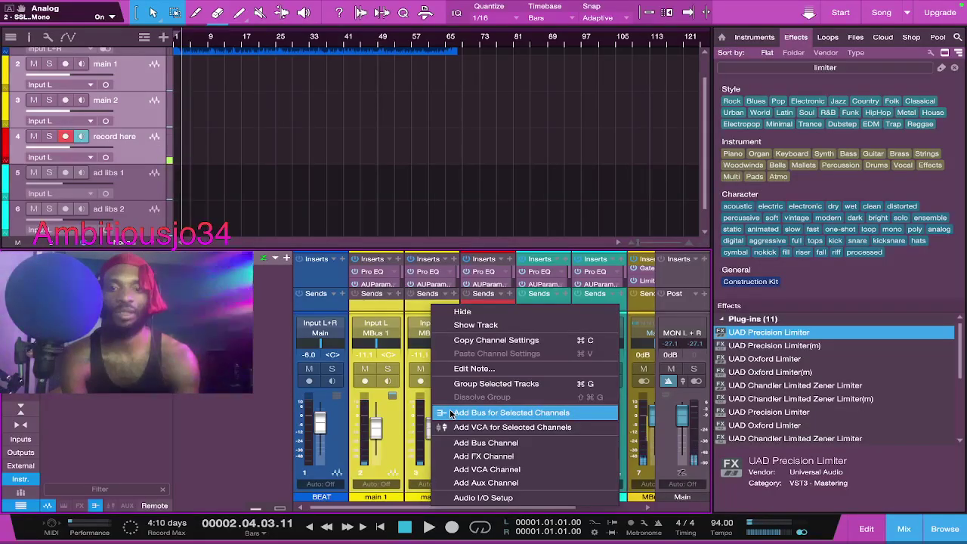
click(461, 458)
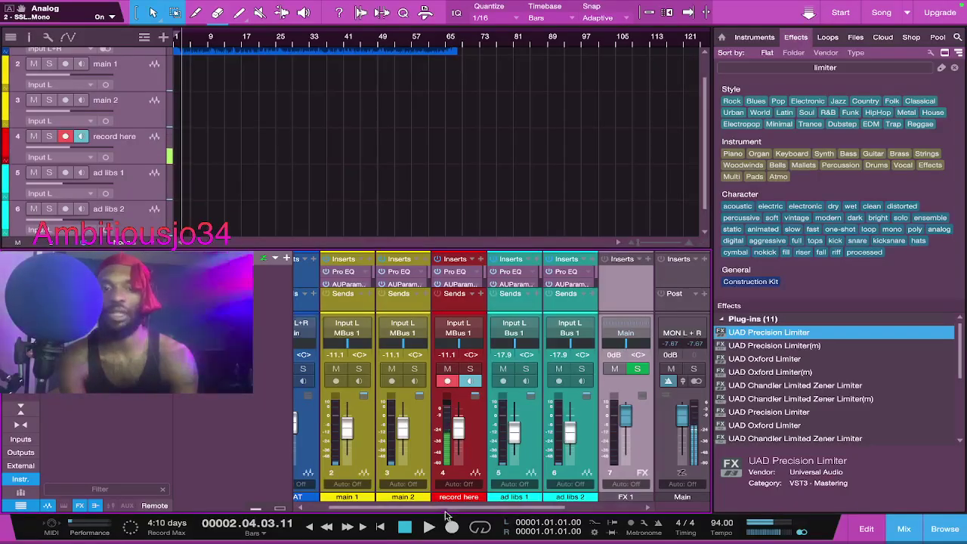
Step: Add a send to FX 1 on the record here, main 2 and main 1 channels
drag(448, 512, 375, 511)
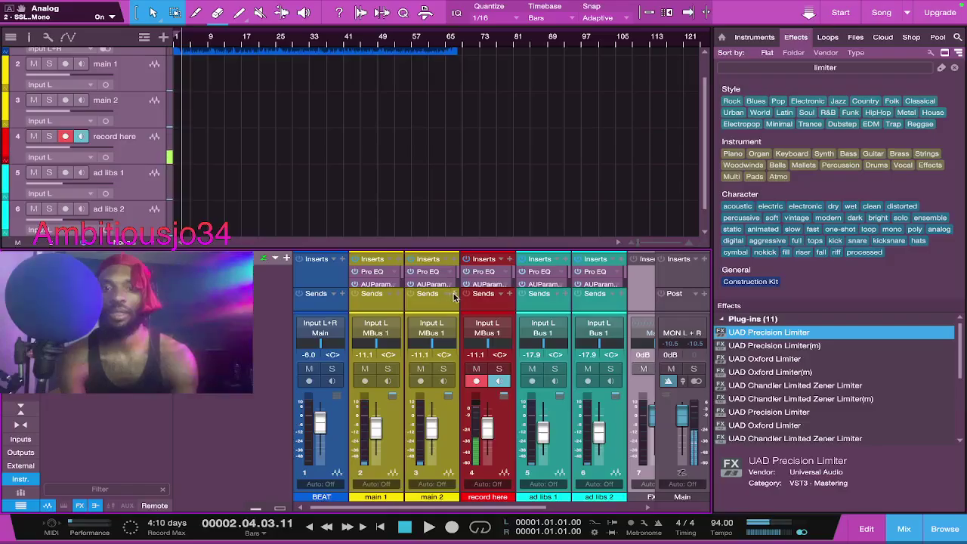
click(511, 294)
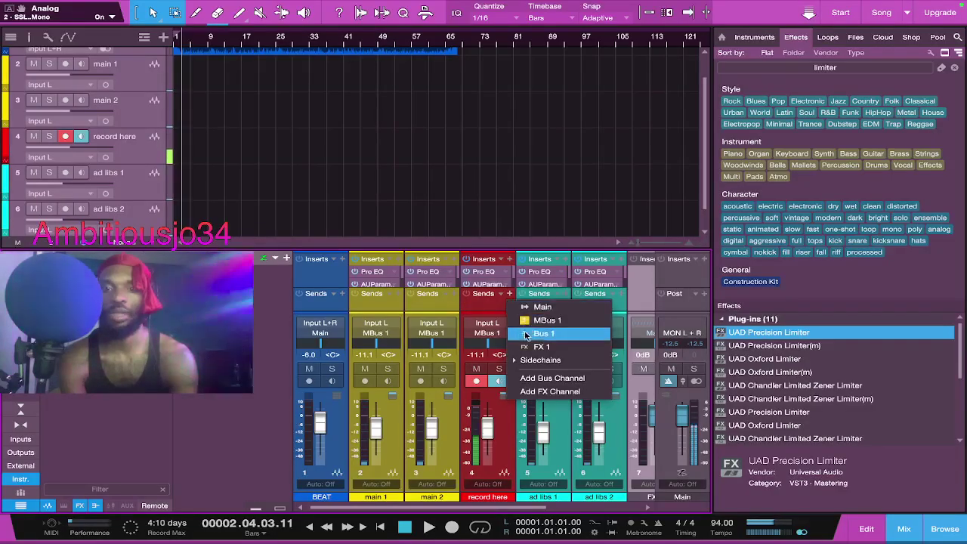
click(527, 347)
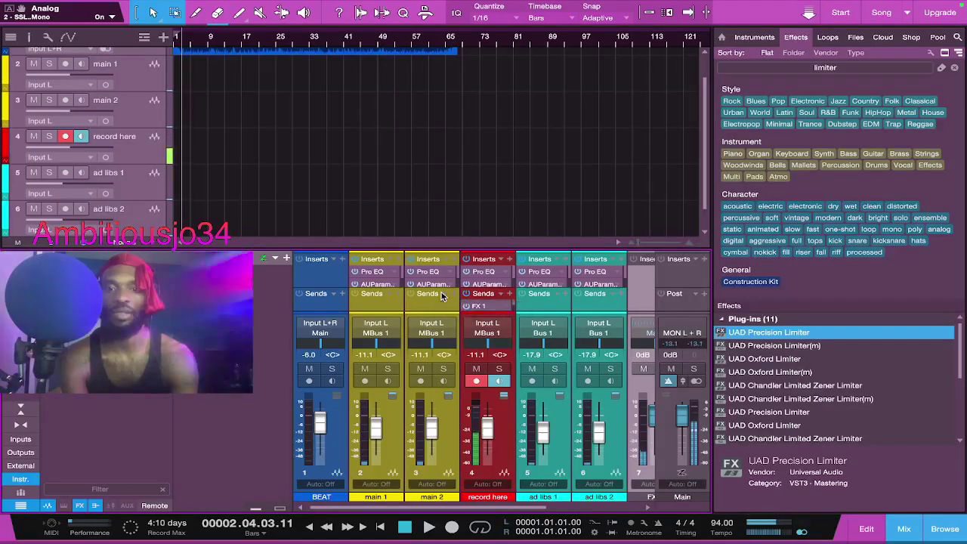
click(456, 294)
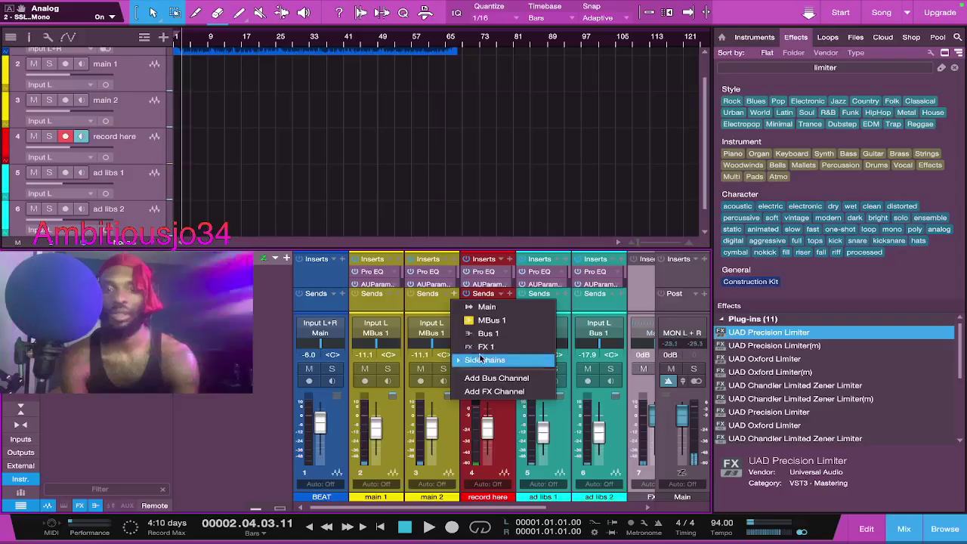
click(487, 346)
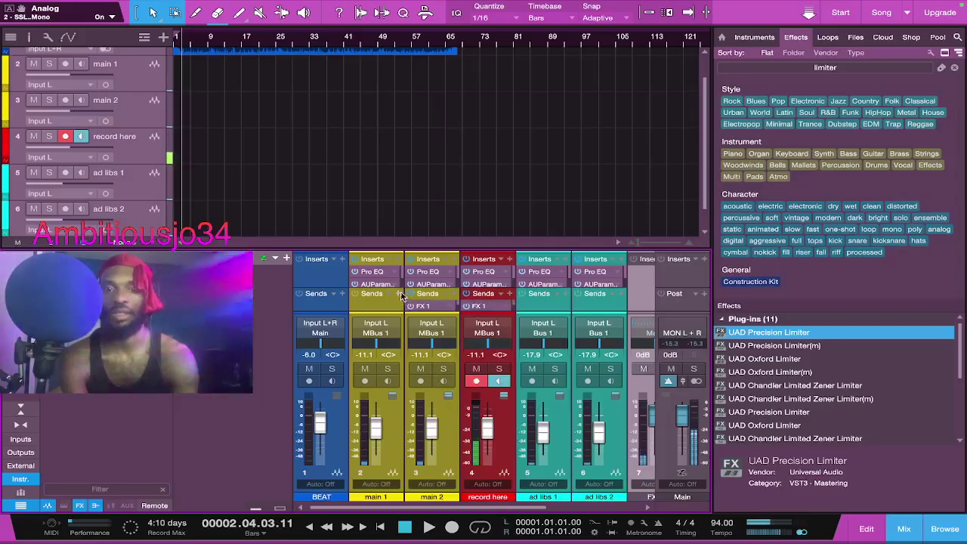
click(401, 295)
click(436, 348)
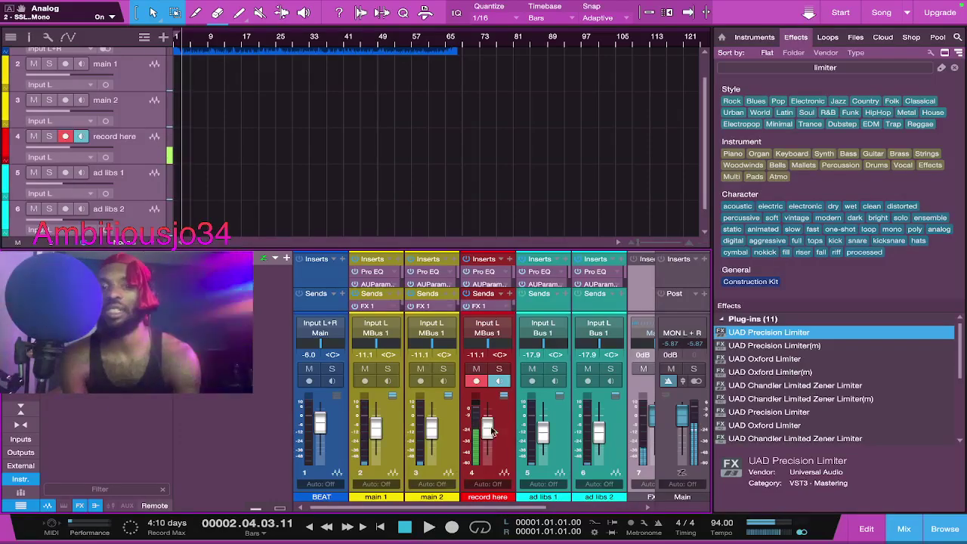
Step: Rename the FX 1 channel as FX M
drag(477, 512, 539, 512)
double_click(559, 497)
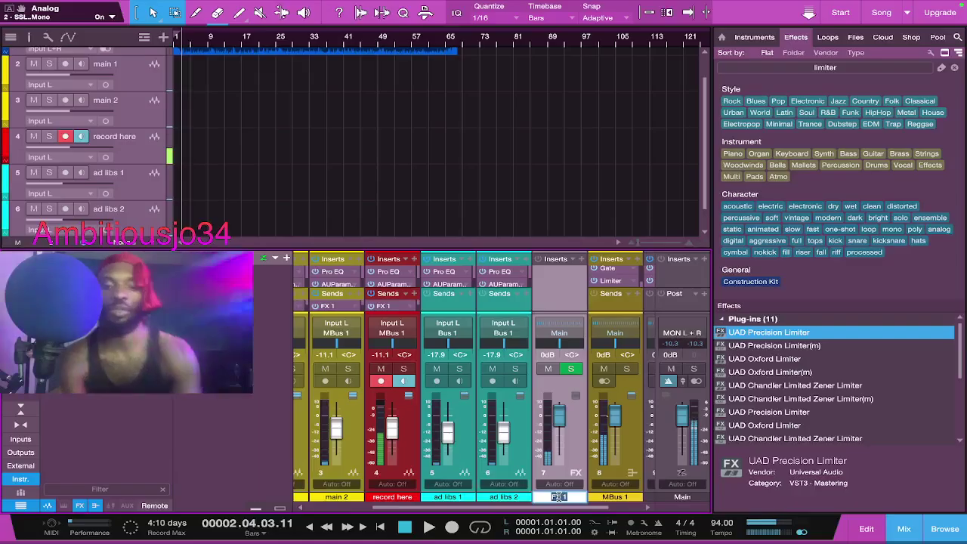
text(f)
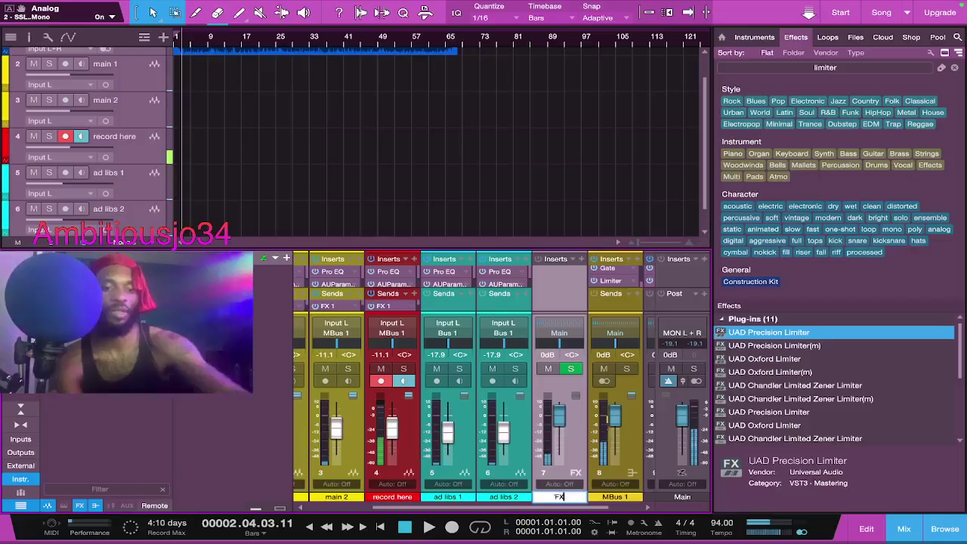
key(BackSpace)
key(BackSpace)
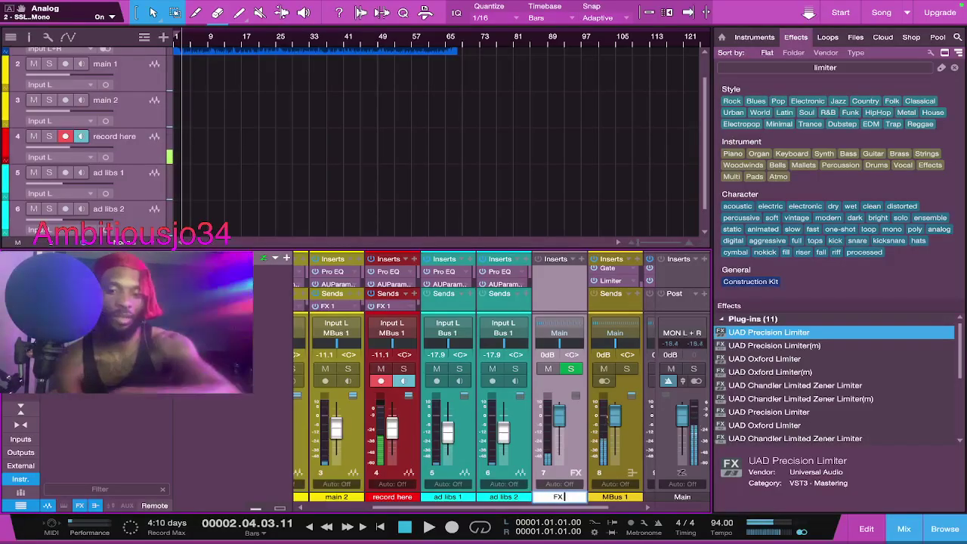
text(M)
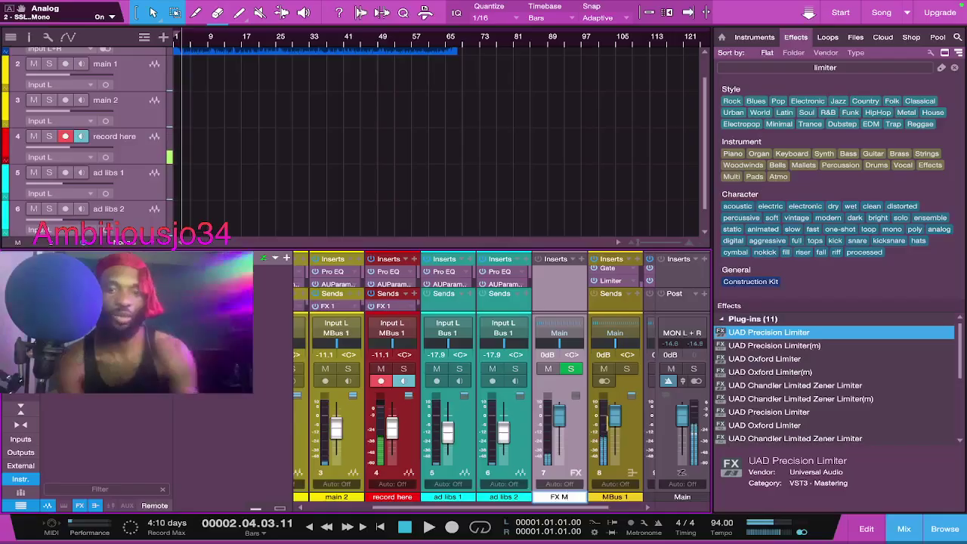
text(i)
key(Return)
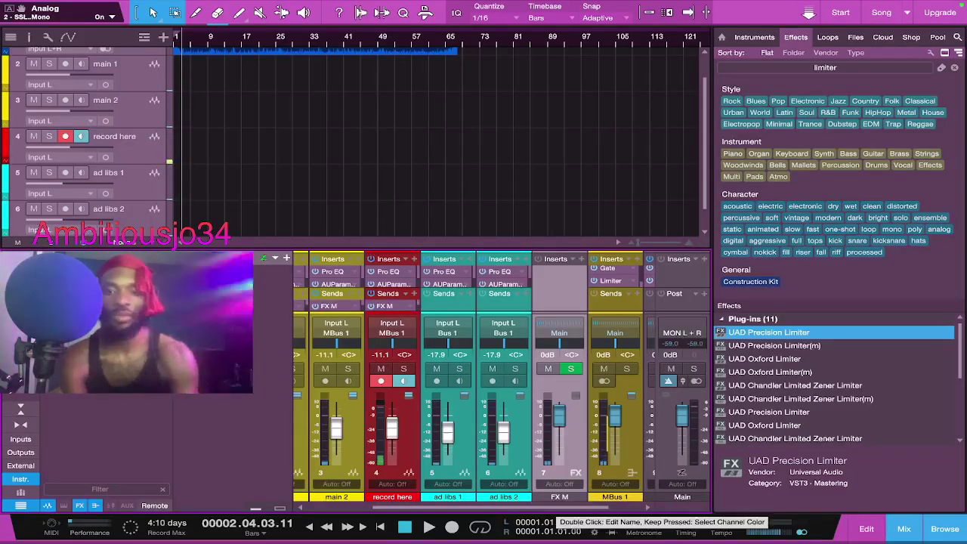
double_click(542, 497)
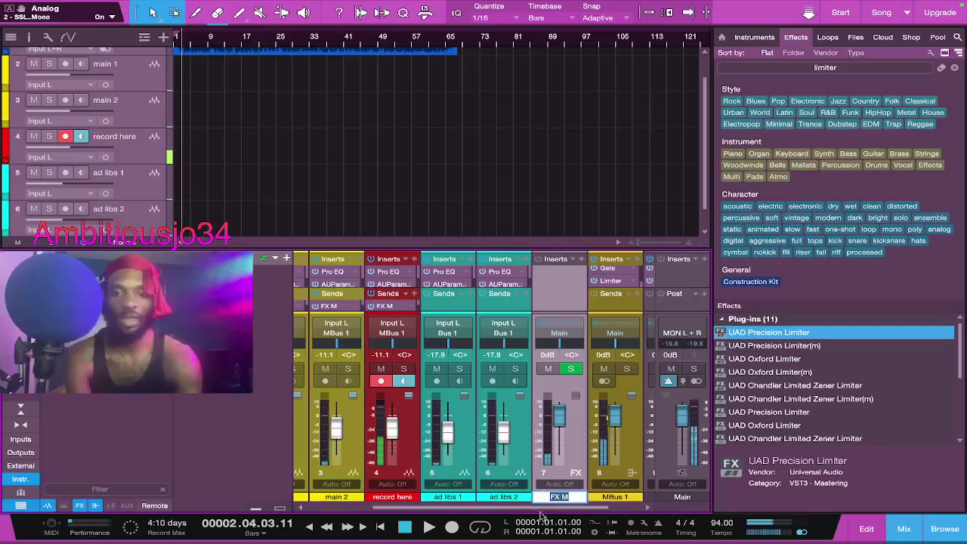
click(570, 459)
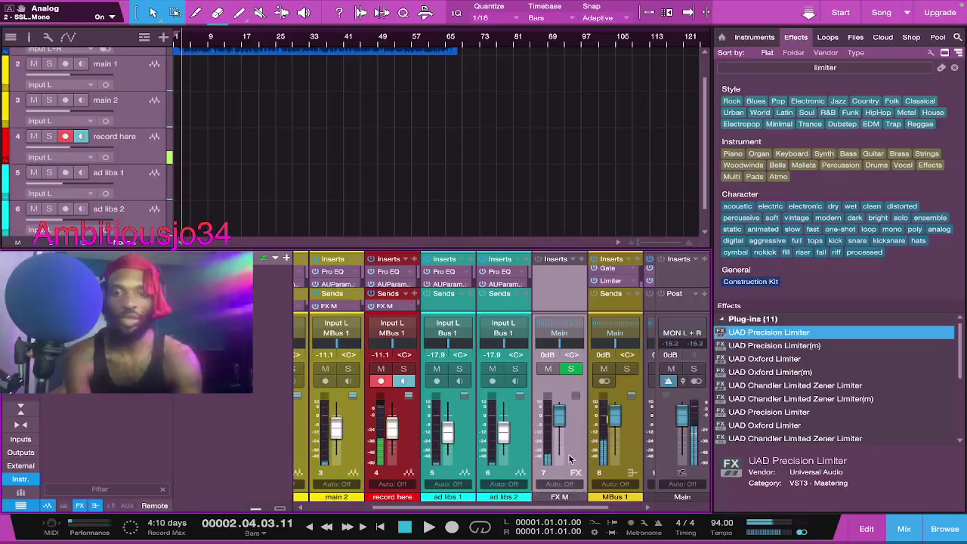
double_click(579, 497)
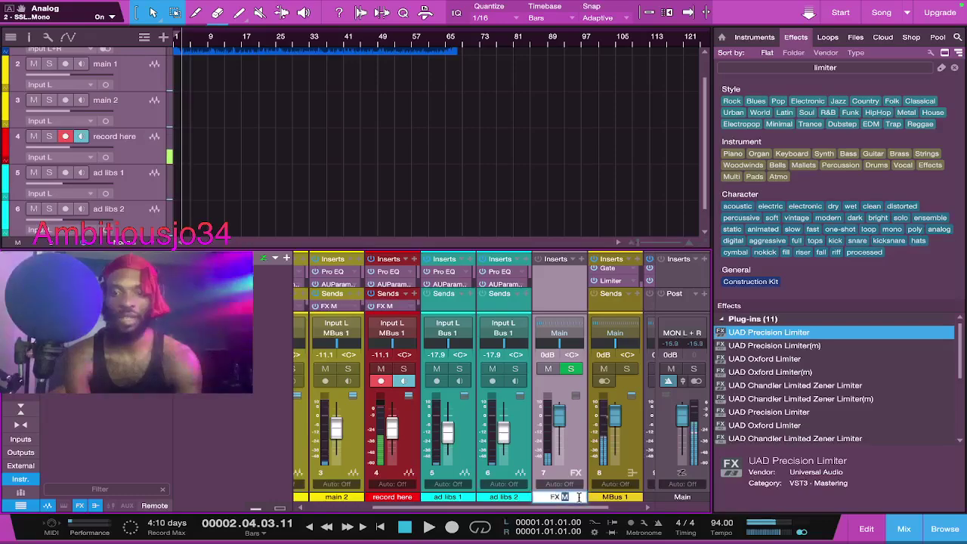
double_click(543, 497)
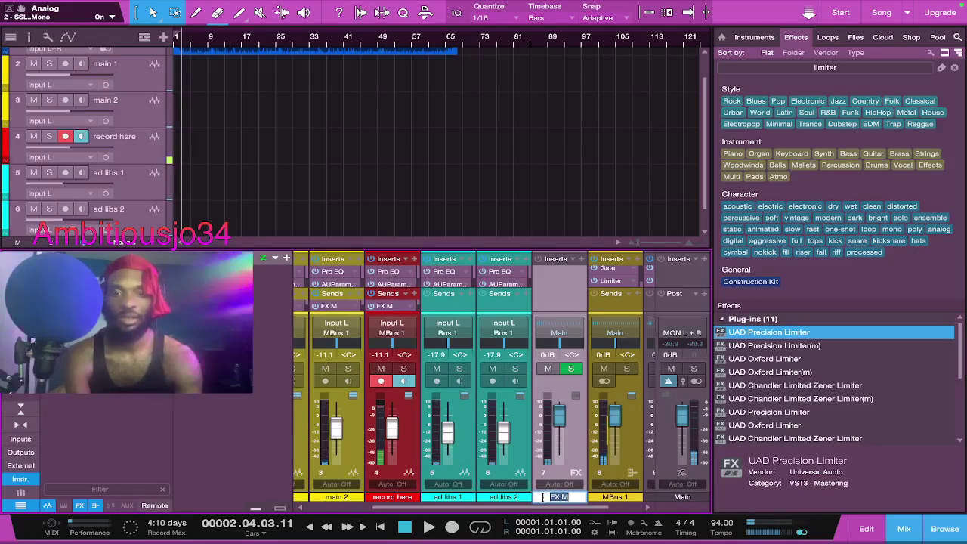
right_click(542, 496)
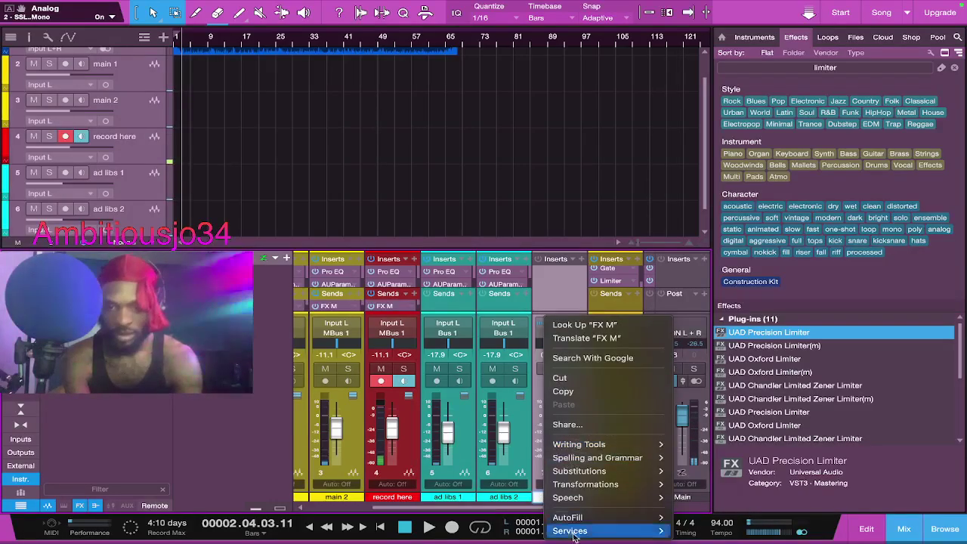
click(559, 284)
key(Return)
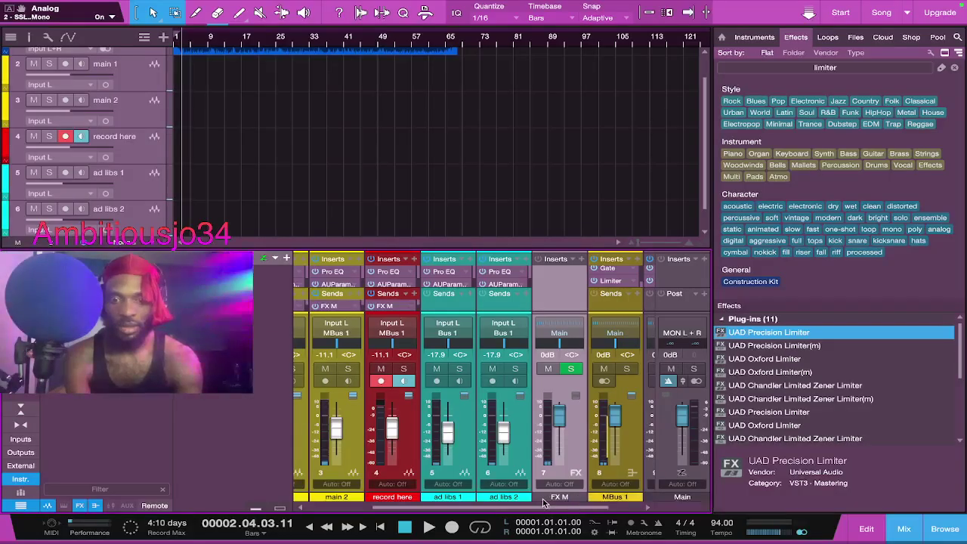
Step: Colour the FX M channel yellow and select the MBus 1 channel
click(550, 498)
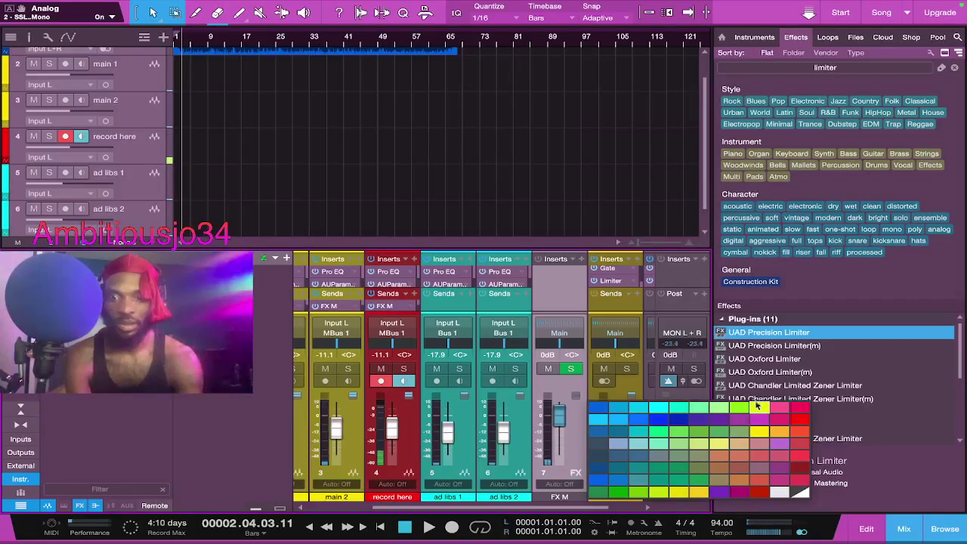
click(677, 492)
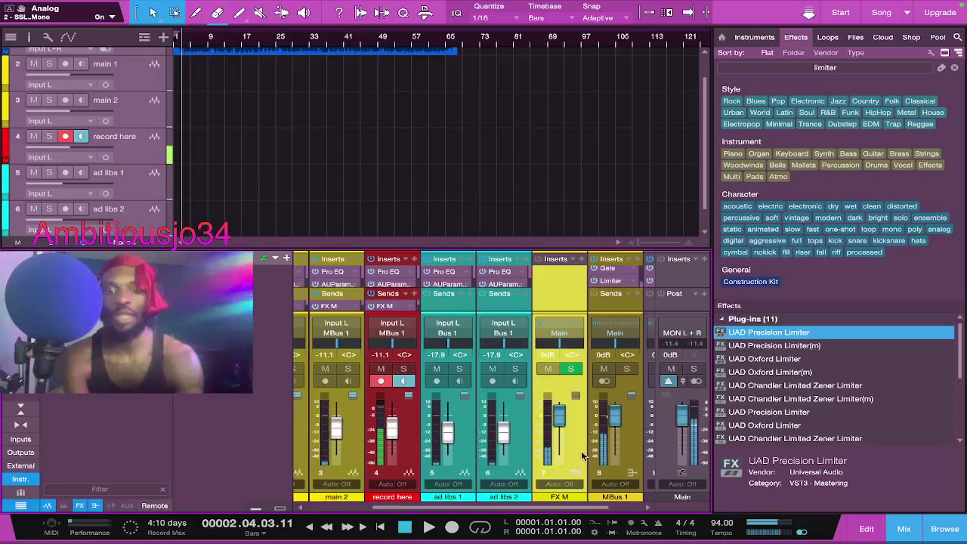
click(626, 453)
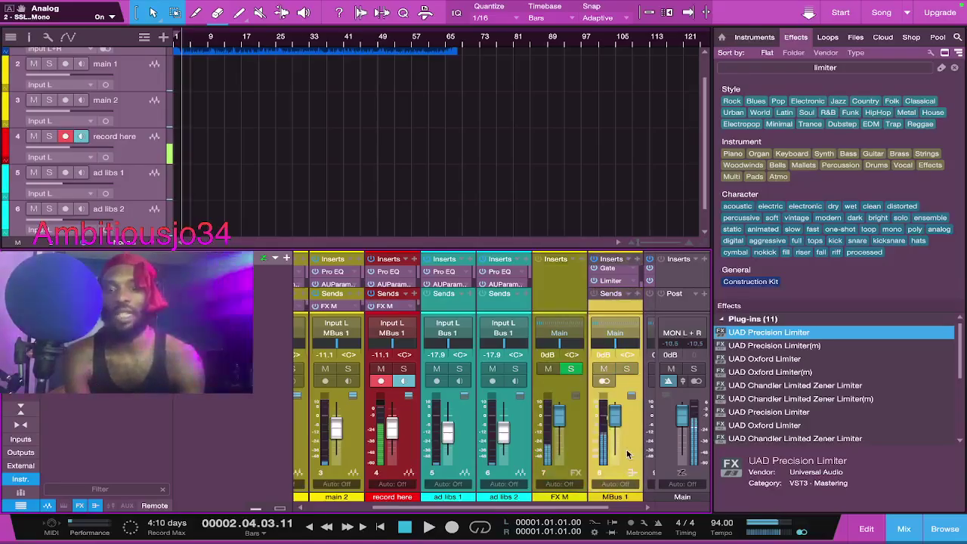
Step: Select the FX M channel in the mixer, keeping its empty insert slots in view
click(570, 441)
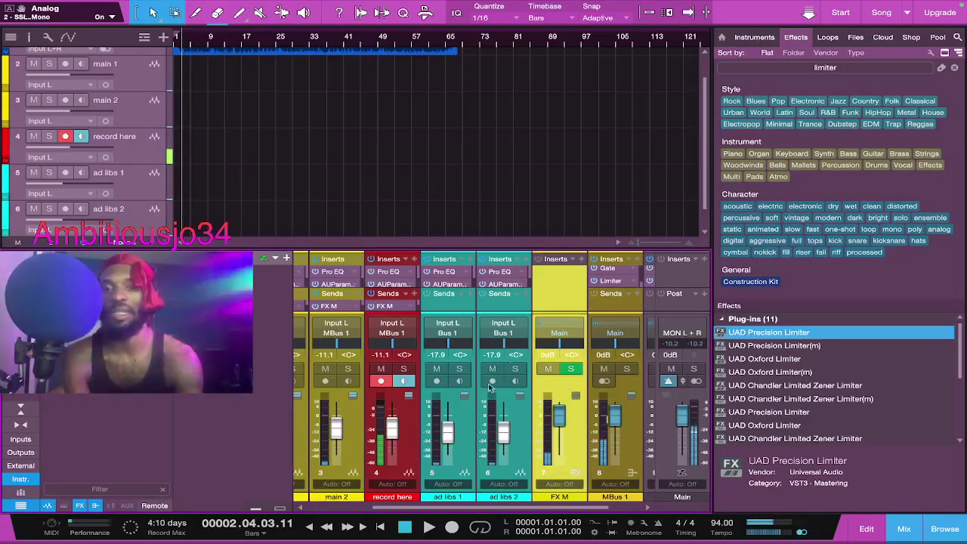
drag(519, 512, 437, 512)
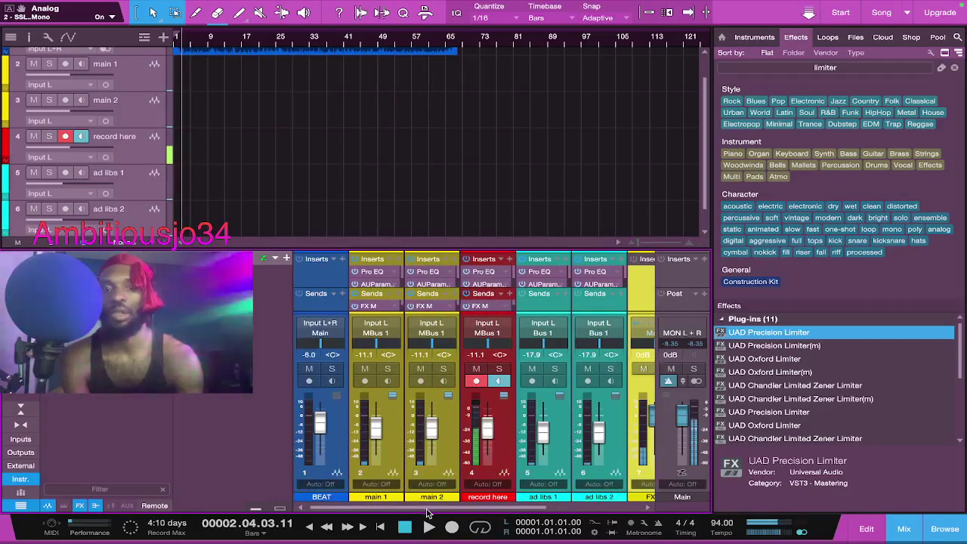
drag(457, 513, 512, 500)
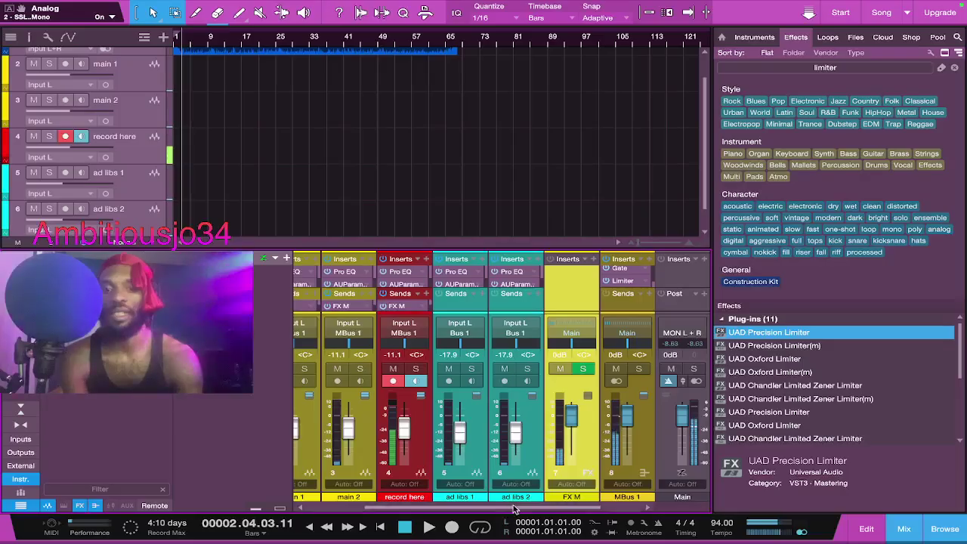
drag(514, 510, 549, 510)
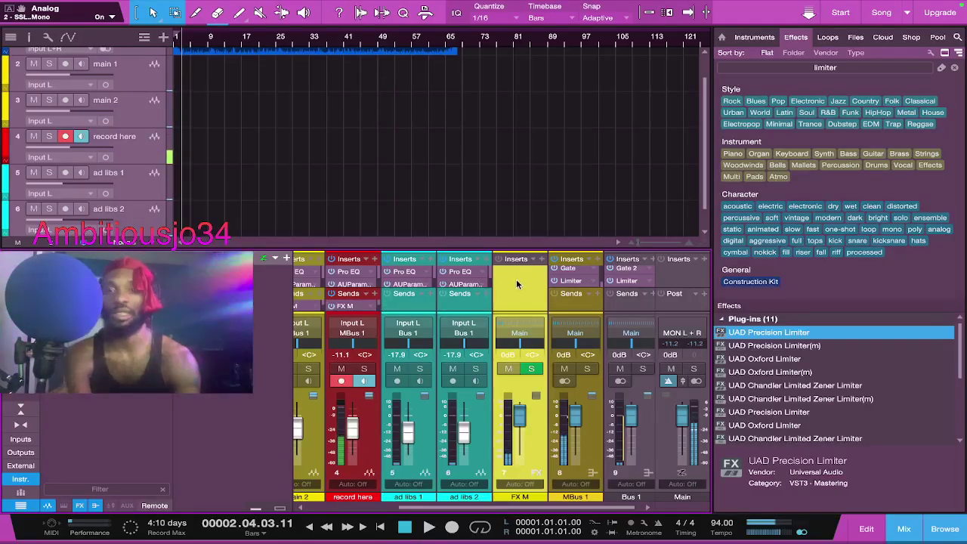
Step: Clear the limiter search and look through the full effects list, from the Ampire entry to the AU plug-ins
click(955, 68)
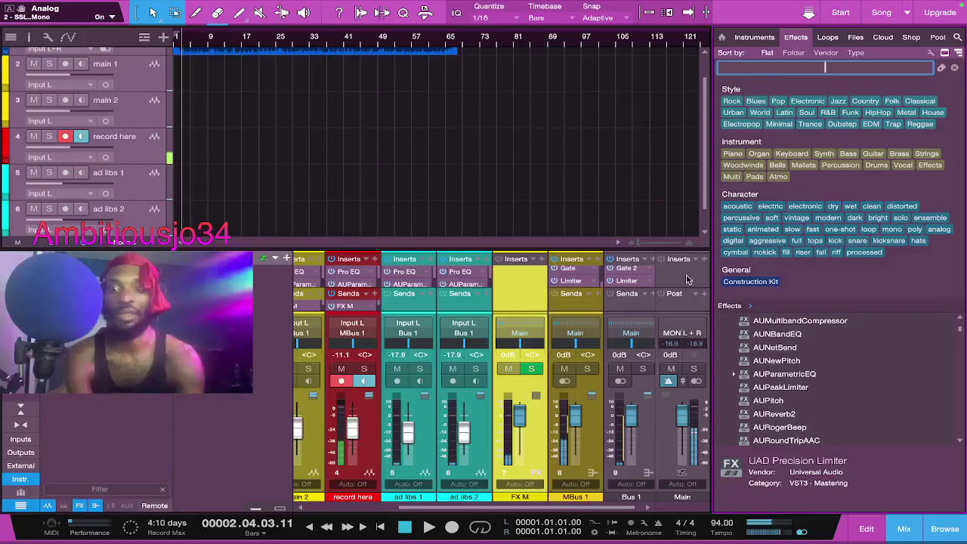
scroll(771, 378, up, 15)
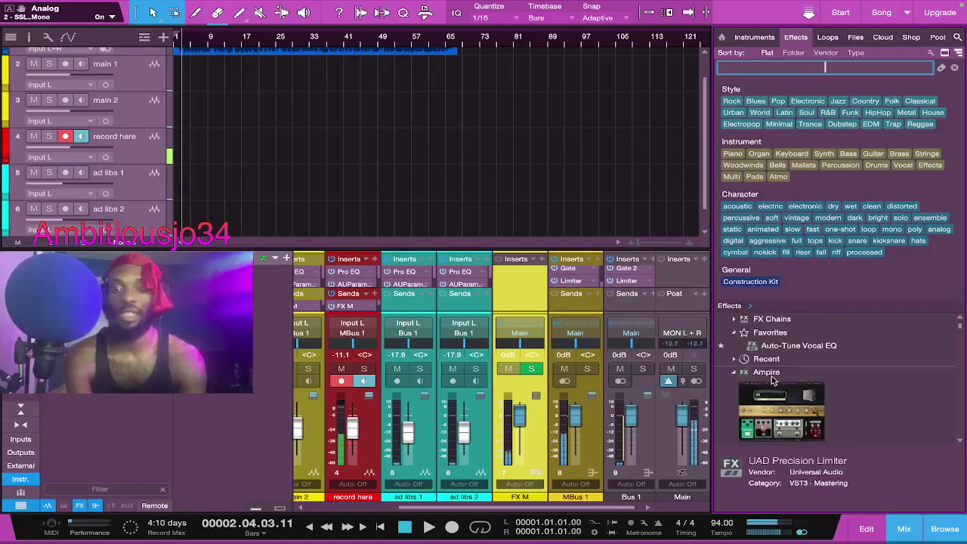
scroll(771, 379, down, 10)
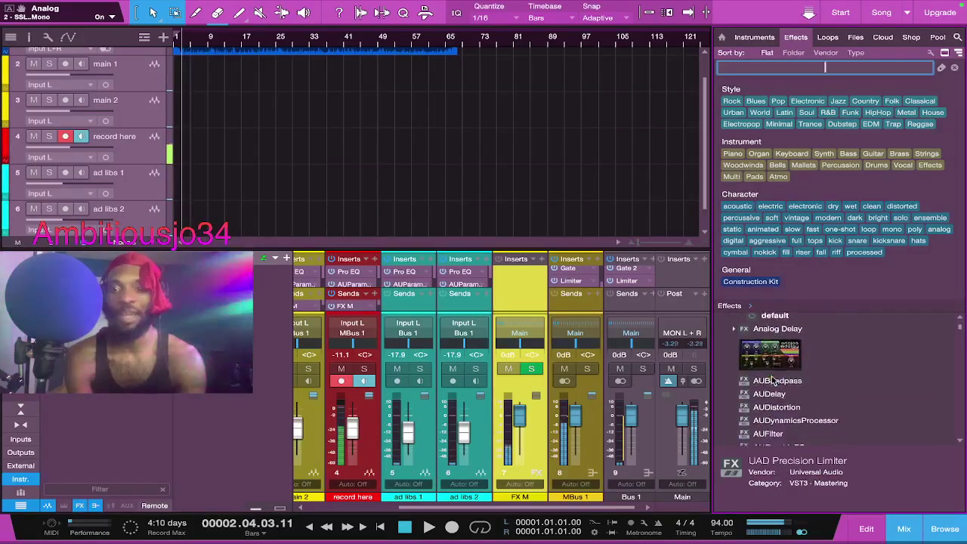
scroll(772, 381, down, 5)
scroll(772, 382, up, 6)
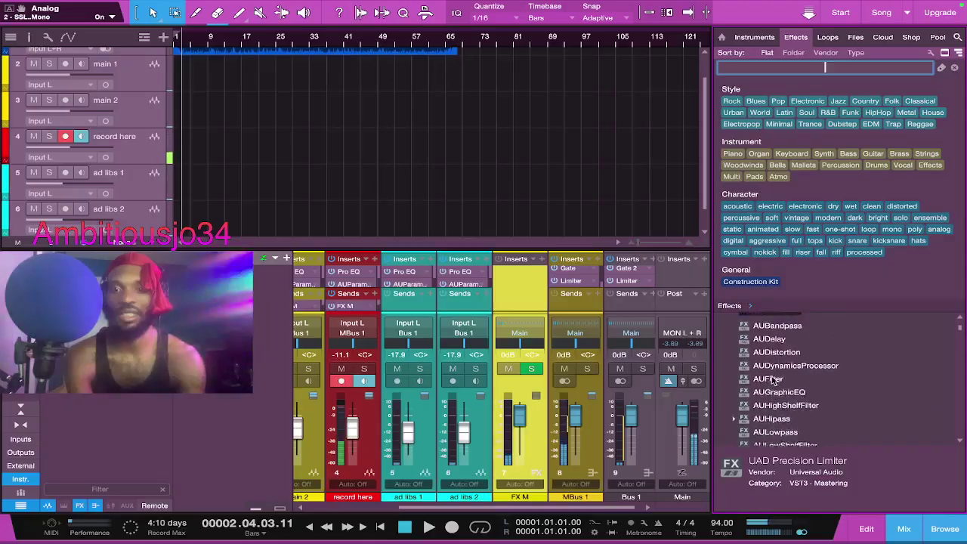
scroll(772, 381, up, 10)
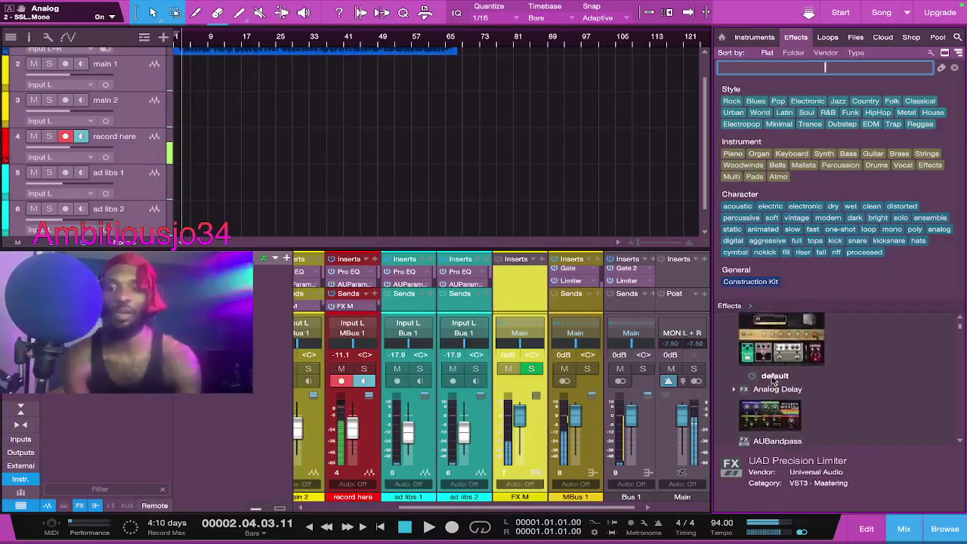
scroll(772, 382, up, 3)
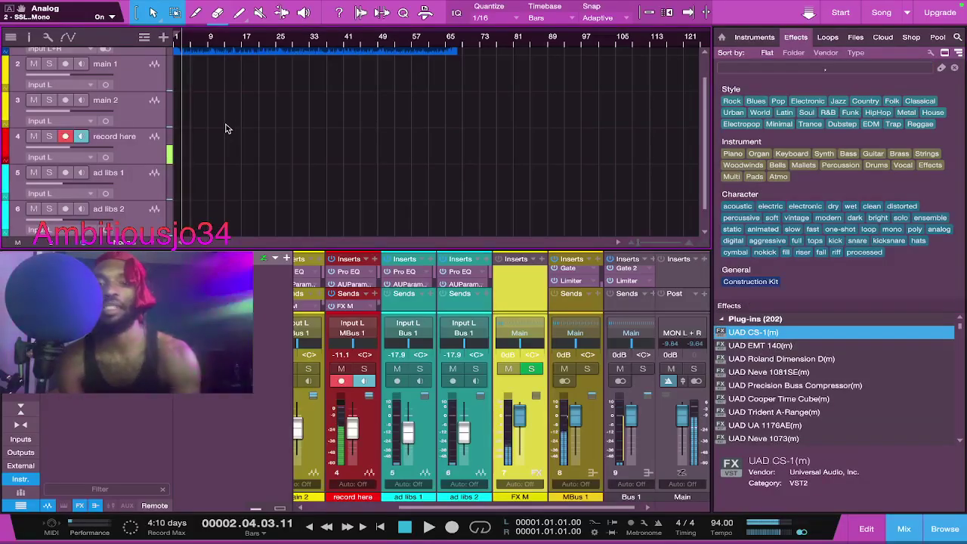
Step: Clear the effects search and return the playhead to the start of the song
click(838, 69)
click(446, 119)
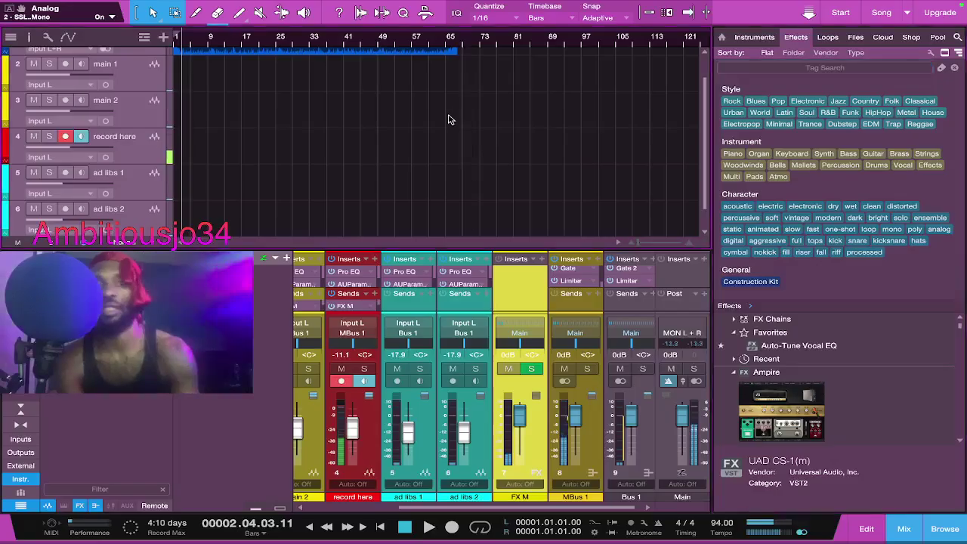
key(Home)
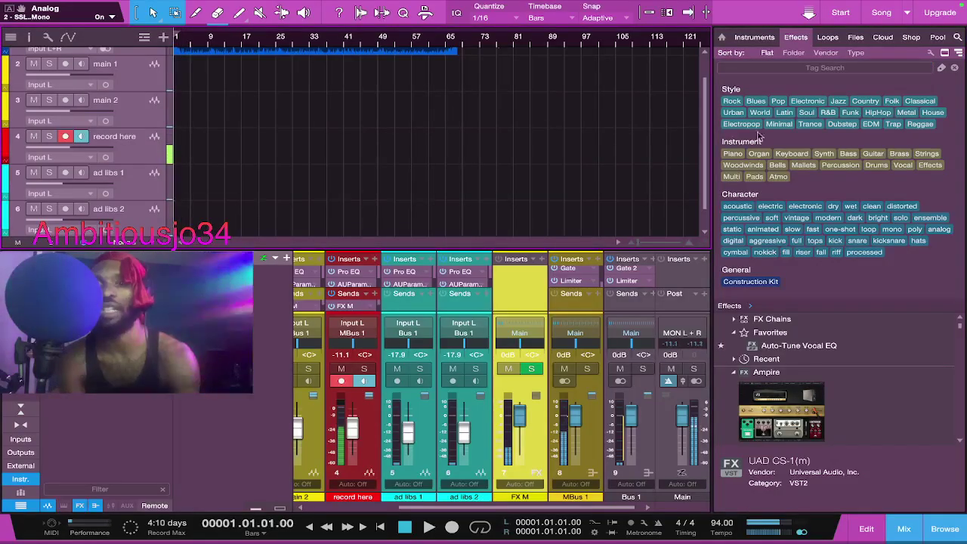
Step: Search the effects for eq and insert Pro EQ on the FX M channel, with its window moved fully into view
click(823, 68)
text(eq)
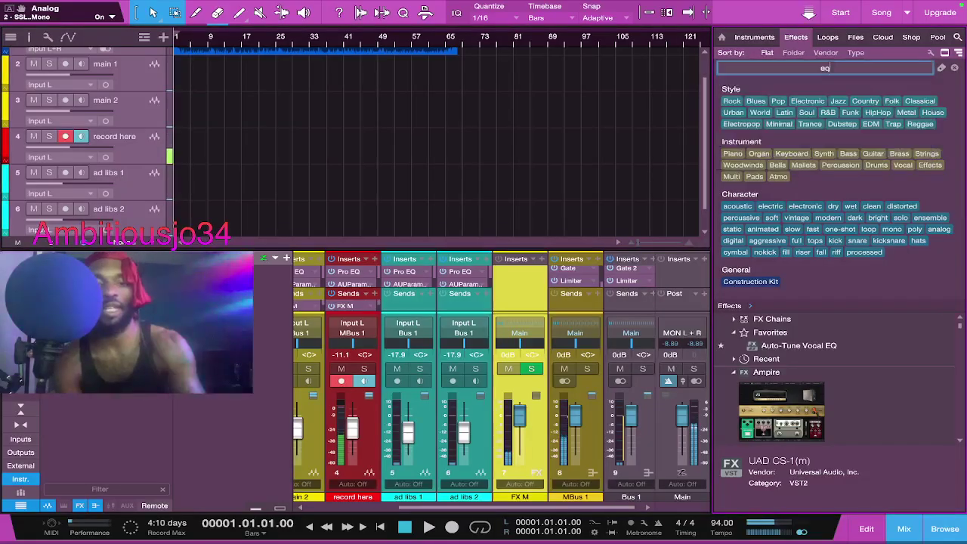
drag(758, 359, 517, 280)
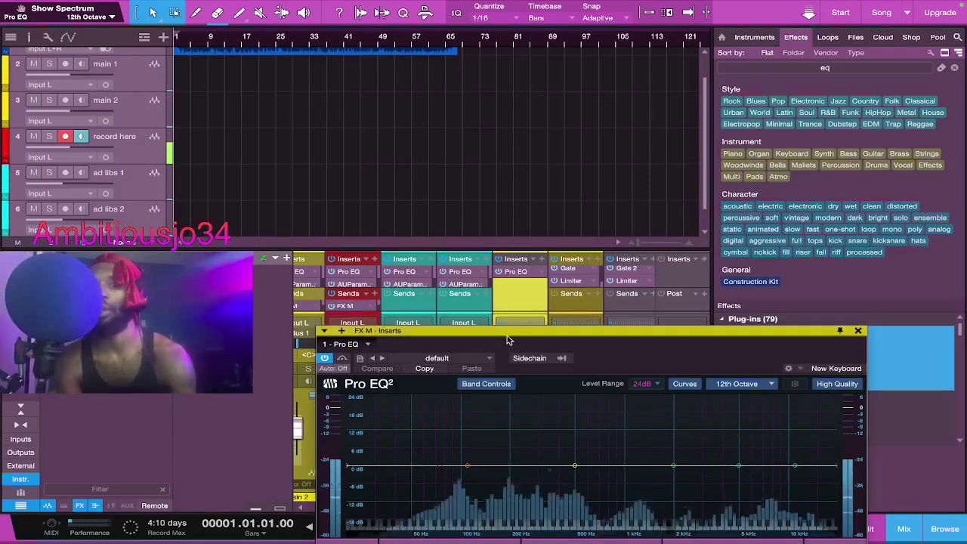
drag(507, 336, 388, 113)
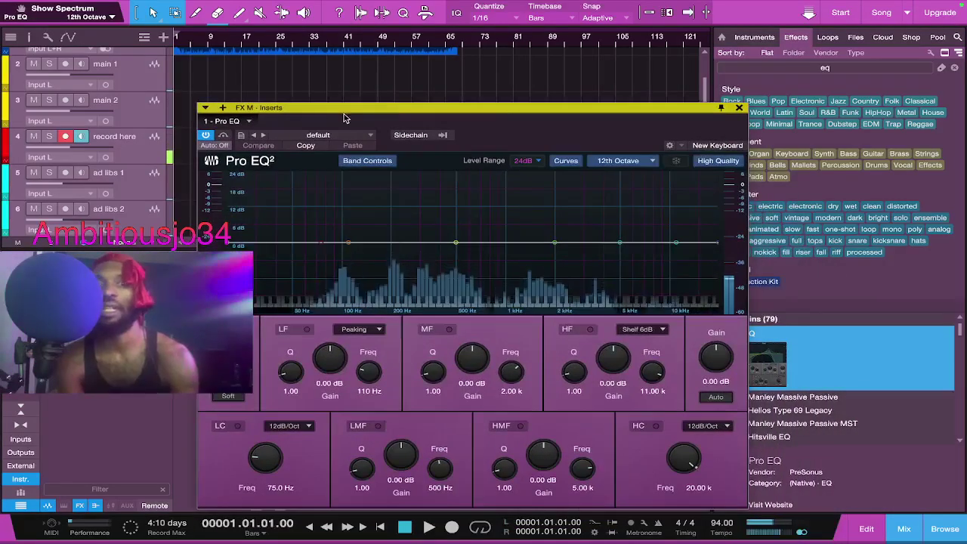
Step: Try the Misc presets 50 Hz Removal, a little clarity, Enhancement, More Bass, More Highs and More Presence on the FX M Pro EQ
click(333, 135)
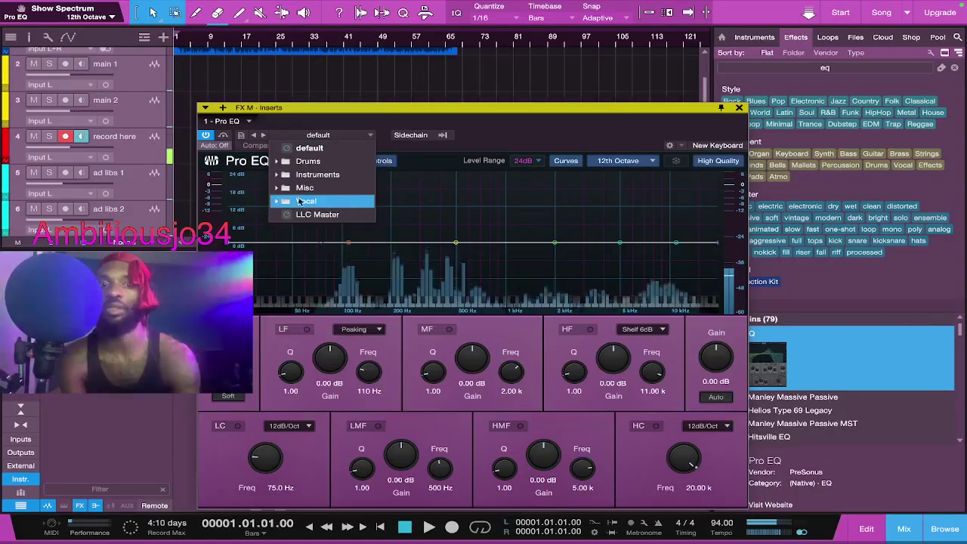
mouse_move(305, 187)
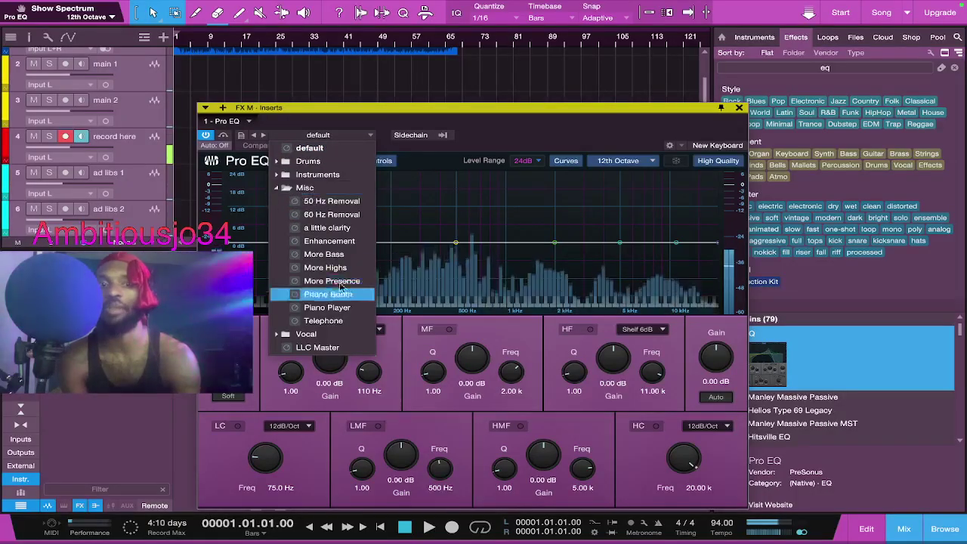
click(308, 202)
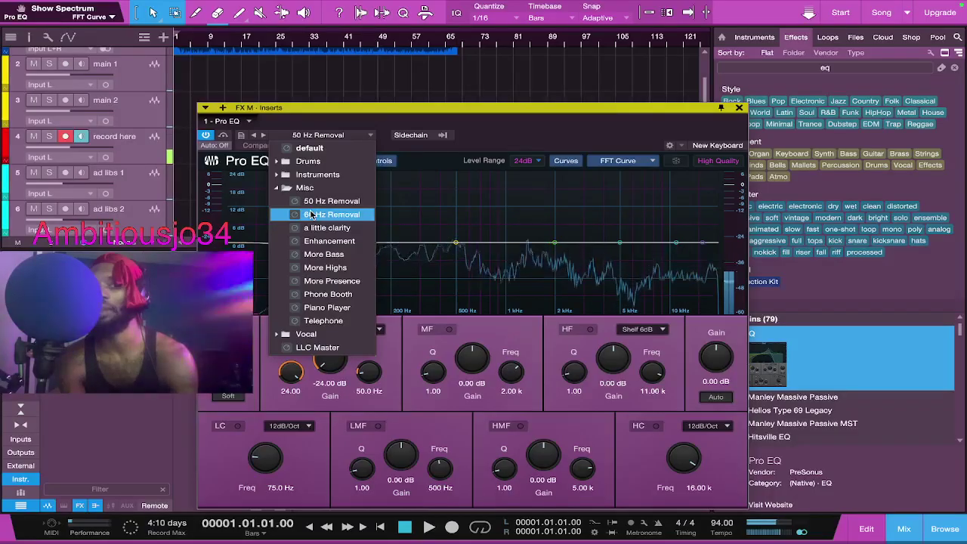
click(315, 228)
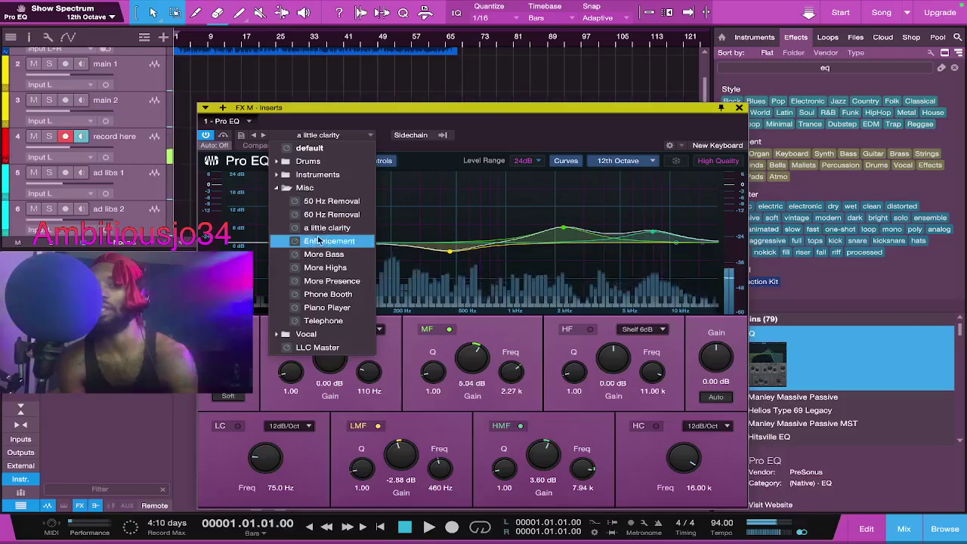
click(317, 240)
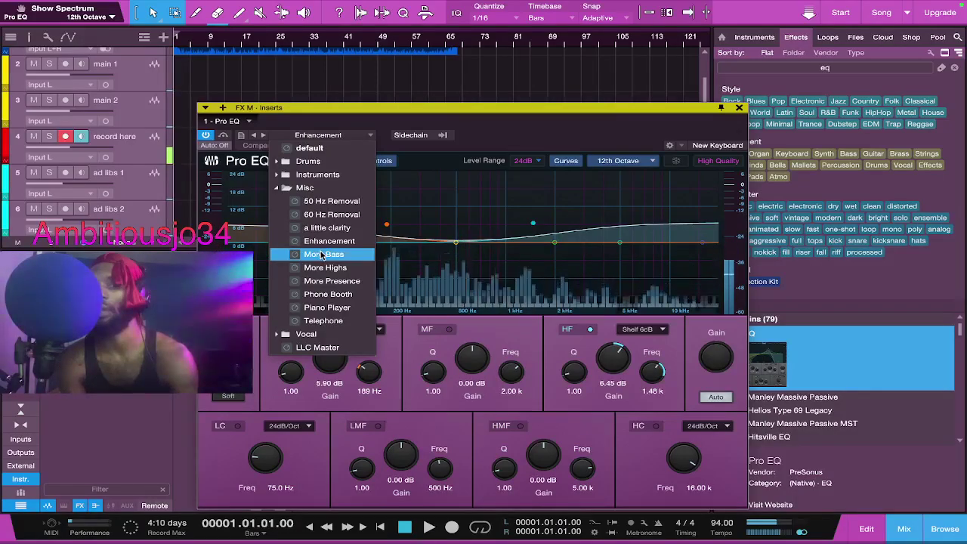
click(321, 255)
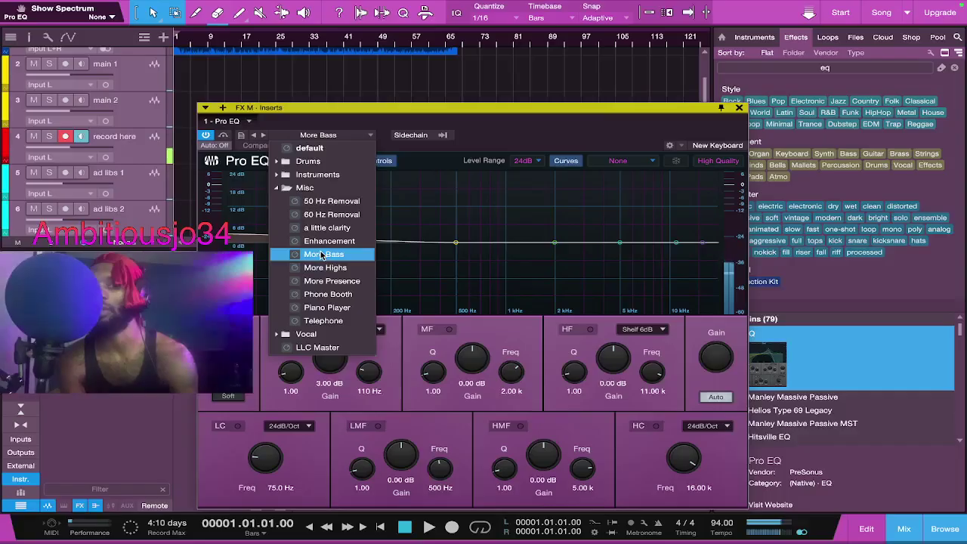
click(325, 268)
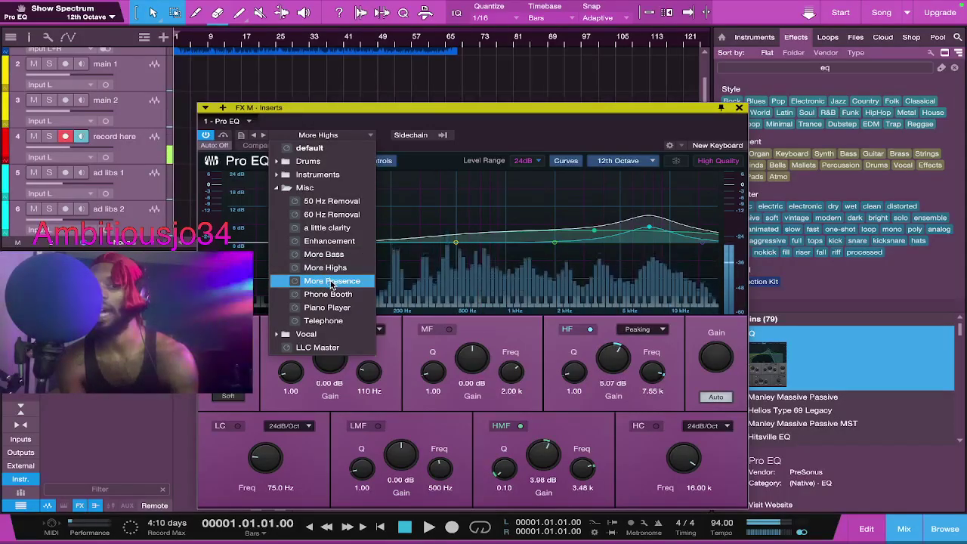
click(330, 281)
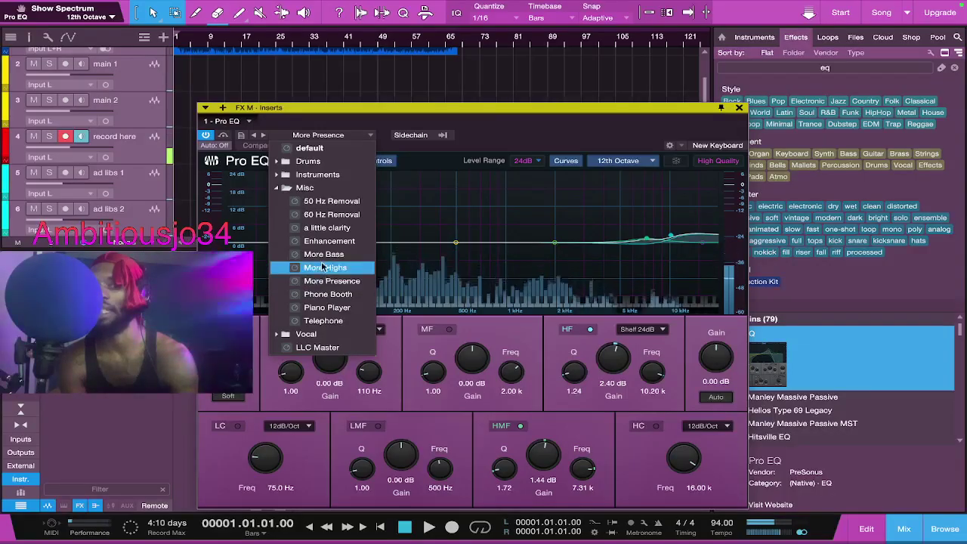
Step: Load the 60 Hz Removal preset on the FX M Pro EQ, enable High Quality and Auto gain, and move the window off the effects list
click(312, 202)
click(310, 216)
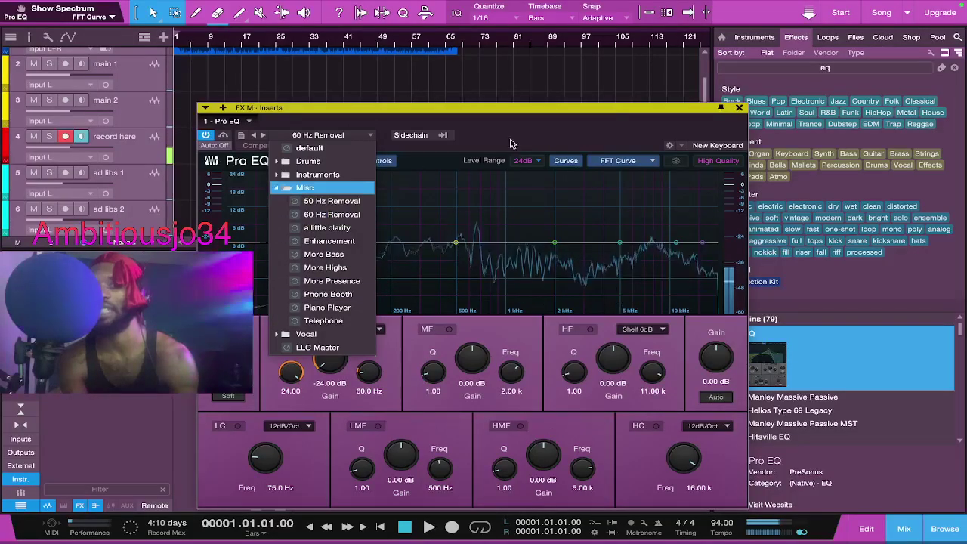
click(731, 161)
click(731, 162)
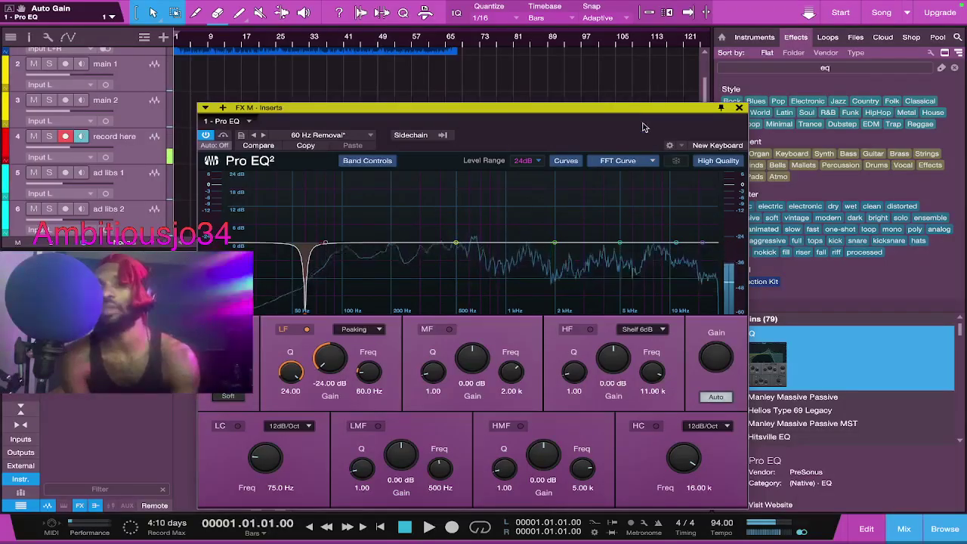
drag(637, 115, 573, 68)
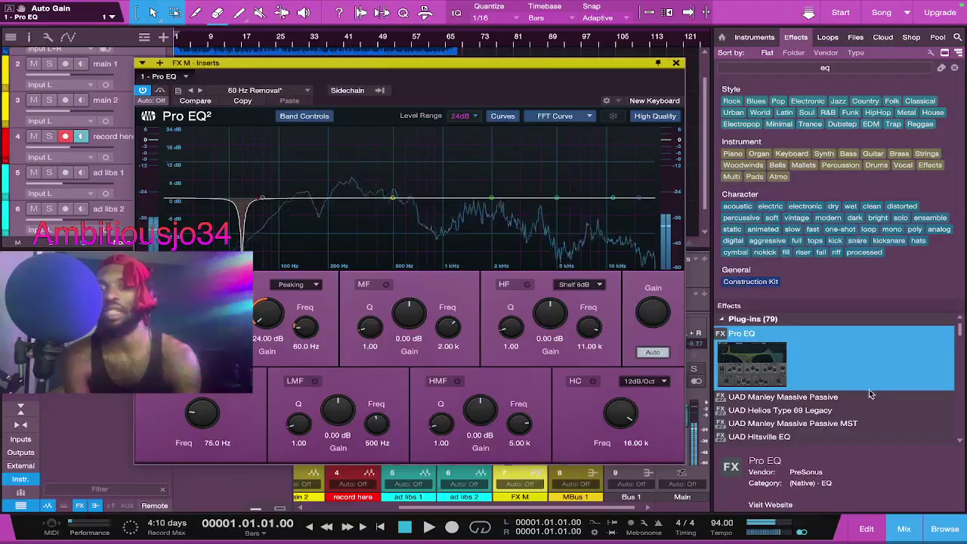
Step: Clear the eq search from the effects list, find Tricomp and insert it on the FX M channel after Pro EQ
scroll(871, 389, down, 5)
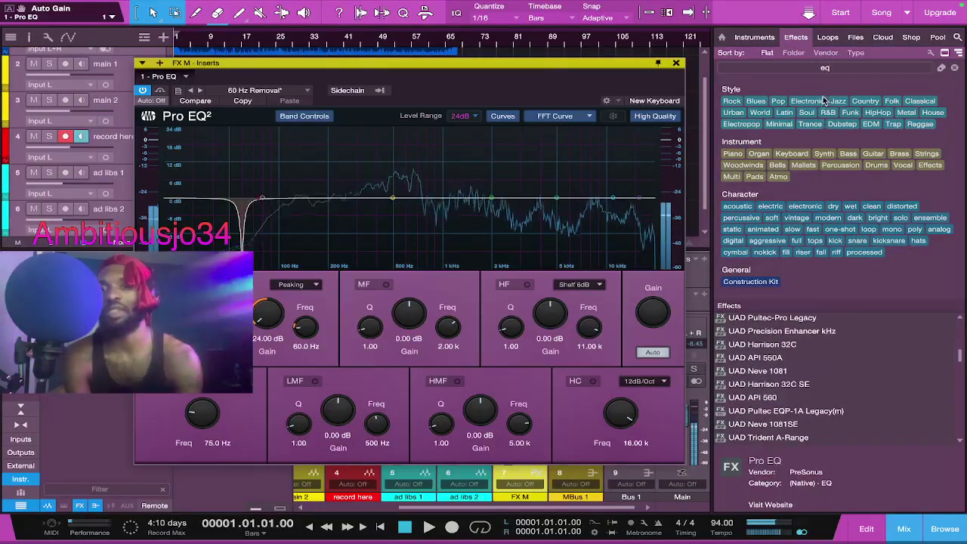
click(841, 68)
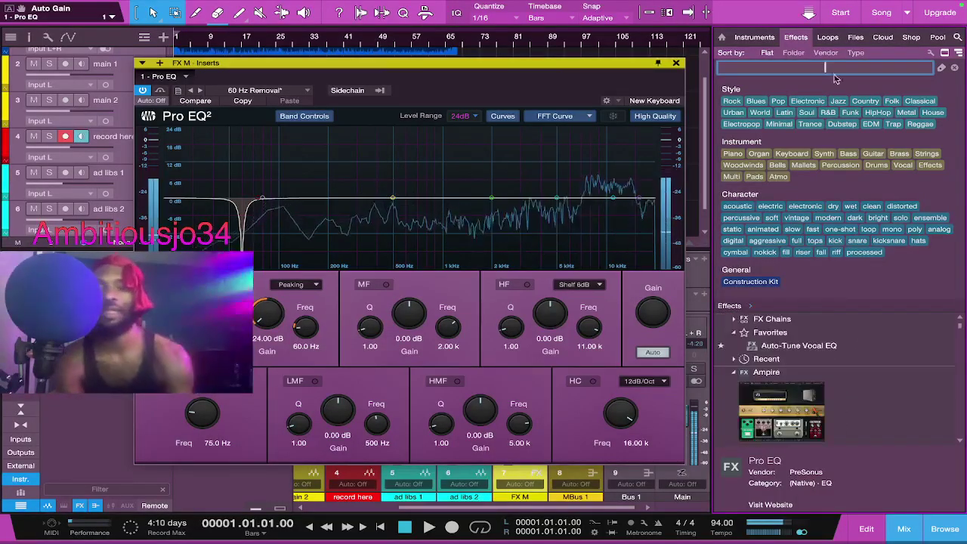
scroll(837, 412, down, 15)
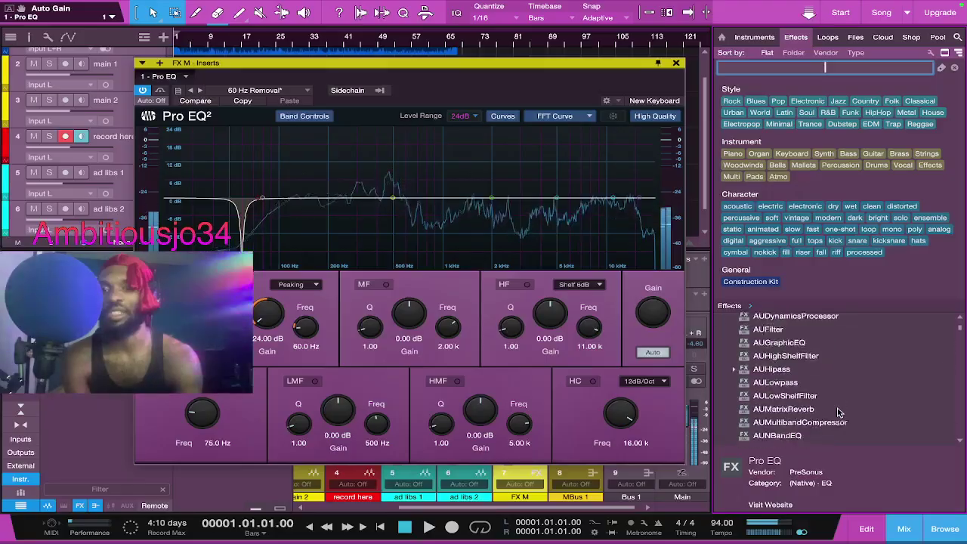
scroll(837, 413, down, 15)
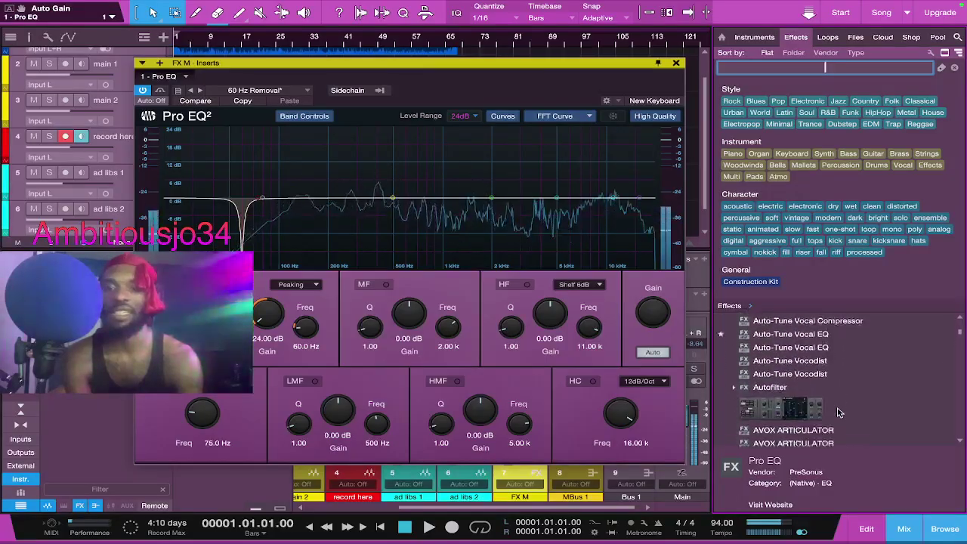
scroll(837, 412, down, 3)
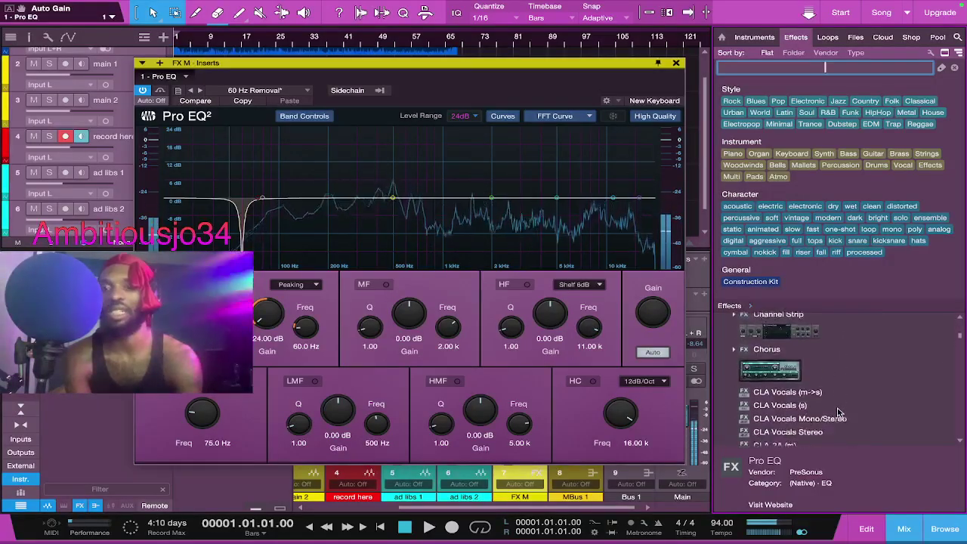
scroll(837, 413, down, 12)
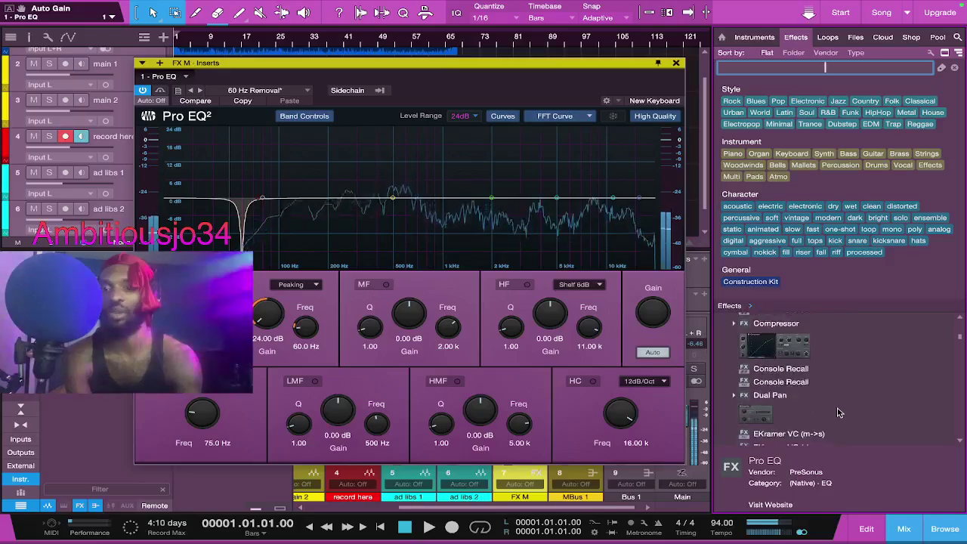
scroll(837, 412, down, 8)
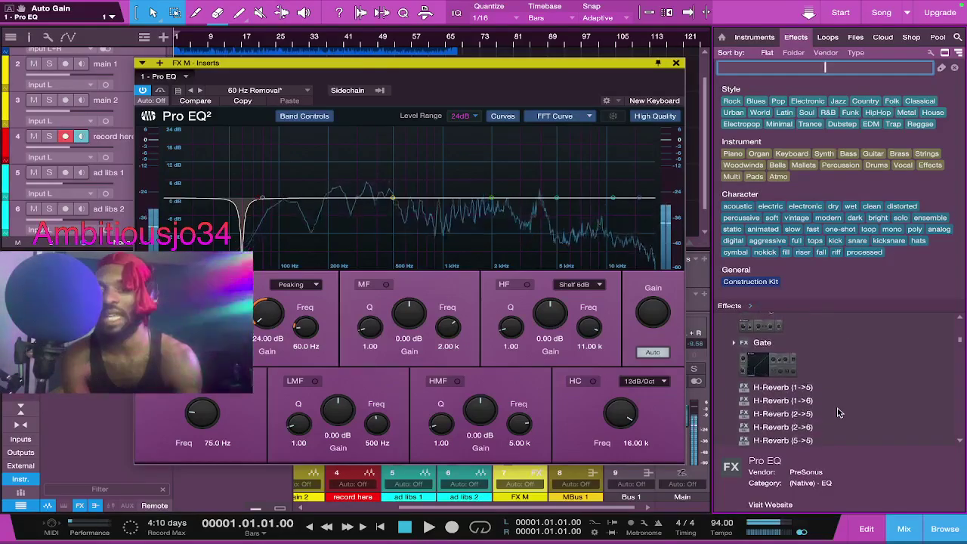
scroll(837, 412, down, 6)
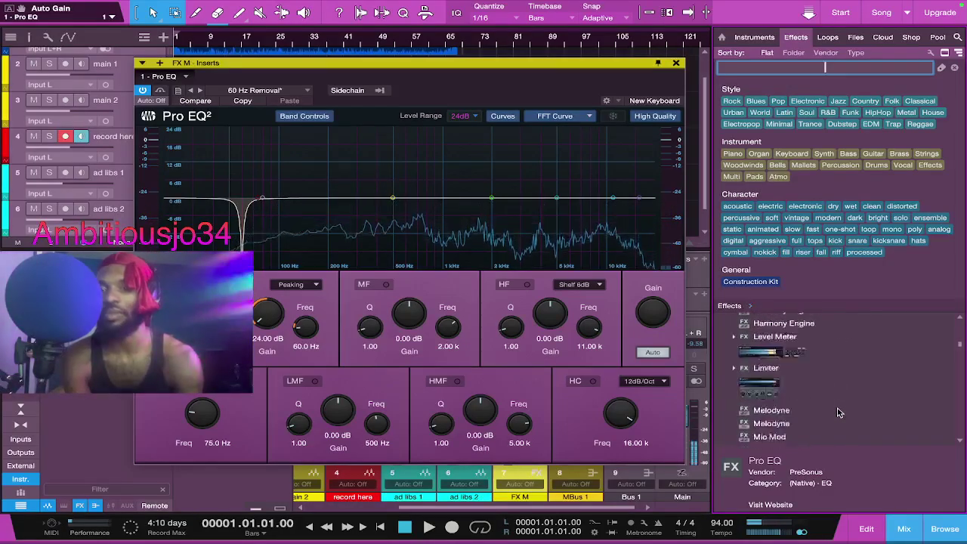
scroll(837, 412, down, 6)
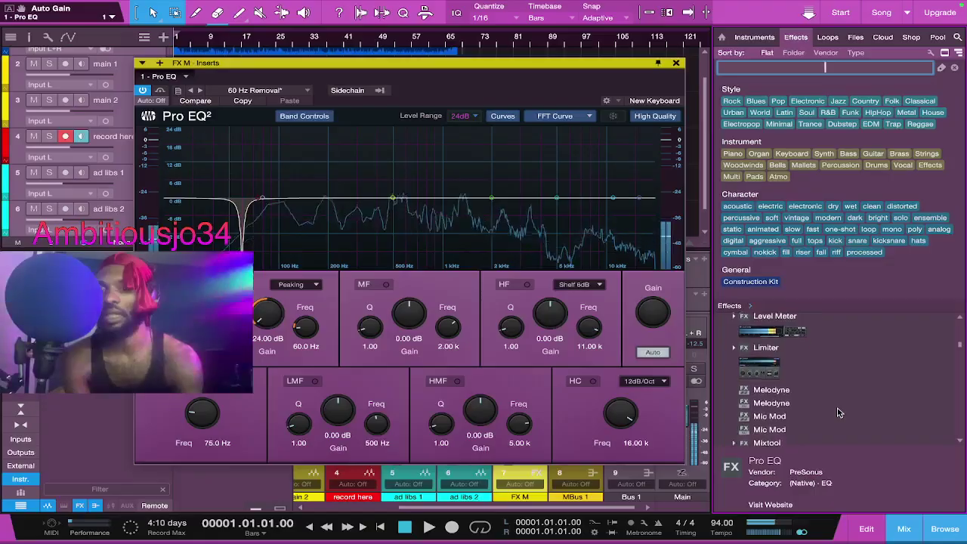
scroll(837, 413, down, 6)
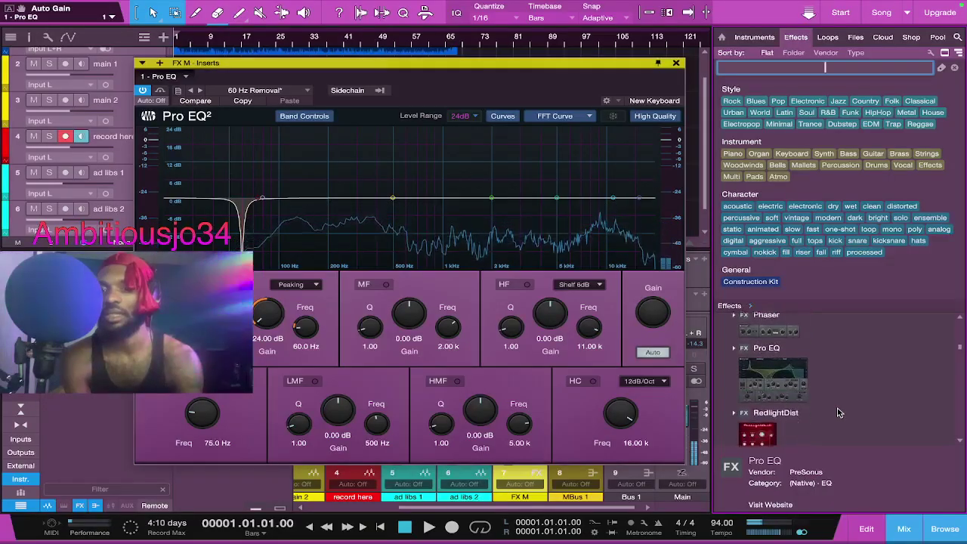
scroll(837, 412, down, 6)
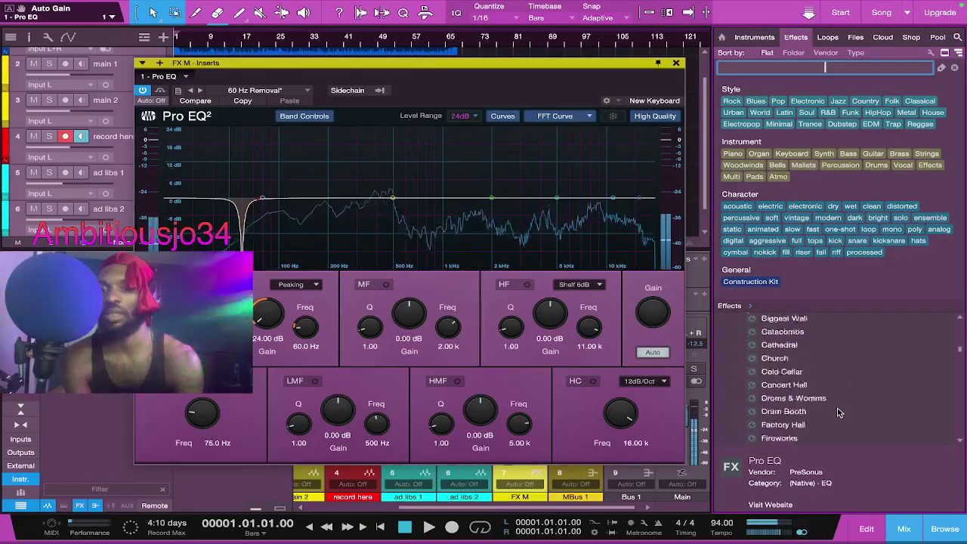
scroll(837, 413, down, 8)
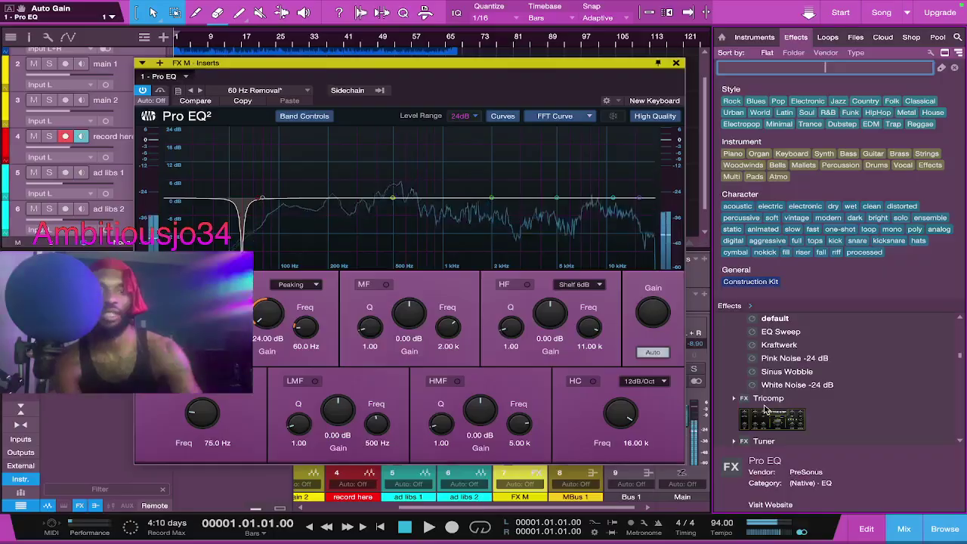
drag(765, 410, 206, 76)
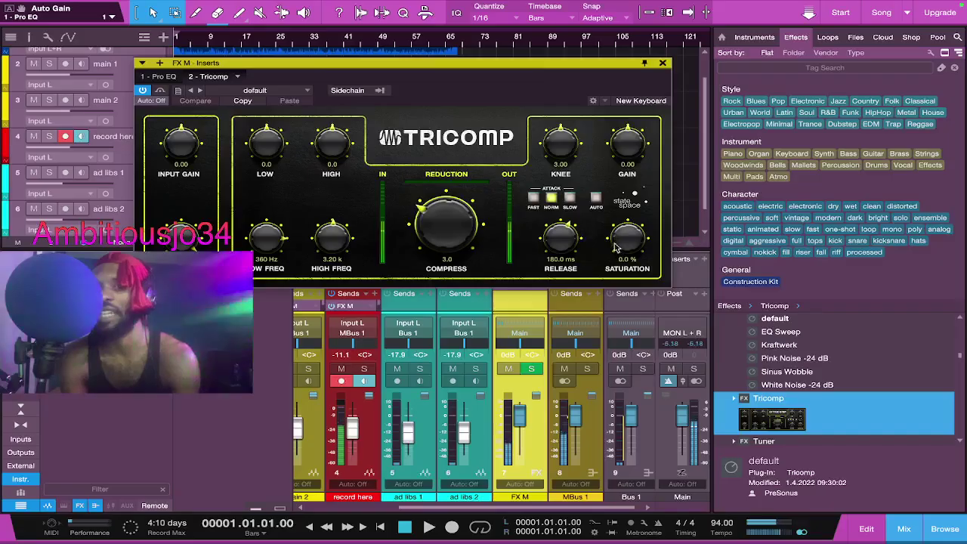
Step: Set the FX M Tricomp to Compress 8.0, Auto speed and Saturation 30 %, save the song and close the plug-in window
drag(618, 247, 615, 203)
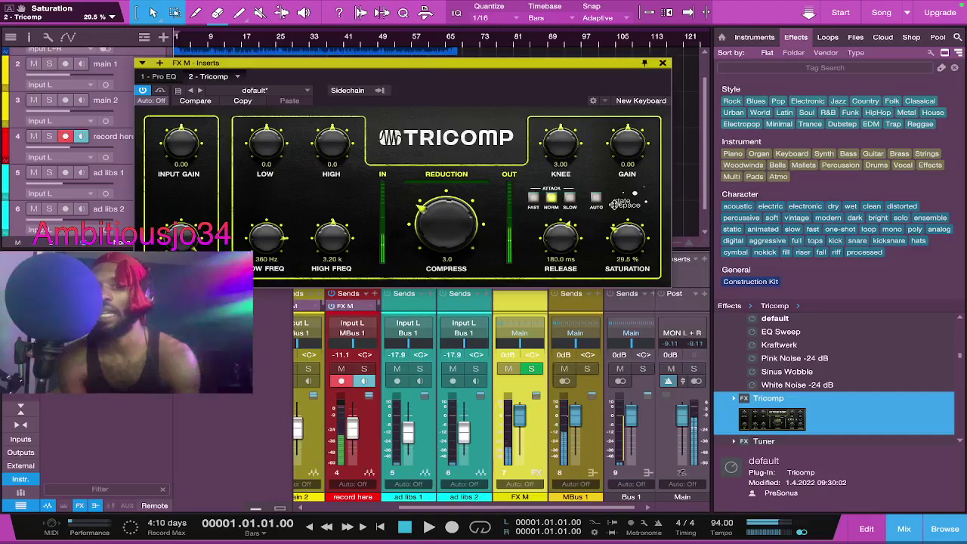
drag(614, 204, 617, 242)
drag(442, 249, 453, 198)
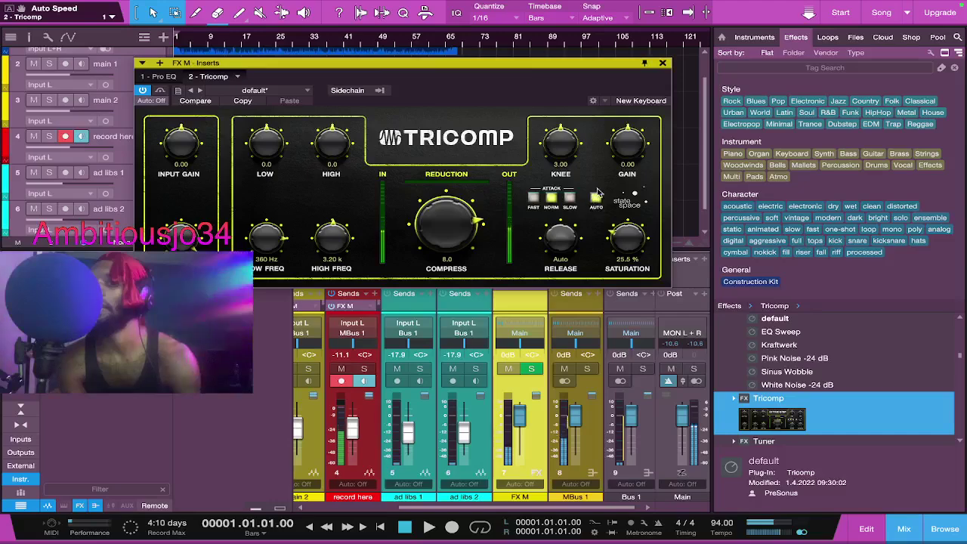
key(super+s)
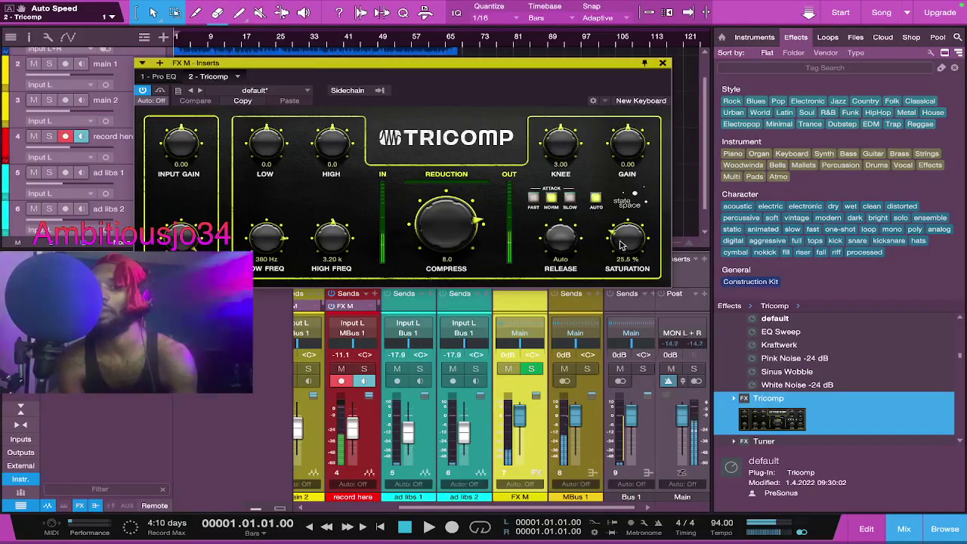
drag(617, 240, 618, 237)
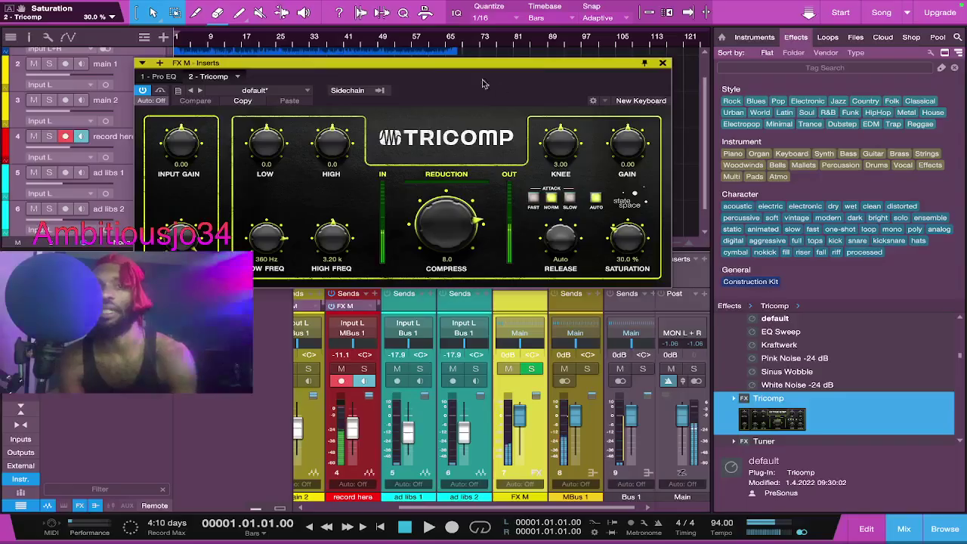
click(663, 63)
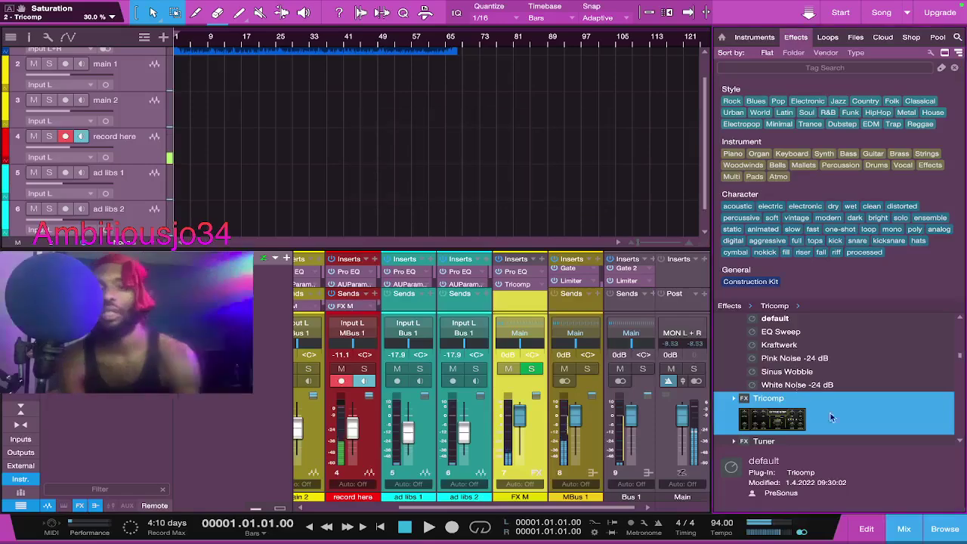
Step: Browse the effects list between the UAD plug-ins and Melodyne for another effect to use on the FX M channel
scroll(825, 389, up, 1)
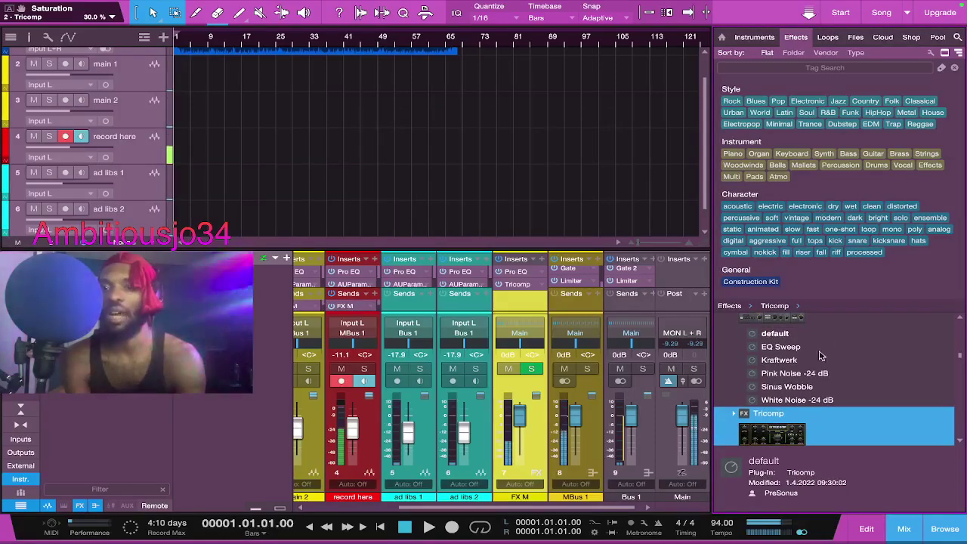
scroll(819, 381, down, 10)
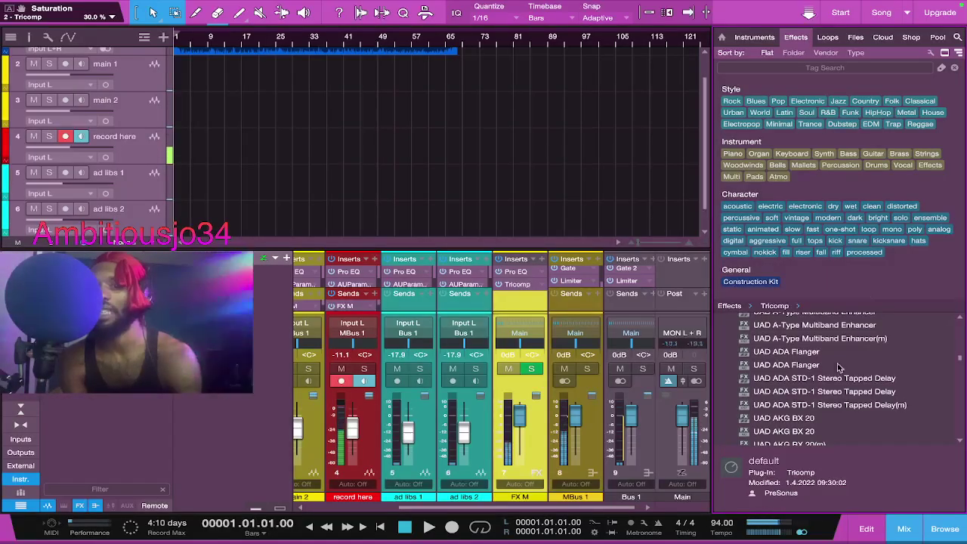
scroll(848, 322, down, 5)
scroll(844, 412, up, 10)
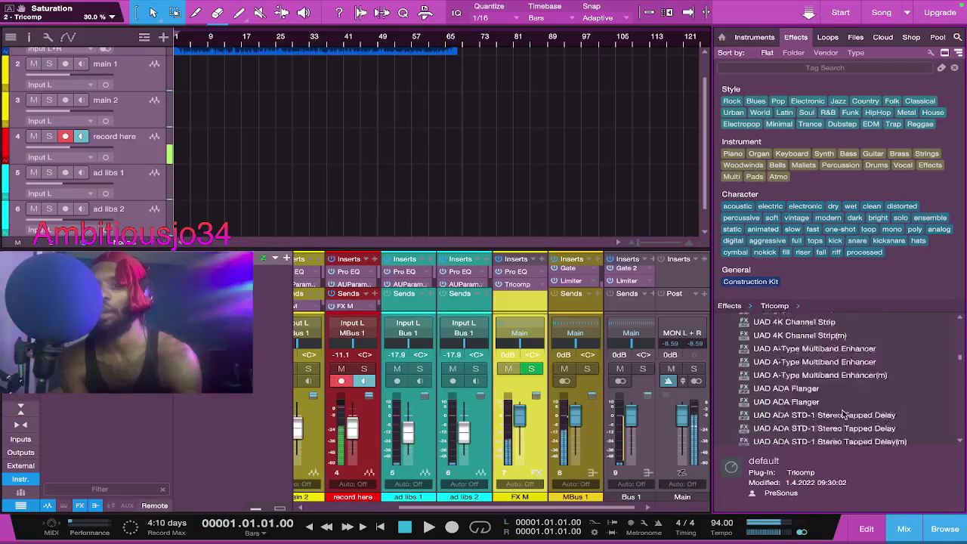
click(827, 420)
scroll(827, 421, up, 8)
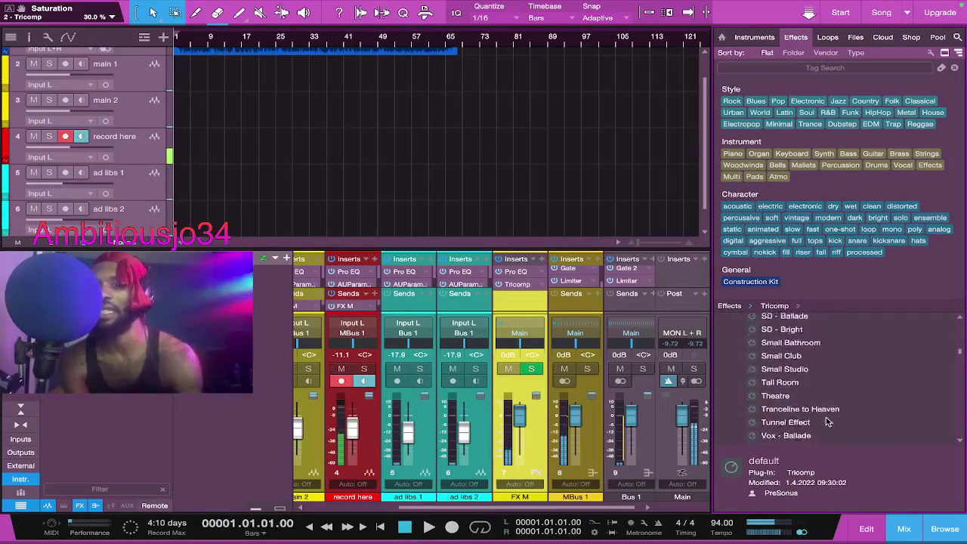
scroll(828, 422, up, 5)
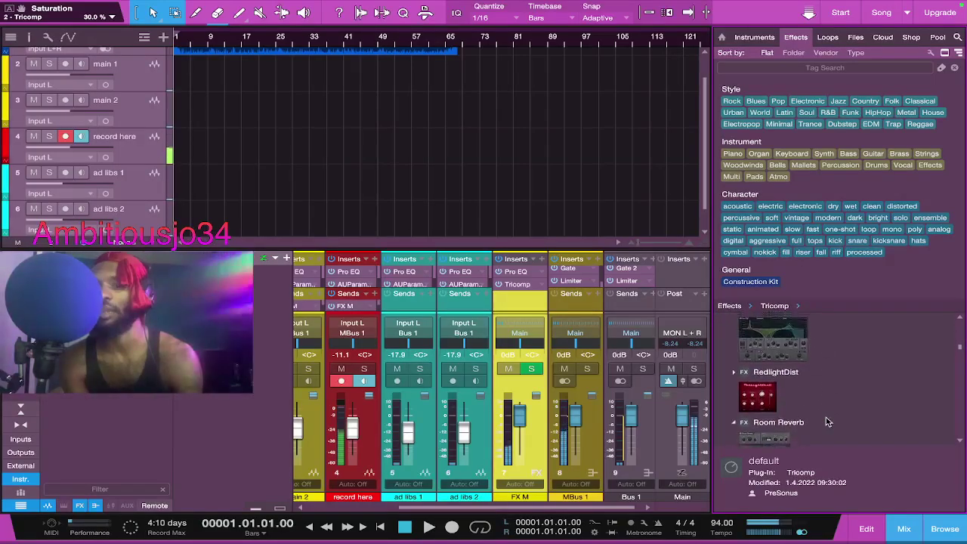
scroll(828, 422, up, 3)
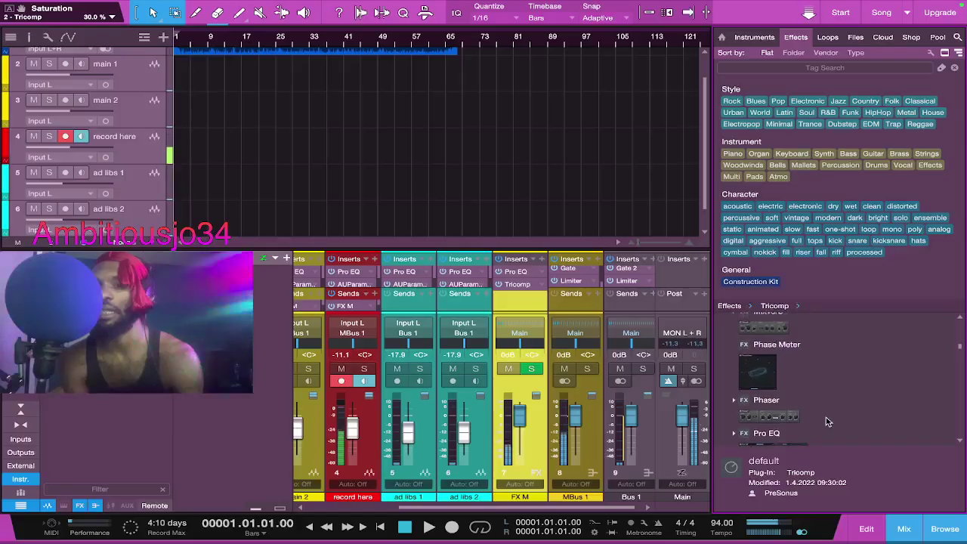
scroll(827, 422, up, 3)
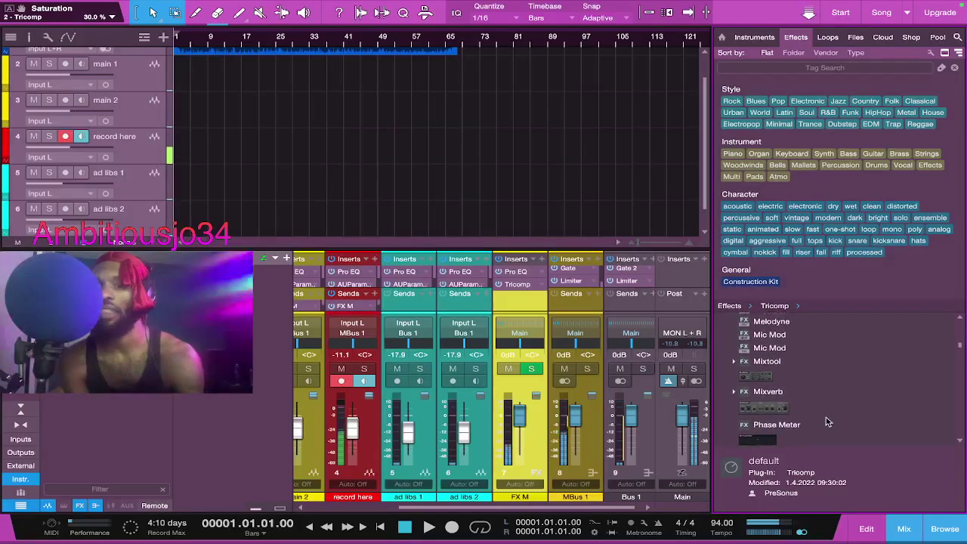
click(784, 69)
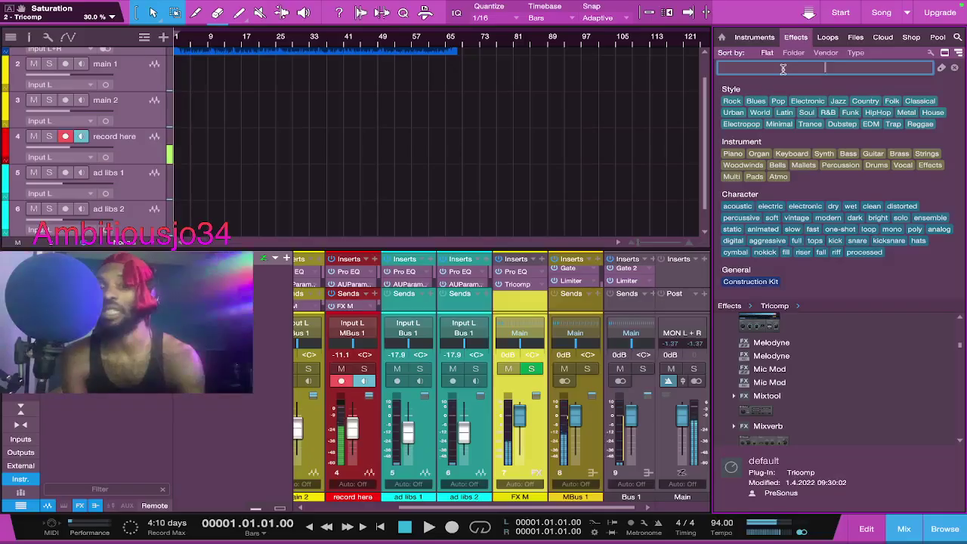
Step: Find Expander in the effects list and insert it on the FX M channel after Tricomp
scroll(804, 385, down, 5)
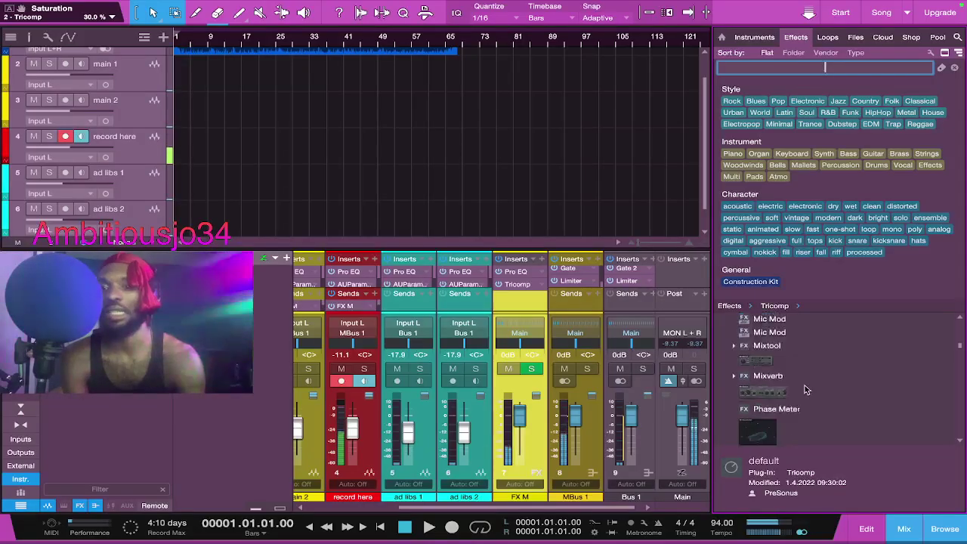
scroll(805, 387, down, 2)
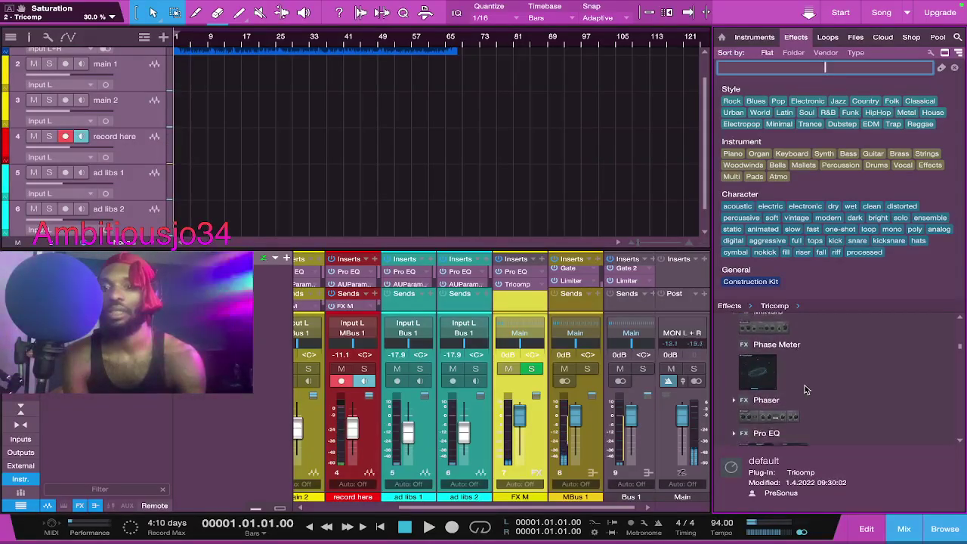
scroll(804, 389, down, 5)
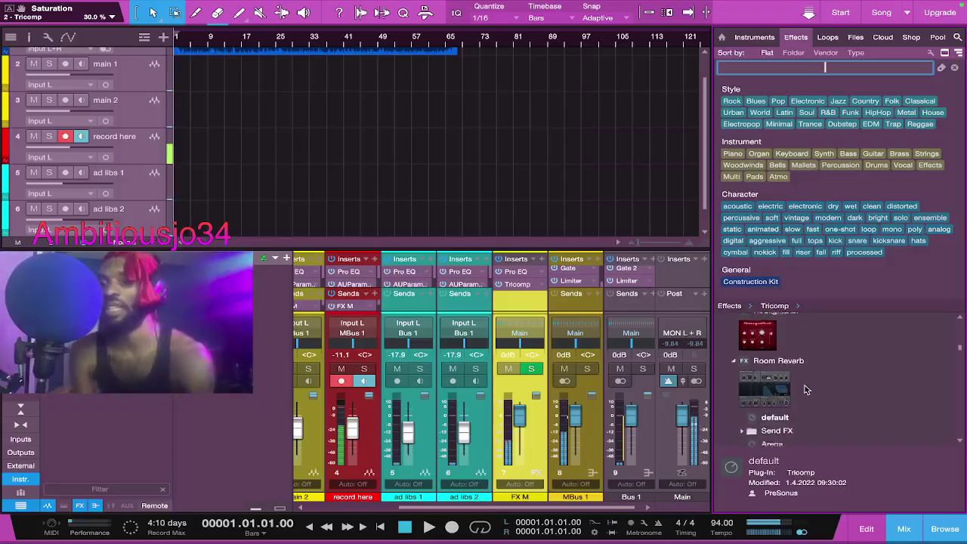
scroll(805, 389, down, 3)
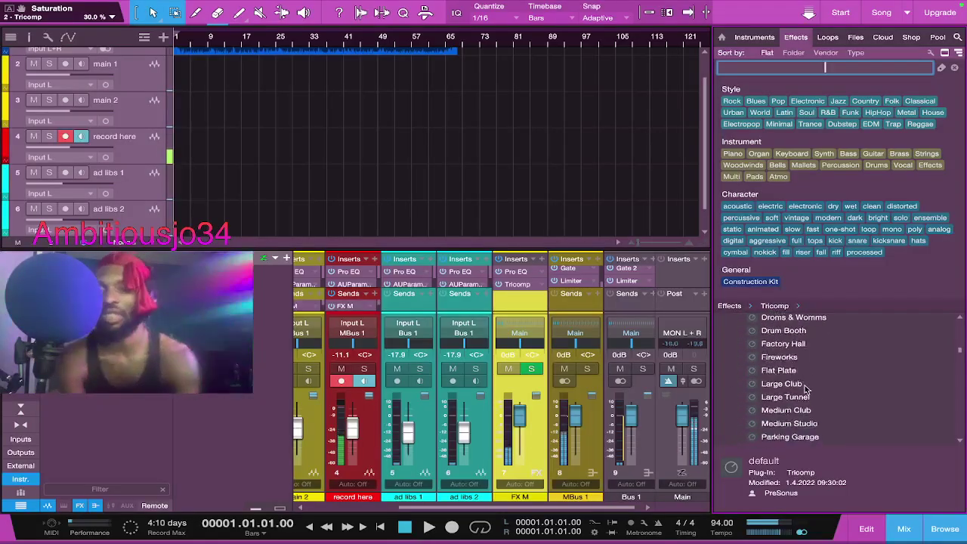
scroll(805, 389, up, 8)
scroll(805, 389, up, 6)
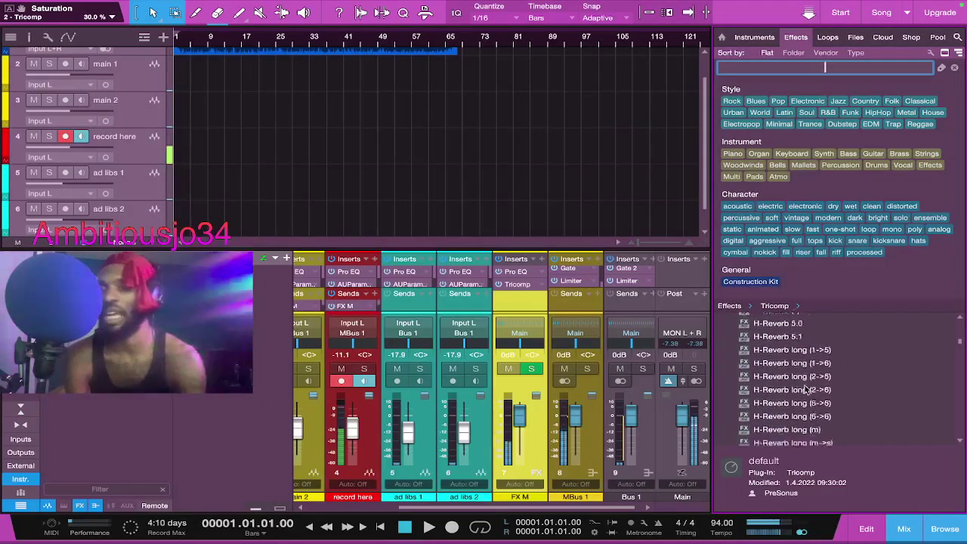
scroll(805, 389, up, 3)
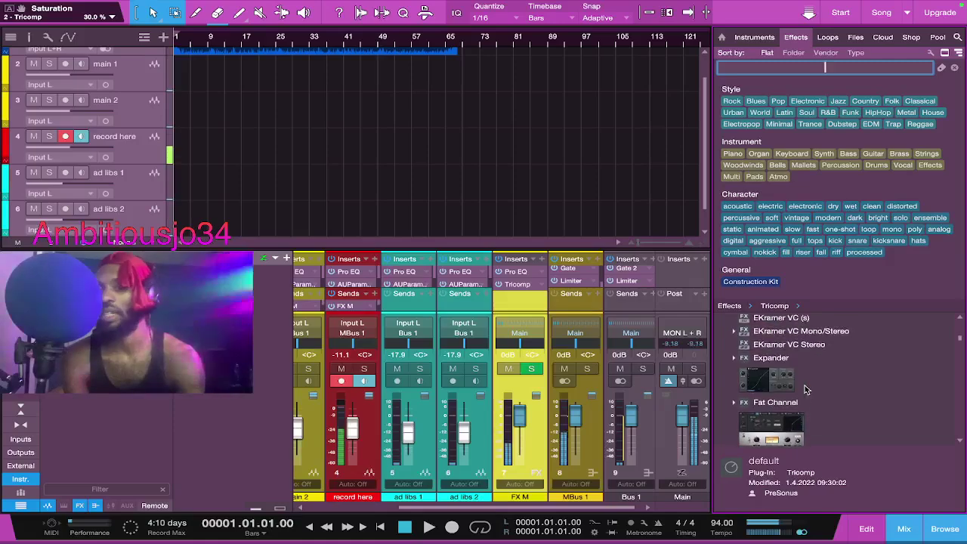
scroll(804, 389, up, 1)
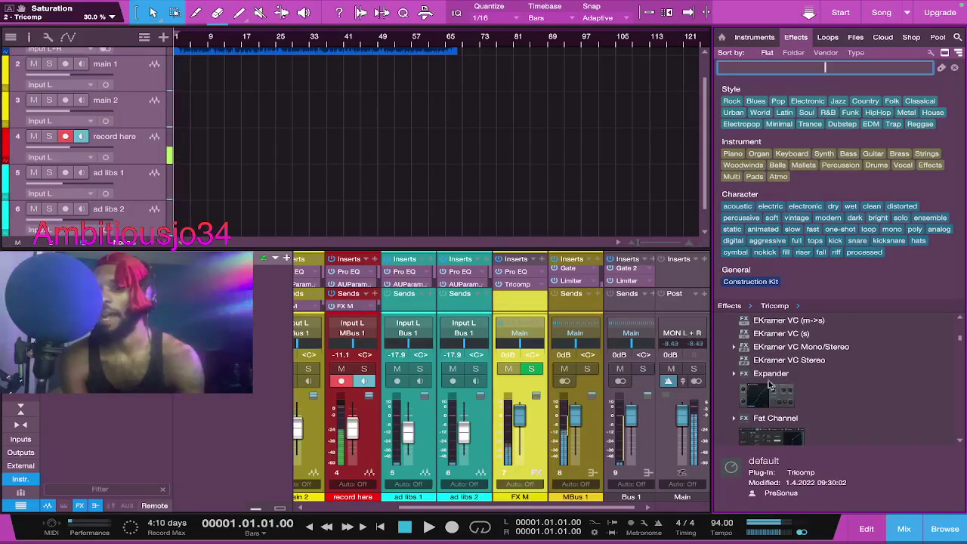
scroll(769, 385, up, 1)
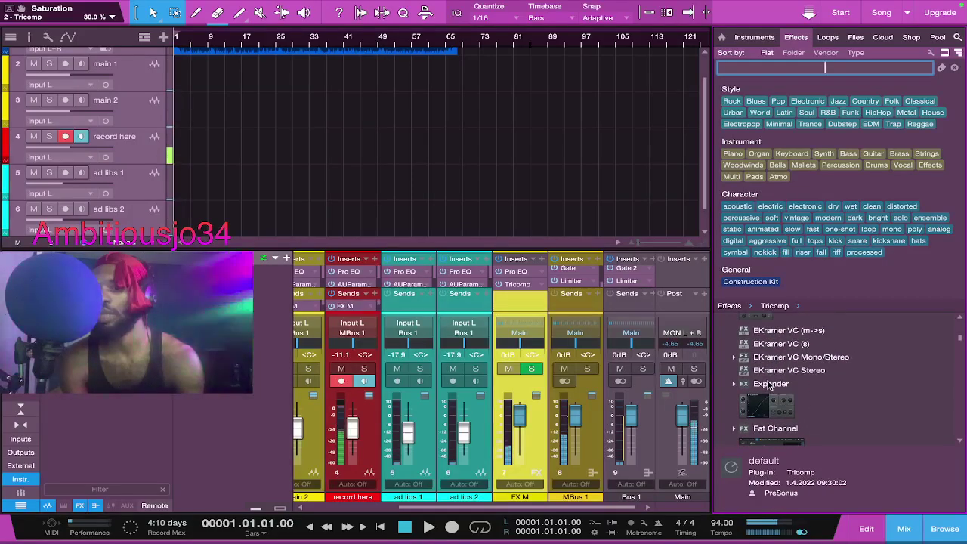
scroll(769, 385, down, 1)
drag(768, 385, 518, 297)
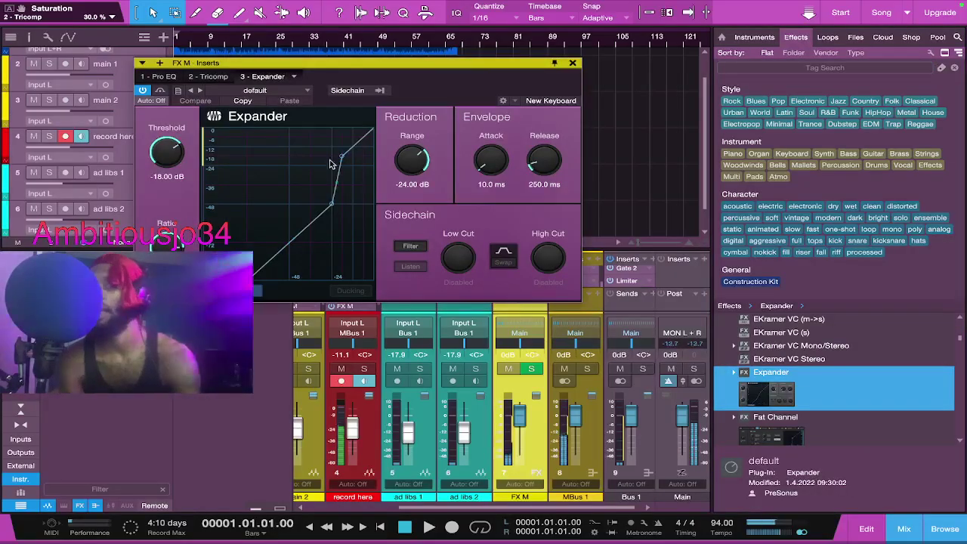
Step: Try the Three³ preset on the FX M Expander, then load Noise Removal from the General Use presets
click(308, 91)
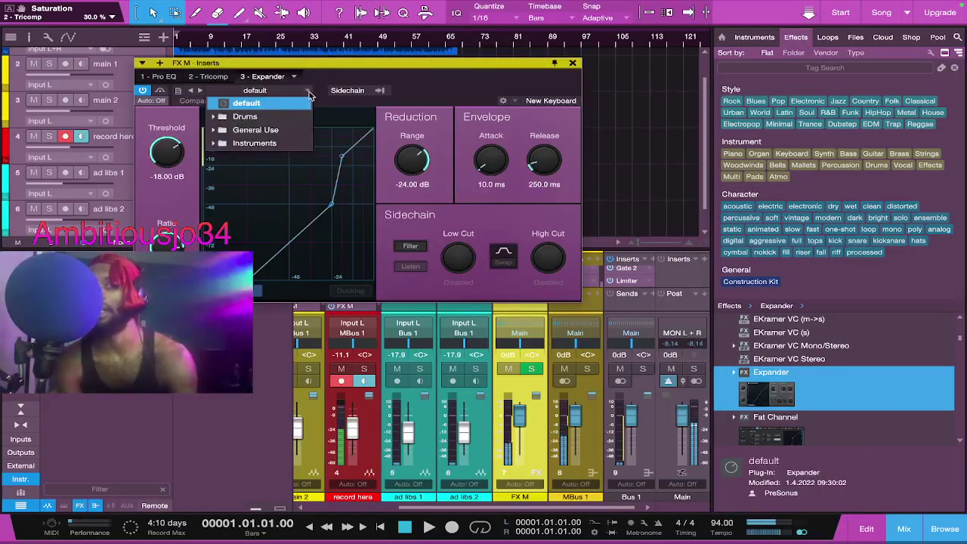
click(273, 135)
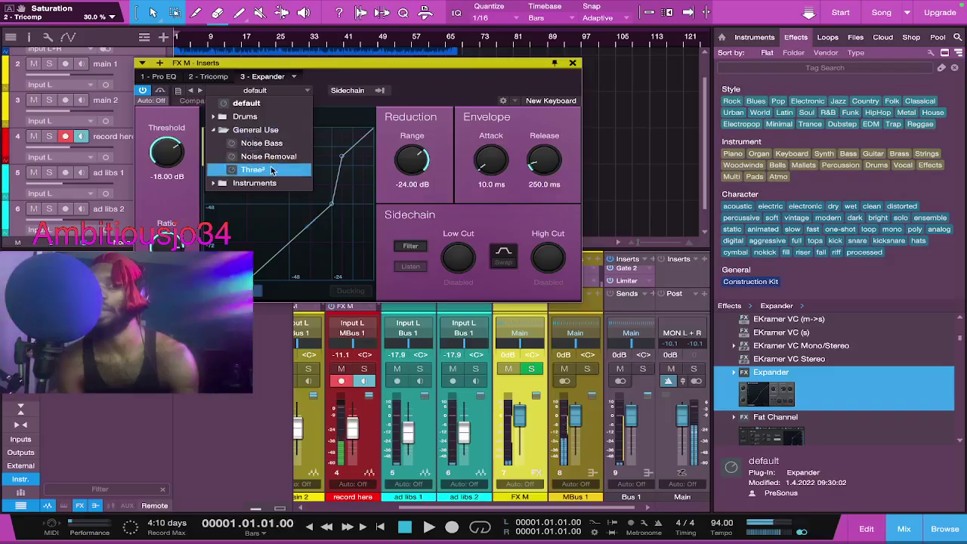
click(271, 171)
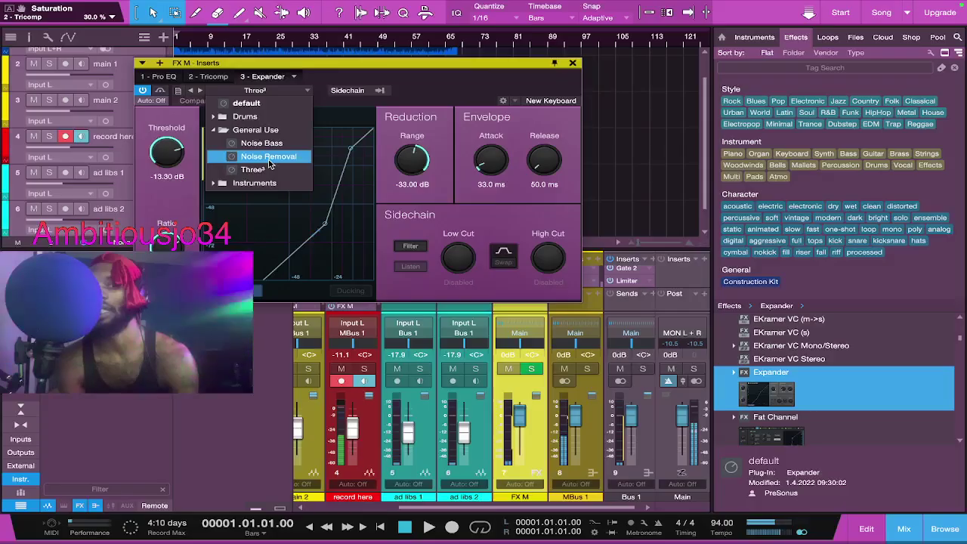
click(269, 159)
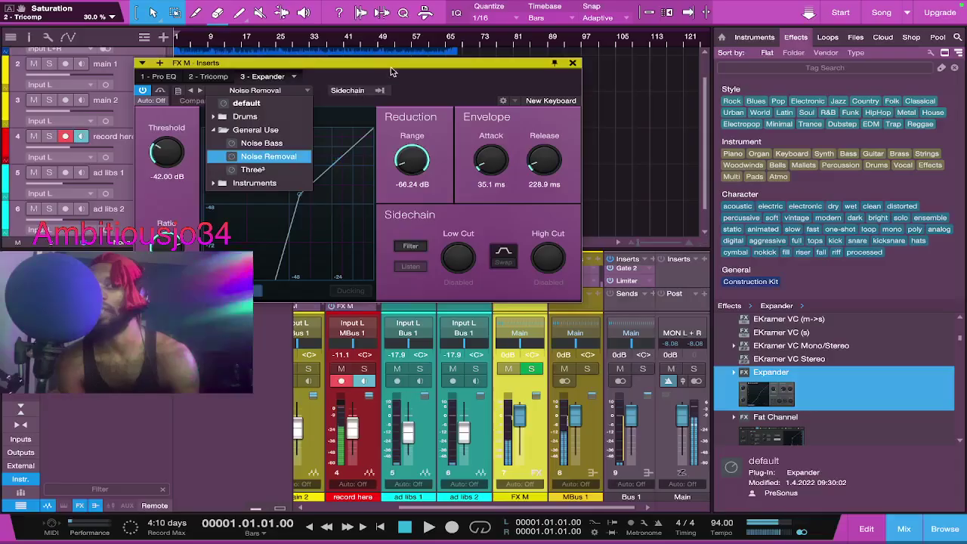
click(527, 88)
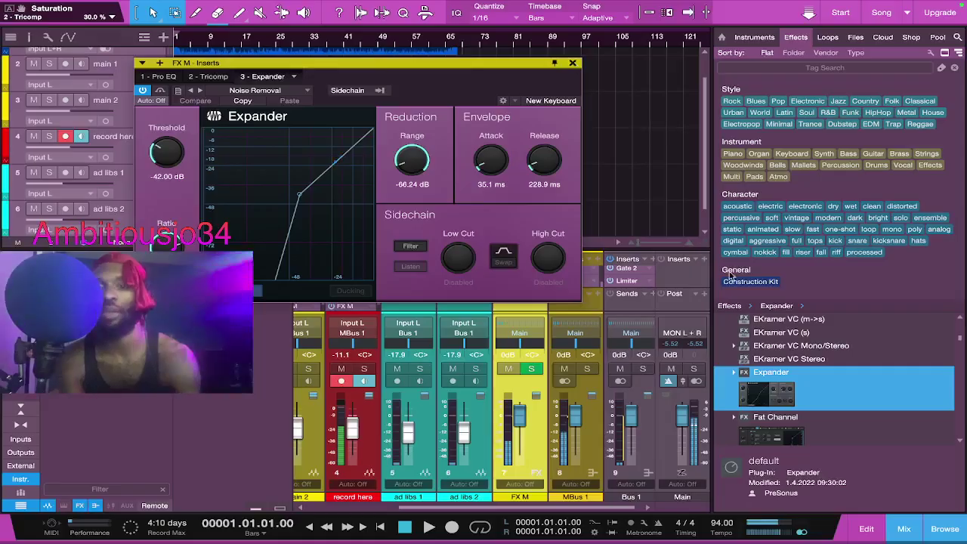
Step: Look through the effects list between Fat Channel, H-Reverb, Pro EQ and Compressor for another FX M effect
scroll(774, 371, down, 3)
scroll(774, 371, down, 2)
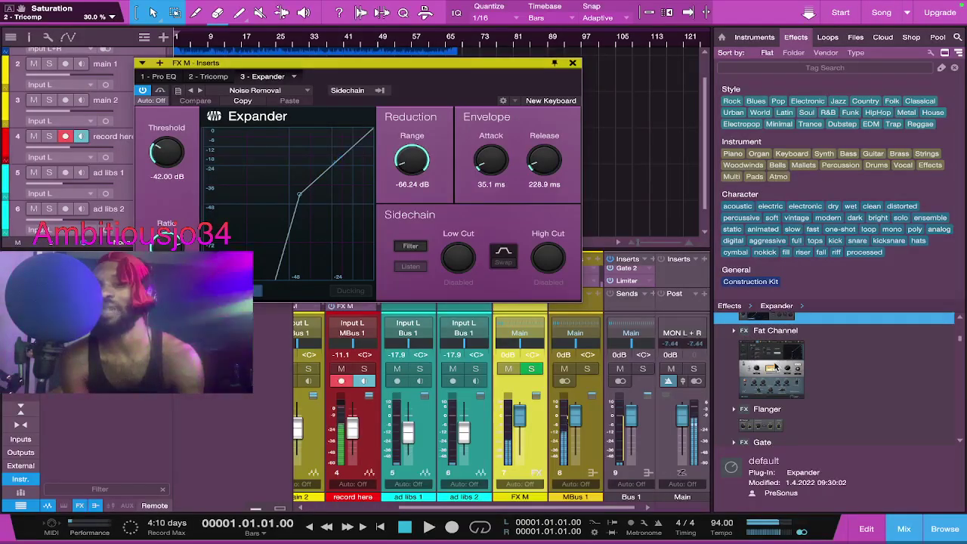
scroll(775, 367, down, 1)
scroll(775, 366, up, 1)
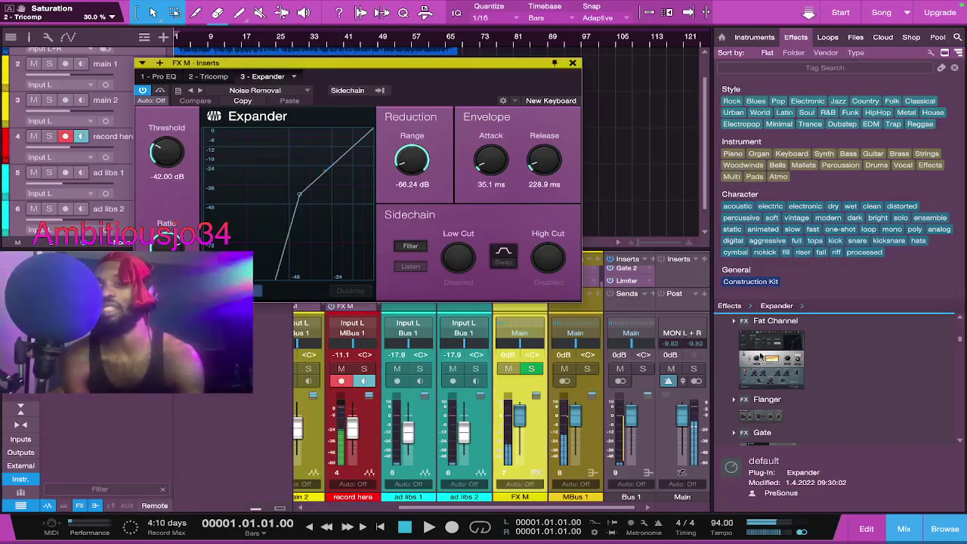
scroll(763, 388, down, 2)
scroll(763, 387, down, 1)
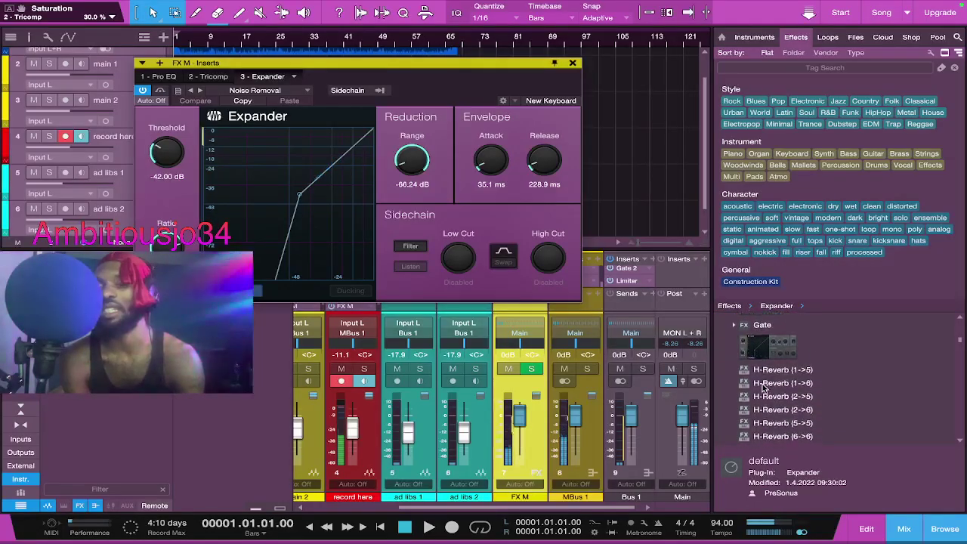
scroll(763, 387, down, 1)
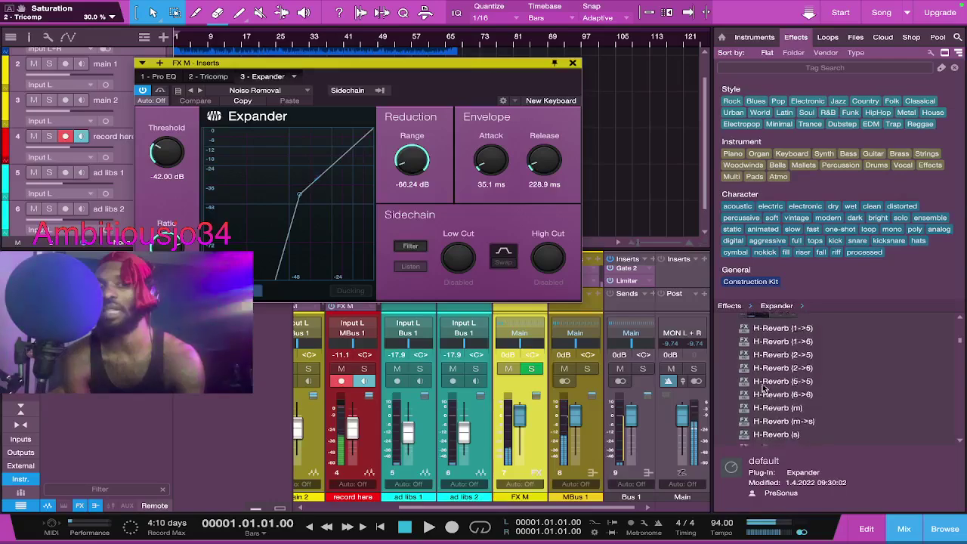
scroll(763, 388, down, 3)
scroll(763, 388, down, 8)
scroll(763, 387, down, 2)
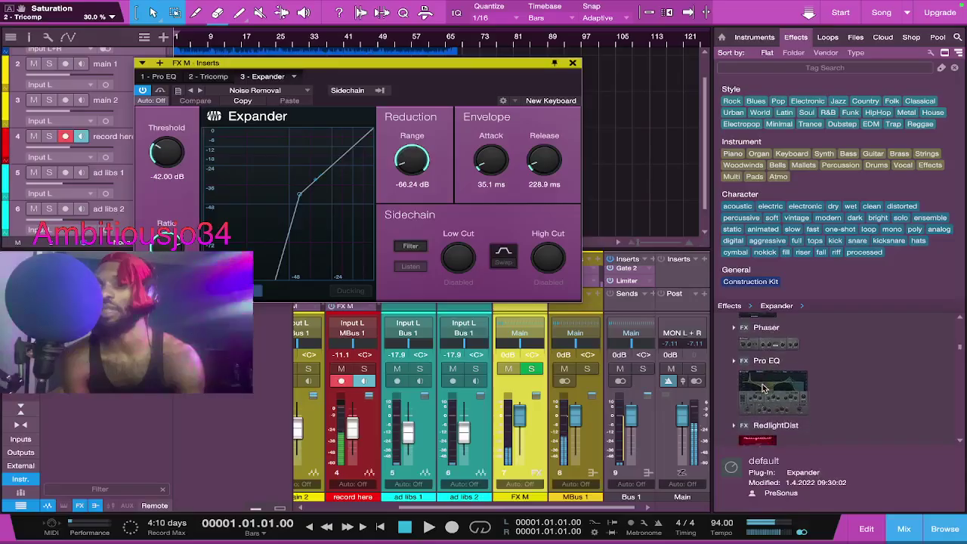
scroll(763, 387, down, 1)
scroll(762, 388, up, 4)
scroll(763, 388, up, 15)
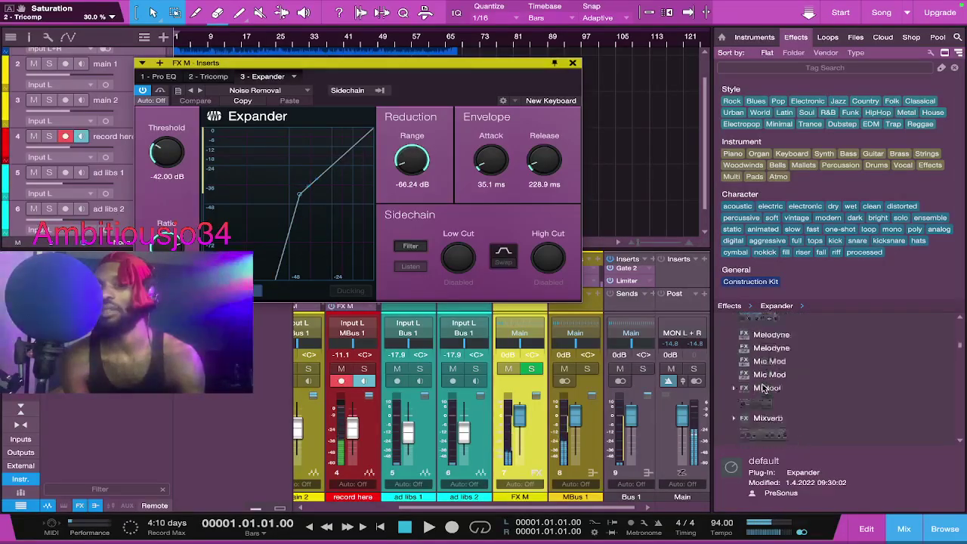
scroll(763, 387, up, 1)
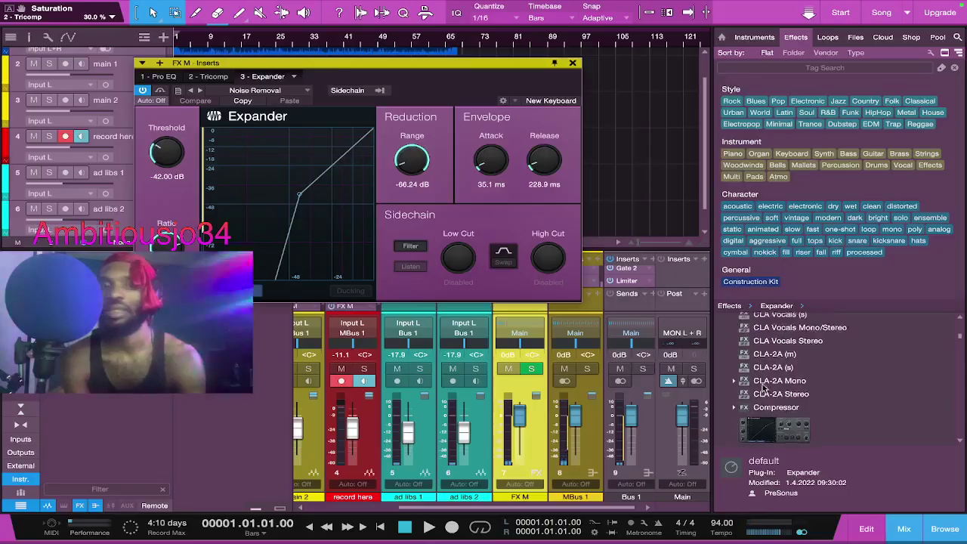
scroll(763, 388, down, 5)
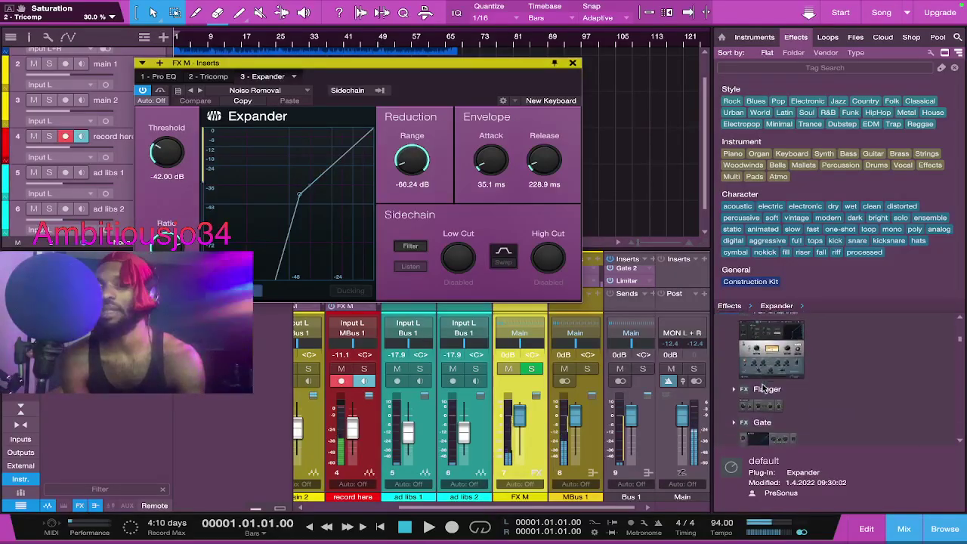
scroll(763, 388, down, 5)
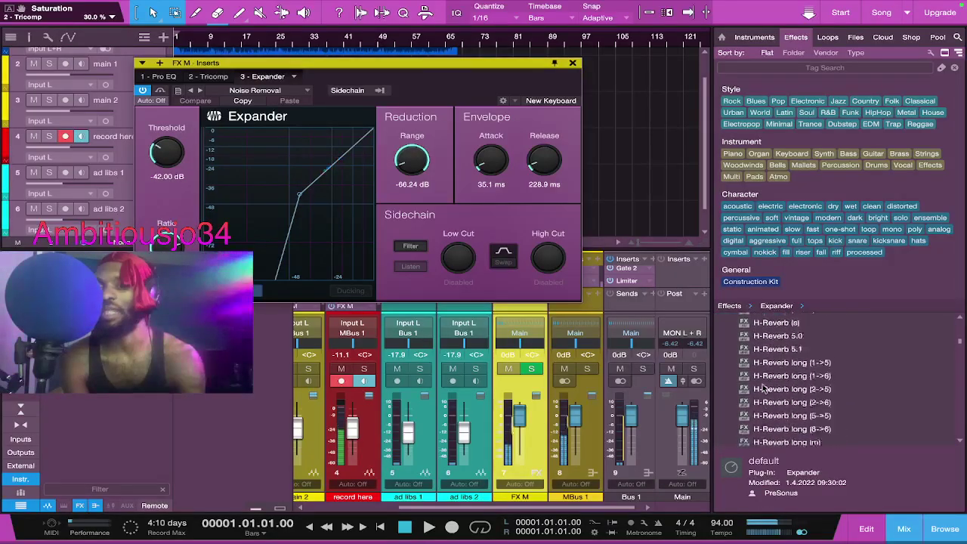
scroll(765, 397, down, 1)
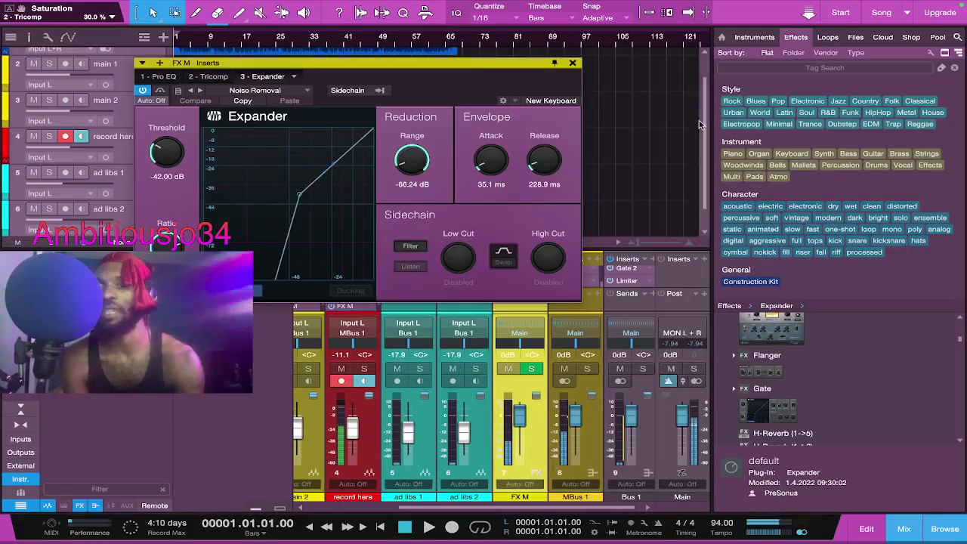
Step: Search the effects for "dynamic" and look through the matching plug-ins for a suitable processor
click(770, 67)
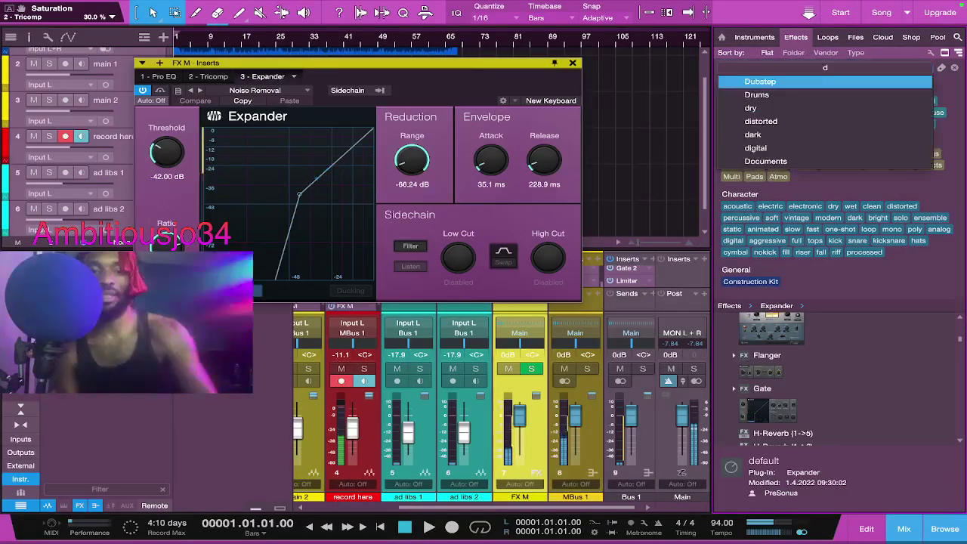
text(dyna)
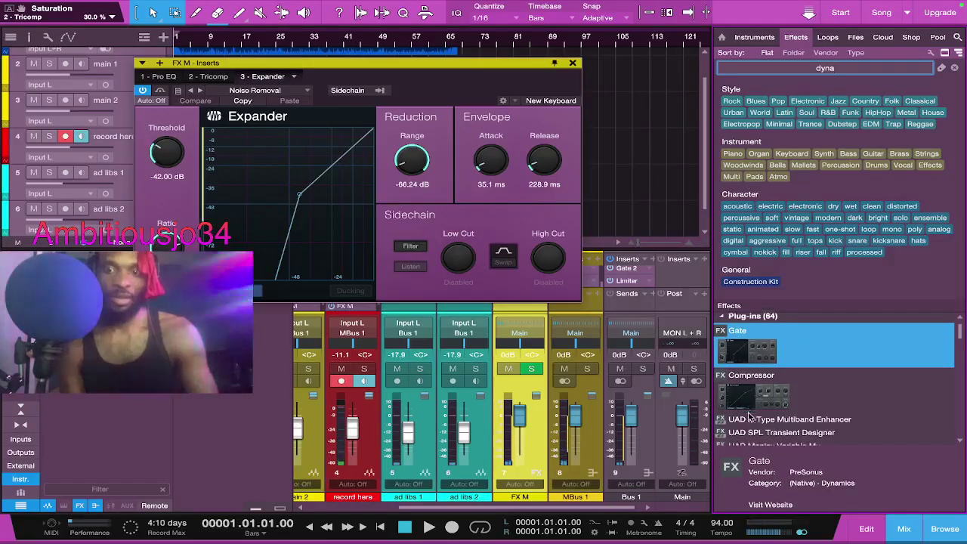
scroll(753, 386, down, 5)
scroll(749, 416, down, 4)
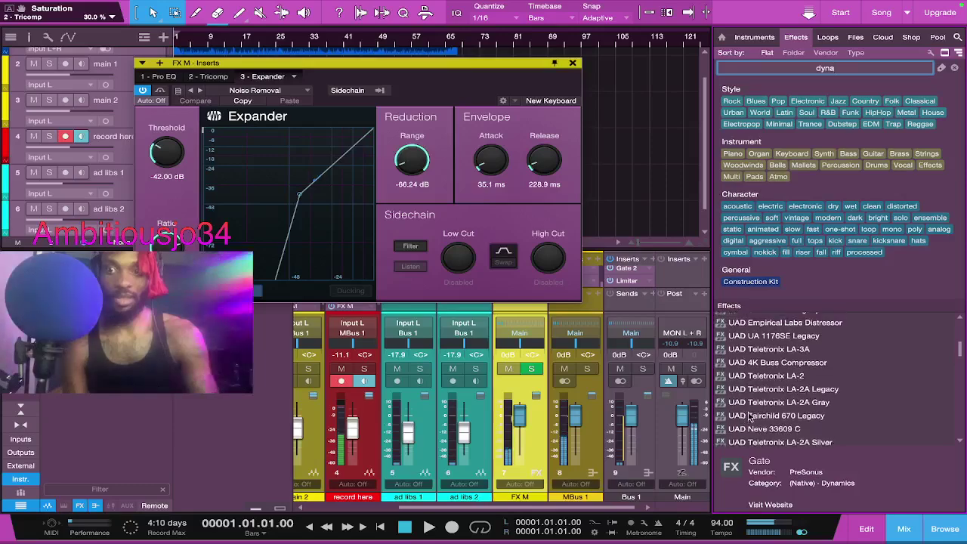
text(mi)
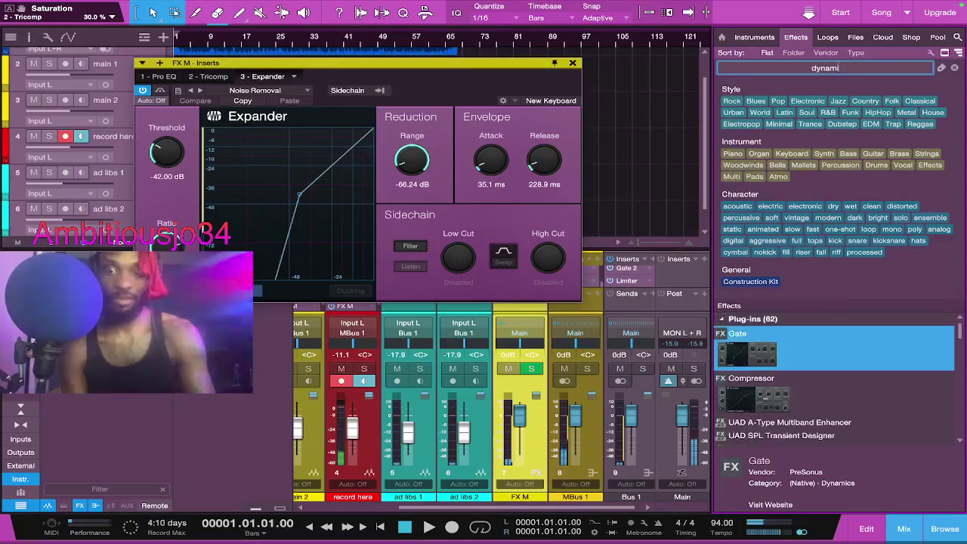
text(c)
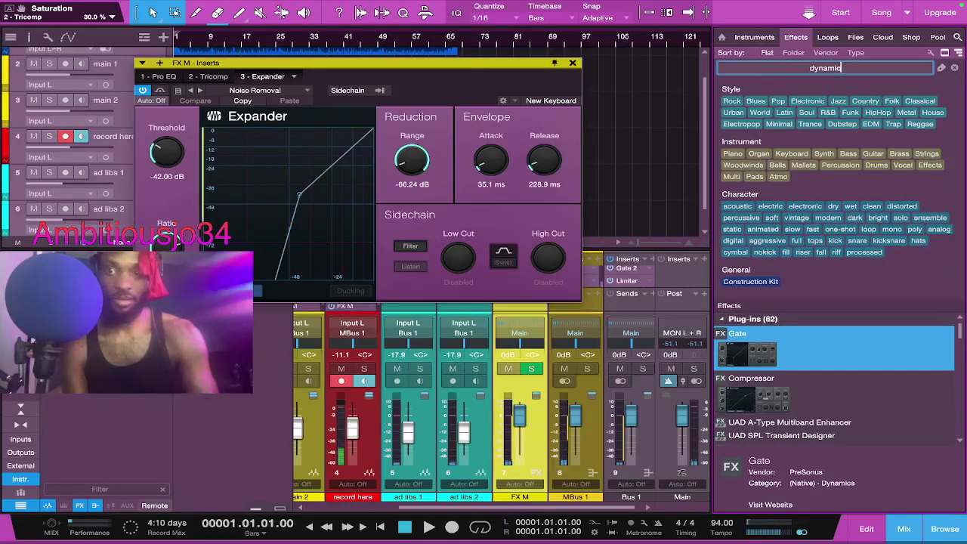
scroll(791, 420, down, 2)
scroll(791, 420, down, 5)
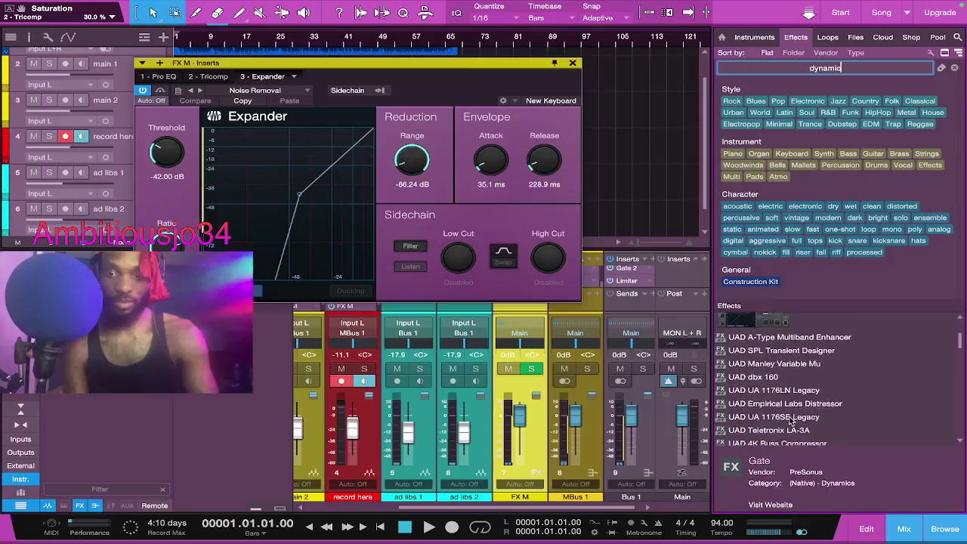
scroll(791, 420, down, 5)
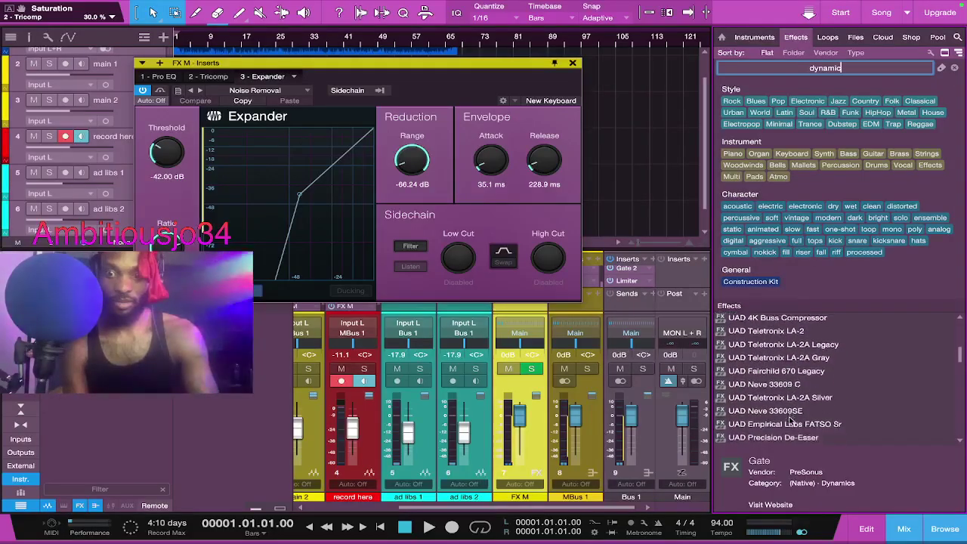
Step: Replace the search with "proce", filter the effects by the processed tag and remove that tag again
key(BackSpace)
key(BackSpace)
key(BackSpace)
key(BackSpace)
key(BackSpace)
key(BackSpace)
key(BackSpace)
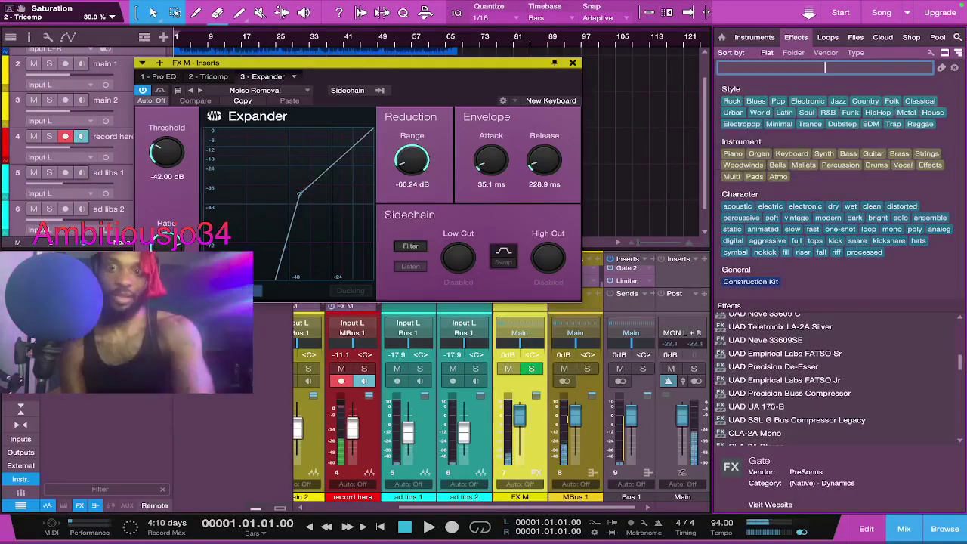
text(proce)
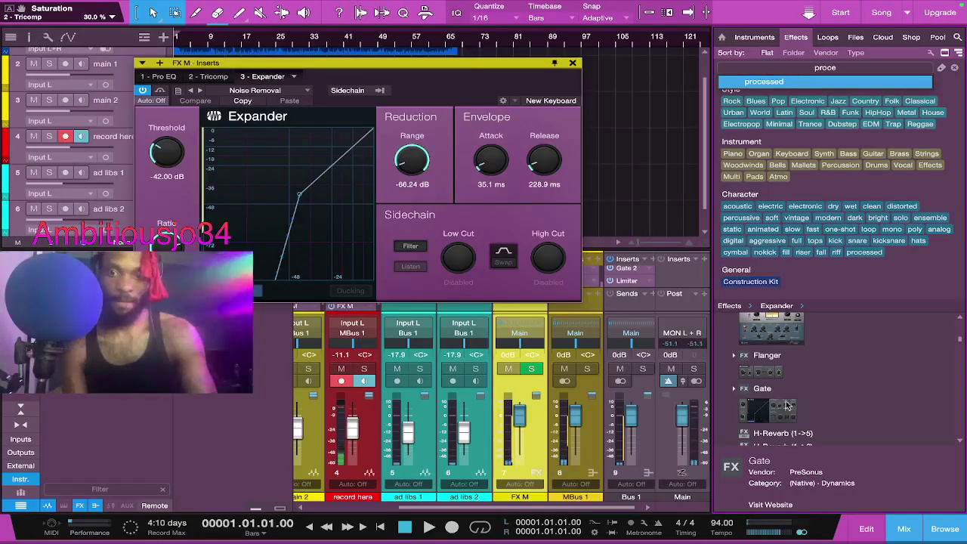
scroll(785, 404, down, 1)
scroll(786, 404, down, 3)
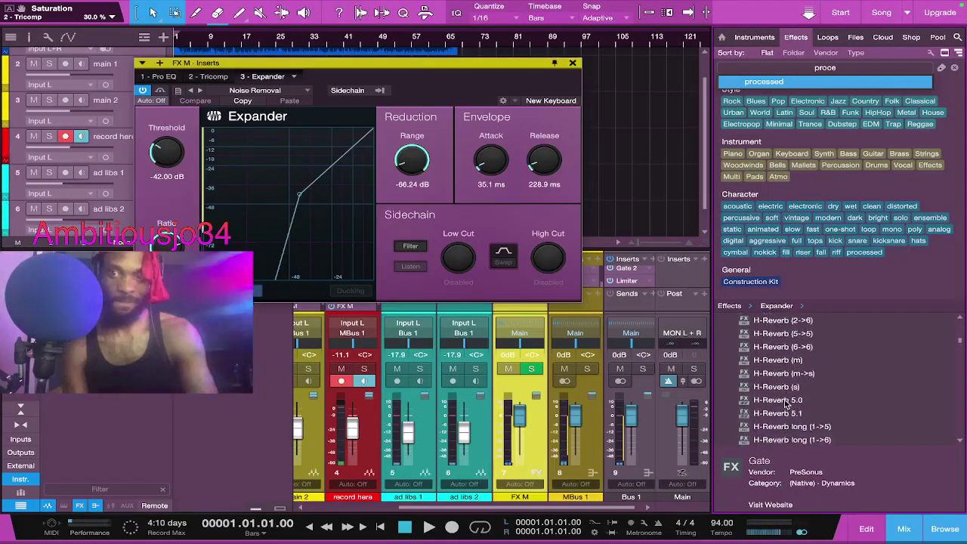
click(814, 80)
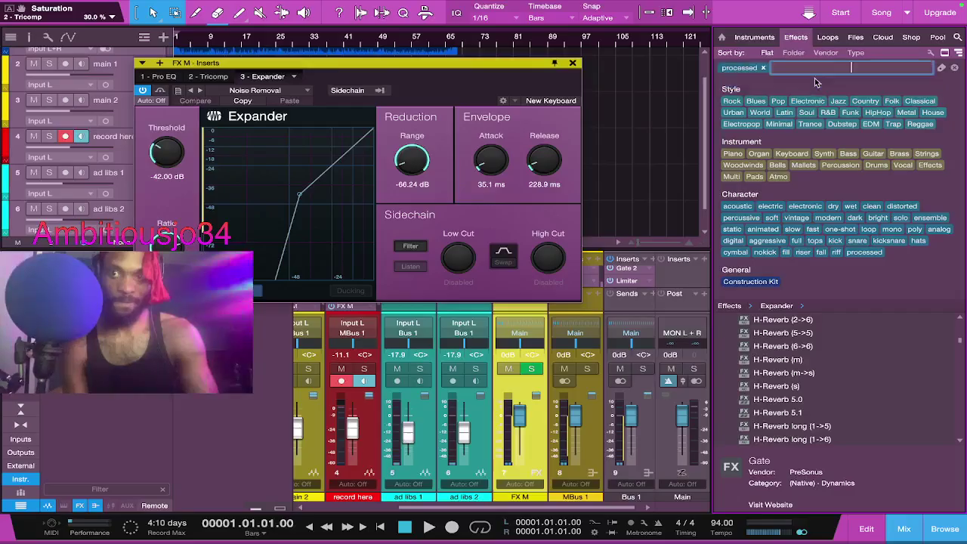
click(763, 68)
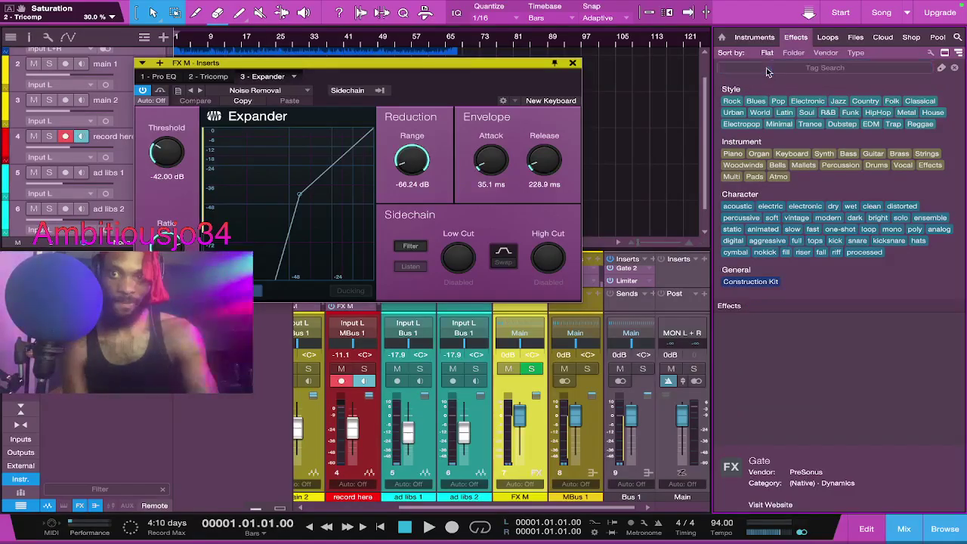
Step: Search the effects for "proccess" and clear the search text
text(proc)
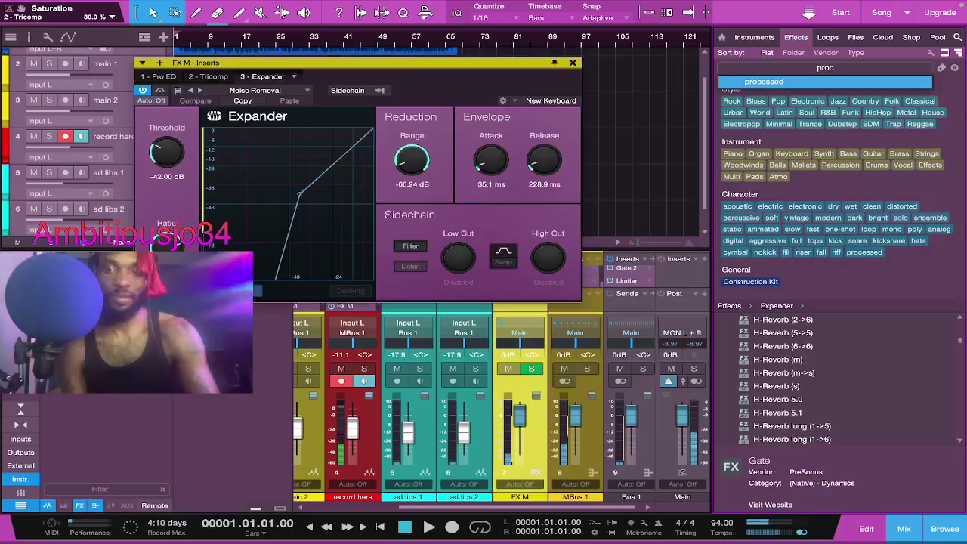
text(cess)
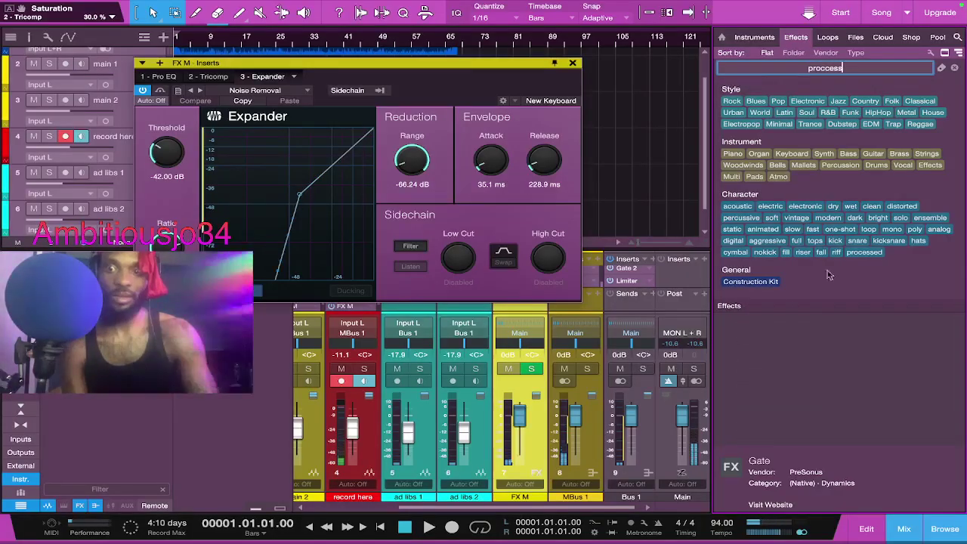
key(BackSpace)
key(BackSpace)
key(BackSpace)
key(BackSpace)
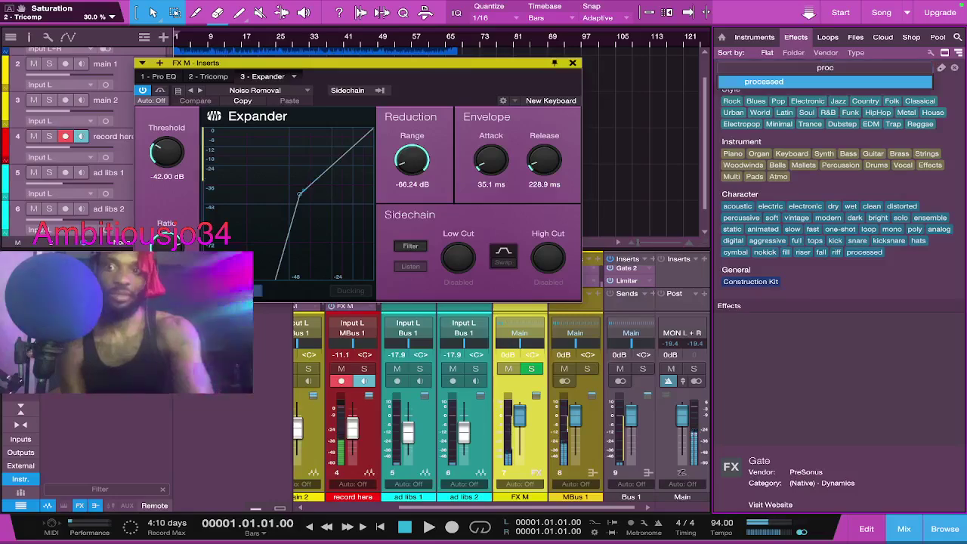
key(BackSpace)
key(BackSpace)
key(BackSpace)
key(BackSpace)
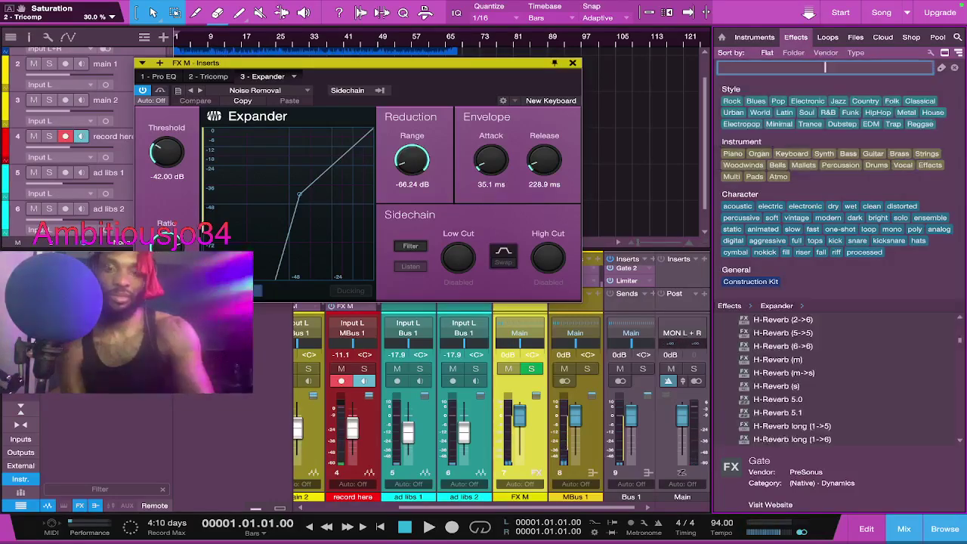
Step: Search the effects for "dynam" and add AUDynamicsProcessor to the FX M inserts after the Expander
text(dyna)
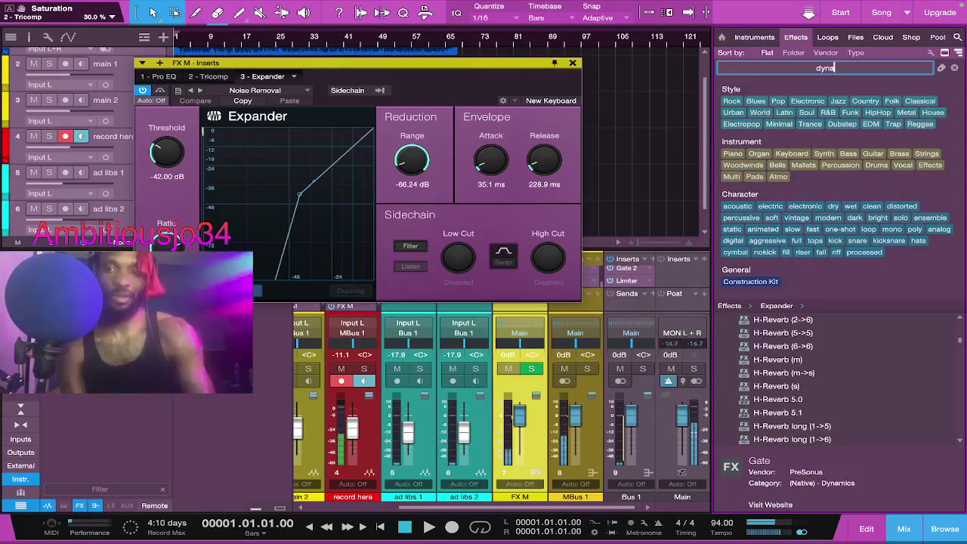
text(m)
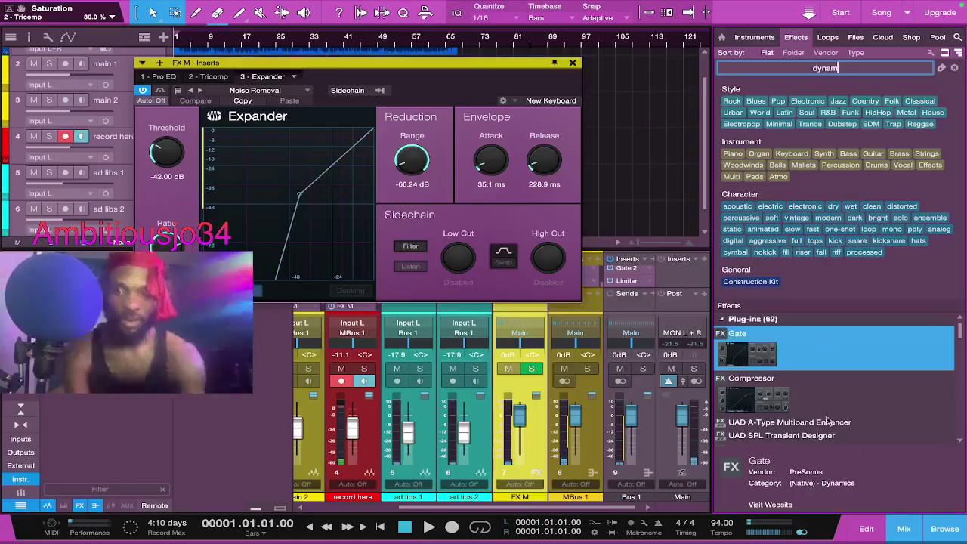
scroll(815, 389, down, 4)
scroll(815, 389, down, 4)
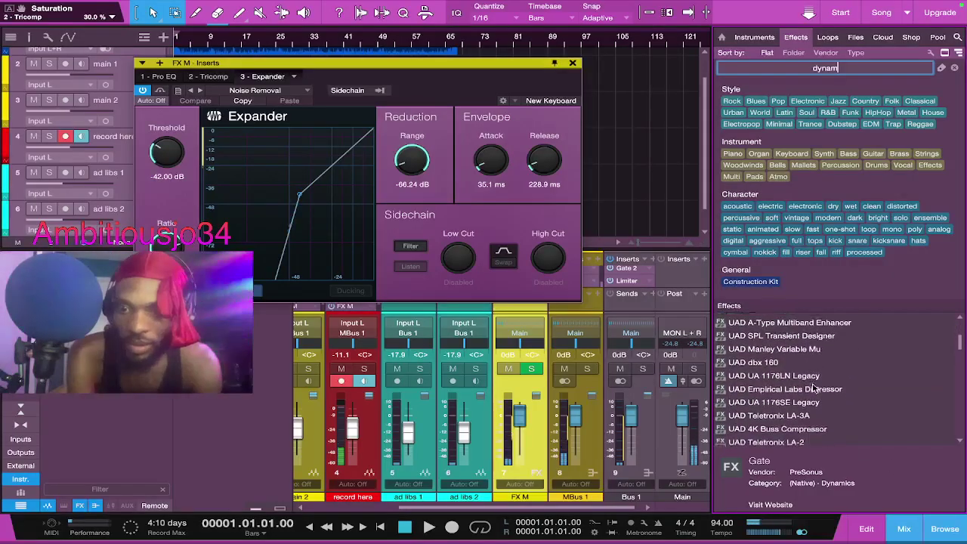
scroll(815, 389, down, 3)
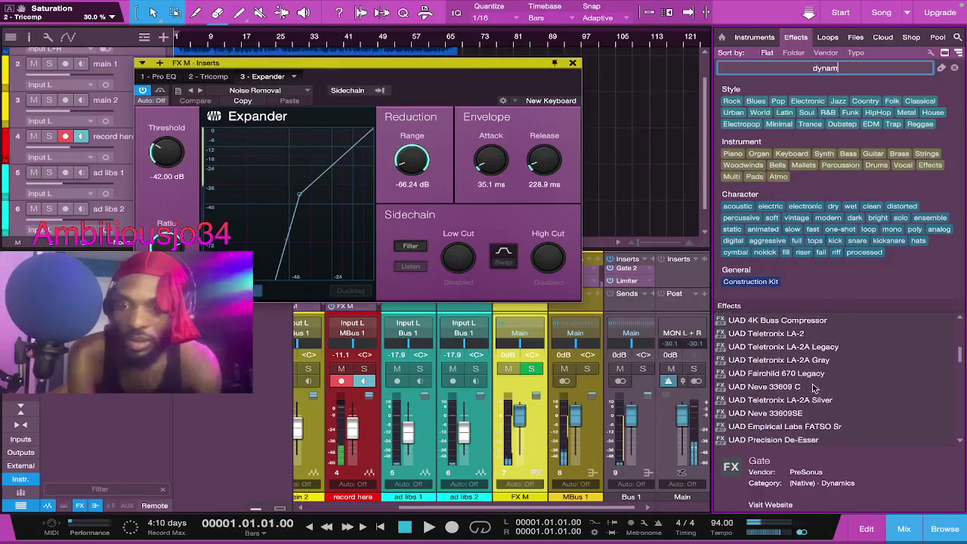
scroll(814, 390, down, 5)
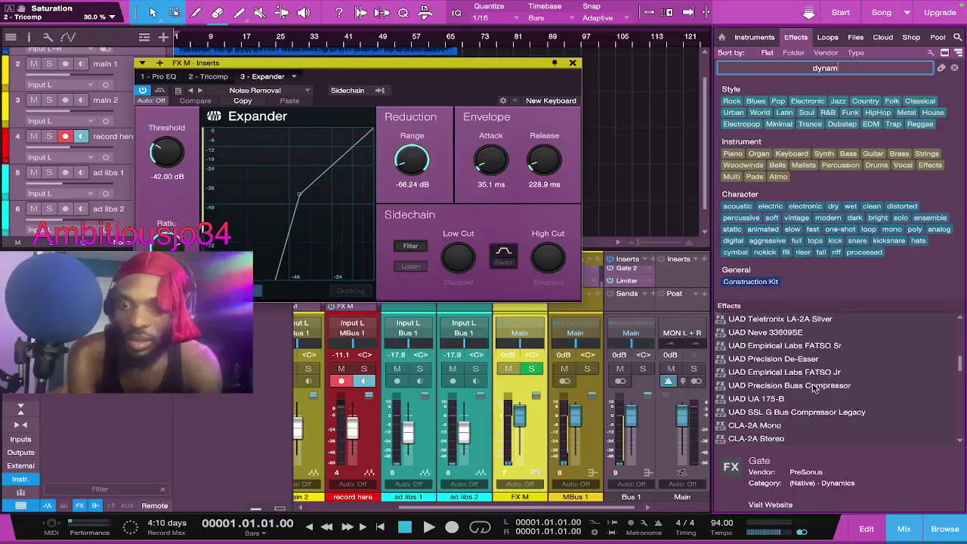
scroll(815, 388, down, 3)
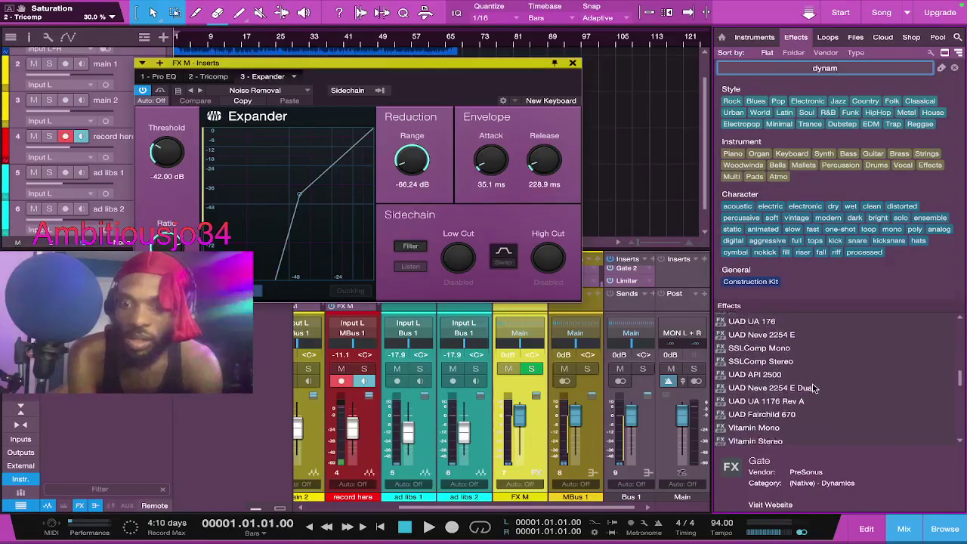
scroll(814, 388, down, 5)
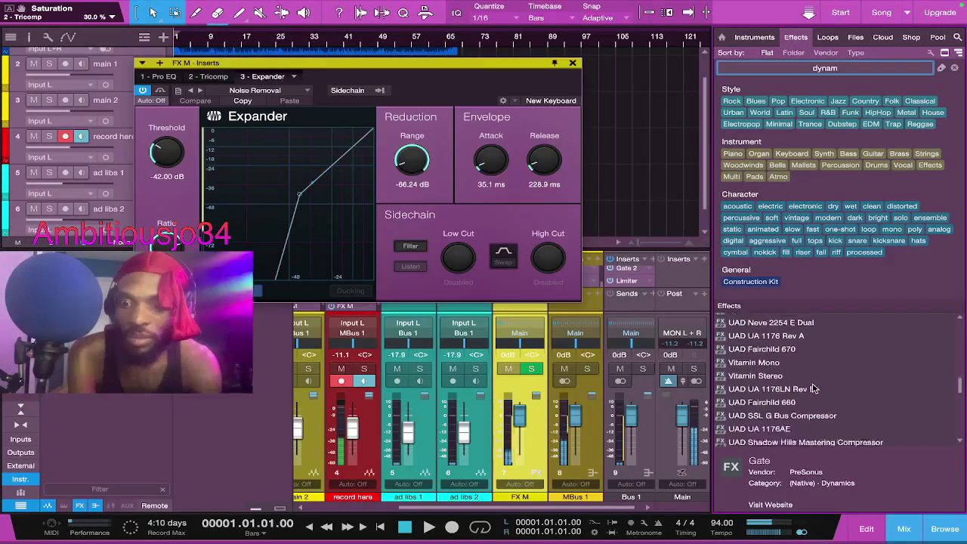
scroll(814, 388, down, 5)
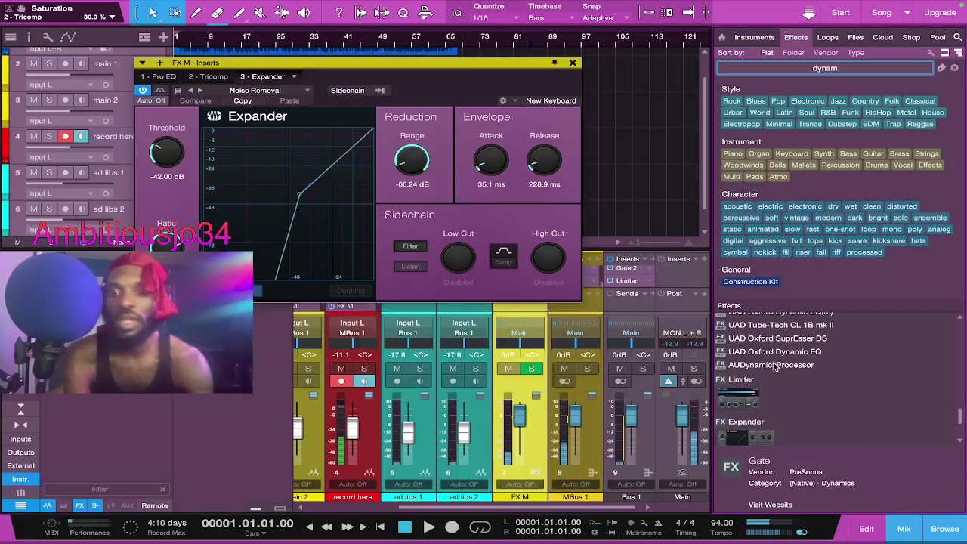
drag(775, 366, 317, 78)
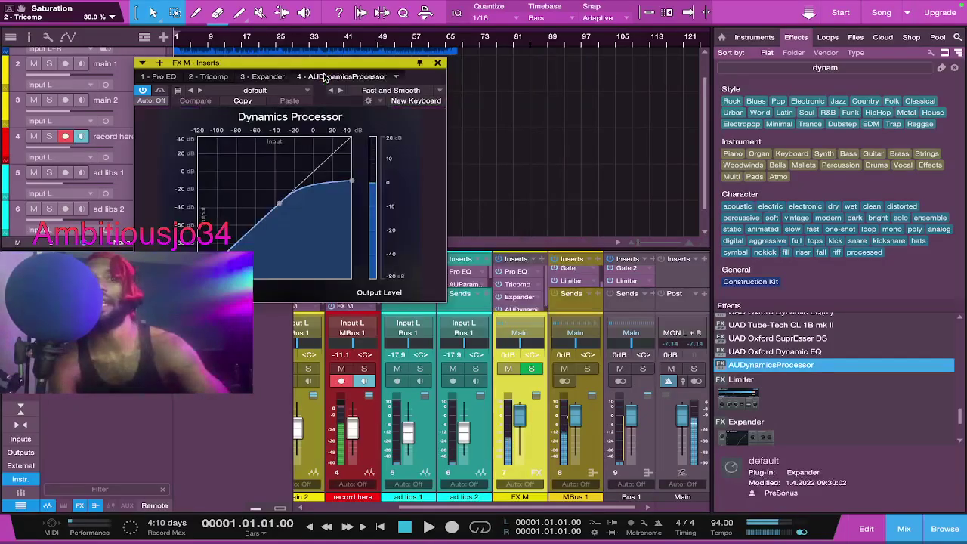
Step: Audition the Hard, Light, Light Gate, Medium Gate and Hard Gate presets of the Dynamics Processor and settle on Light
click(436, 91)
click(425, 118)
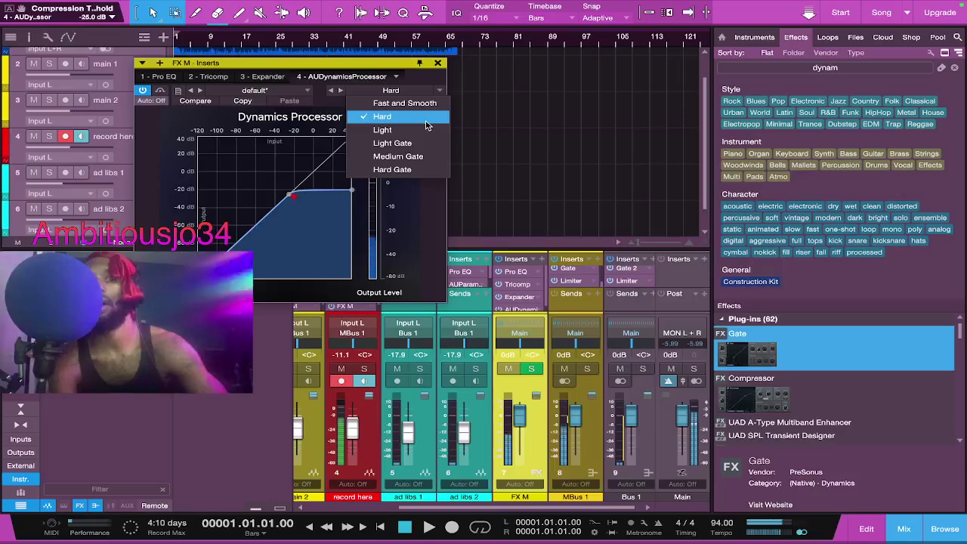
click(425, 130)
click(422, 147)
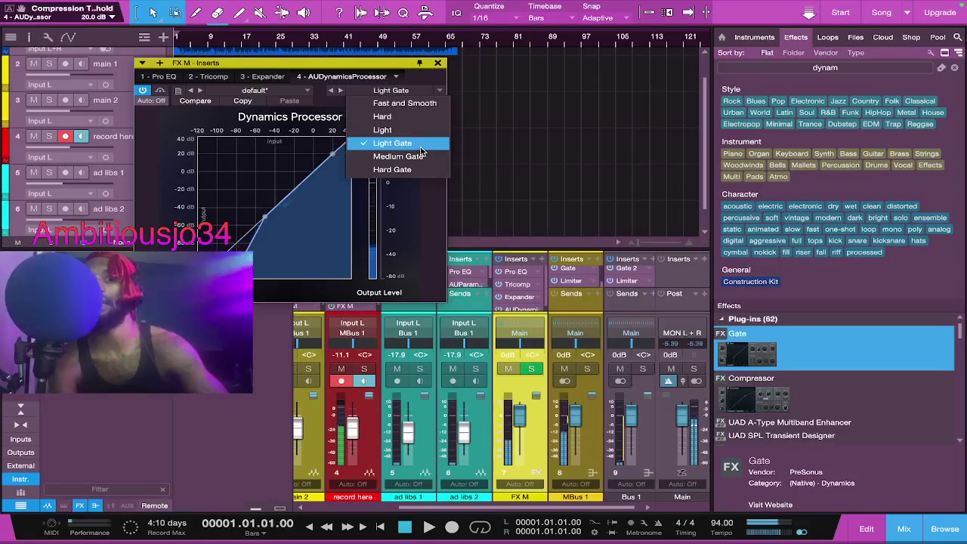
click(420, 158)
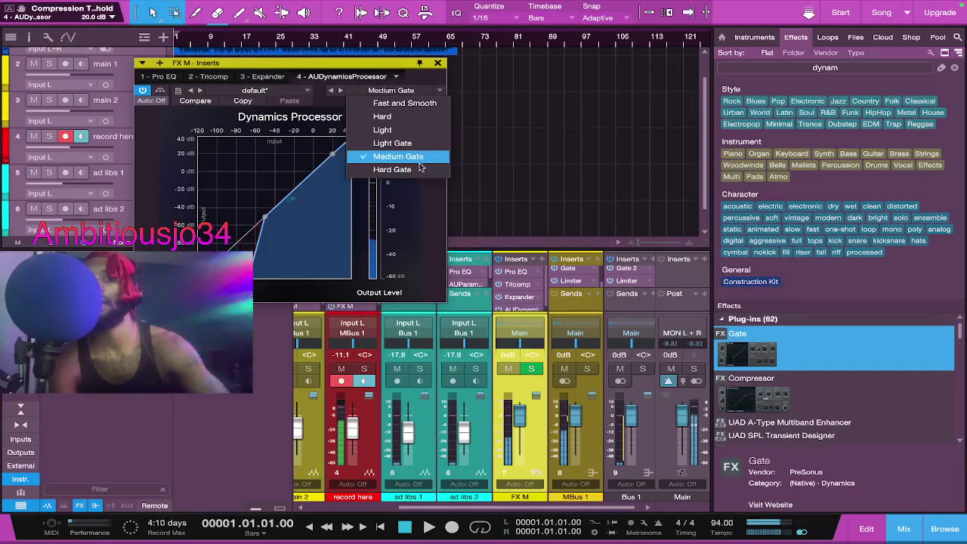
click(420, 169)
click(418, 144)
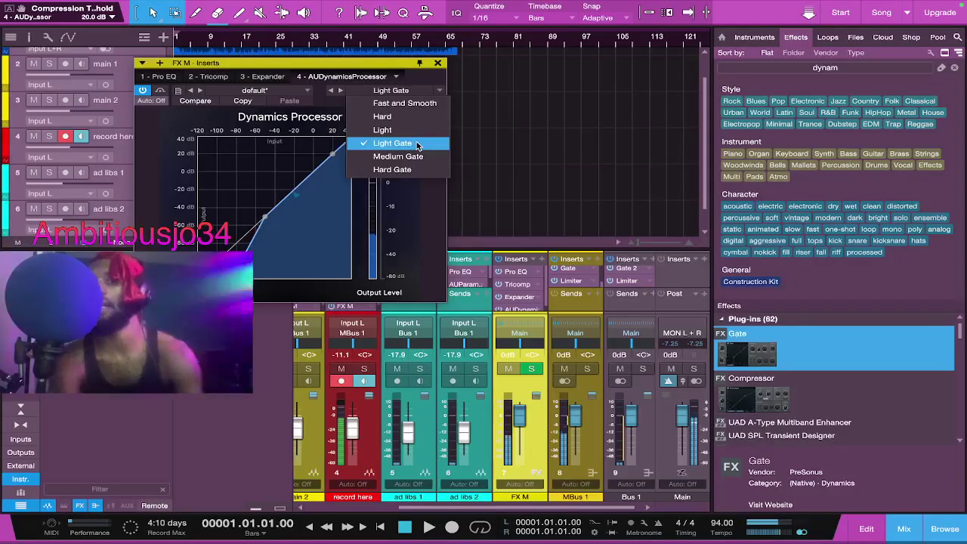
click(411, 132)
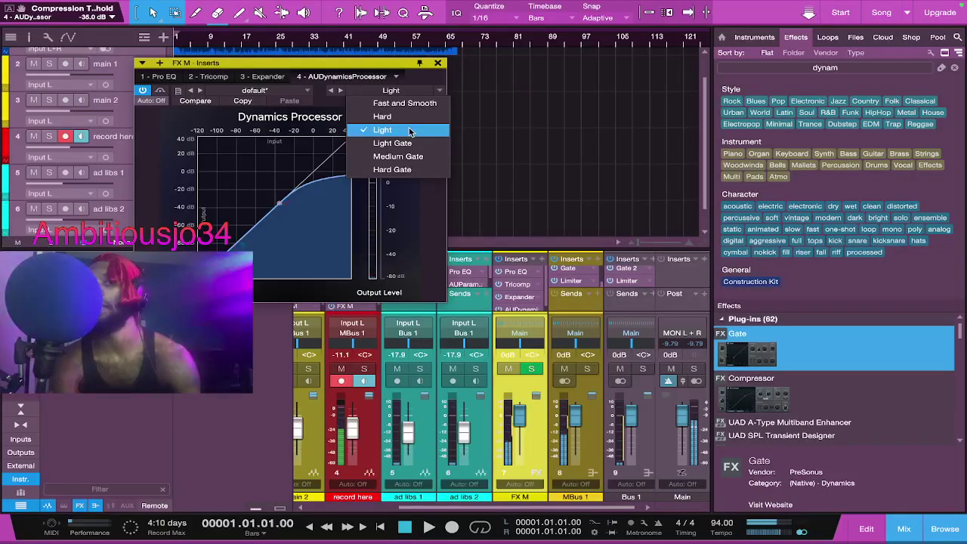
click(438, 64)
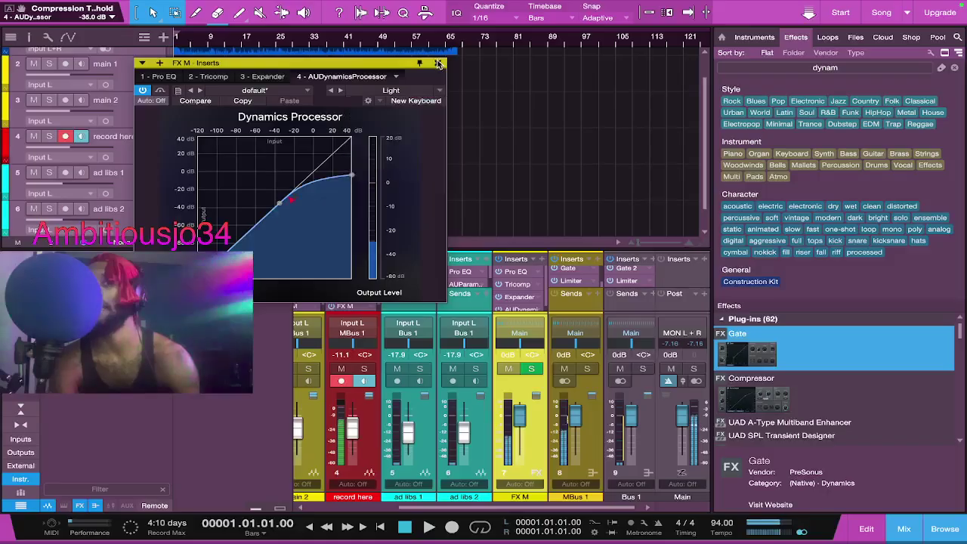
click(438, 64)
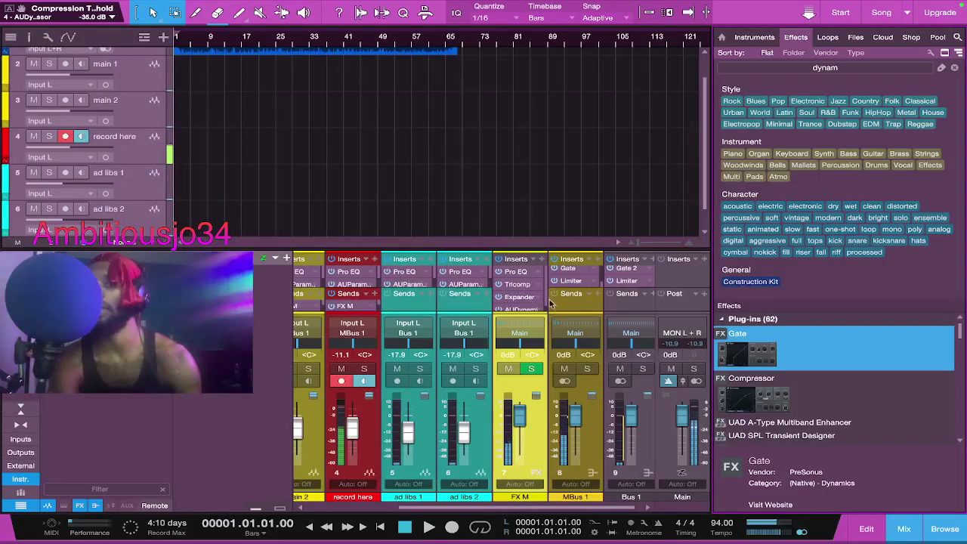
Step: Clear the effects search and add H-Reverb (m) as the last insert on the FX M channel
scroll(545, 300, down, 1)
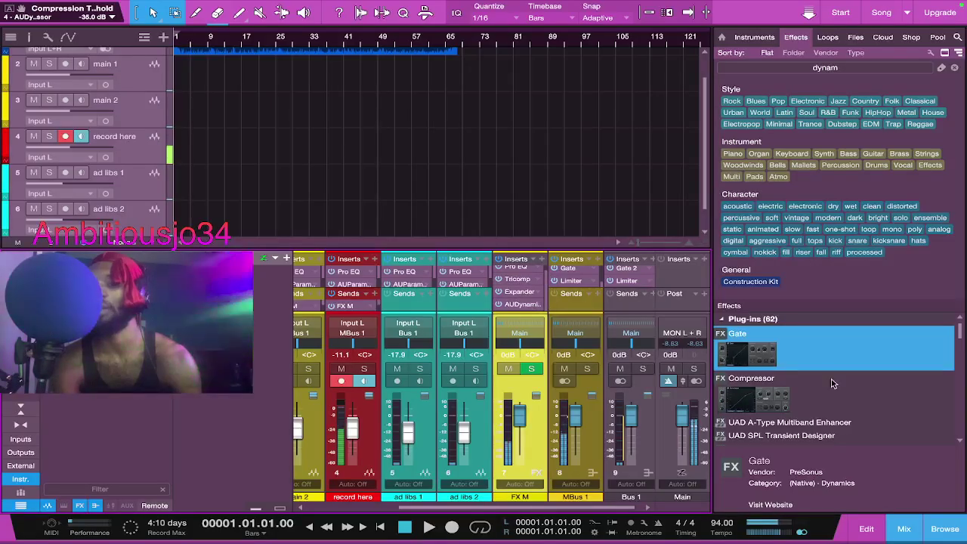
scroll(799, 394, down, 10)
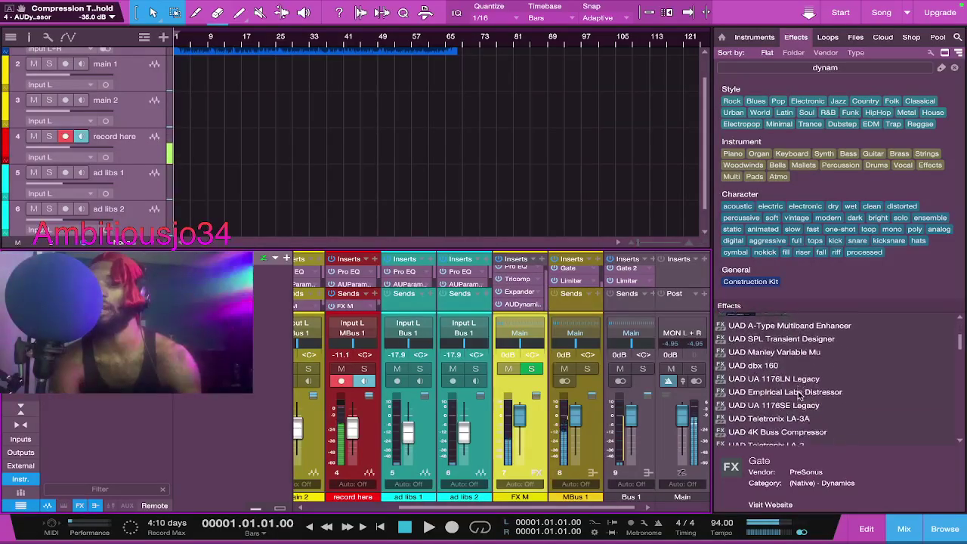
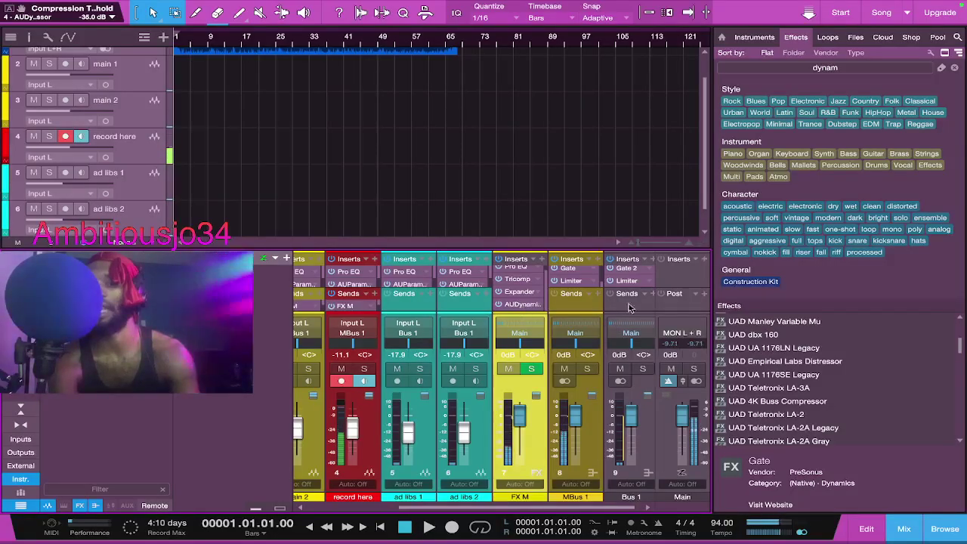
click(867, 67)
key(BackSpace)
key(BackSpace)
key(BackSpace)
key(BackSpace)
key(BackSpace)
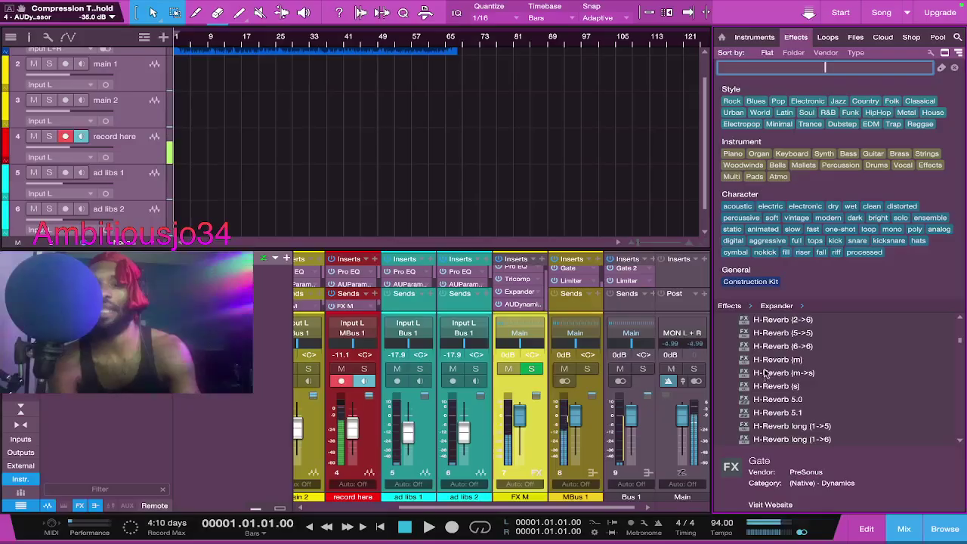
drag(765, 364, 514, 311)
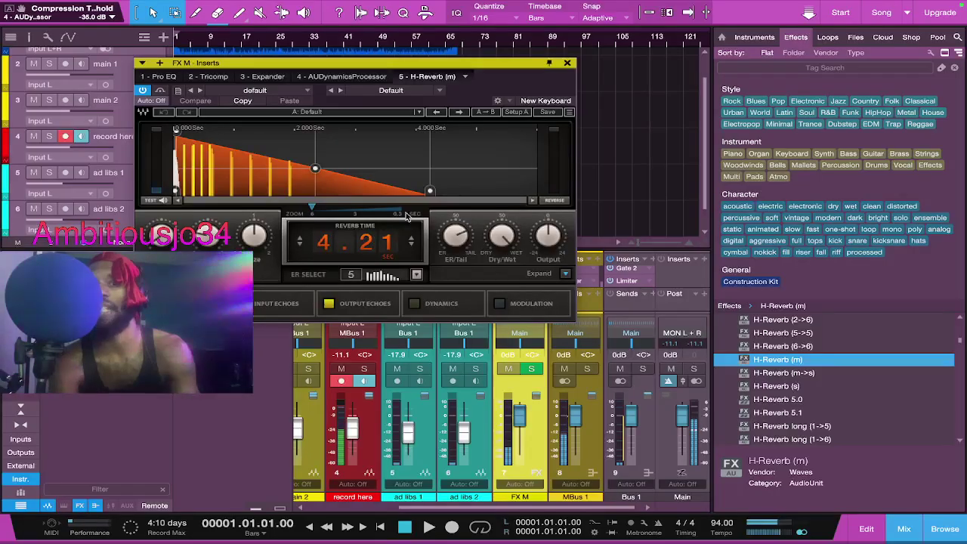
Step: Set the H-Reverb reverb time to 1.75 seconds and its Dry/Wet mix to 45.3
drag(319, 247, 319, 294)
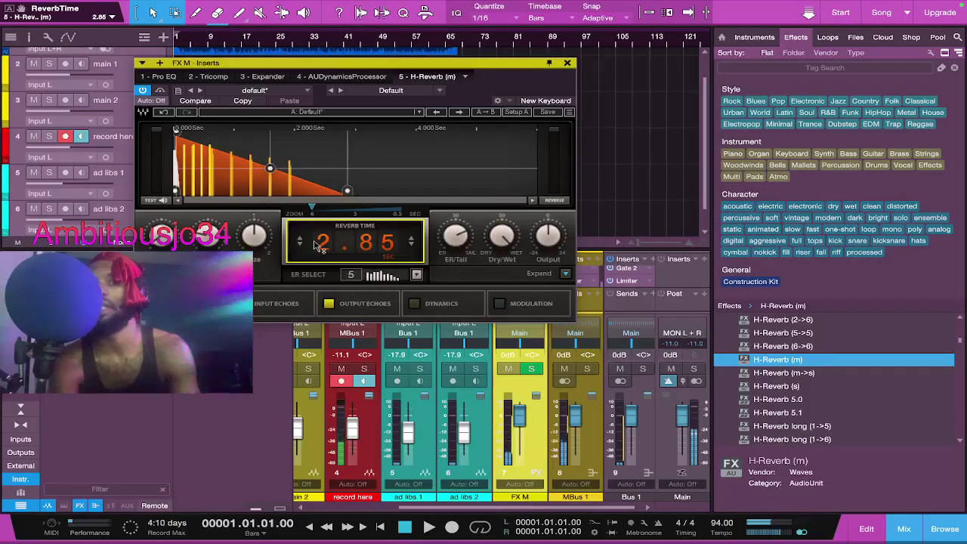
drag(322, 237, 321, 260)
drag(355, 241, 355, 240)
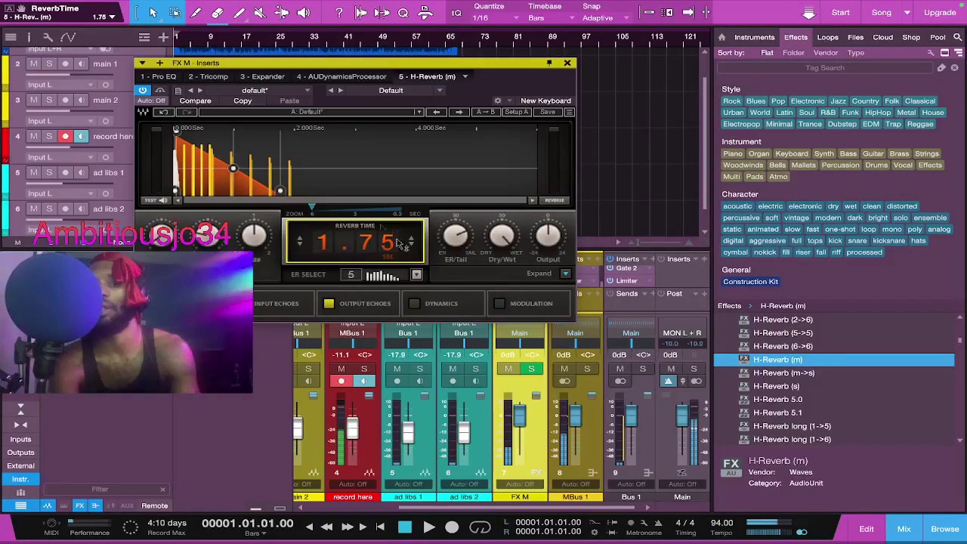
drag(499, 234, 500, 259)
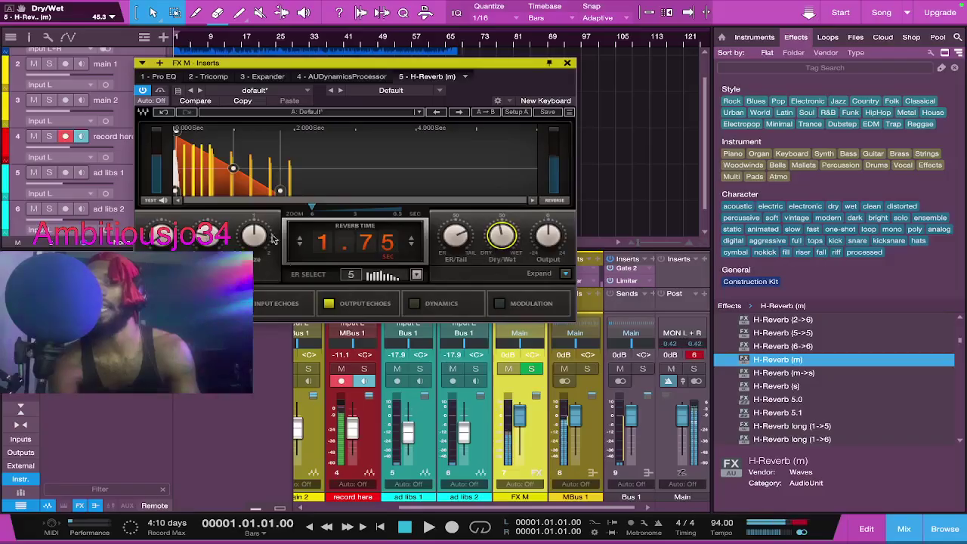
Step: Turn on the Dynamics and Modulation sections of H-Reverb and expand its detailed controls
click(415, 303)
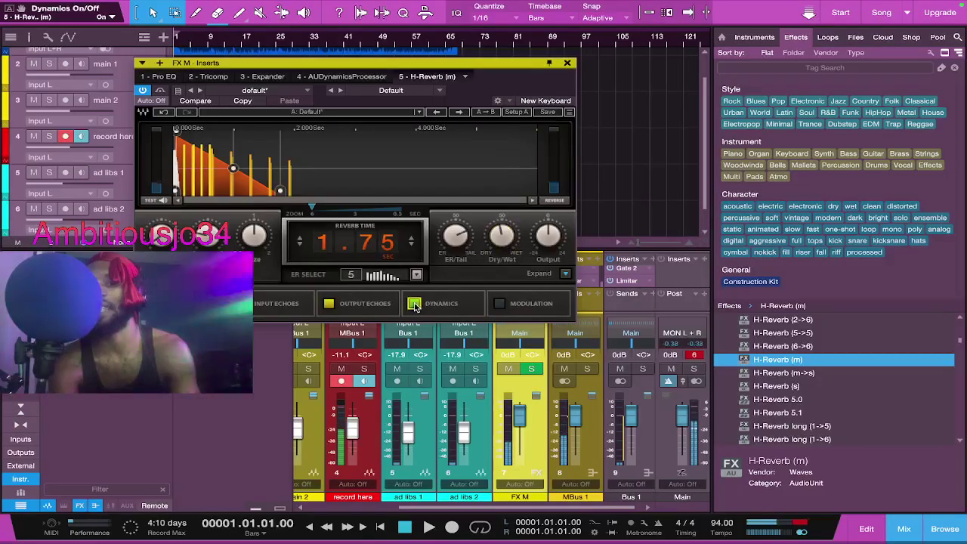
click(499, 303)
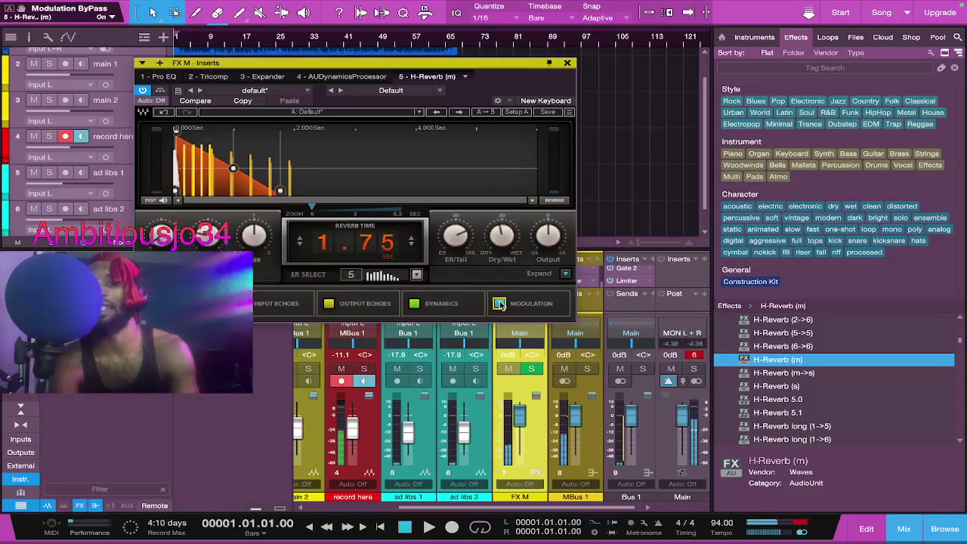
click(563, 275)
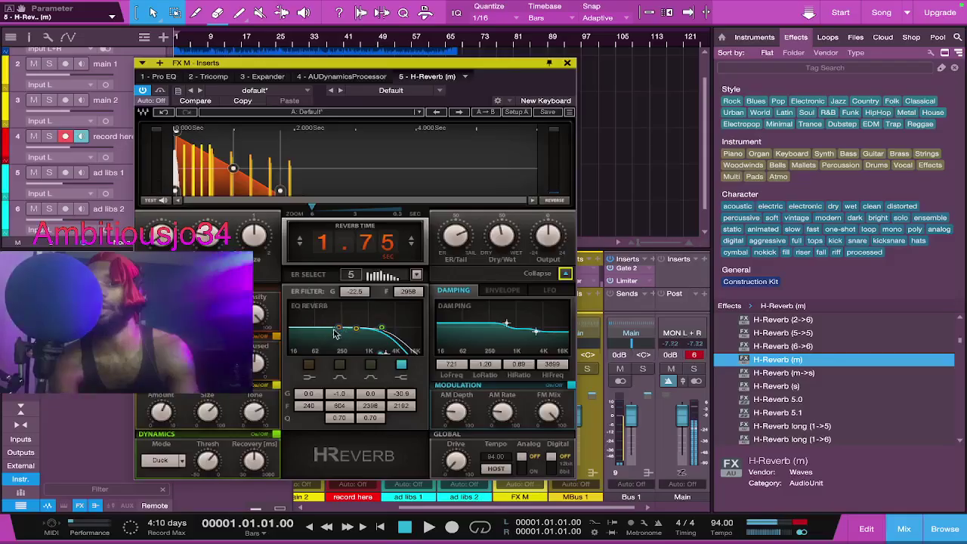
Step: Enable the low shelf and both bell bands of the reverb EQ and lower the shelf to about -46 dB at 120 Hz
click(309, 365)
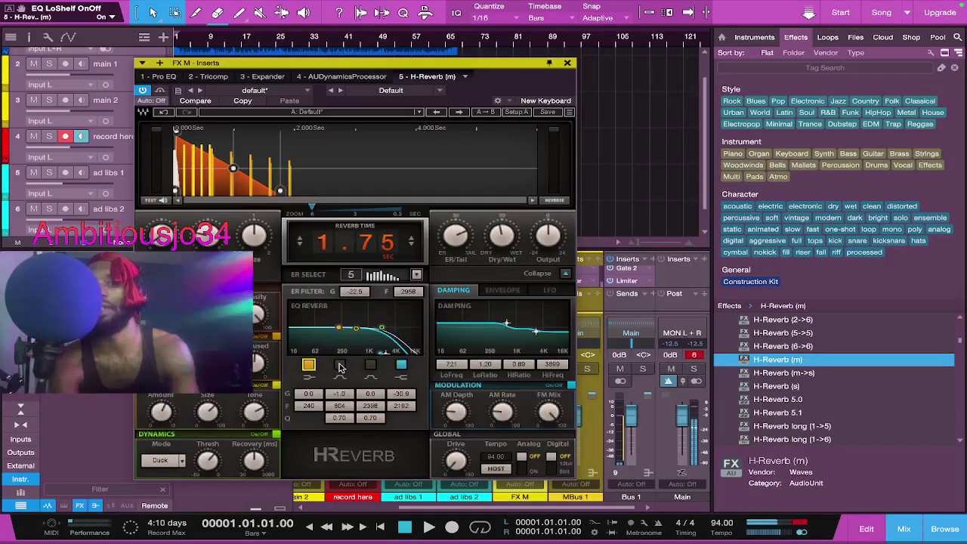
click(340, 366)
click(370, 366)
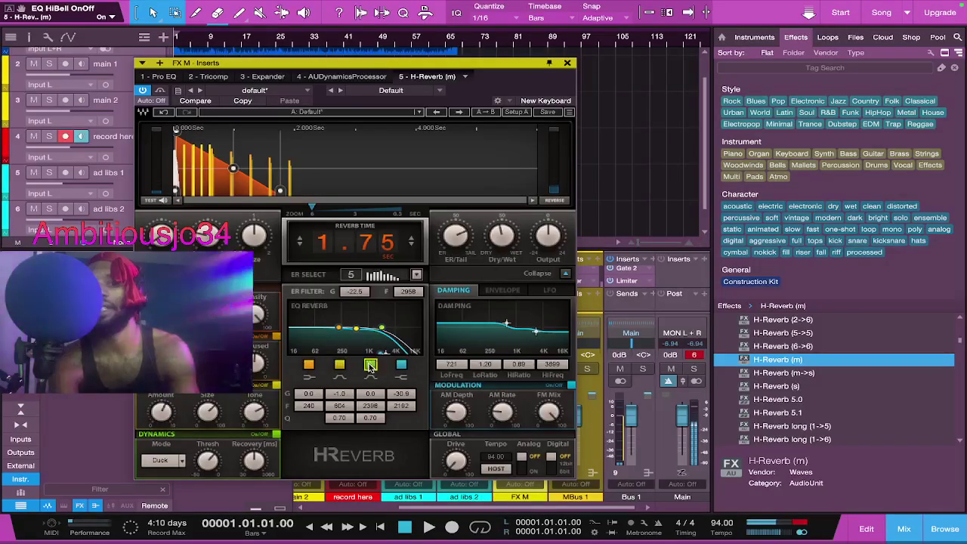
drag(337, 335, 325, 352)
Step: Set the H-Reverb damping to LoFreq 182 and HiFreq 3581, and try Reverse before turning it back off
drag(508, 324, 535, 342)
click(554, 200)
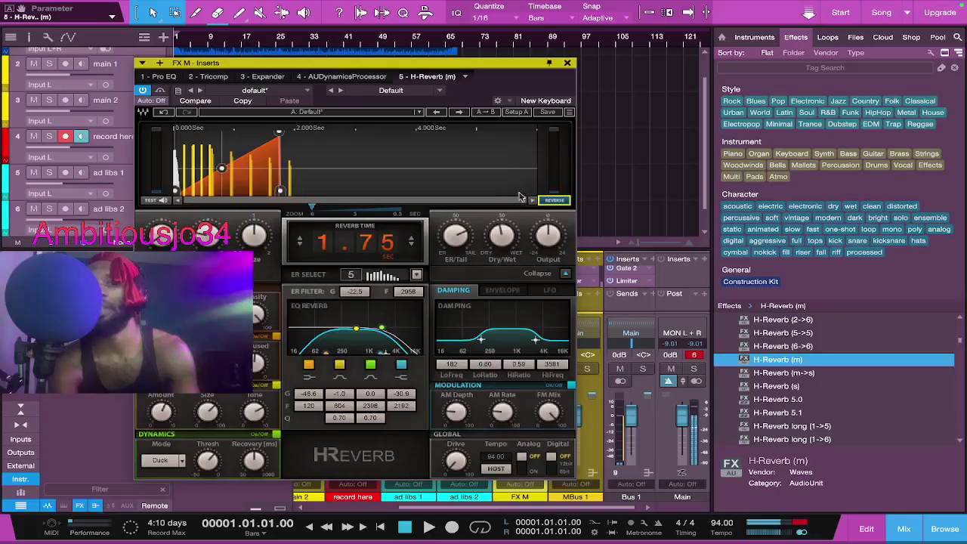
click(552, 201)
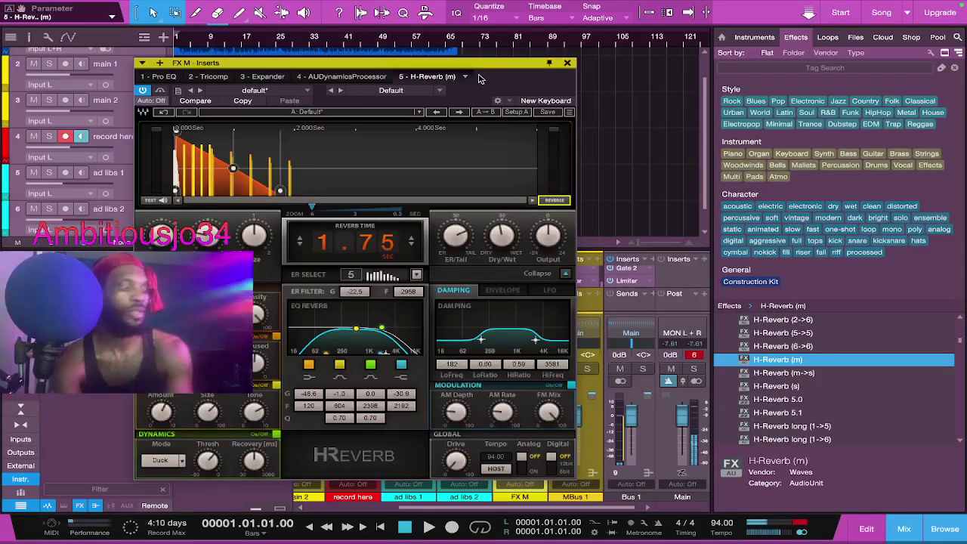
click(568, 65)
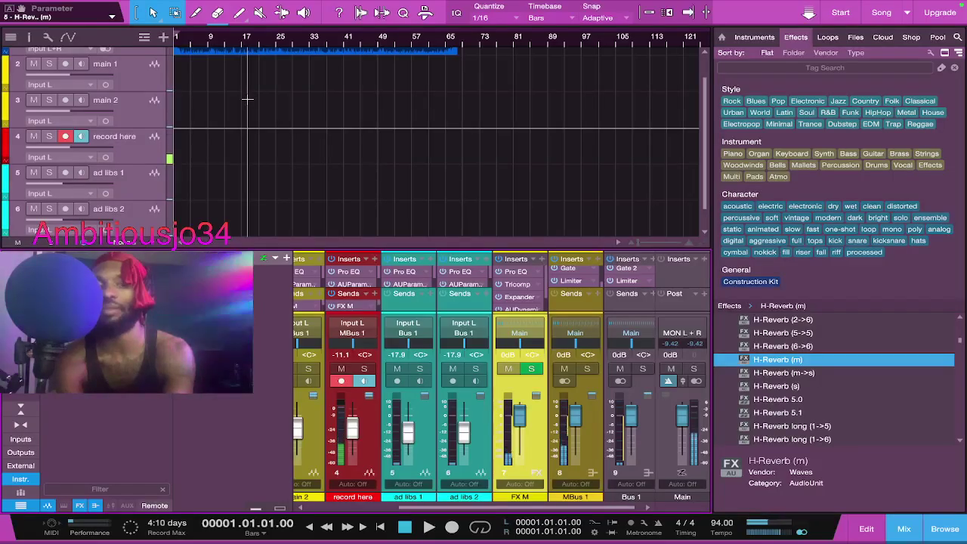
Step: Record a short vocal take on the record here track and play it back from the song start
key(KP_Multiply)
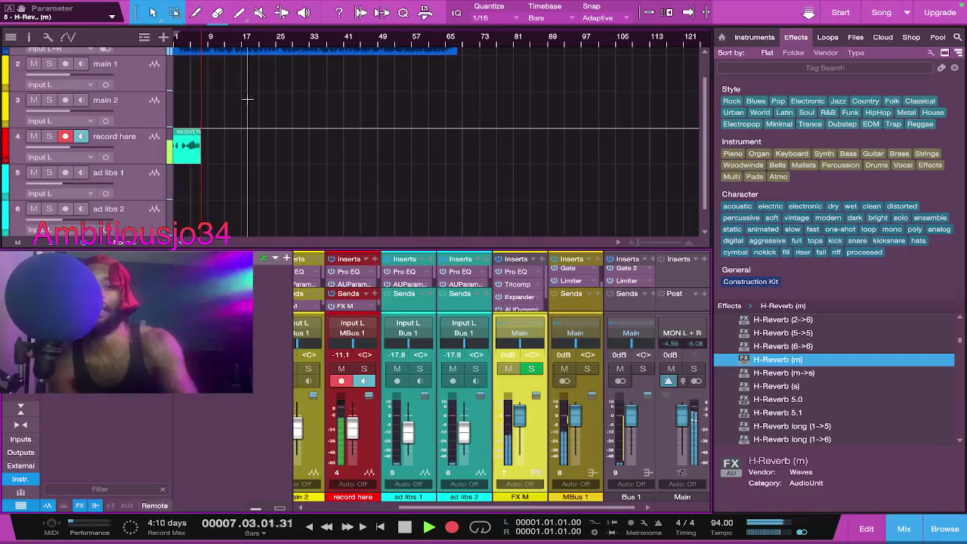
key(KP_Multiply)
key(comma)
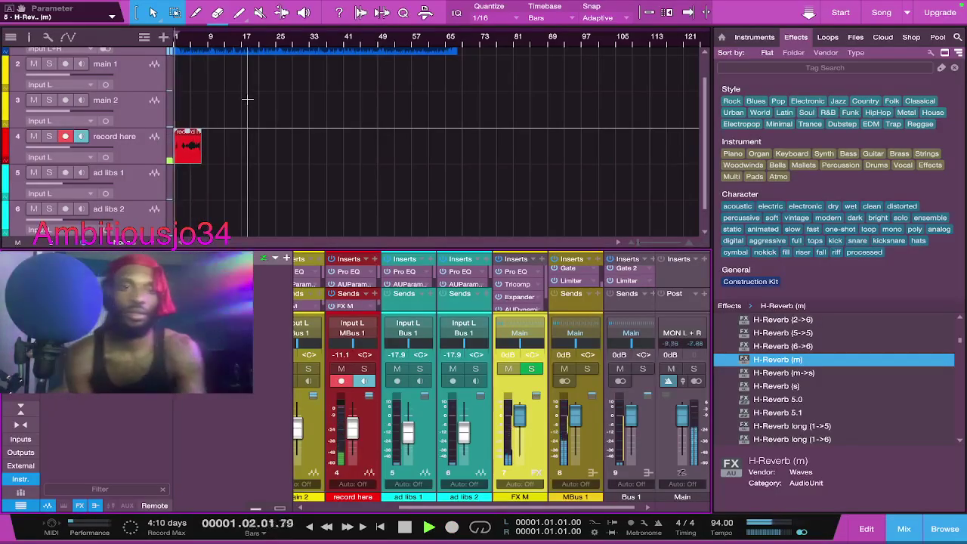
right_click(226, 83)
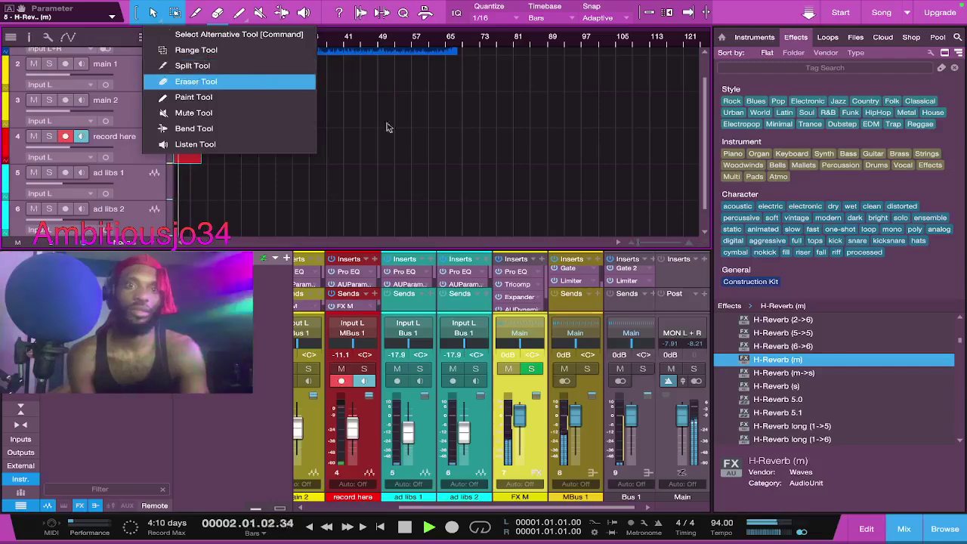
Step: Move the recorded vocal clip from the record here track to the start of main 1 and play it from the beginning
click(347, 111)
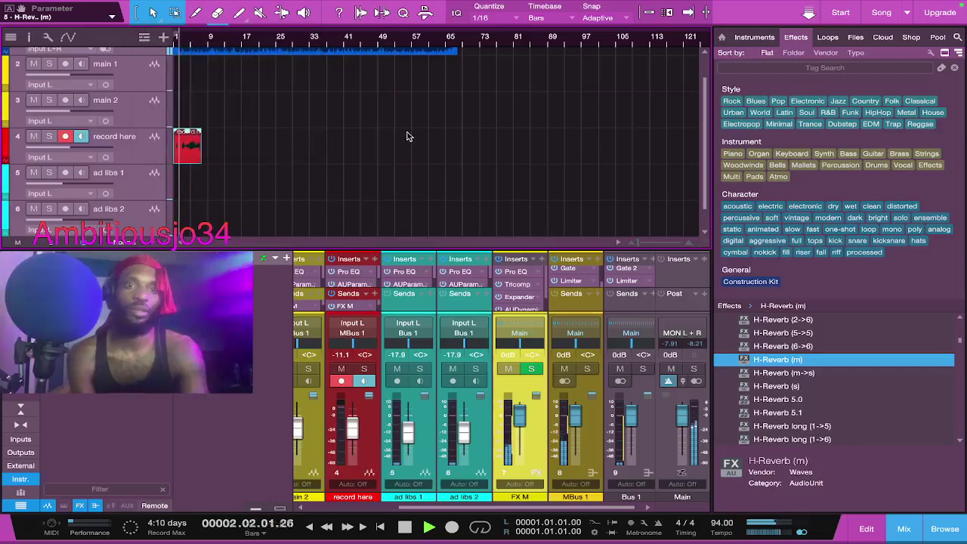
click(185, 159)
drag(189, 159, 188, 75)
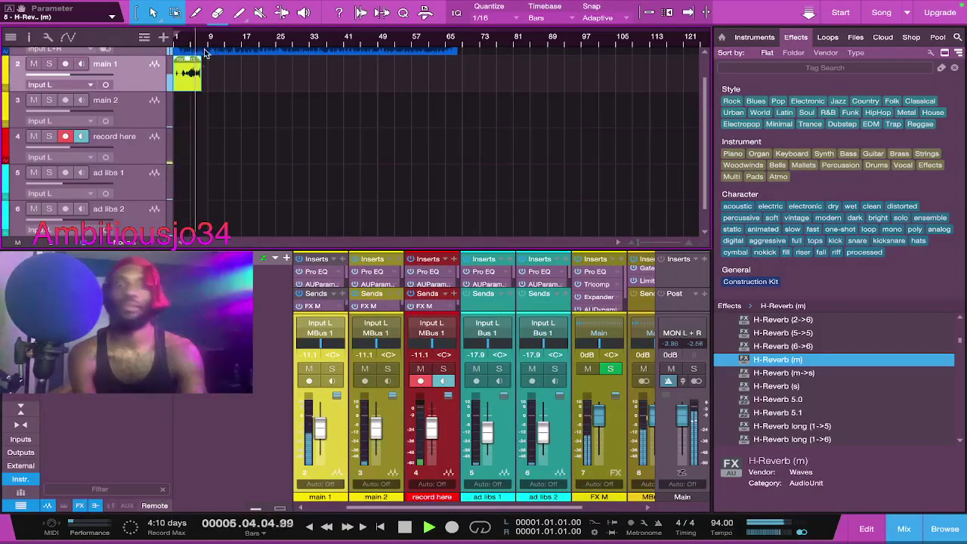
click(184, 36)
key(e)
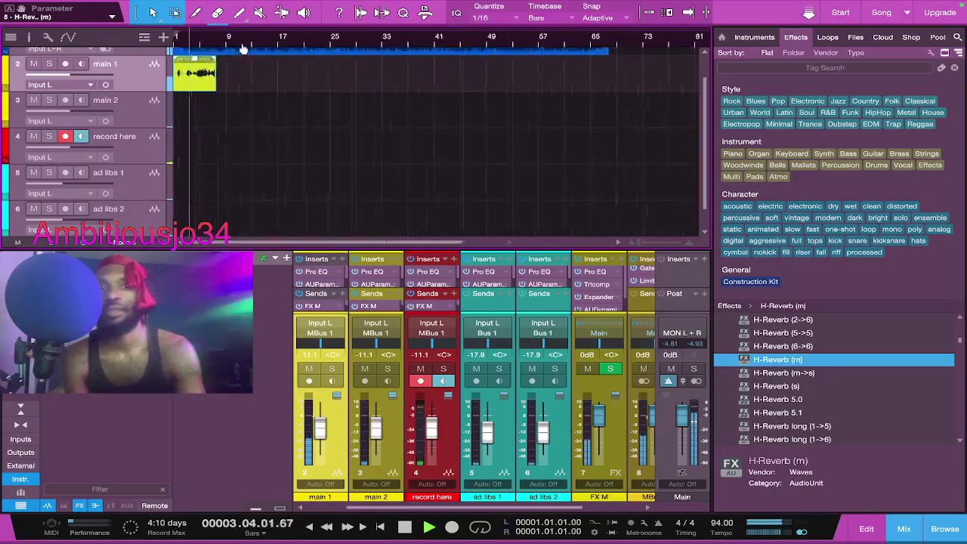
key(w)
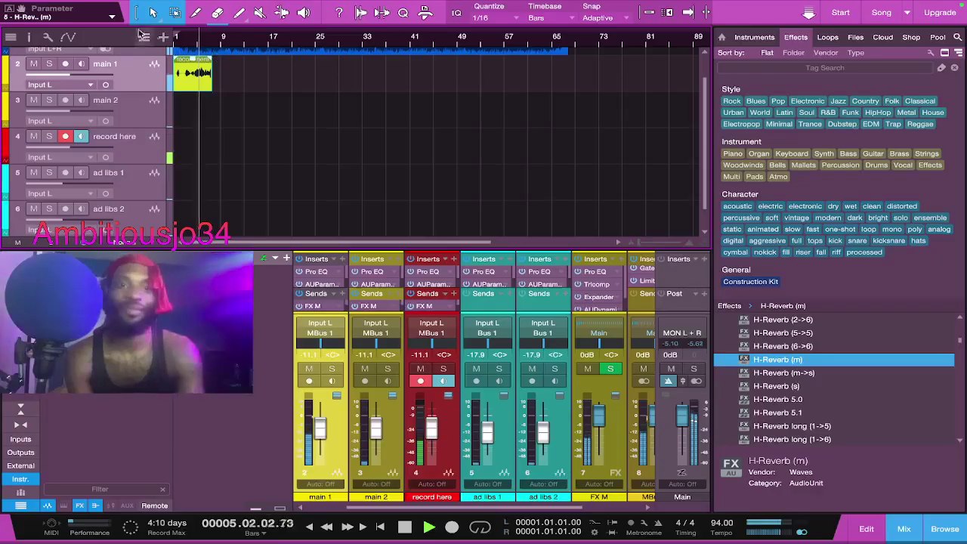
Step: Erase the vocal clip from main 1, stop playback and return to the song start
click(216, 12)
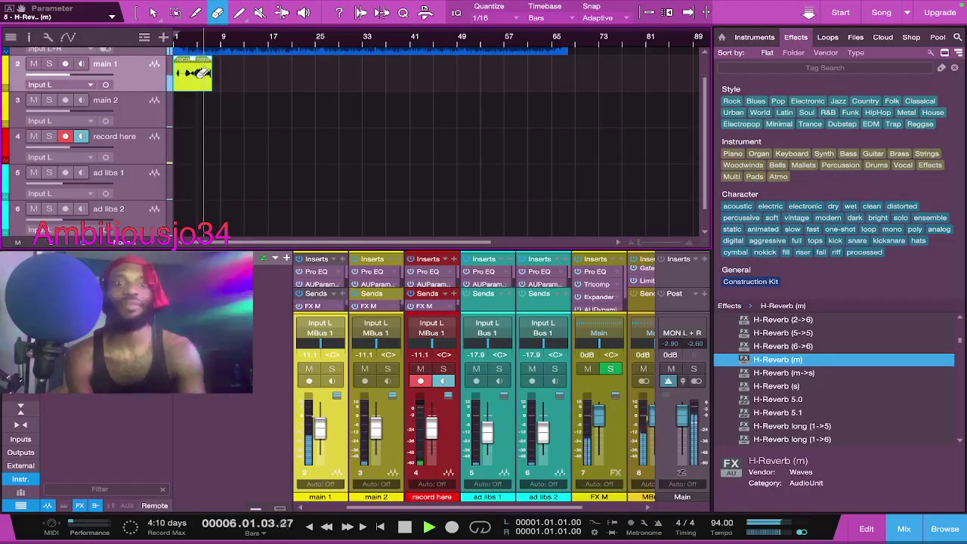
click(201, 72)
key(space)
key(comma)
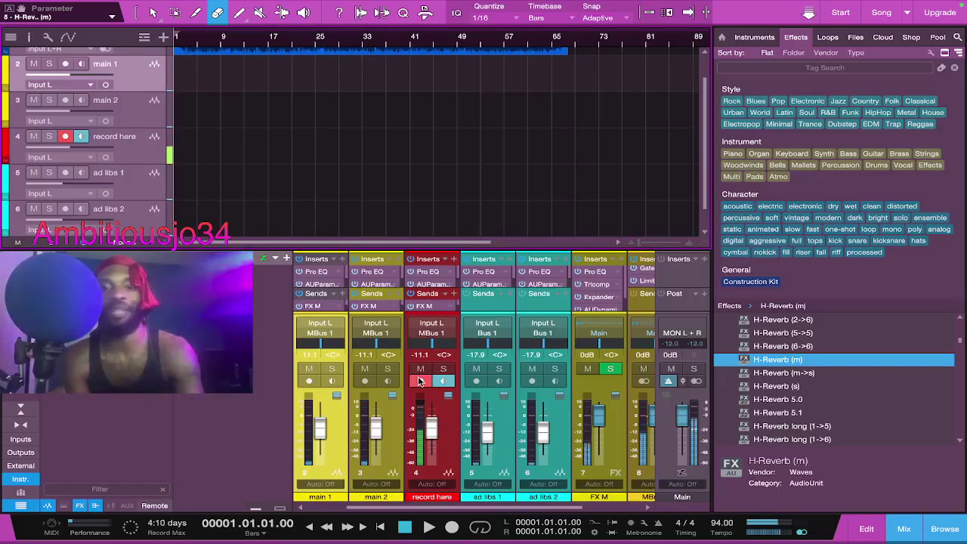
mouse_move(144, 3)
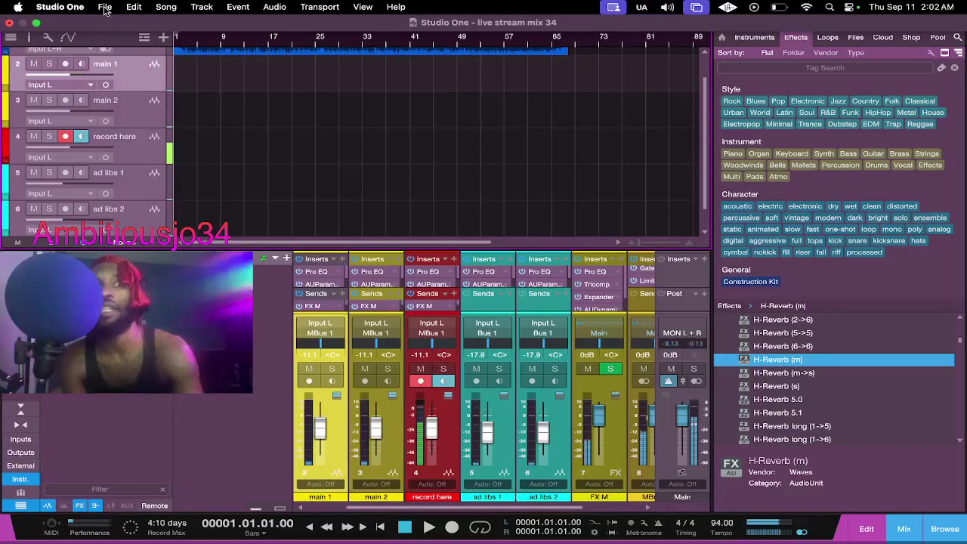
click(105, 7)
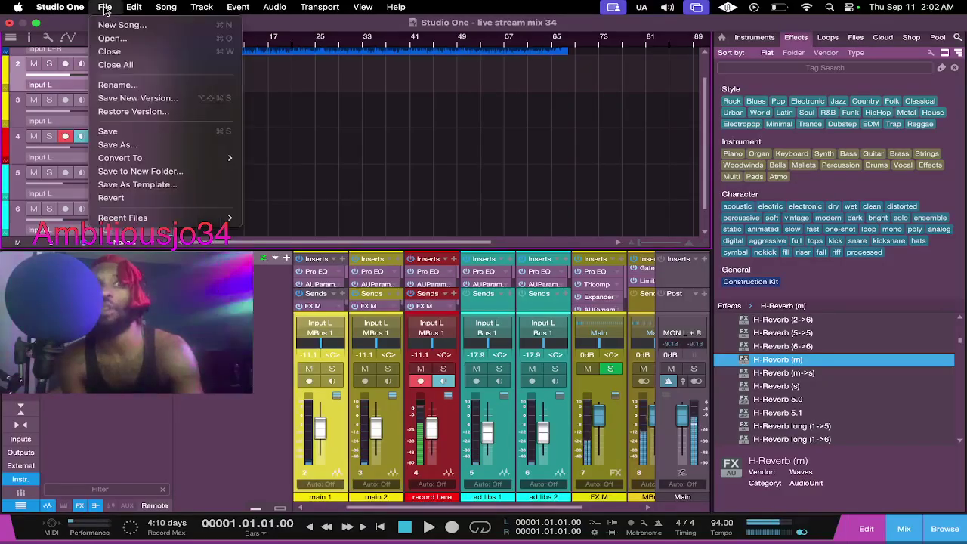
click(133, 185)
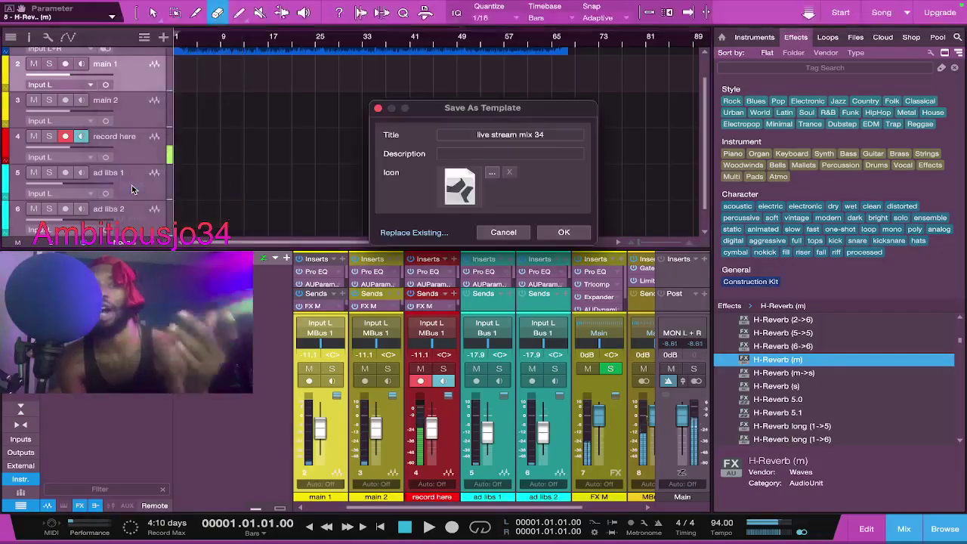
click(500, 232)
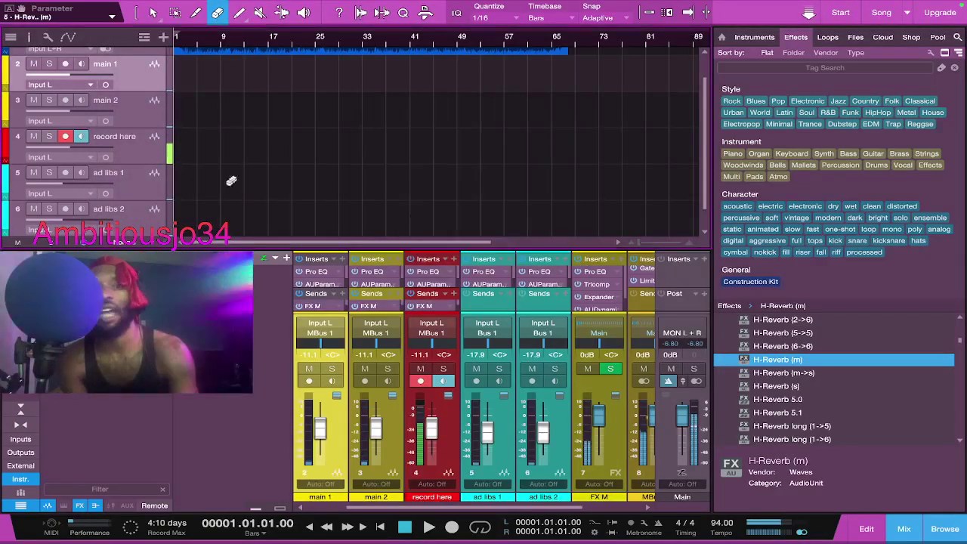
Step: Disarm recording and turn off input monitoring on the record here track
click(65, 137)
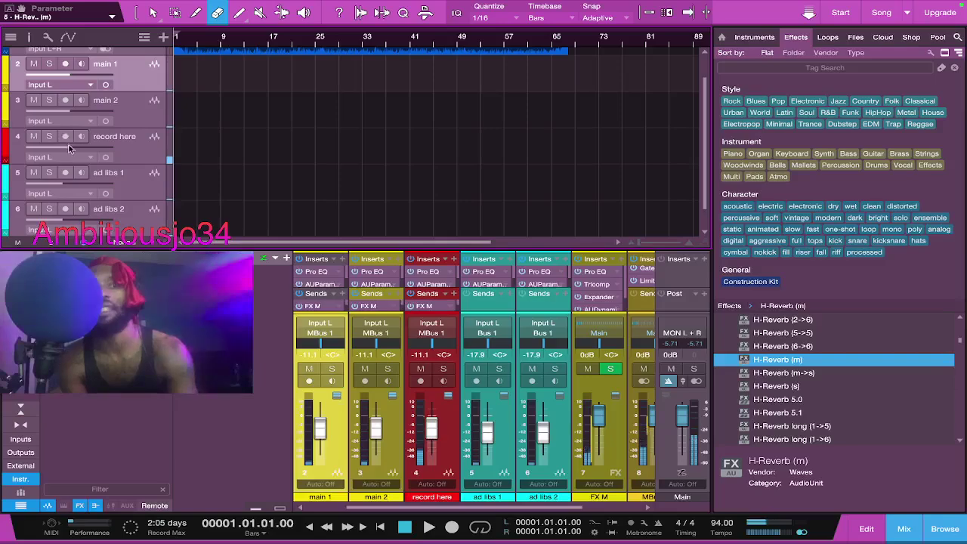
click(63, 137)
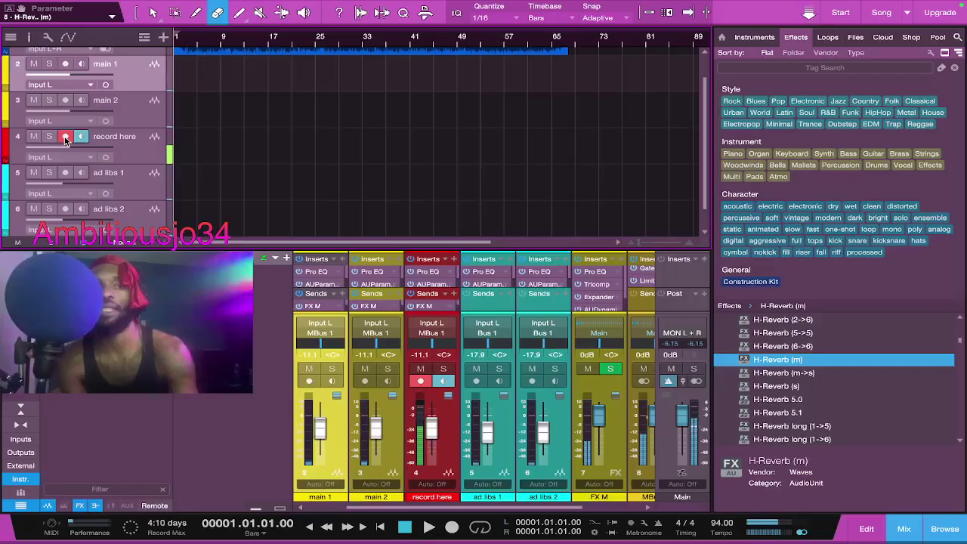
click(65, 139)
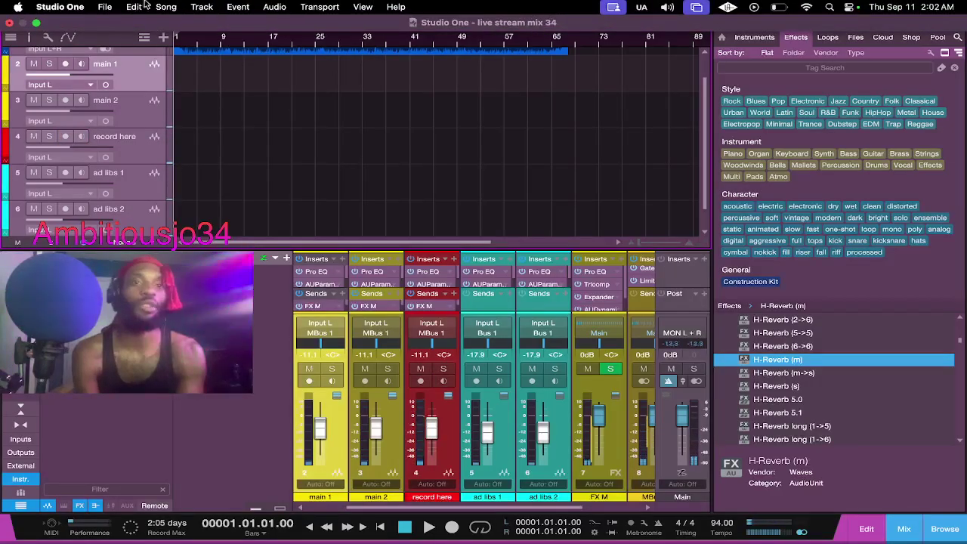
Step: Start saving the song as a template and look through the existing song templates that could be replaced
click(167, 8)
mouse_move(105, 7)
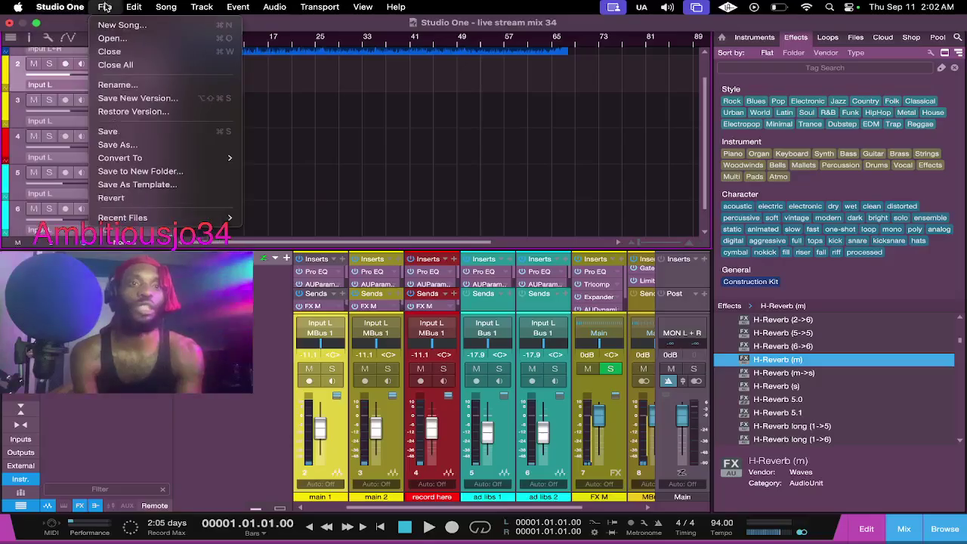
click(113, 185)
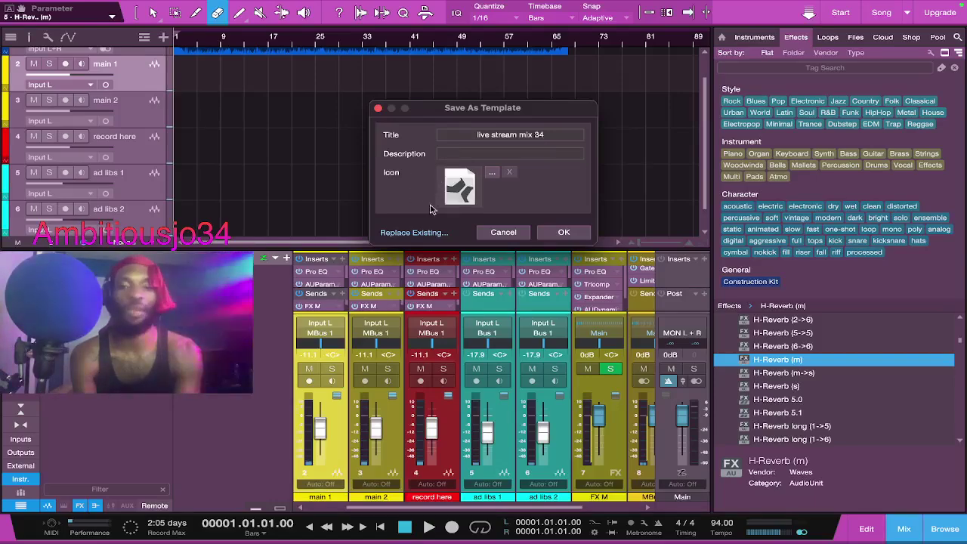
click(479, 154)
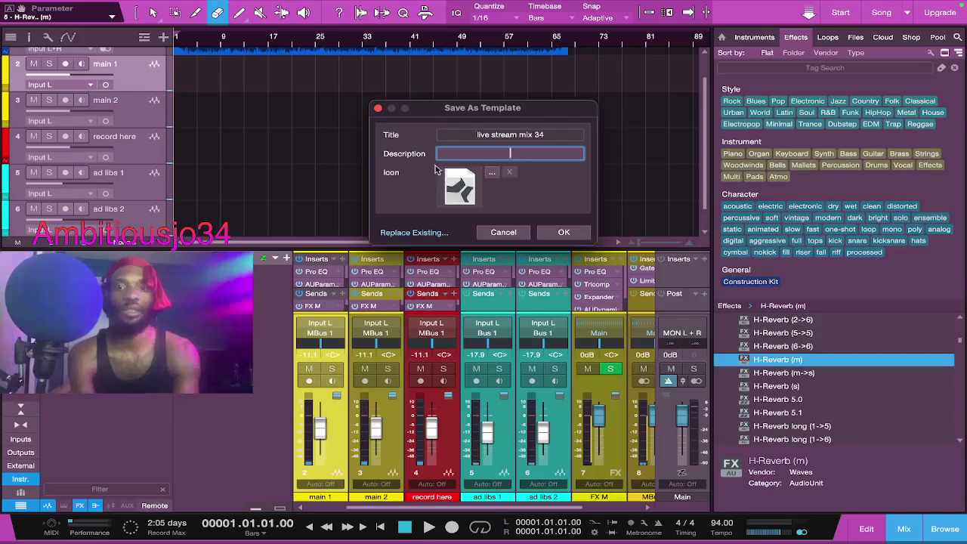
click(421, 233)
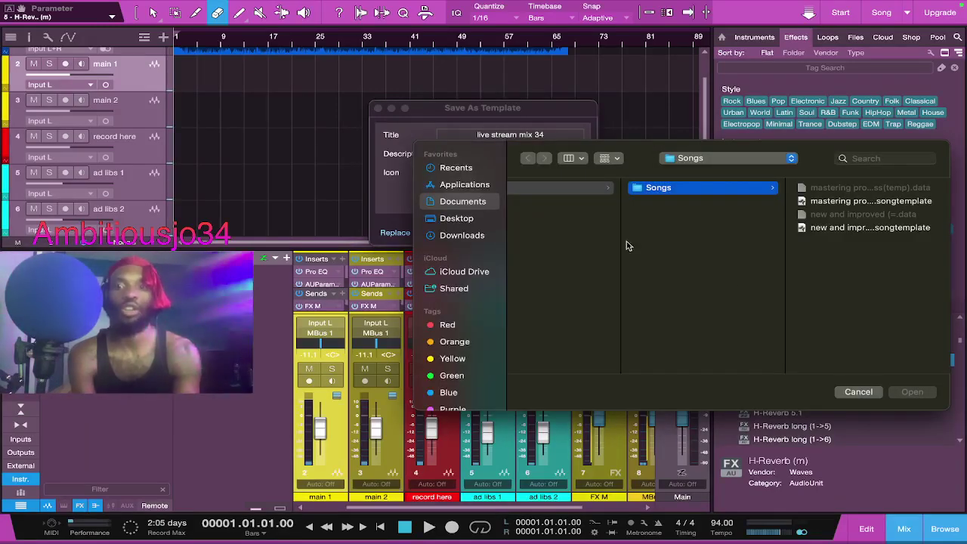
click(844, 395)
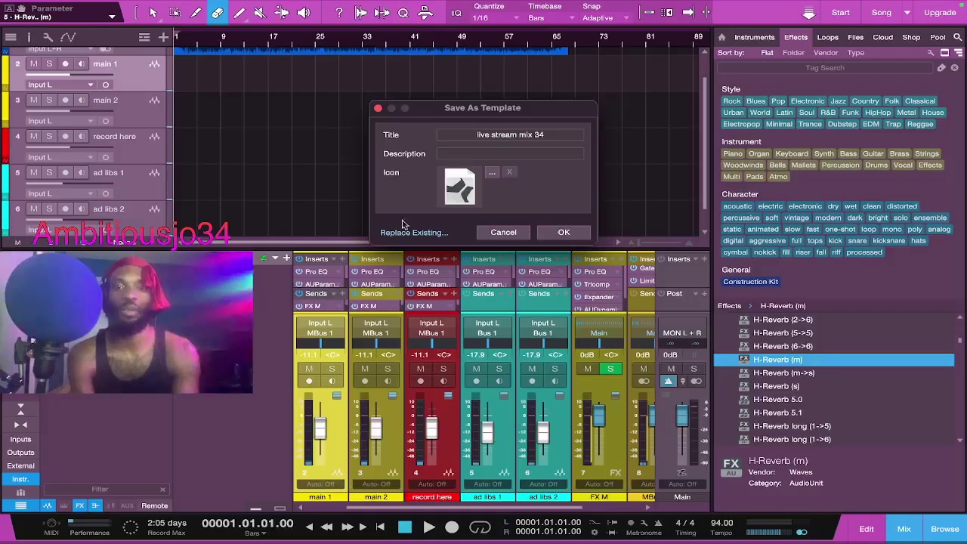
Step: Try "new adj. mix" as the template title
click(541, 135)
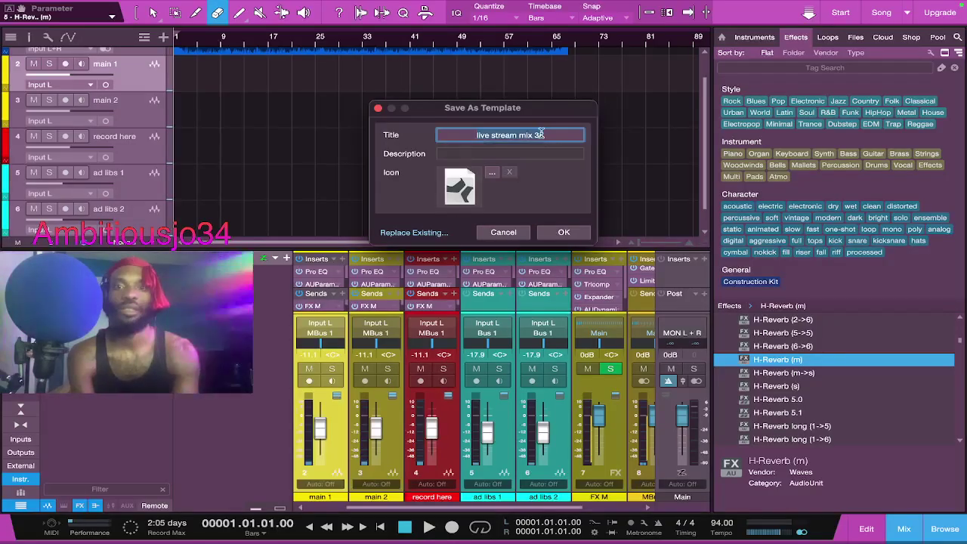
key(super+a)
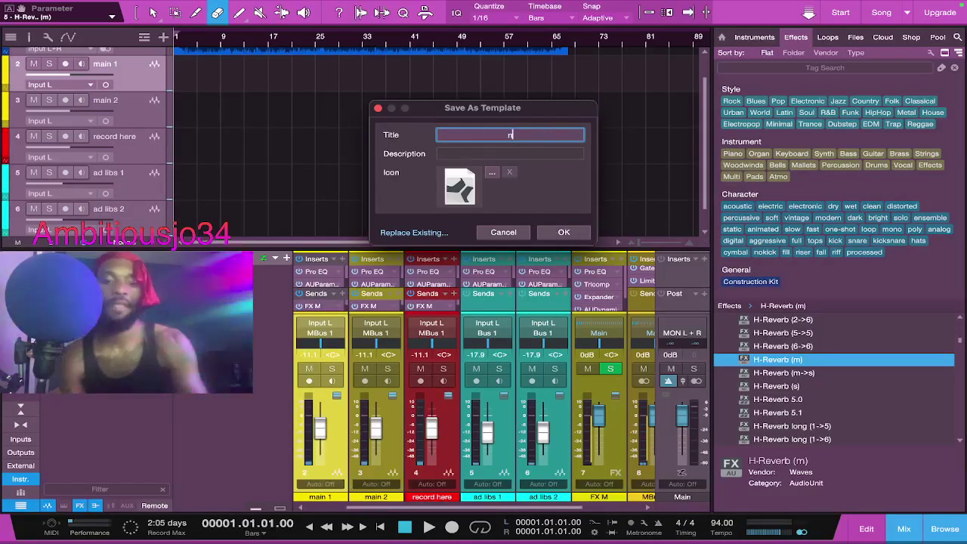
text(new )
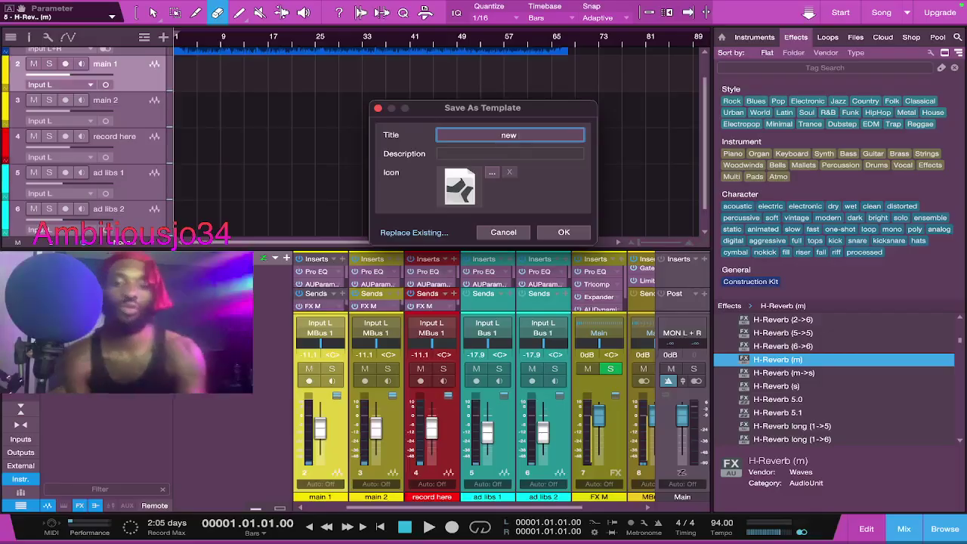
text(aju)
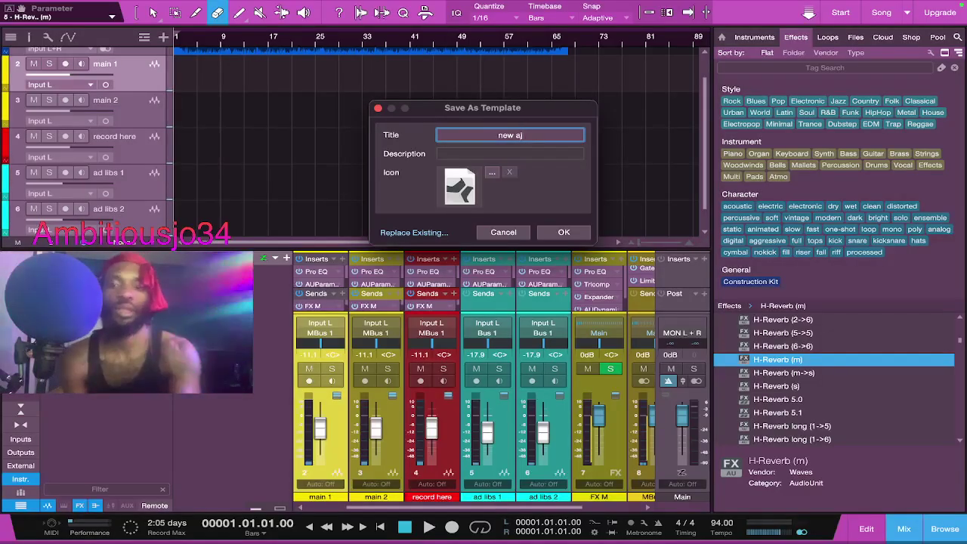
key(BackSpace)
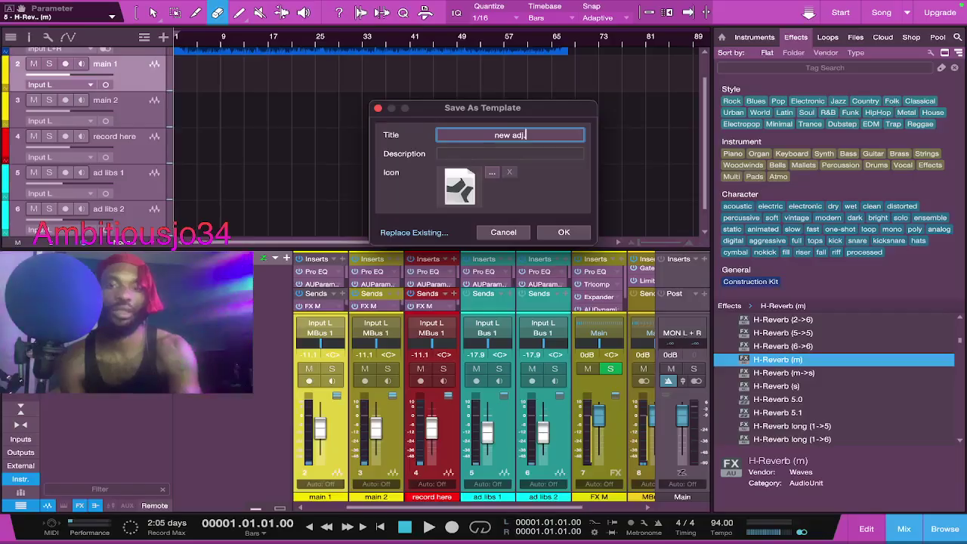
text(dj. m)
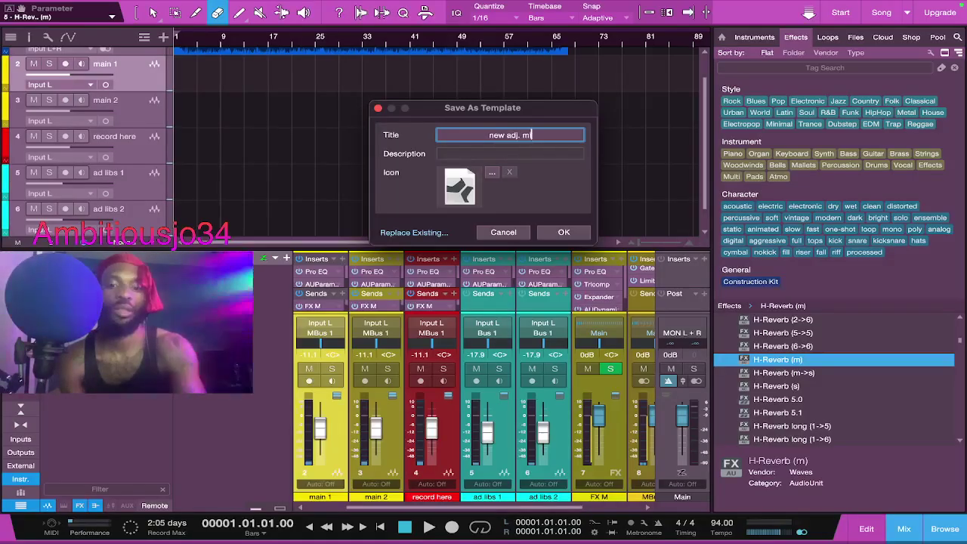
text(ix)
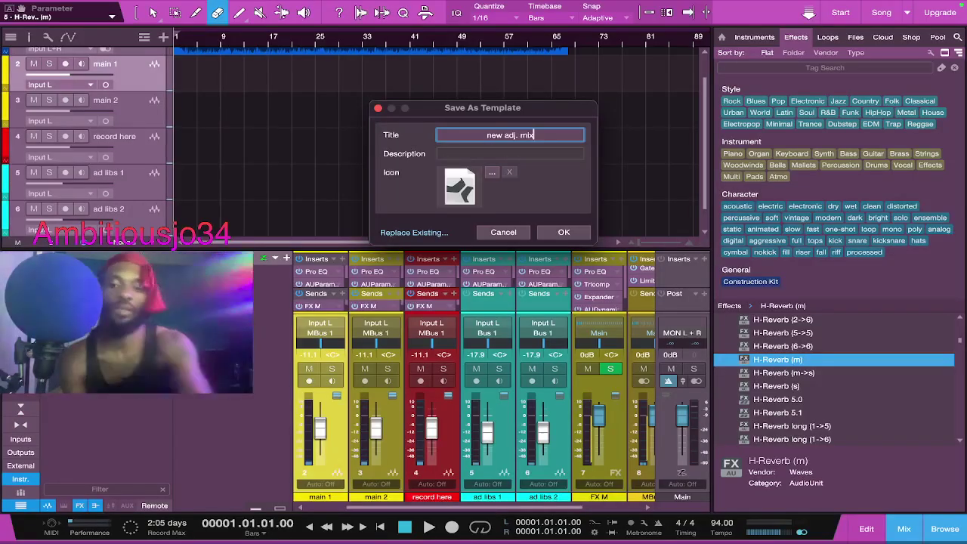
key(BackSpace)
key(BackSpace)
key(BackSpace)
key(BackSpace)
key(BackSpace)
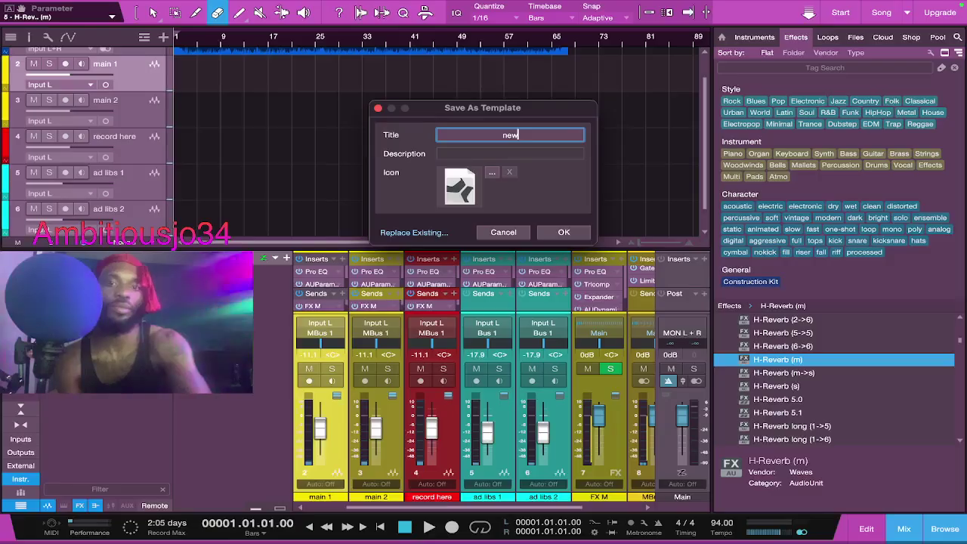
Step: Title the template "ambitious live mix 1"
text(ambitious mix)
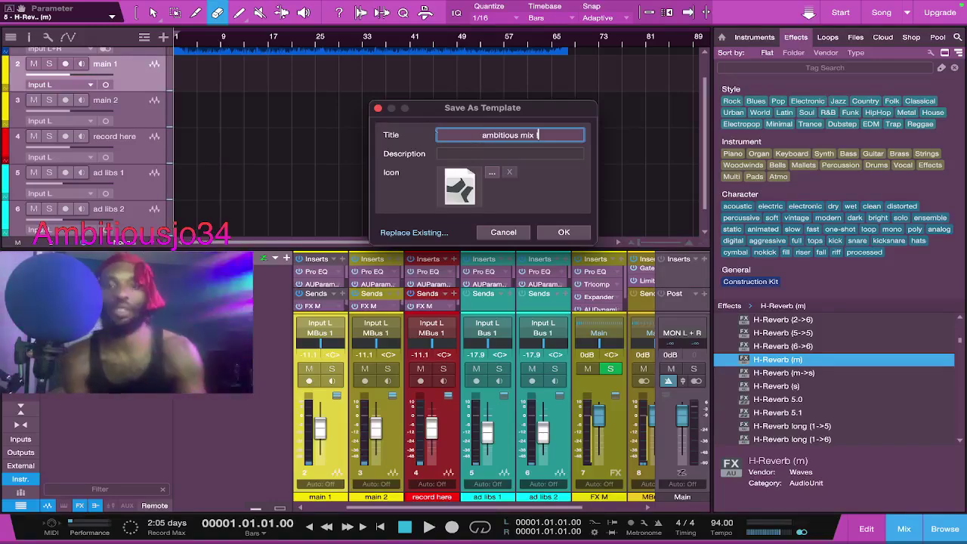
text( I)
key(BackSpace)
key(BackSpace)
key(BackSpace)
key(BackSpace)
key(BackSpace)
key(BackSpace)
key(BackSpace)
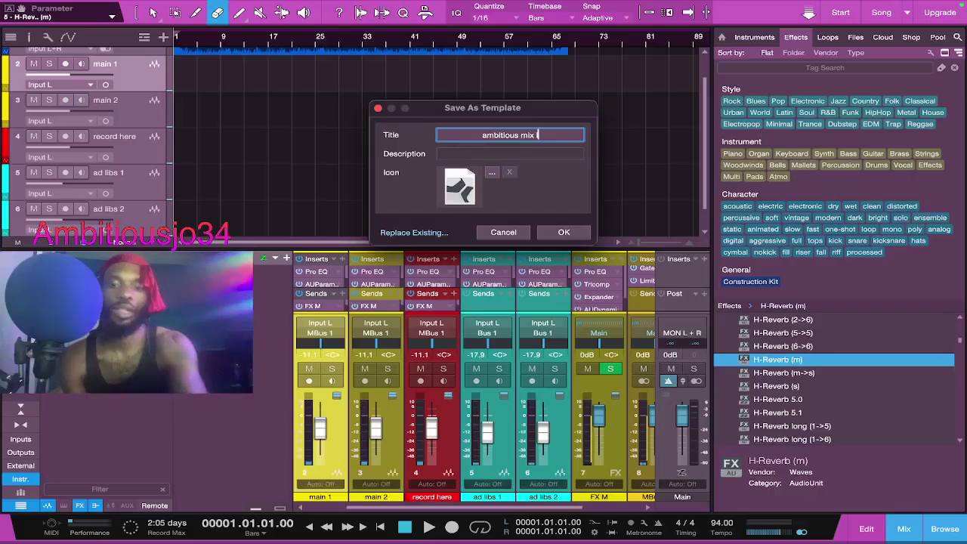
text(l)
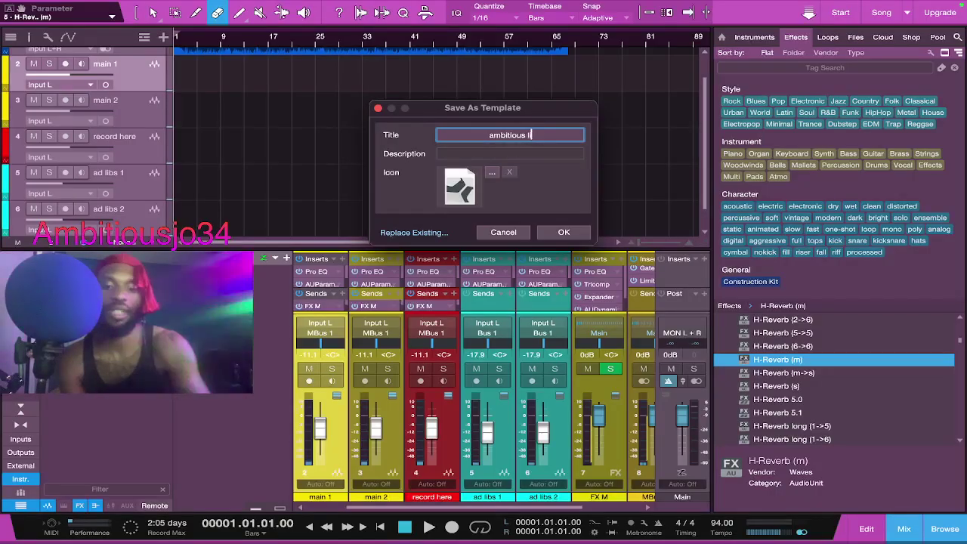
text(ive mix )
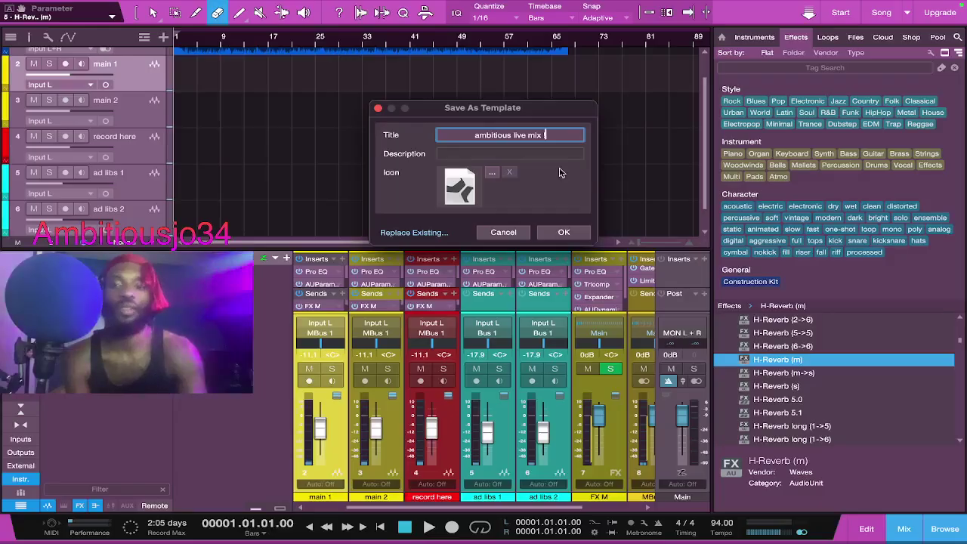
text(1)
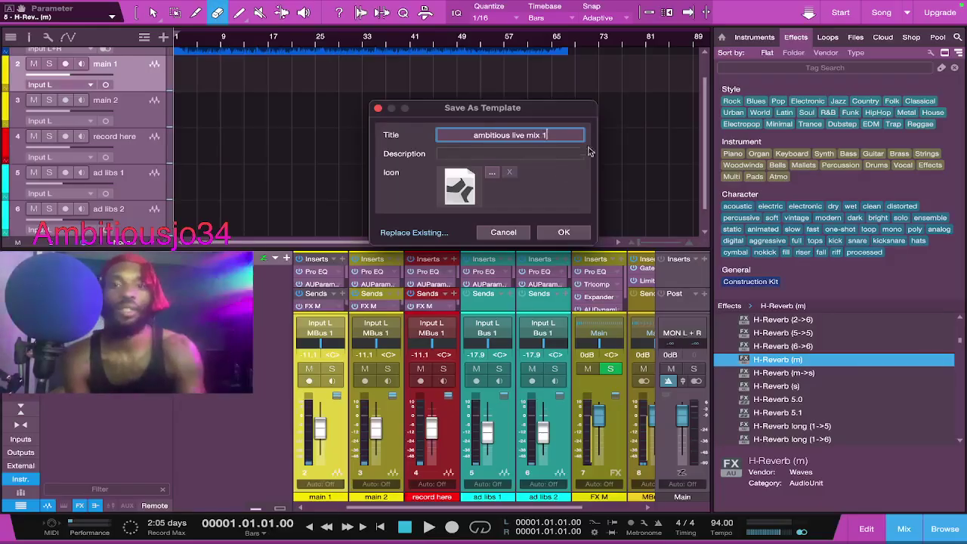
Step: Give the template the description "adjustable" and save it
click(527, 154)
text(a)
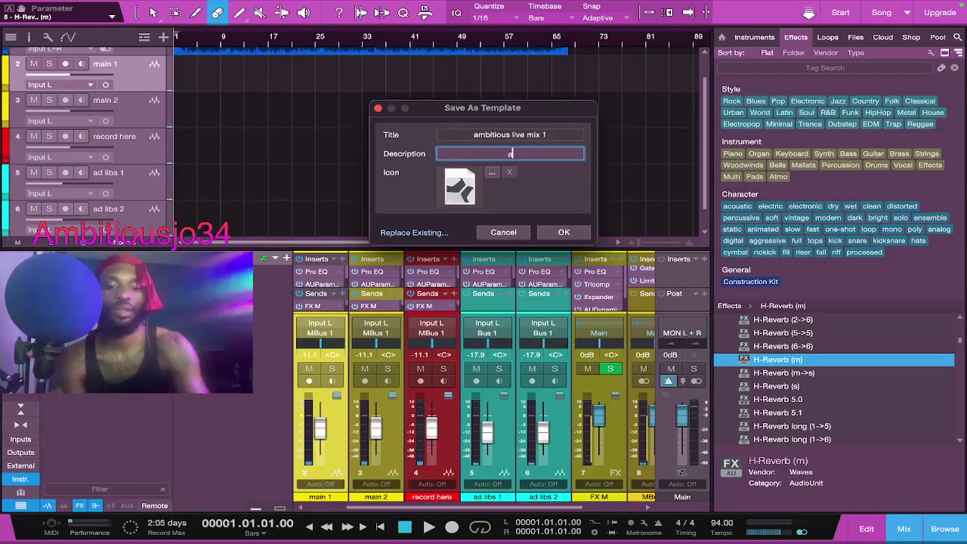
text(djustable)
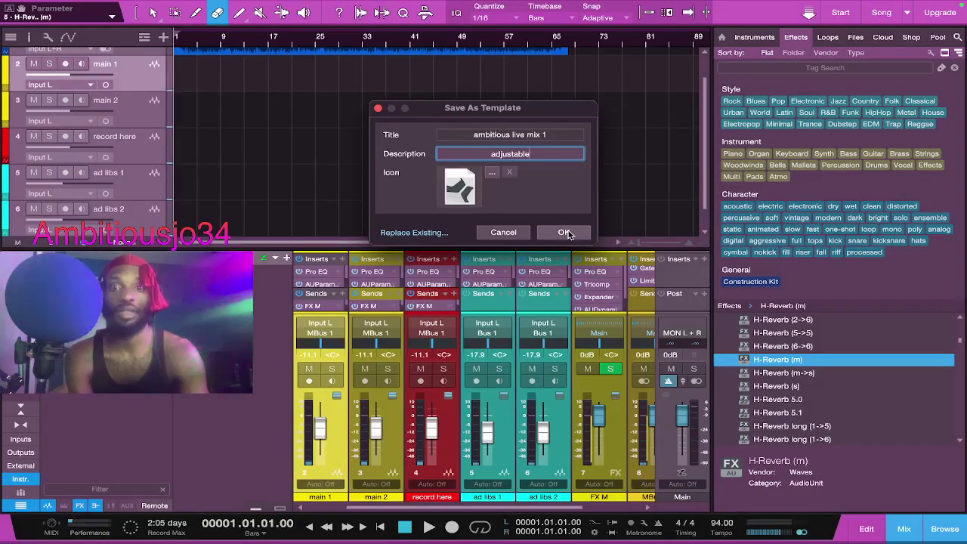
click(565, 232)
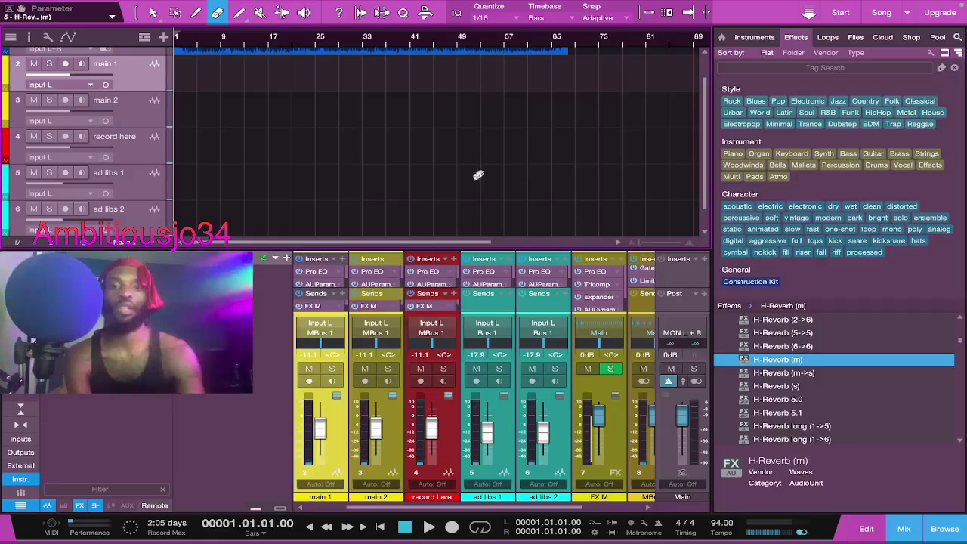
scroll(494, 179, up, 1)
scroll(493, 180, down, 2)
scroll(493, 179, up, 2)
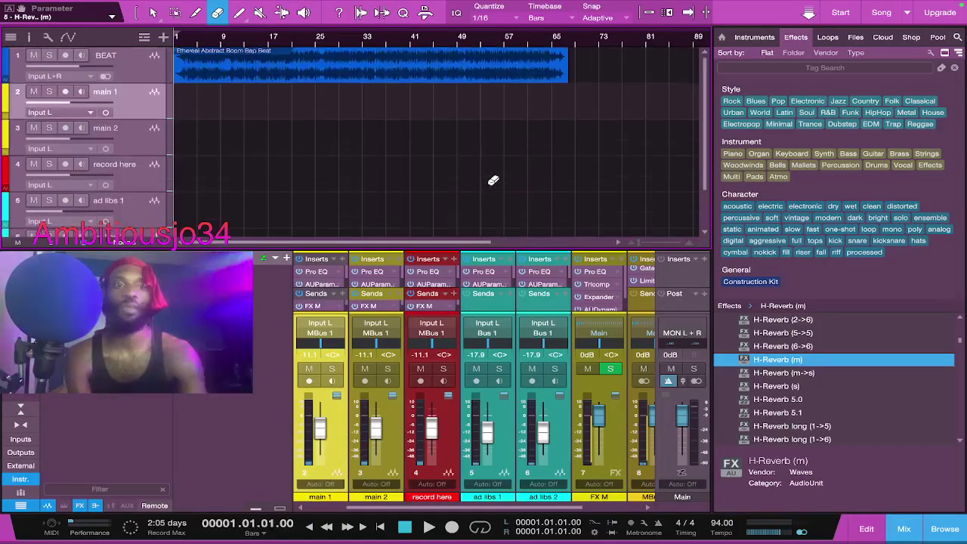
Step: Save the song and quit Studio One, keeping the changes in both "live stream mix 34" and "juanito again"
key(super+s)
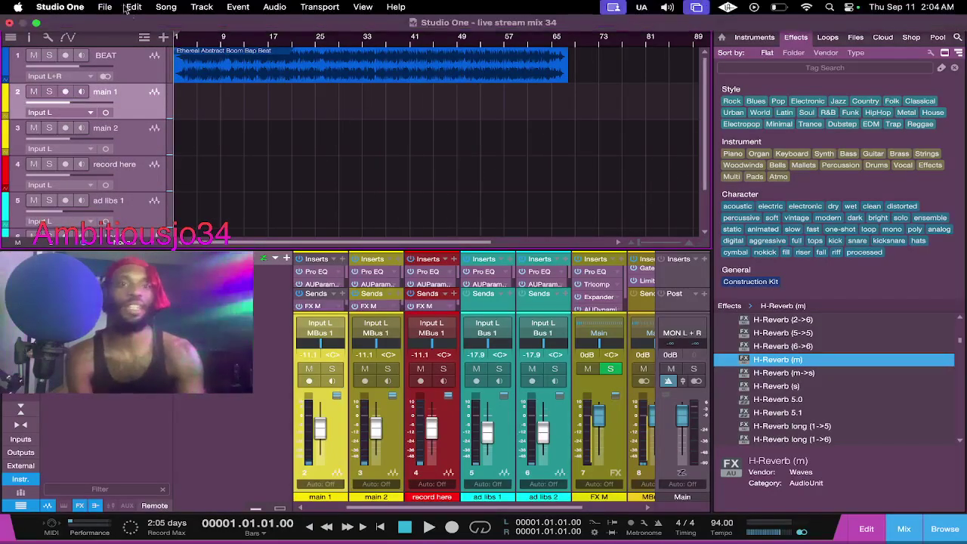
click(100, 6)
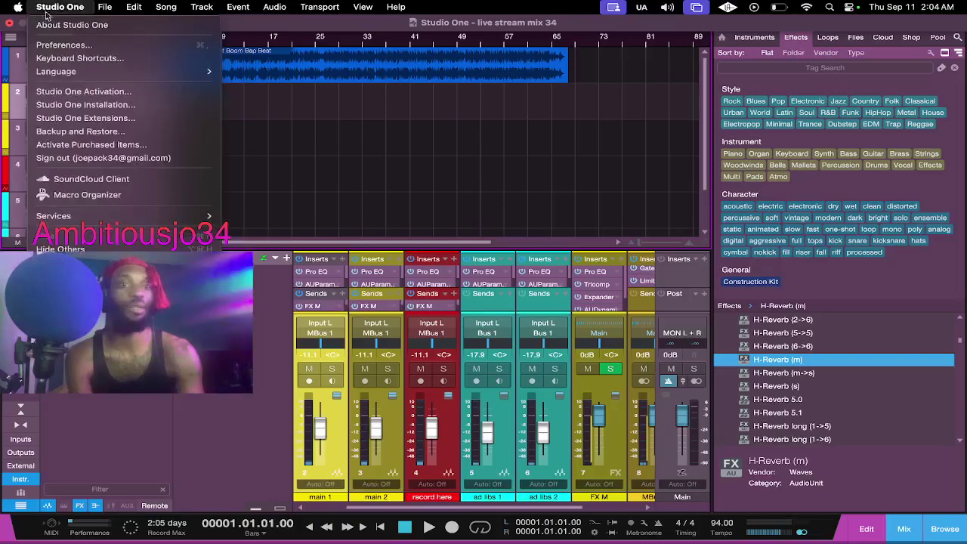
mouse_move(19, 6)
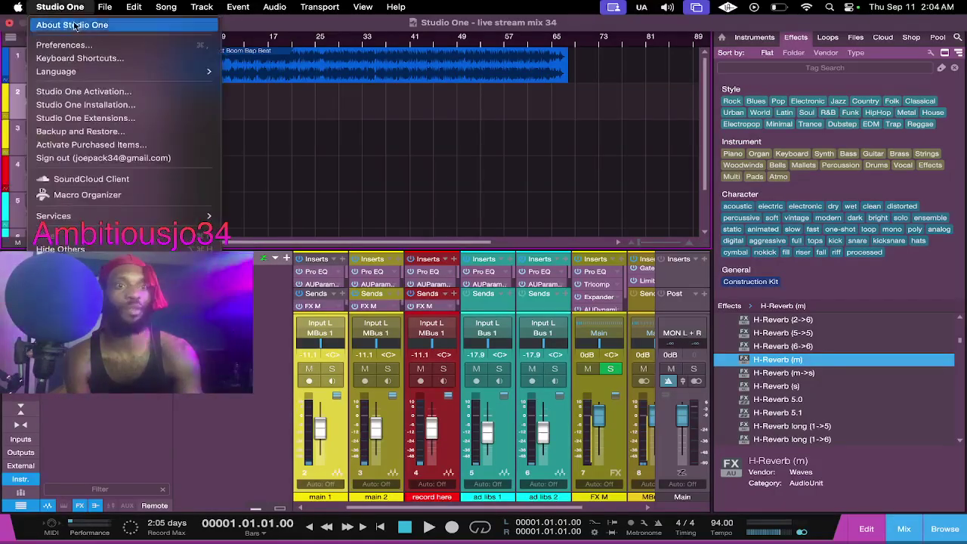
click(6, 60)
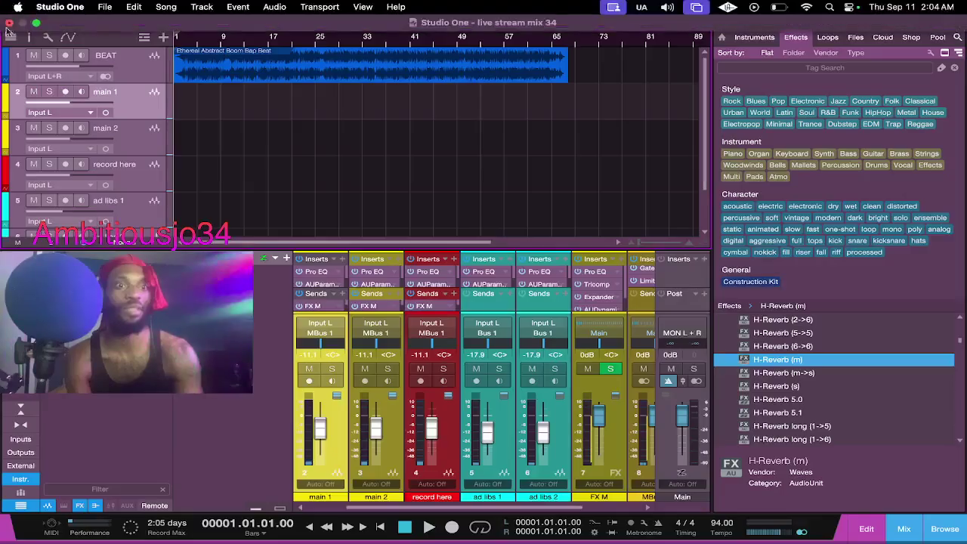
click(11, 36)
key(super+q)
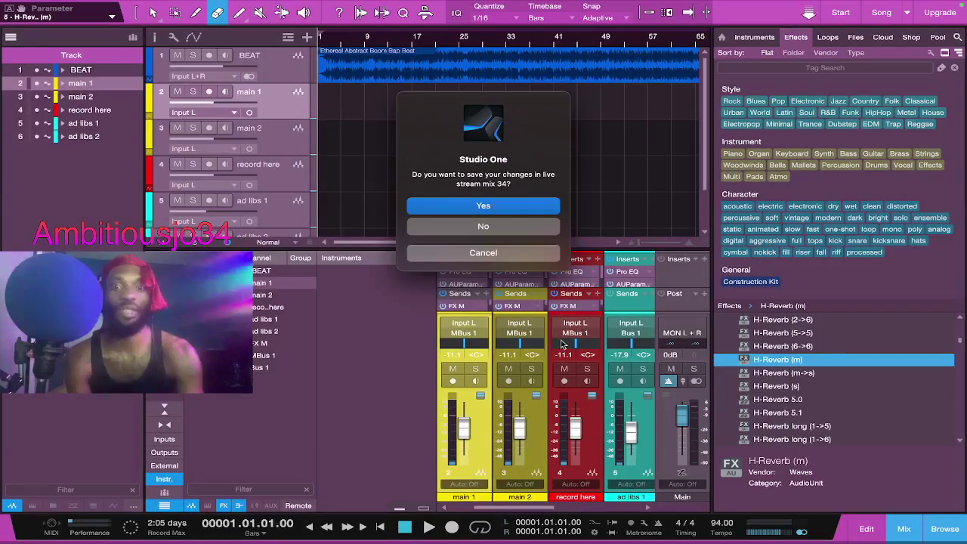
click(443, 206)
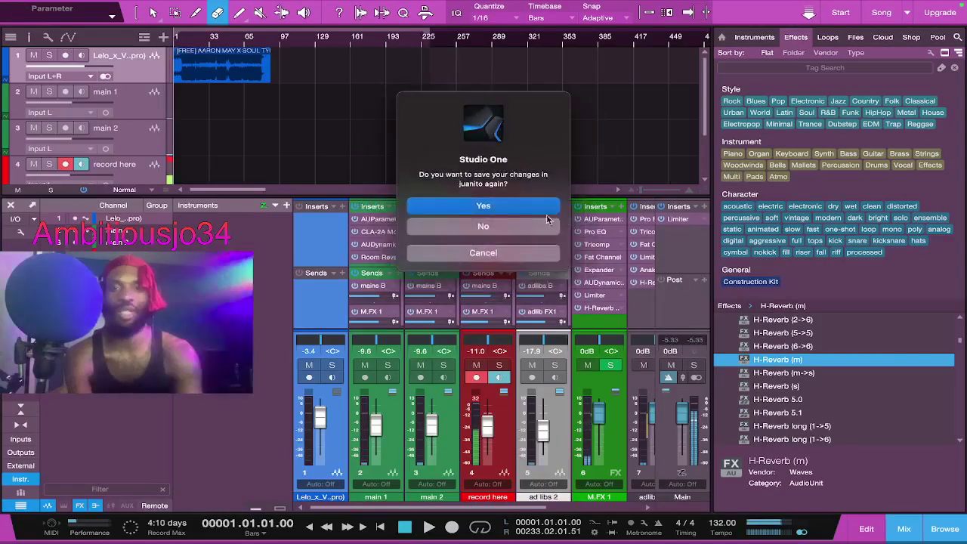
click(513, 204)
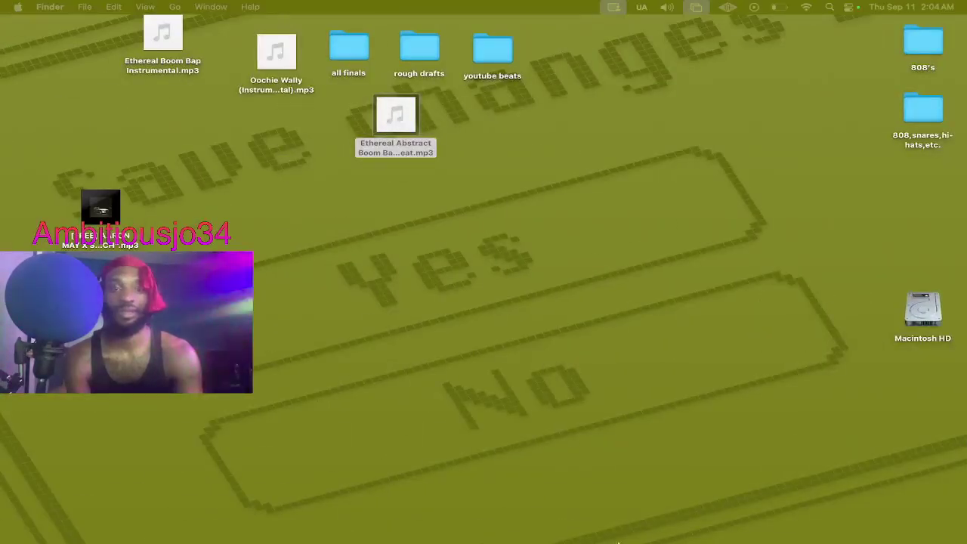
Step: Try to quit OBS, and quit Streamlabs Desktop
mouse_move(615, 542)
right_click(644, 524)
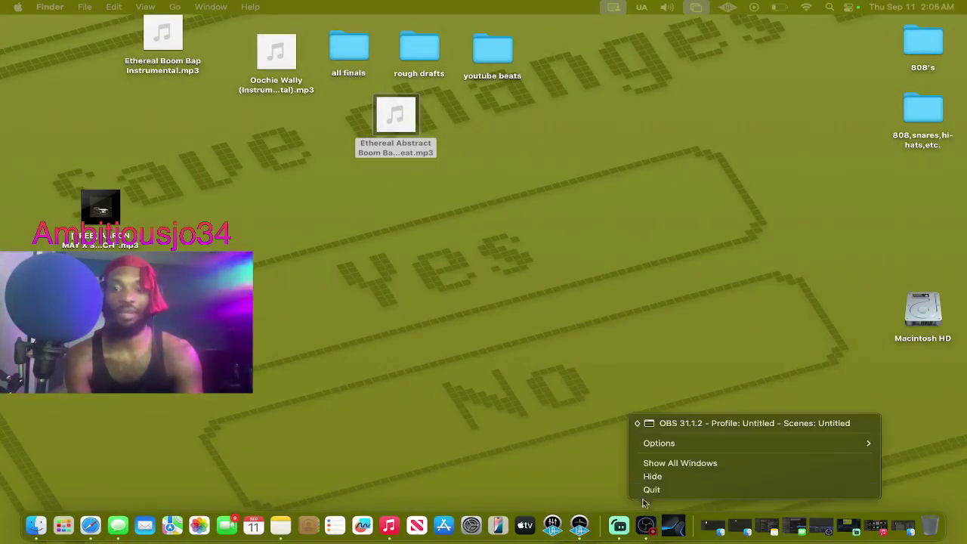
click(651, 490)
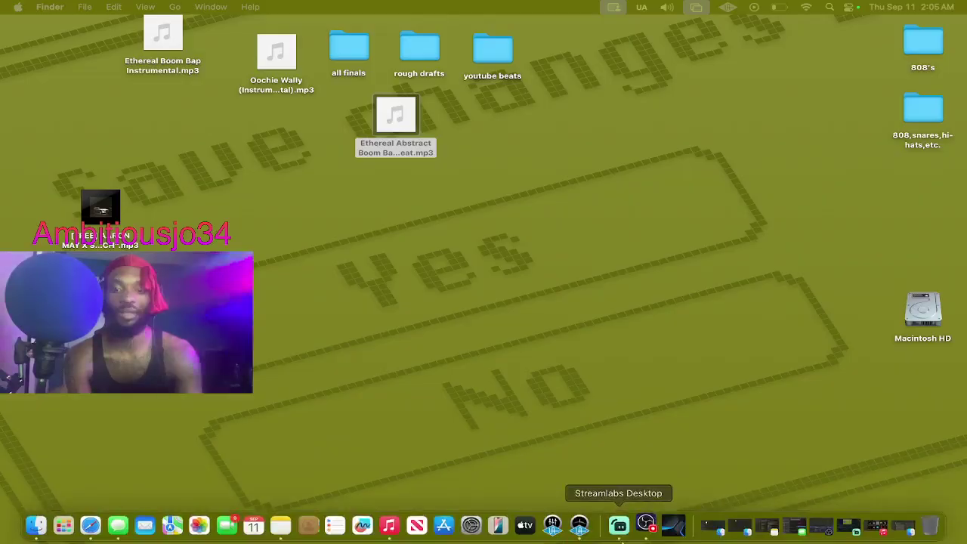
right_click(618, 525)
click(621, 491)
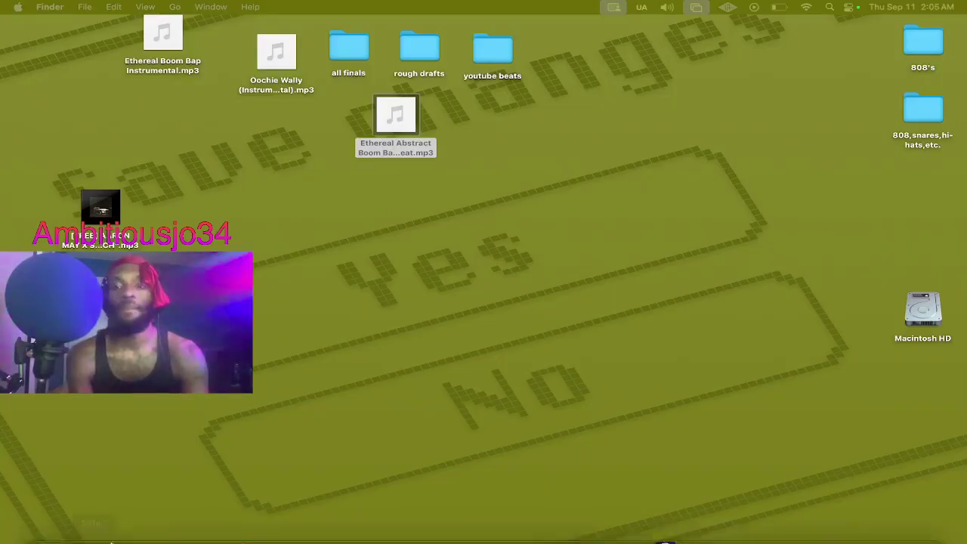
Step: Try again to quit the OBS application that is still running
mouse_move(659, 537)
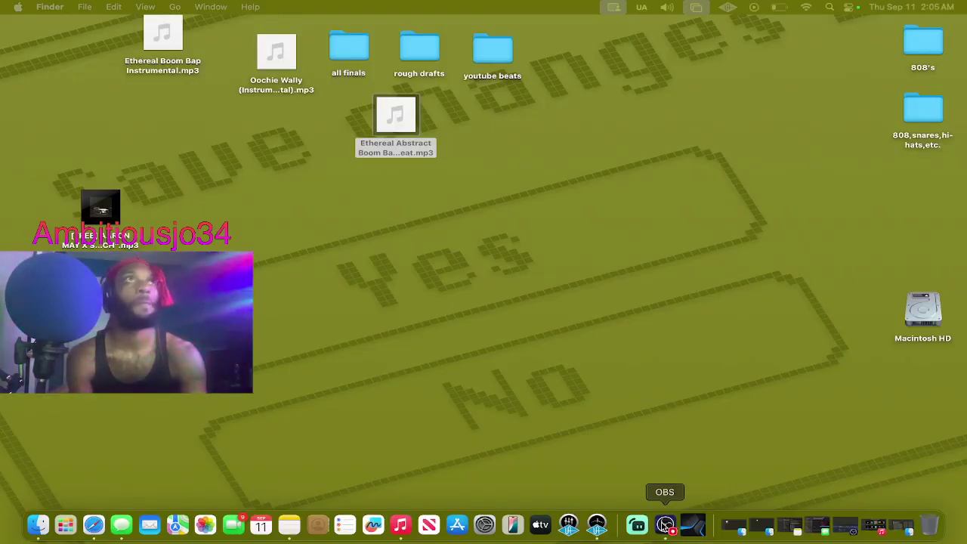
right_click(664, 526)
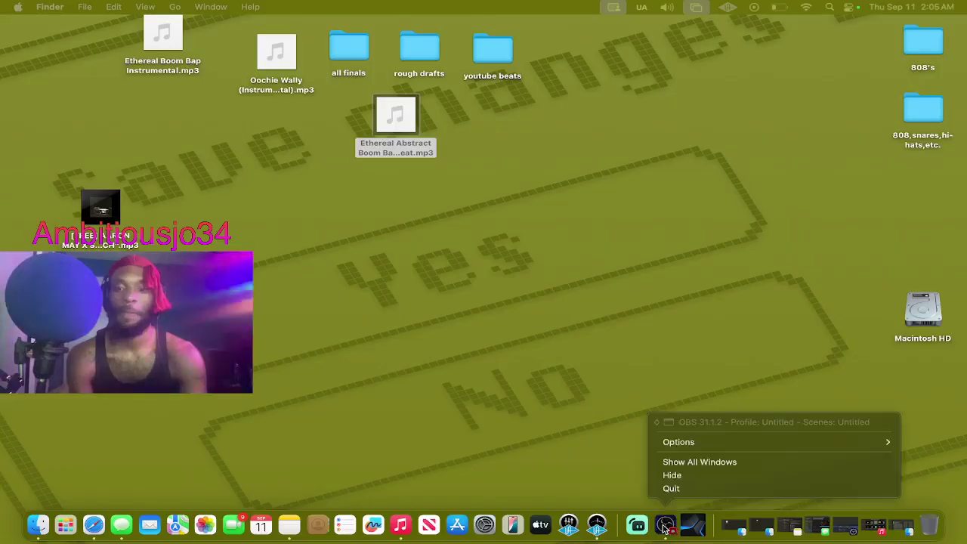
click(671, 488)
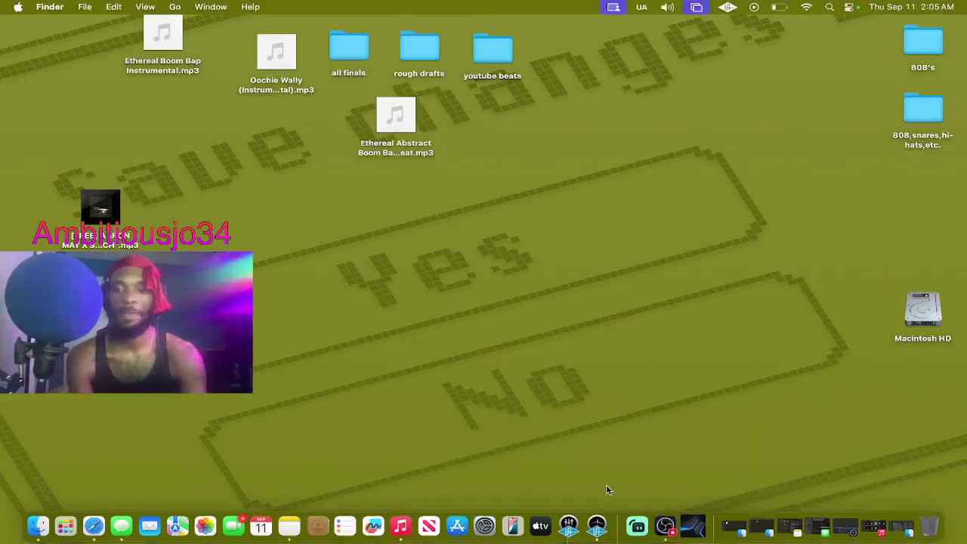
mouse_move(785, 541)
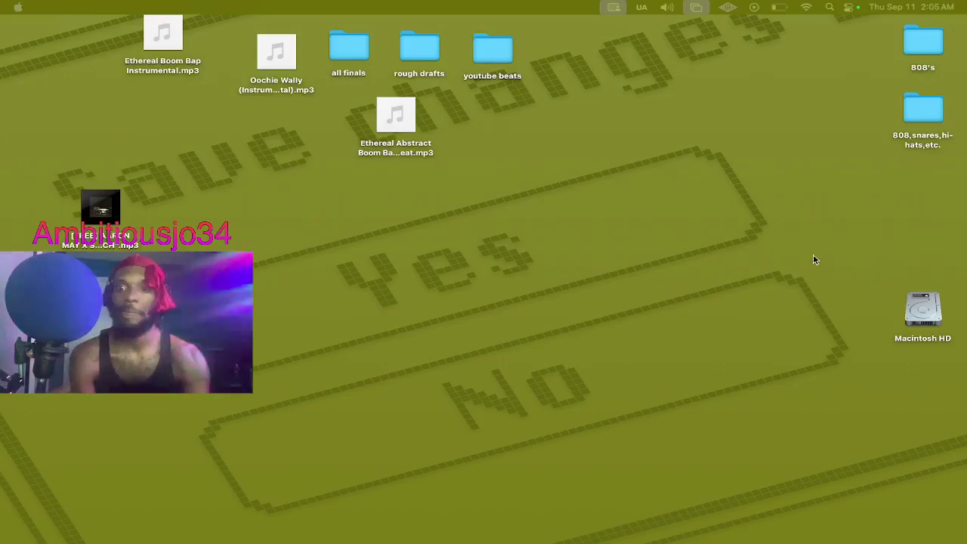
mouse_move(616, 538)
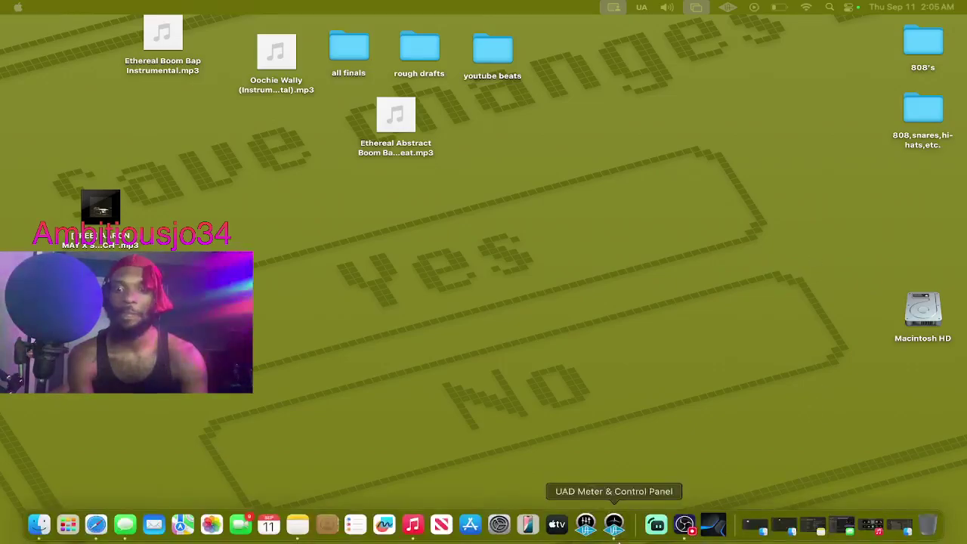
right_click(686, 528)
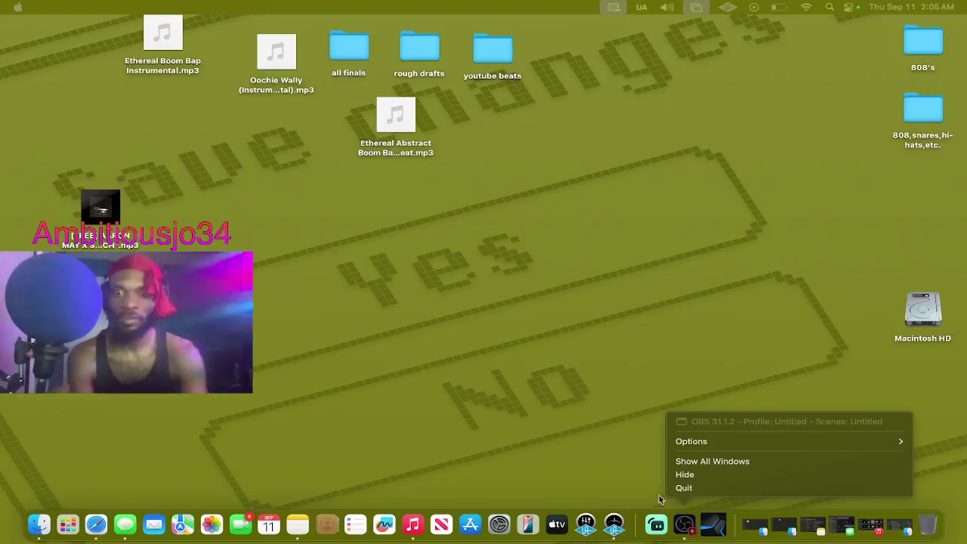
click(684, 488)
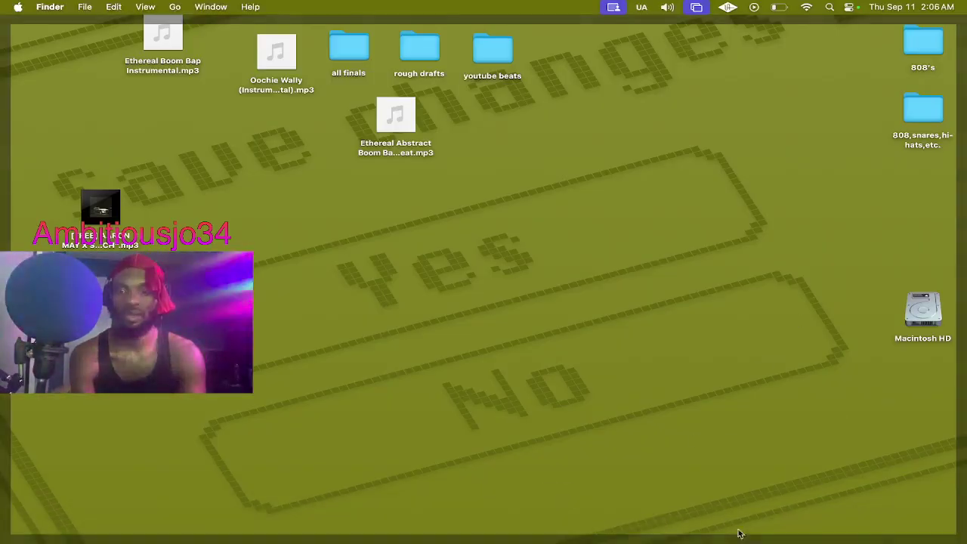
Step: Bring up the list of applications to force quit and select OBS Studio in it
mouse_move(684, 535)
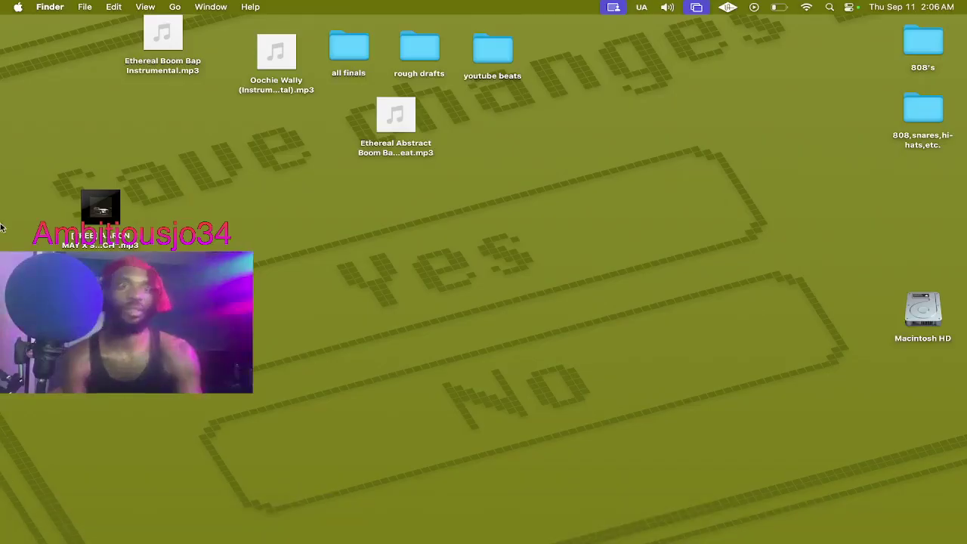
click(18, 7)
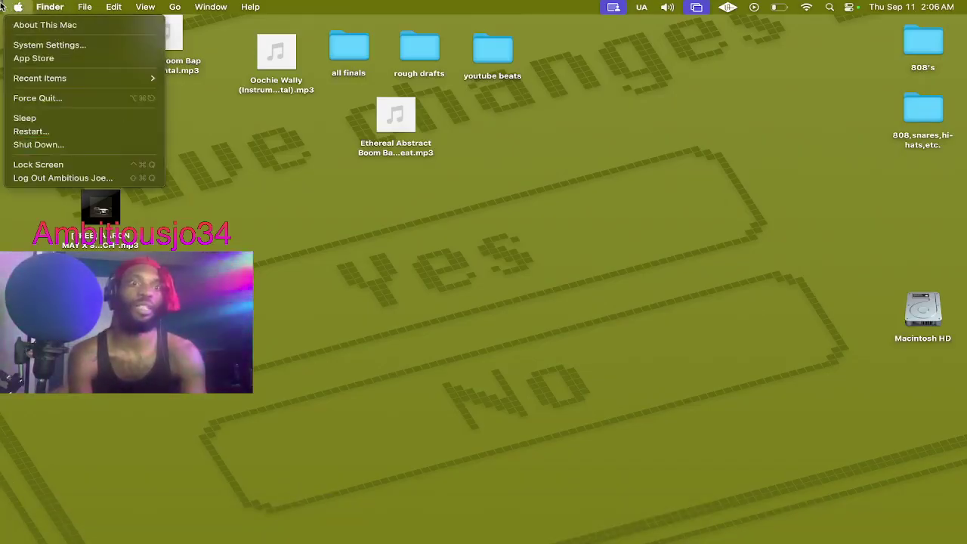
click(15, 101)
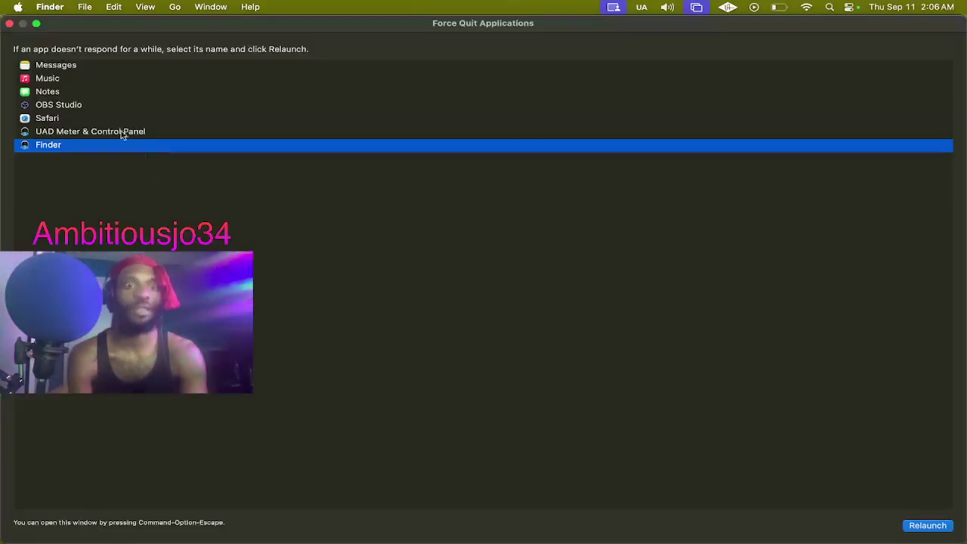
click(50, 105)
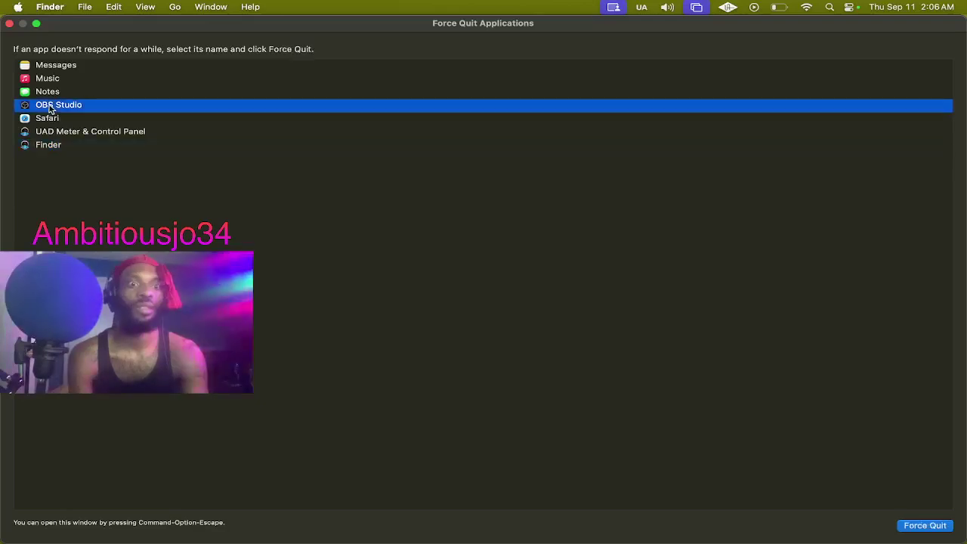